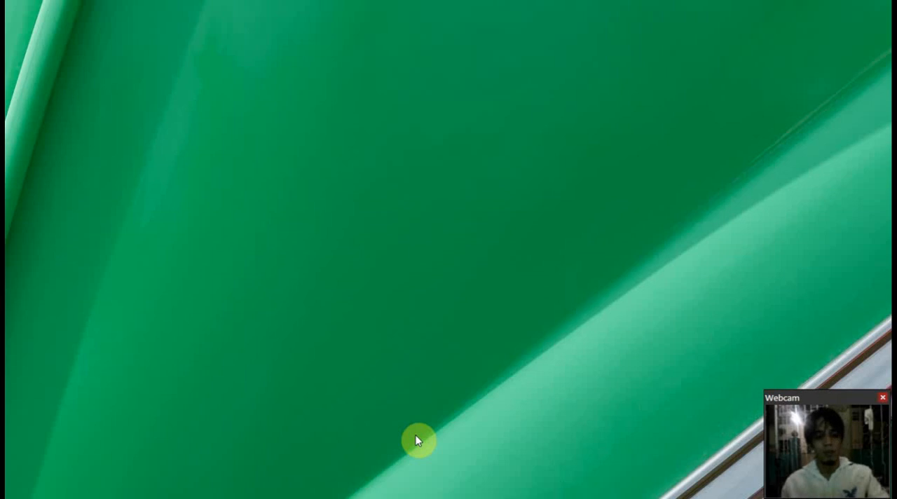
Extract the K to 12 eClass Record archive in place in the Desktop folder
key(super+e)
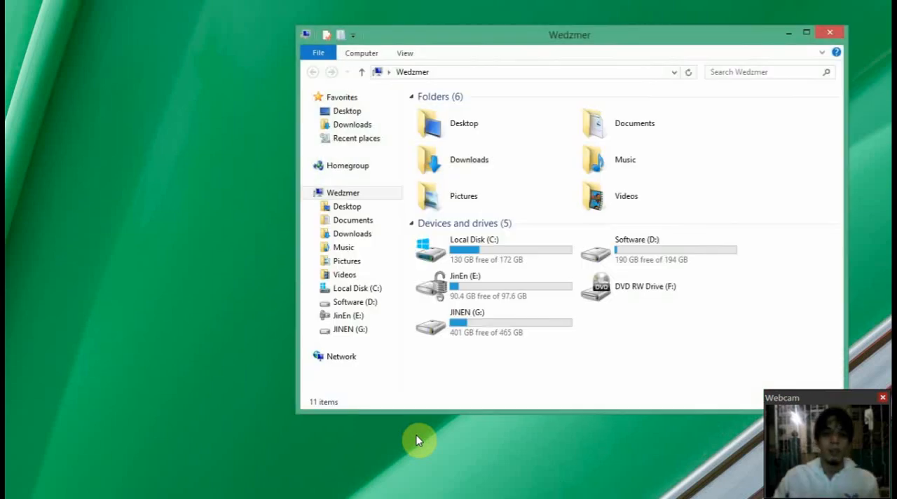
click(506, 126)
double_click(506, 127)
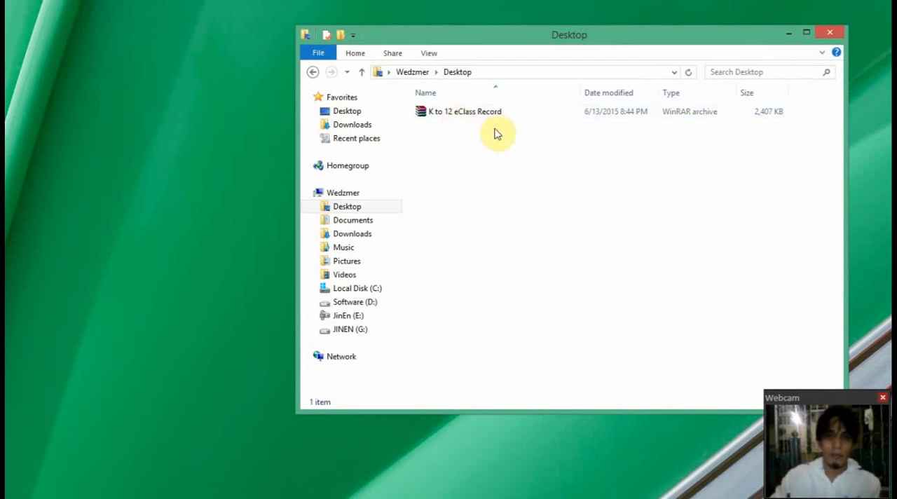
click(470, 119)
right_click(466, 118)
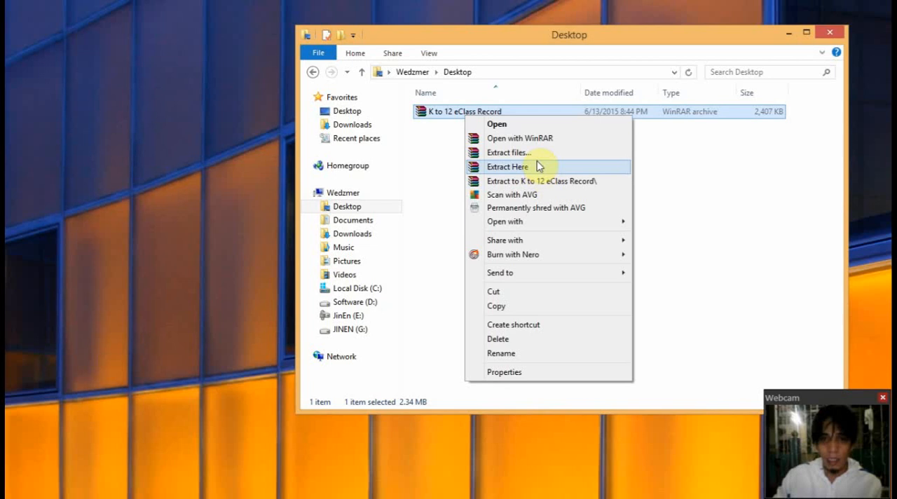
click(540, 171)
Open the MY SF1 workbook from the extracted K to 12 eClass Record folder
click(480, 128)
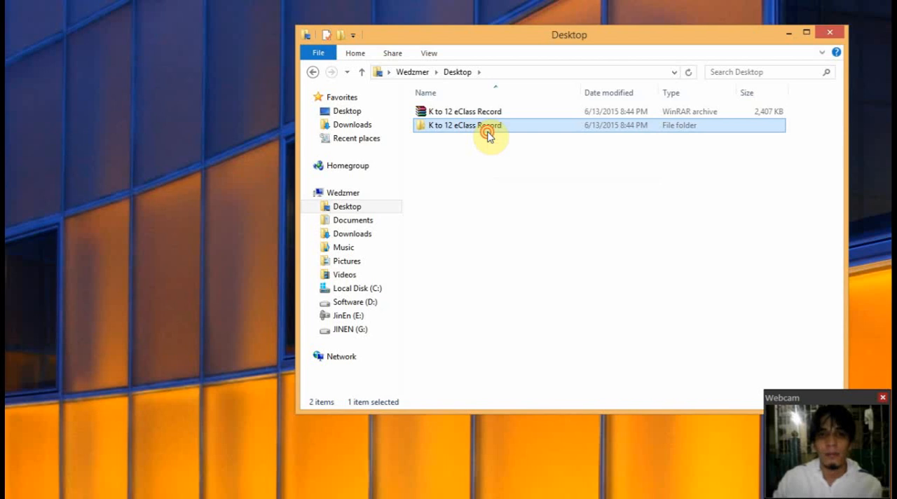
double_click(488, 134)
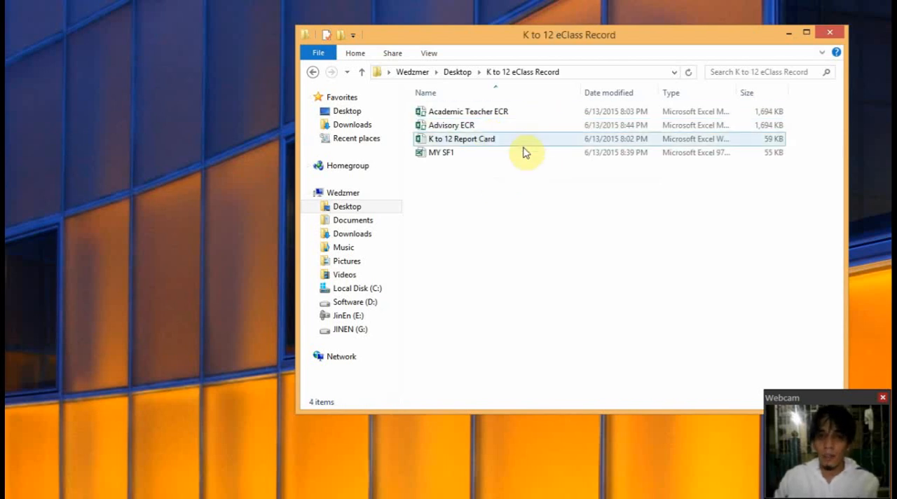
click(452, 117)
click(463, 126)
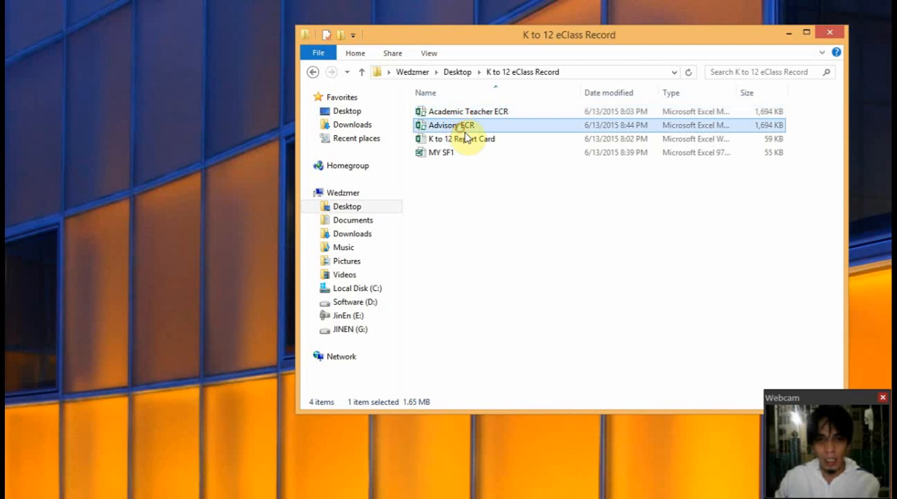
click(468, 140)
click(465, 153)
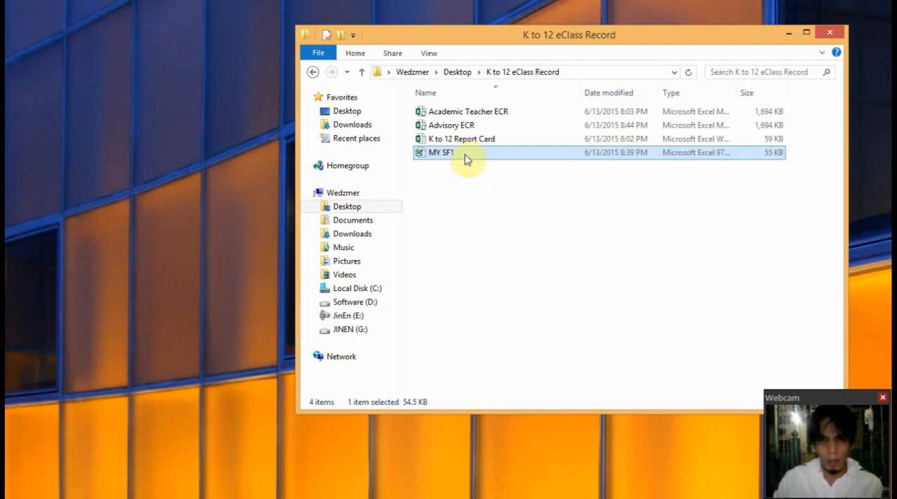
double_click(464, 153)
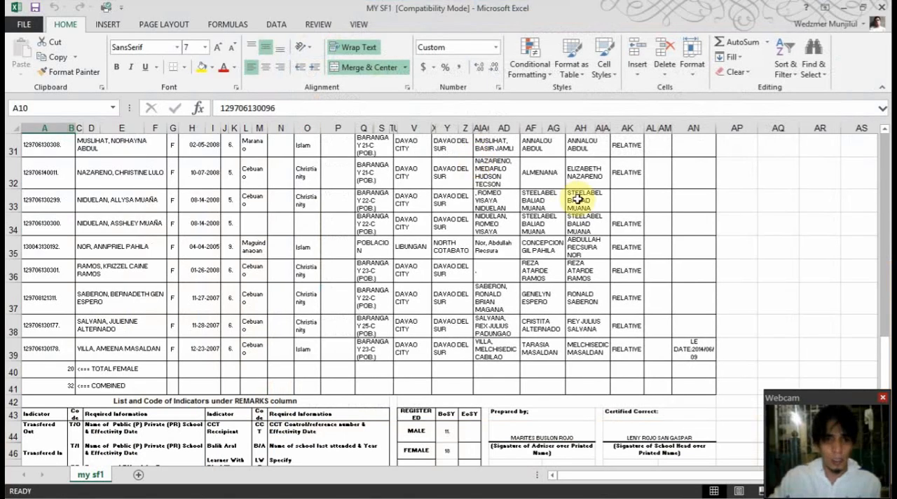
Rename the worksheet of the school register as MY SF1
scroll(577, 224, up, 10)
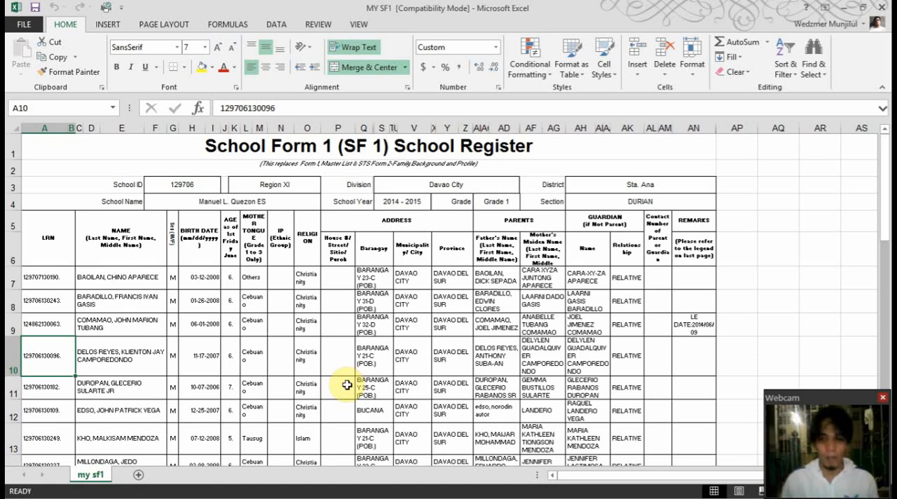
right_click(100, 477)
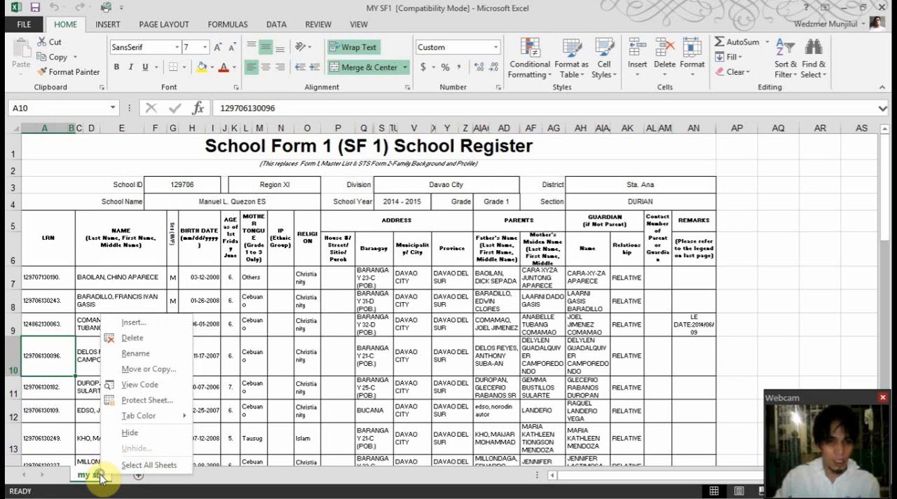
click(139, 354)
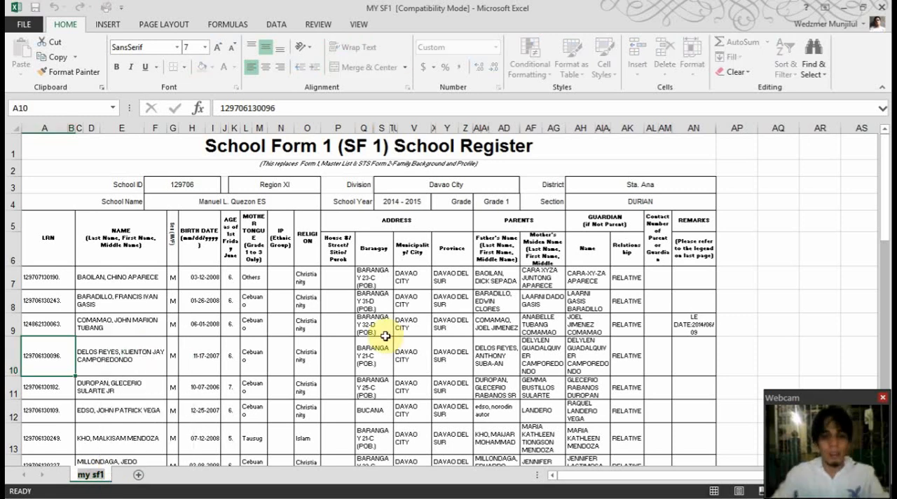
text(MY SF1)
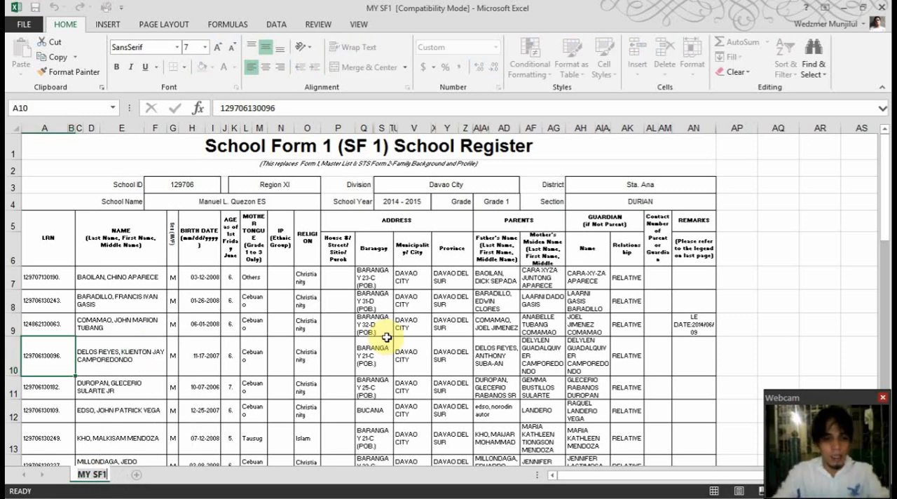
key(Return)
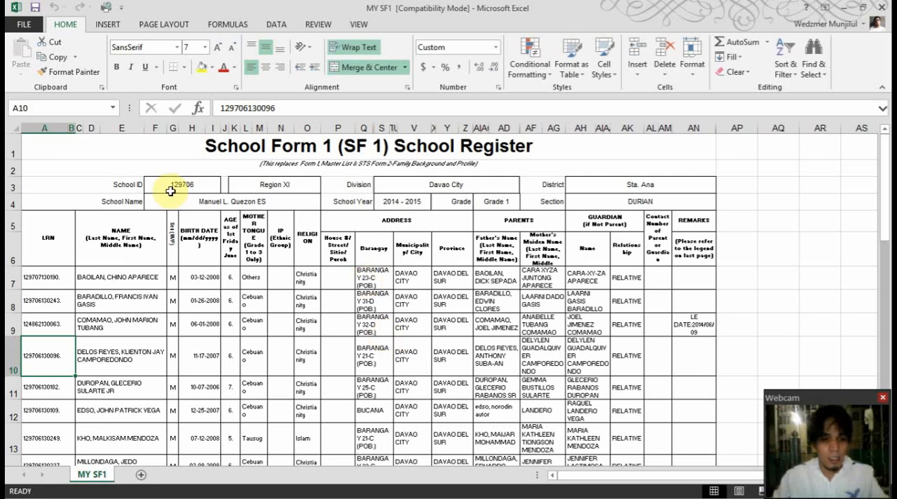
Save the workbook as MY SF1 in Excel 97-2003 format in the Desktop's K to 12 eClass Record folder, replacing the existing file, and minimize it
click(24, 24)
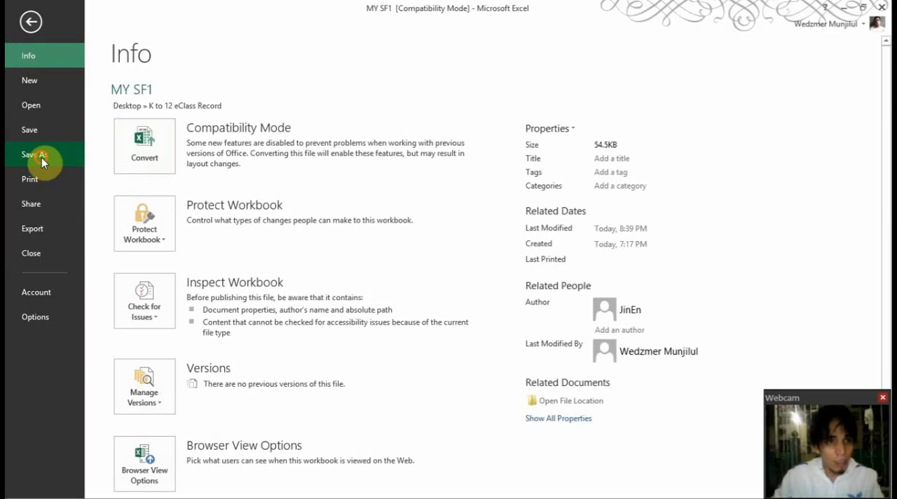
click(42, 157)
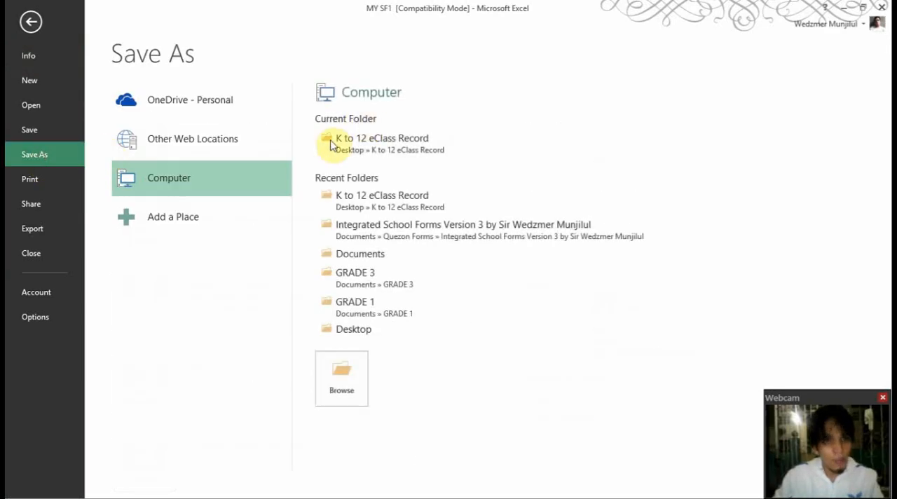
click(378, 332)
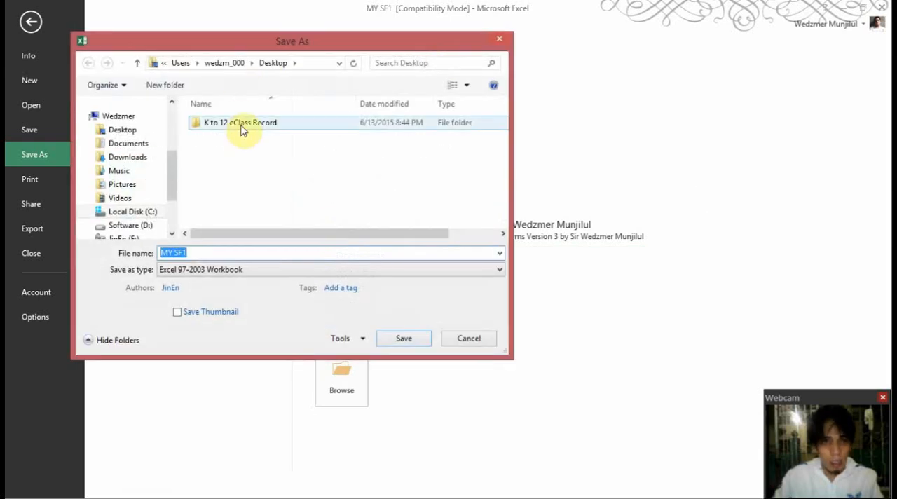
click(240, 126)
double_click(240, 126)
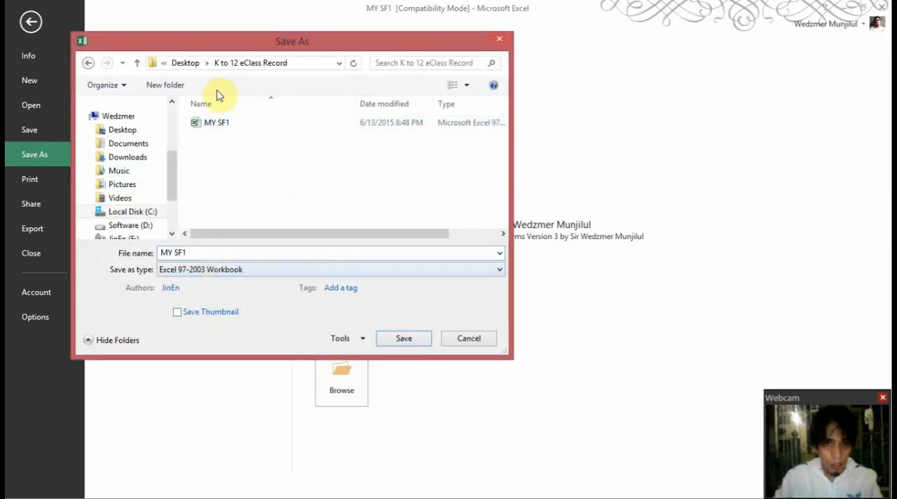
click(229, 254)
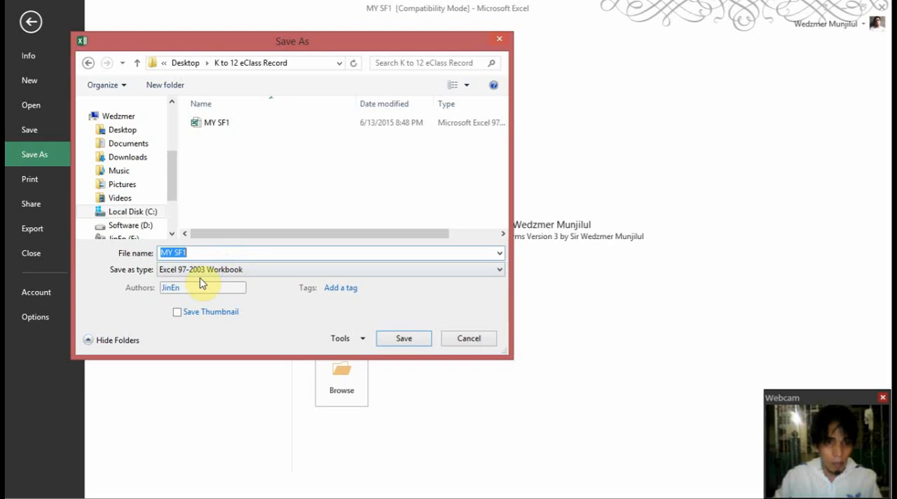
click(224, 124)
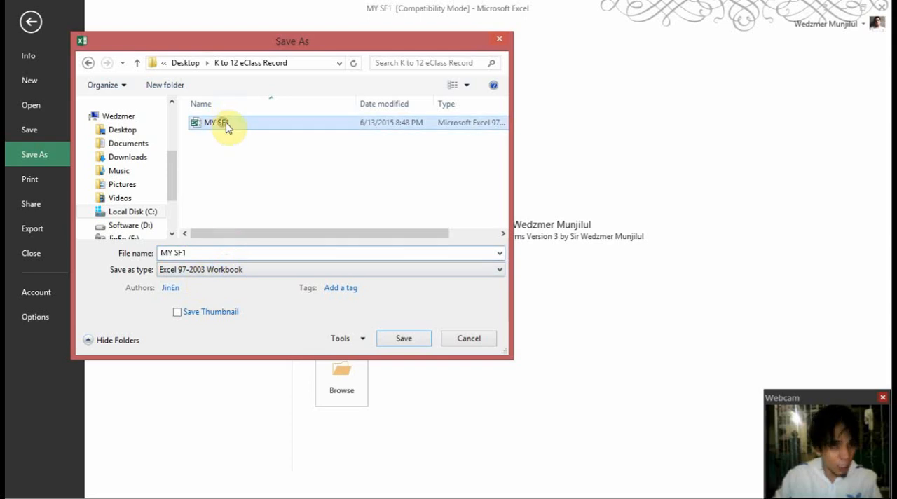
click(419, 339)
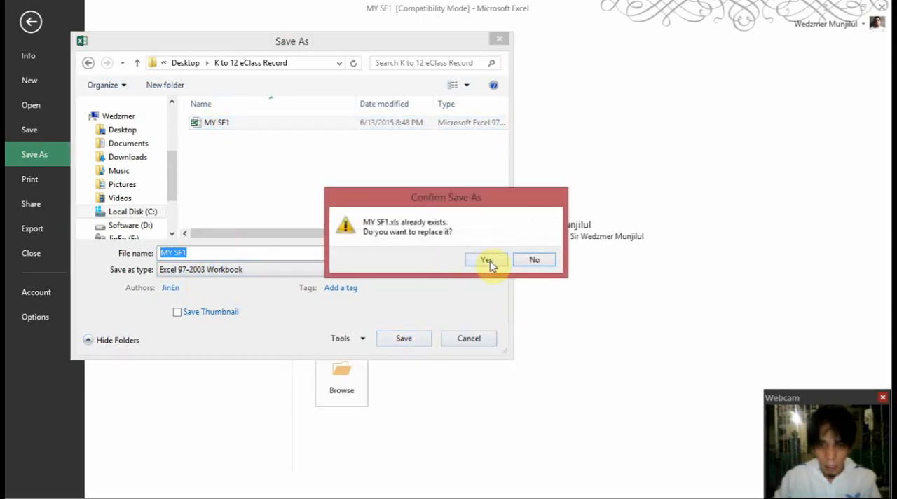
click(487, 261)
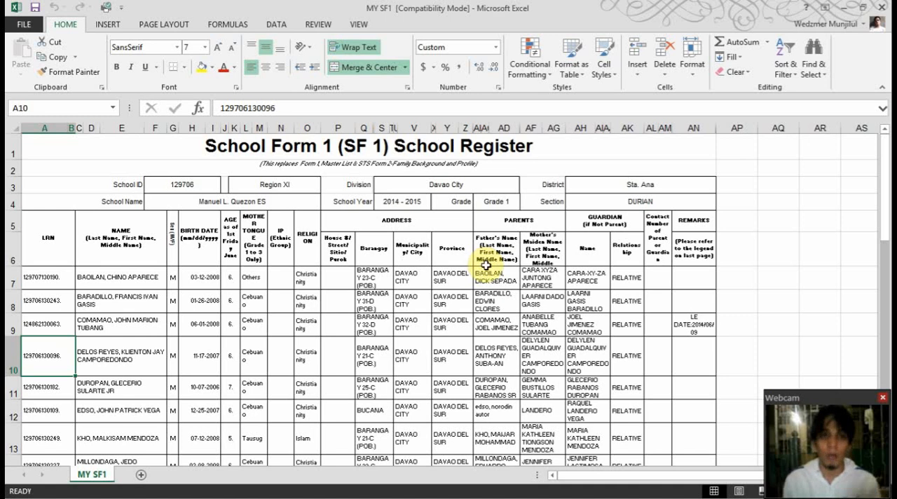
click(843, 7)
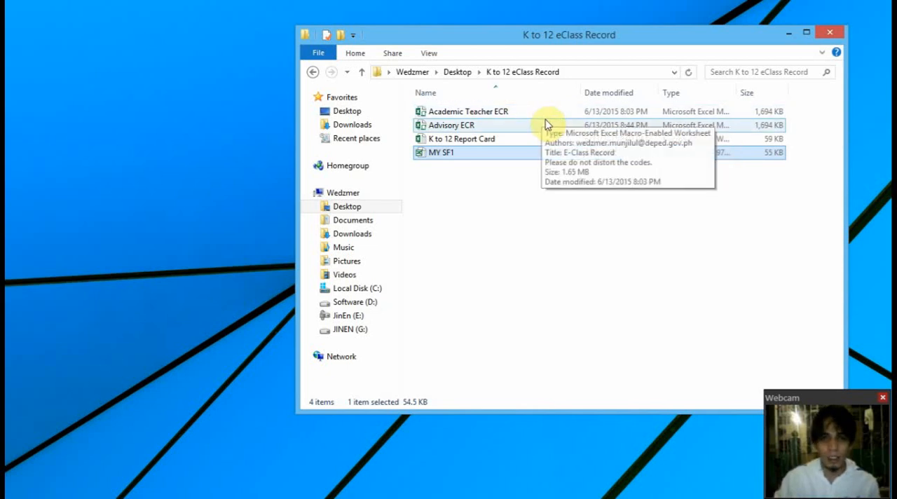
Rename the Academic Teacher ECR file as Grade 7 - Section 1
mouse_move(549, 125)
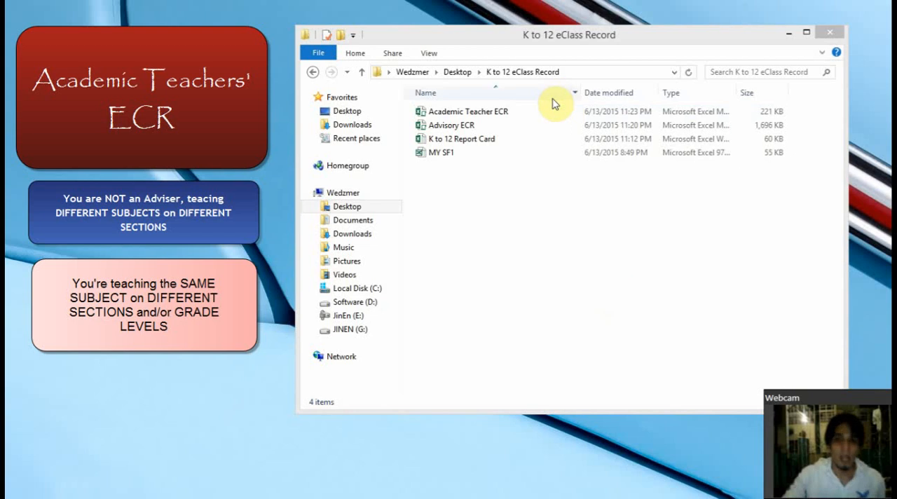
click(536, 114)
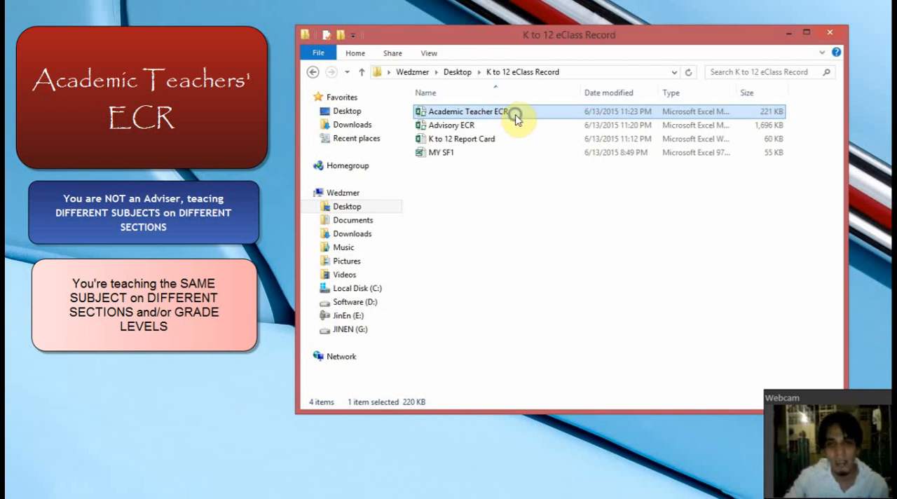
right_click(516, 118)
click(495, 185)
double_click(467, 116)
click(468, 116)
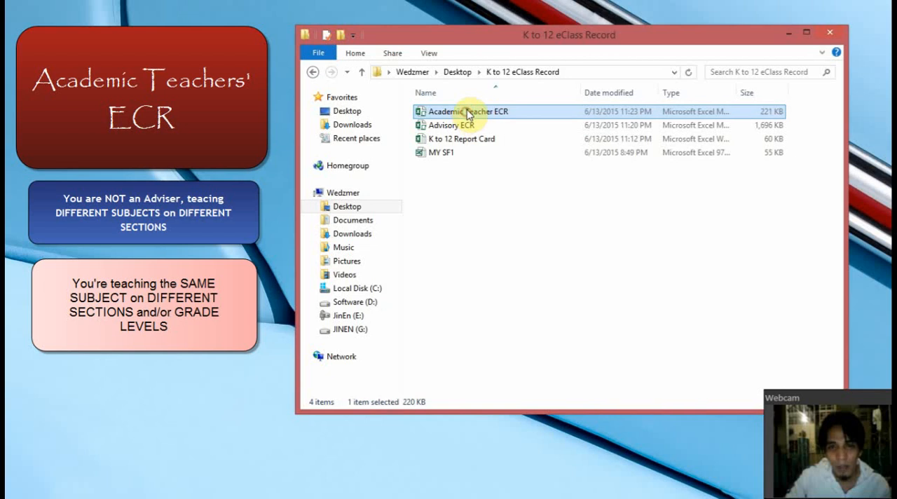
right_click(475, 113)
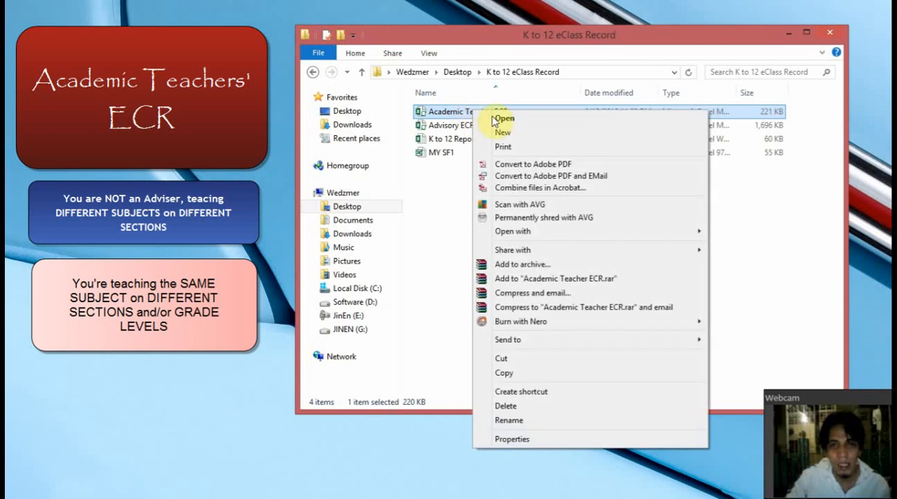
click(524, 421)
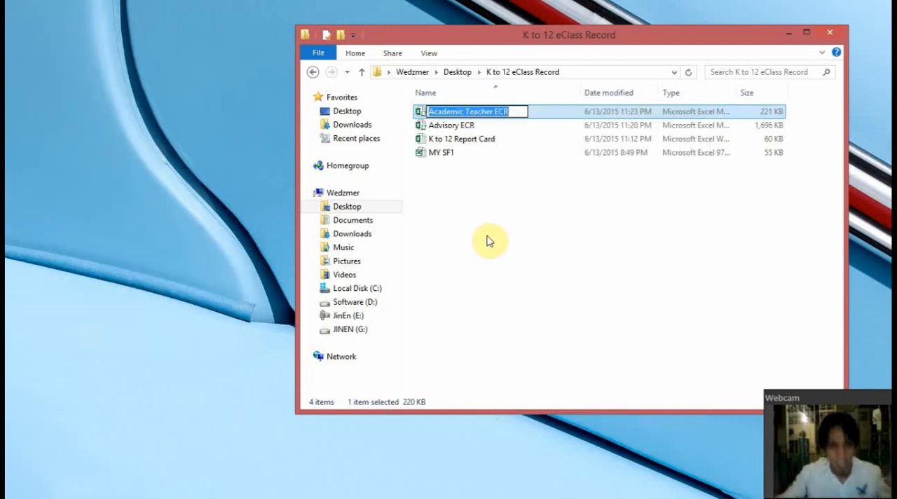
text(Grade)
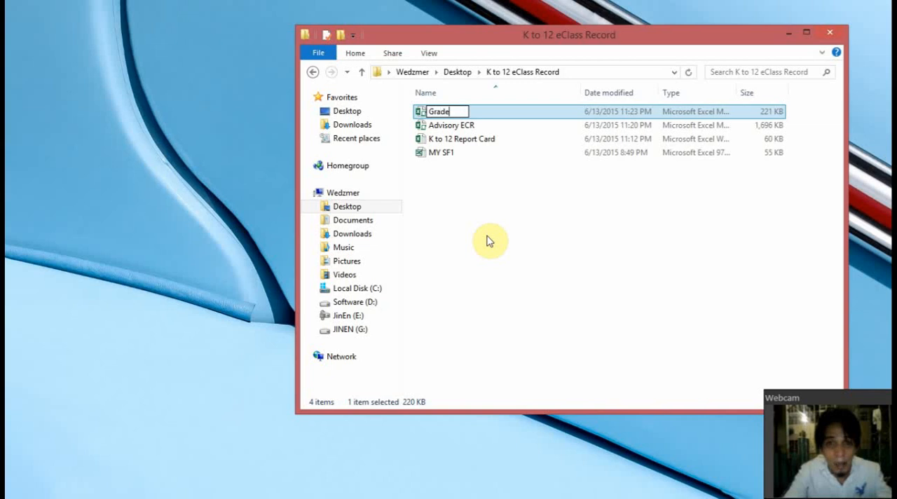
text( 7 - Se)
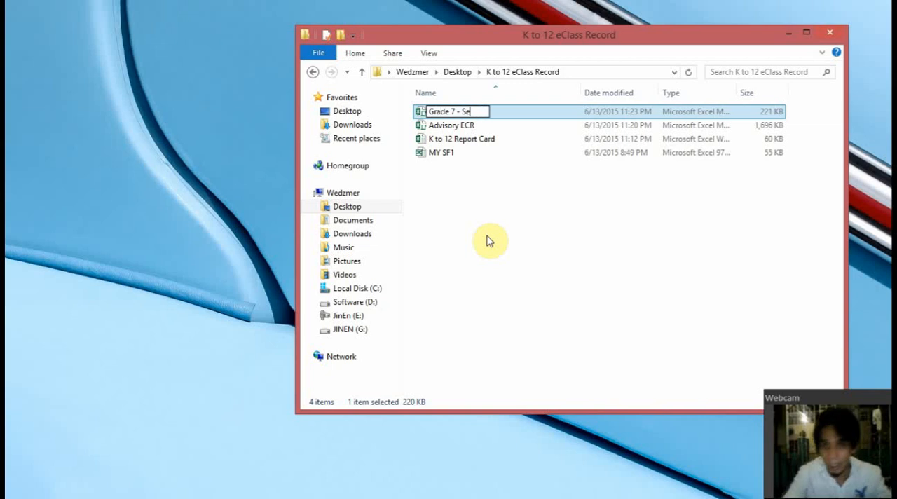
text(ction 1)
key(Return)
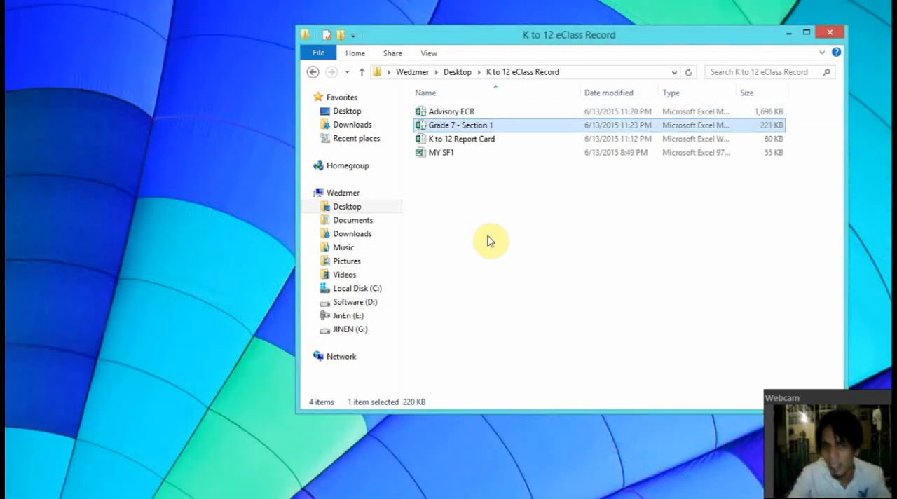
Duplicate the Grade 7 - Section 1 file within the same folder
right_click(488, 128)
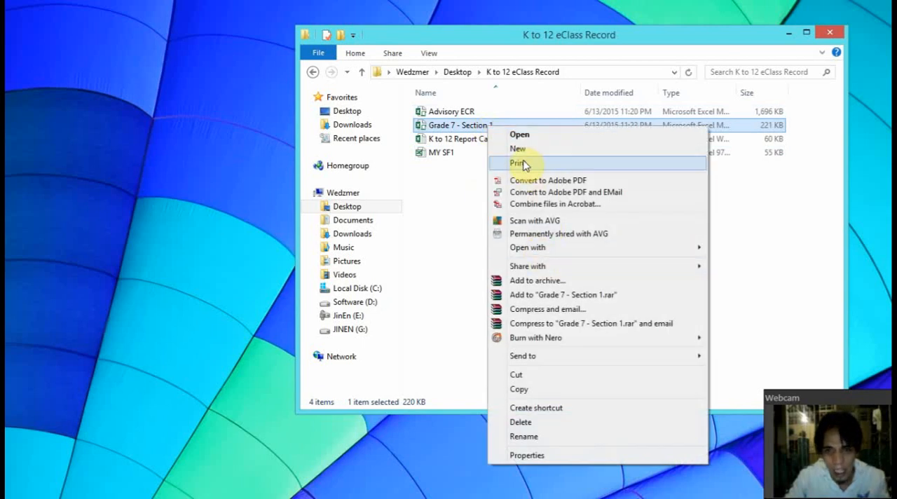
click(550, 389)
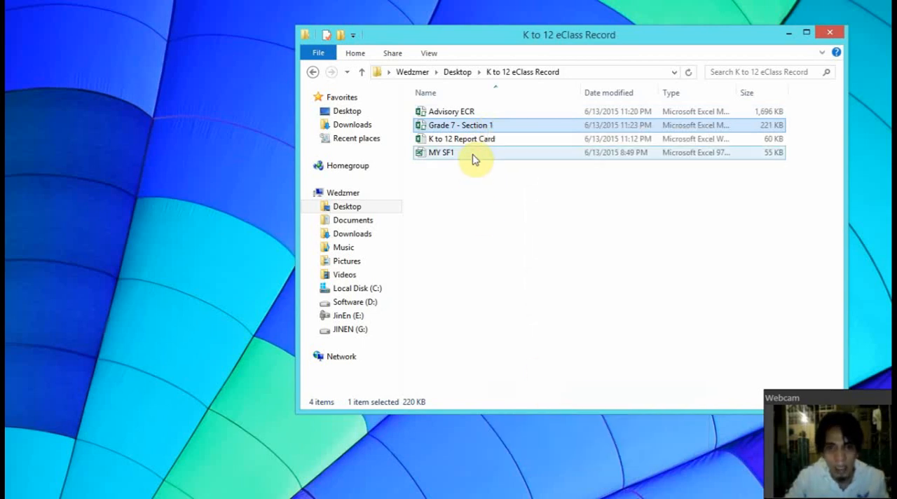
right_click(476, 214)
click(507, 300)
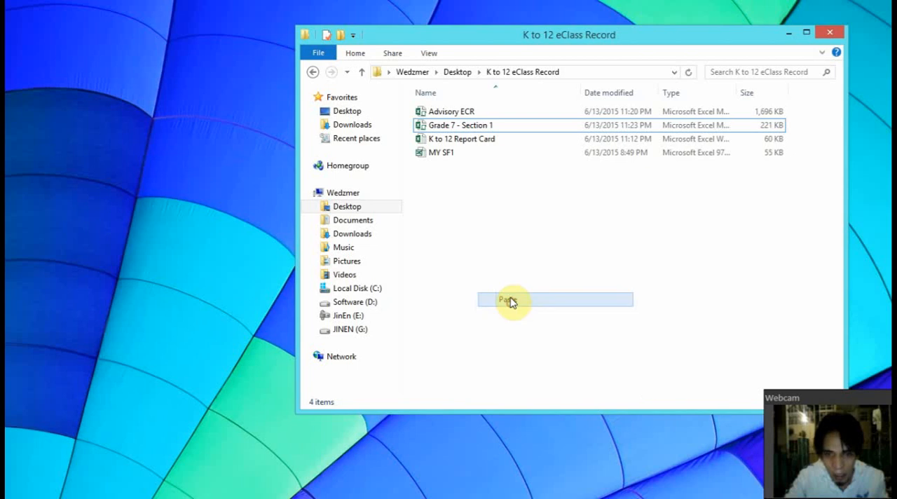
click(507, 127)
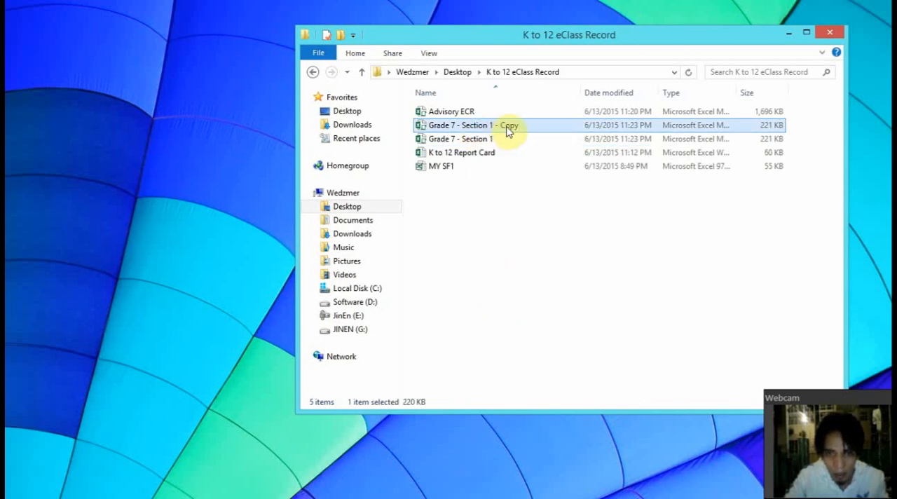
click(553, 214)
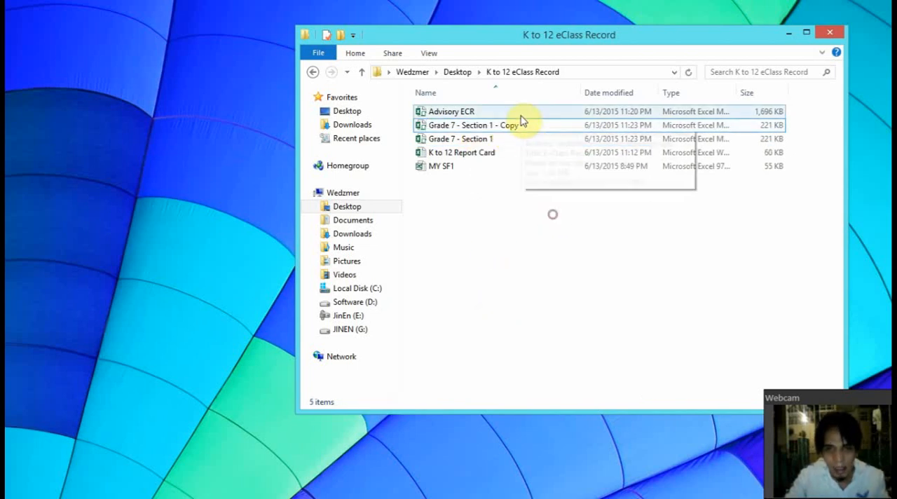
Rename the copy of the Grade 7 - Section 1 file as Grade 7 - Section 2
click(520, 130)
right_click(520, 130)
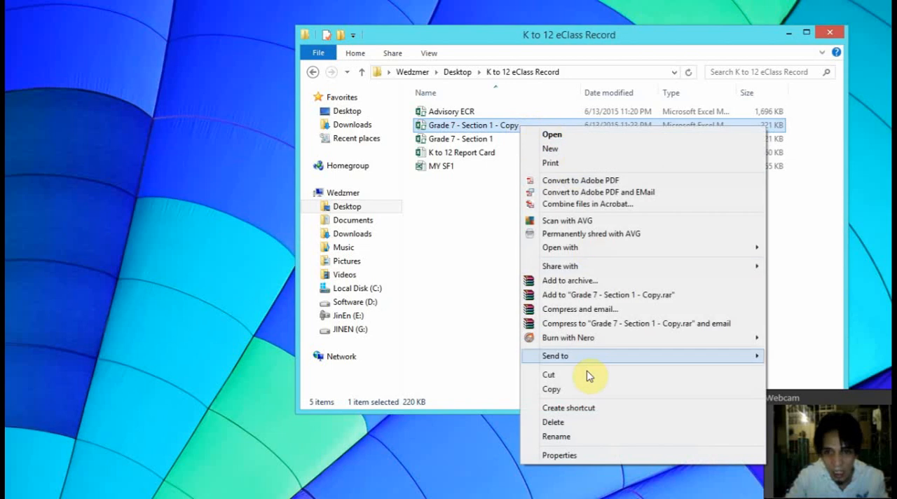
click(586, 428)
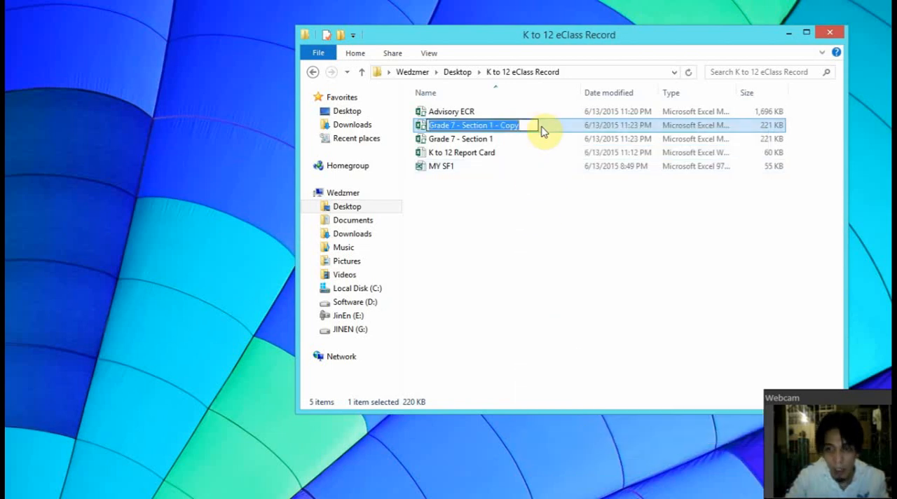
click(535, 230)
click(497, 124)
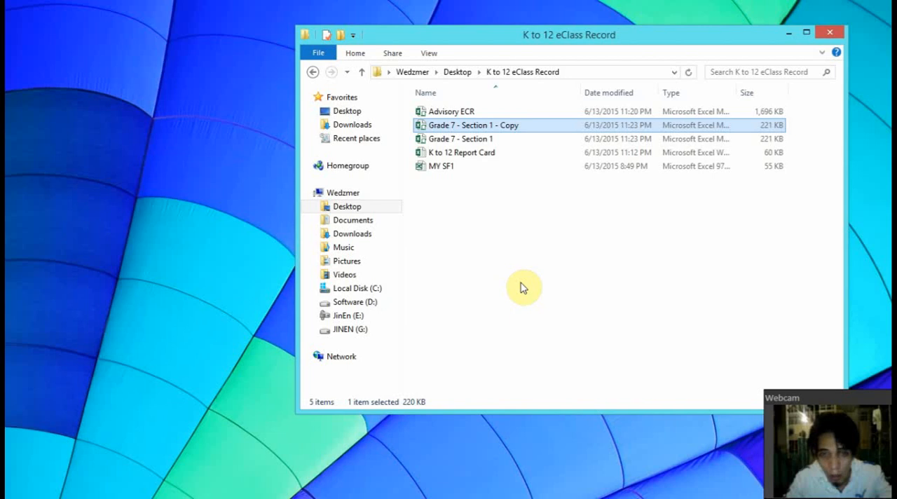
key(F2)
key(End)
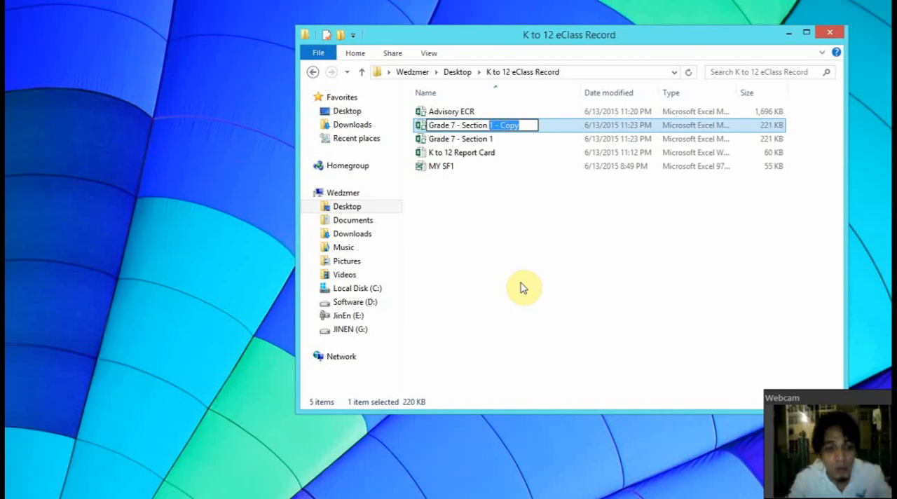
text(2)
key(Return)
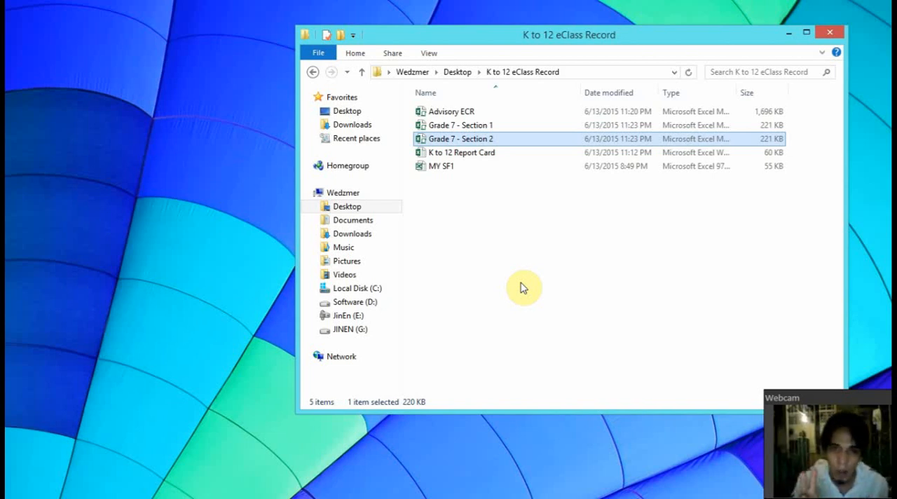
Duplicate the Grade 7 - Section 1 and Grade 7 - Section 2 files together within the same folder
click(481, 127)
ctrl+click(490, 140)
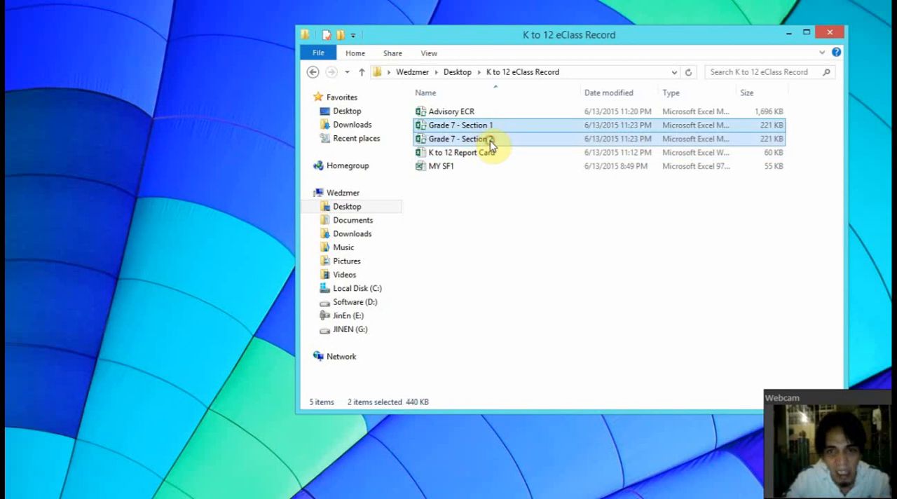
right_click(477, 144)
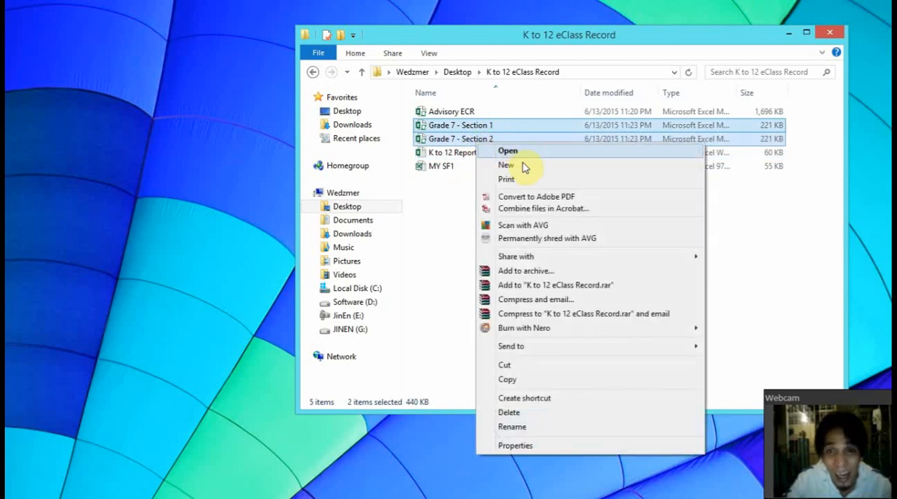
click(537, 379)
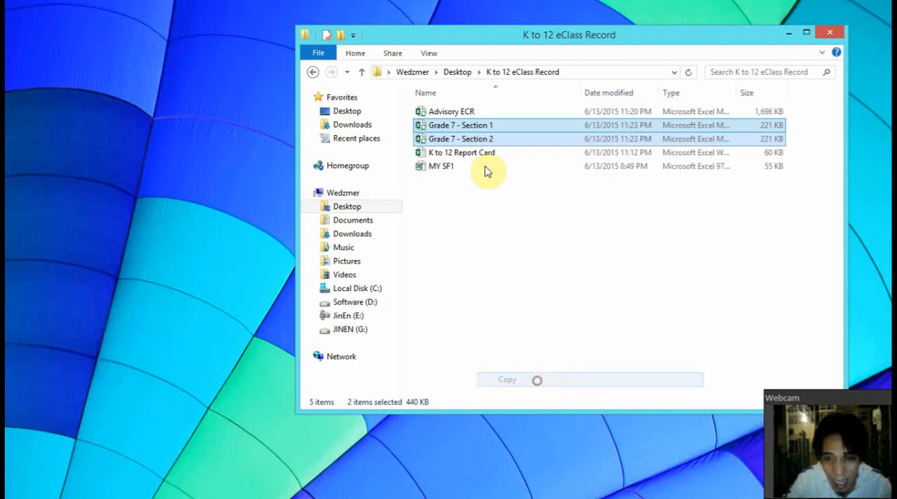
right_click(489, 261)
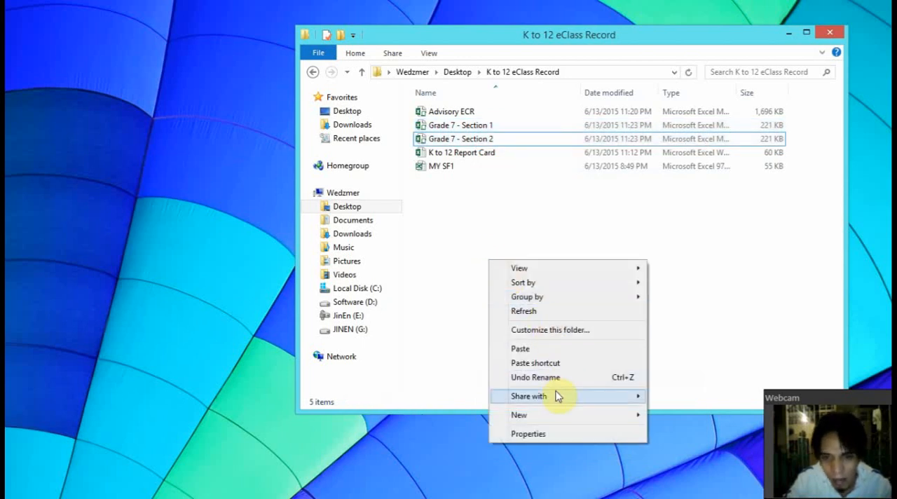
click(539, 349)
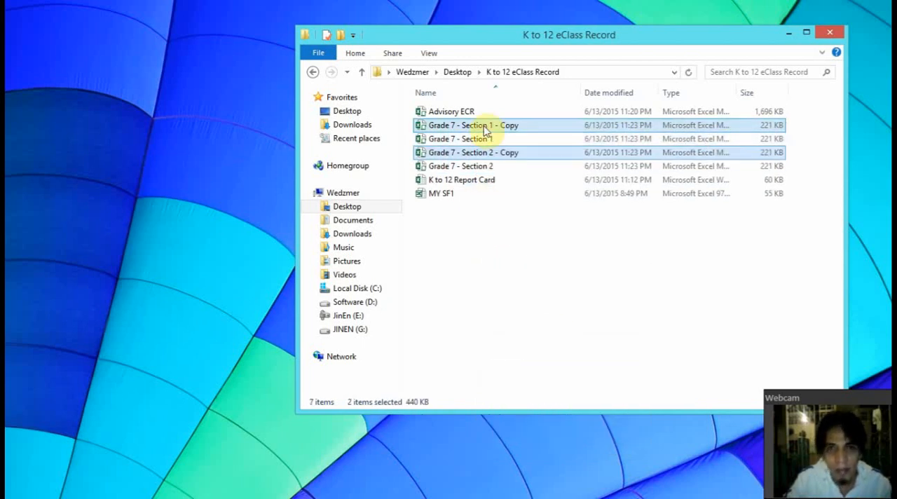
Batch-rename the two new copies with the base name Grade 8 - Section 2 - Copy
key(F2)
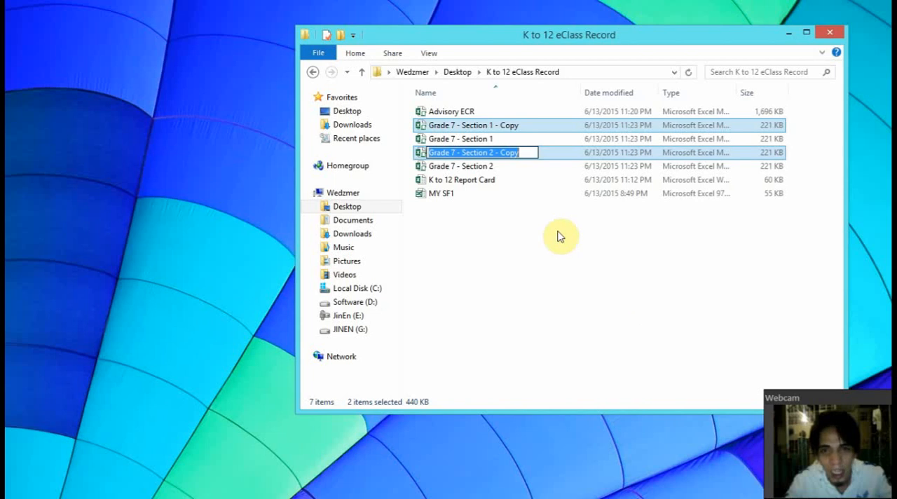
key(End)
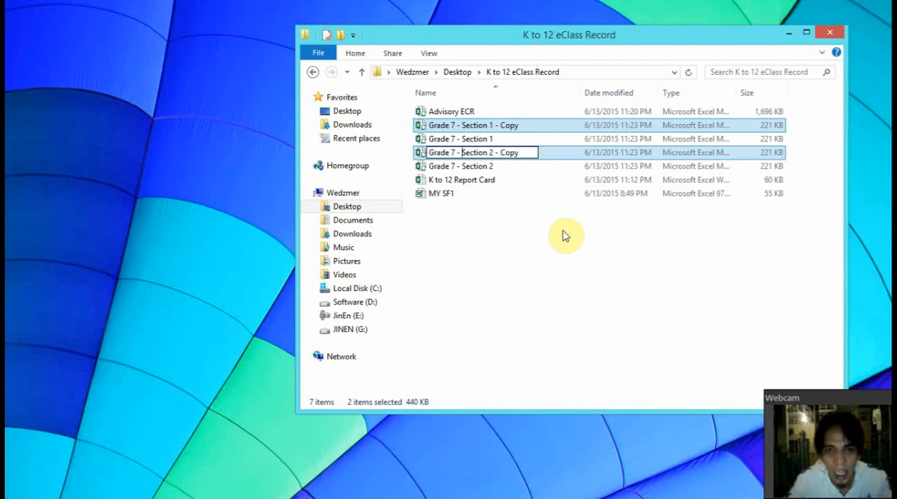
text(8)
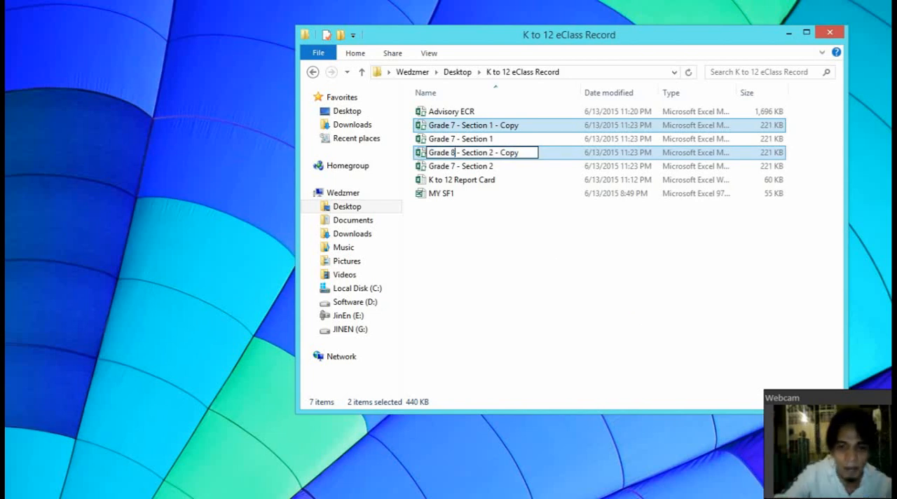
key(Return)
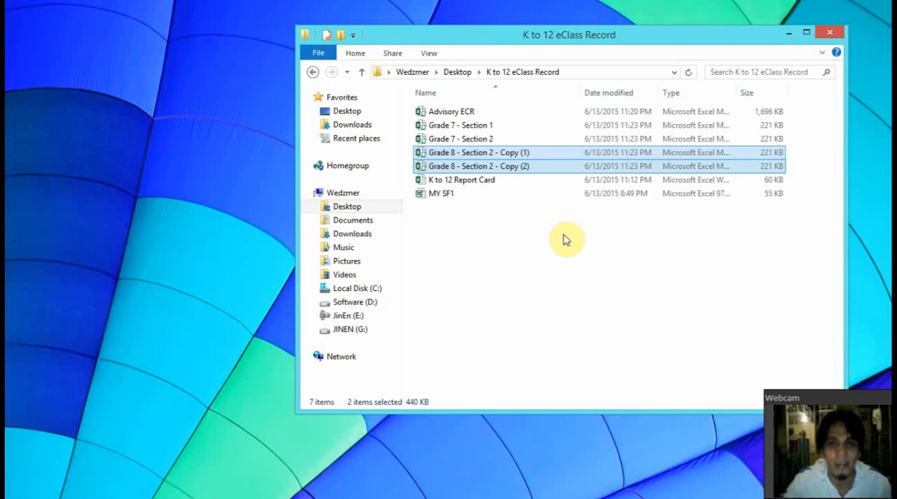
Batch-rename both Grade 8 files with the base name Grade 8 - Section 2, dropping the Copy suffix
right_click(513, 155)
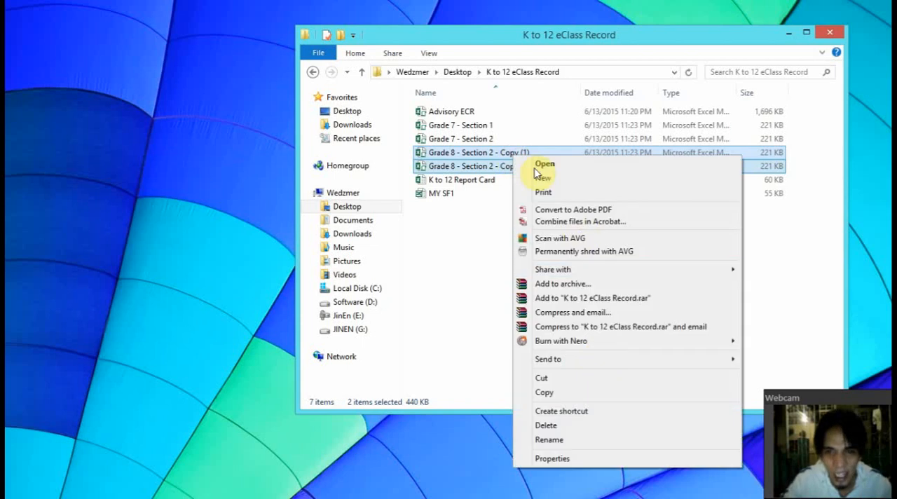
click(602, 440)
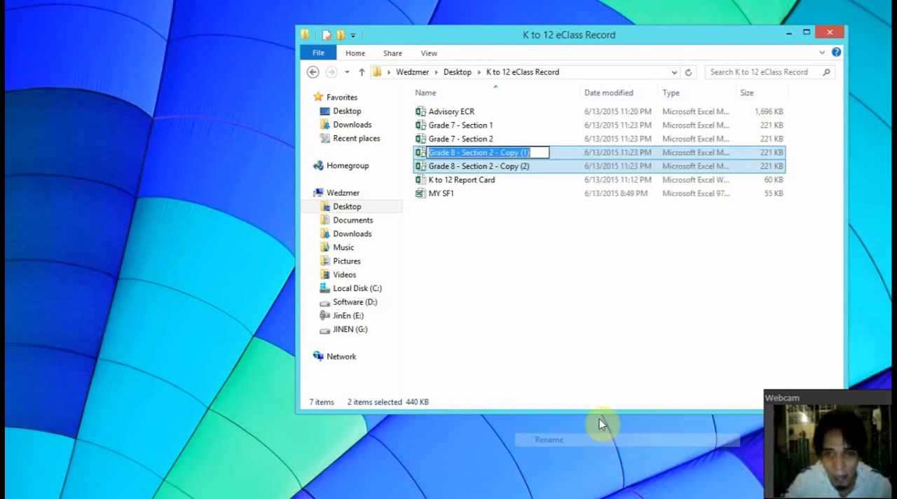
key(End)
key(BackSpace)
key(BackSpace)
key(BackSpace)
key(BackSpace)
key(BackSpace)
key(BackSpace)
key(BackSpace)
key(BackSpace)
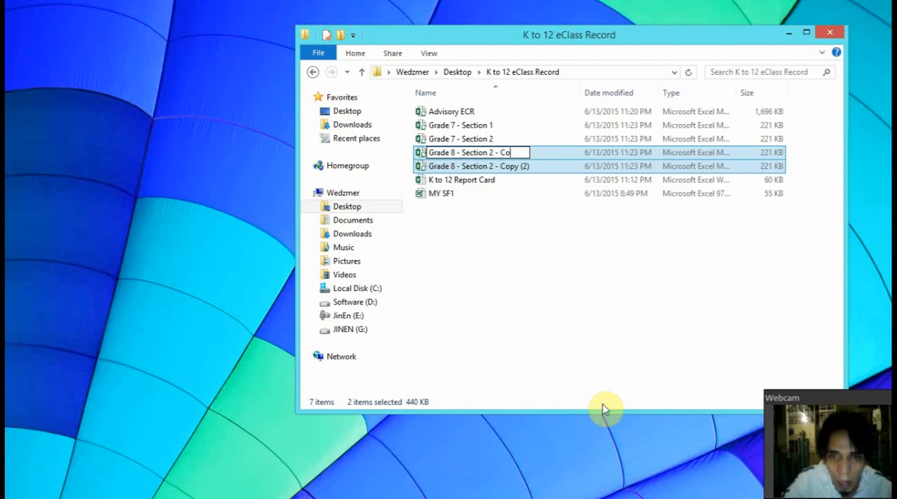
key(BackSpace)
key(BackSpace)
key(Return)
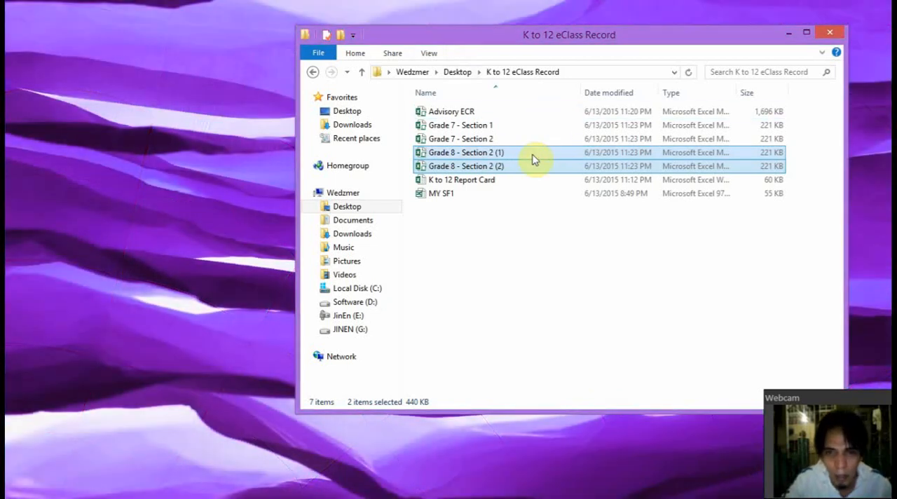
Rename the Grade 8 - Section 2 (1) file as Grade 8 - Section 2
click(533, 155)
right_click(533, 156)
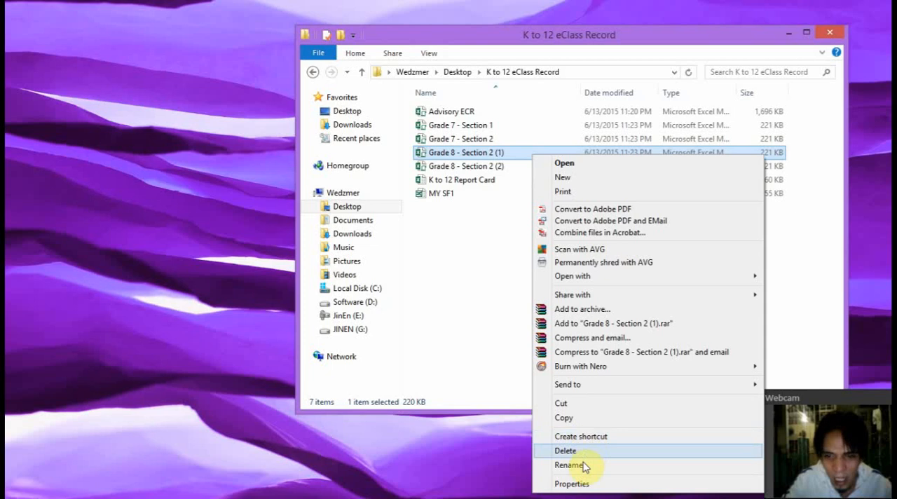
click(621, 465)
key(End)
key(BackSpace)
key(BackSpace)
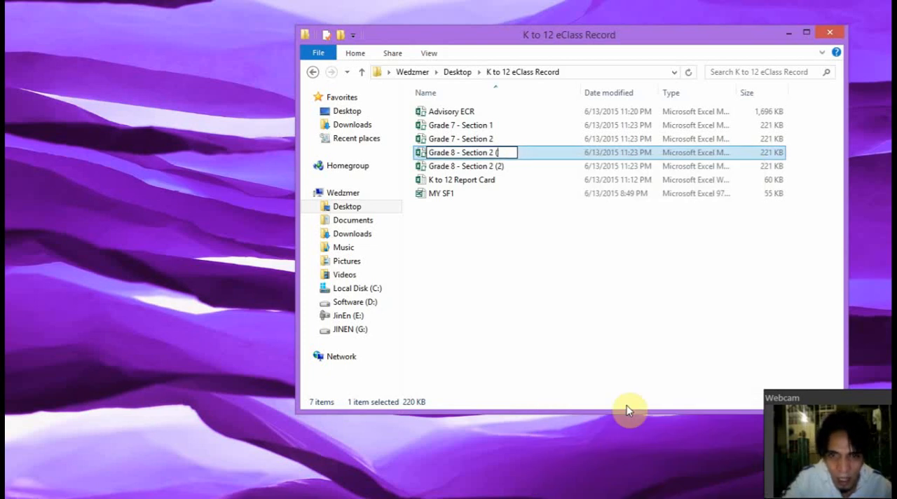
key(Return)
Rename the Grade 8 - Section 2 (2) file as Grade 8 - Section 1
key(Up)
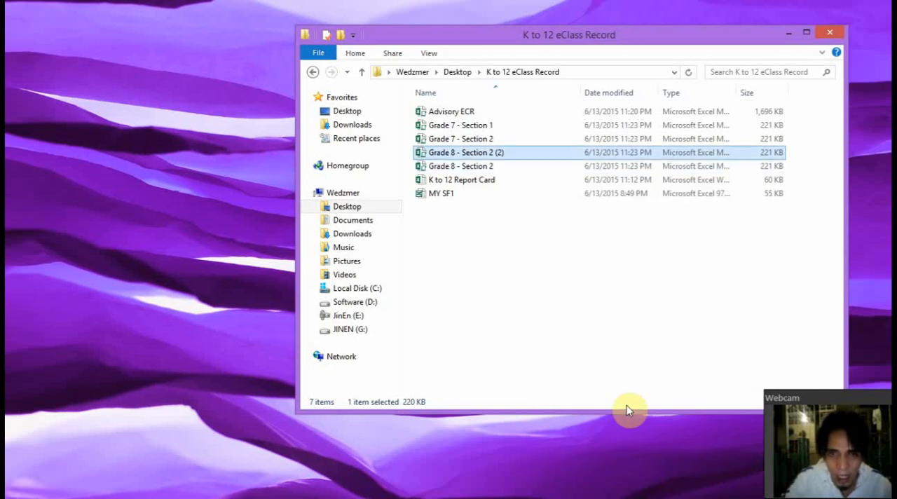
key(F2)
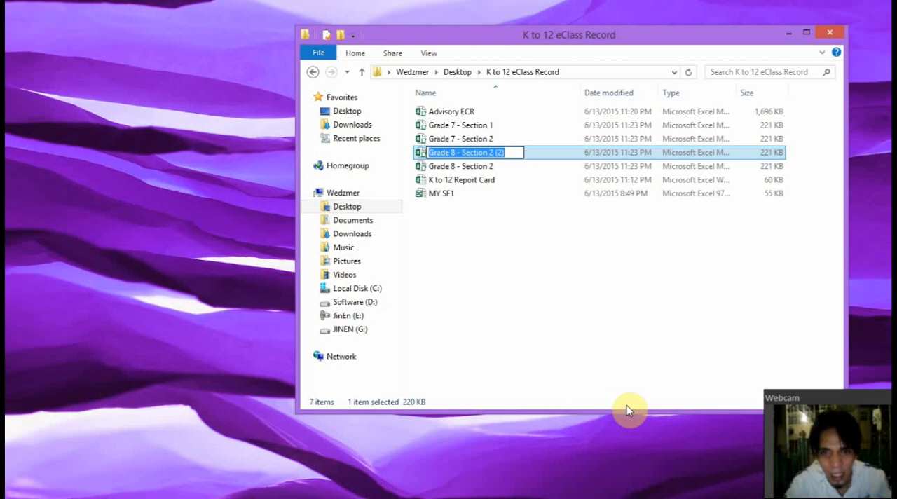
key(End)
text(1)
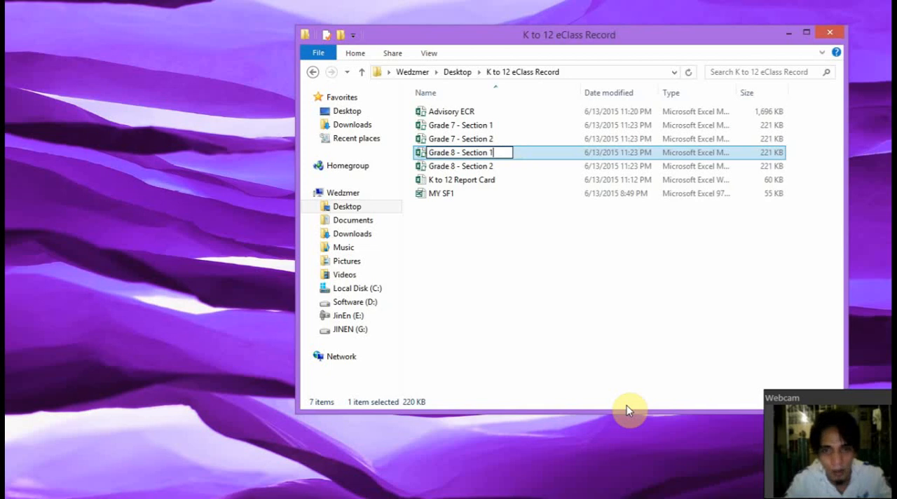
key(Return)
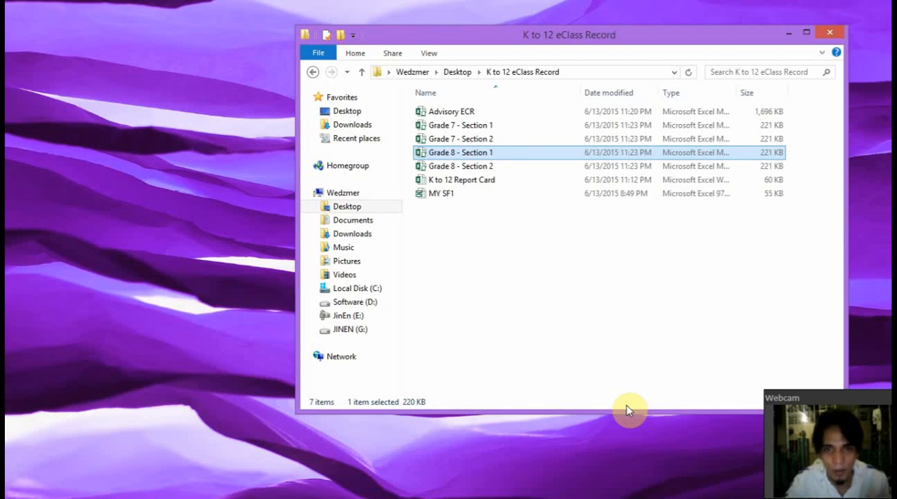
Open the Grade 7 - Section 1 workbook in Excel and enable its active content
click(516, 125)
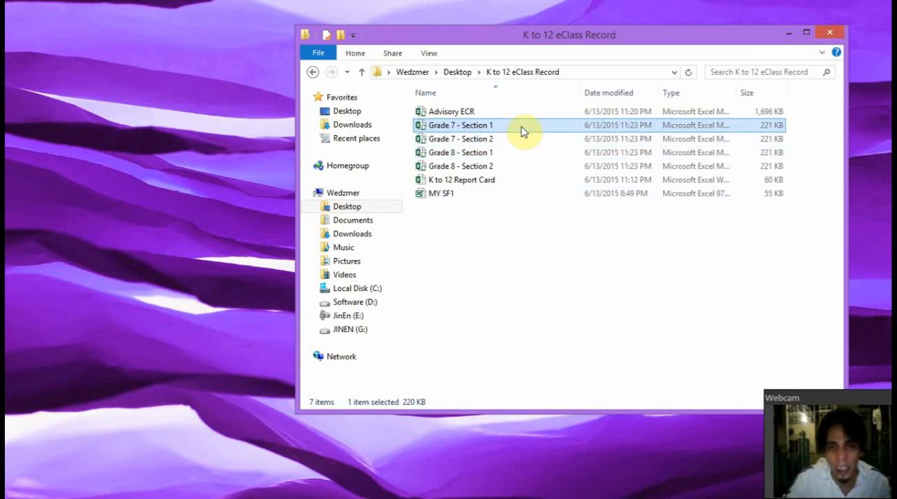
double_click(524, 131)
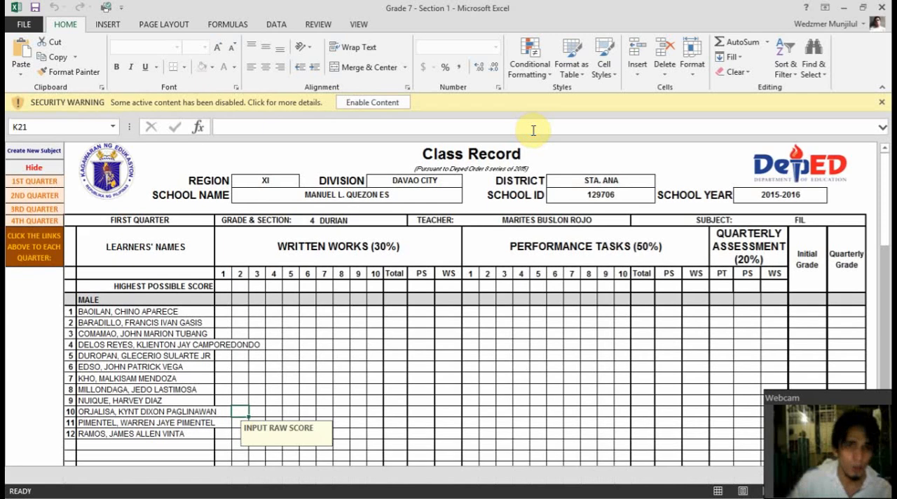
click(379, 103)
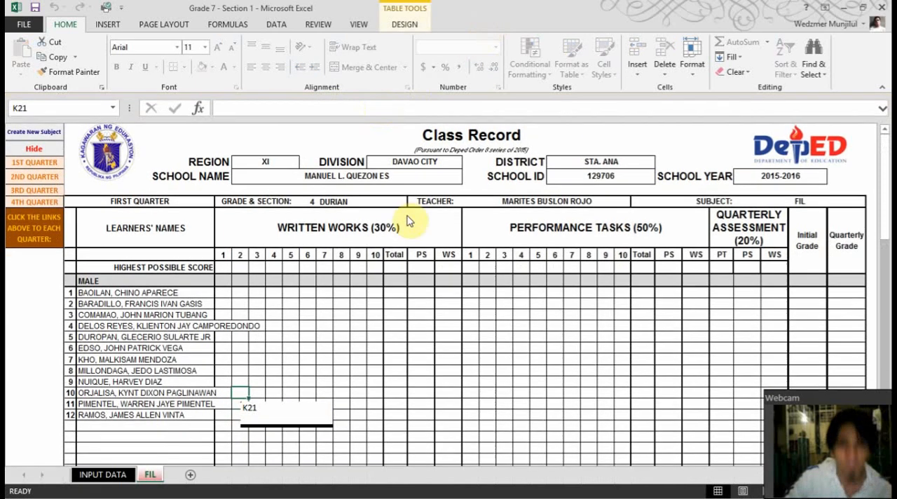
Set the grade to 7 in the INPUT DATA sheet's header
click(115, 476)
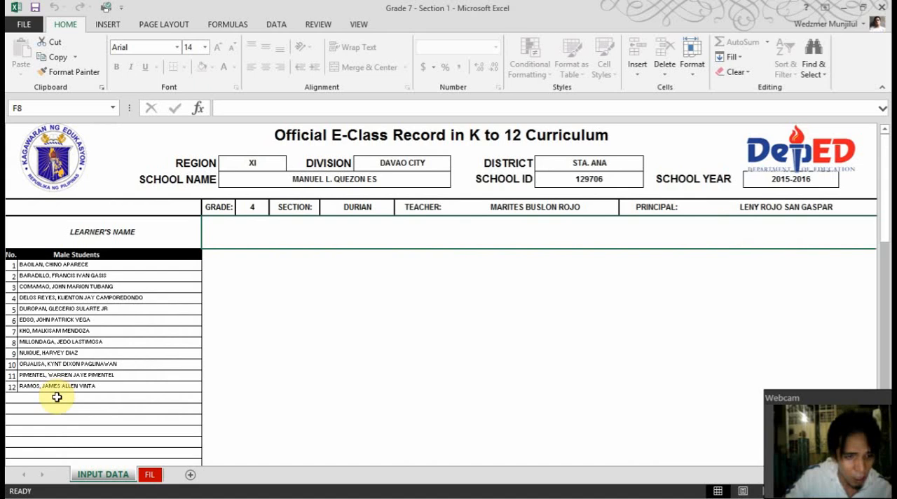
click(253, 208)
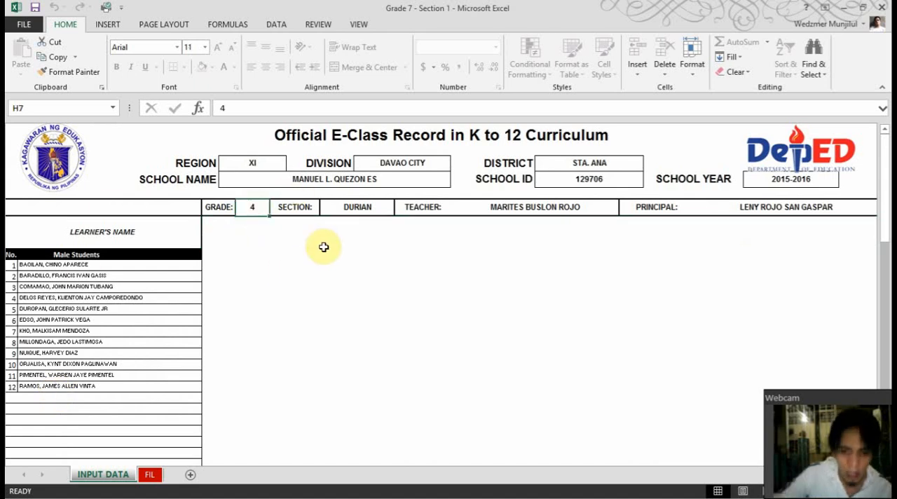
text(7)
key(Return)
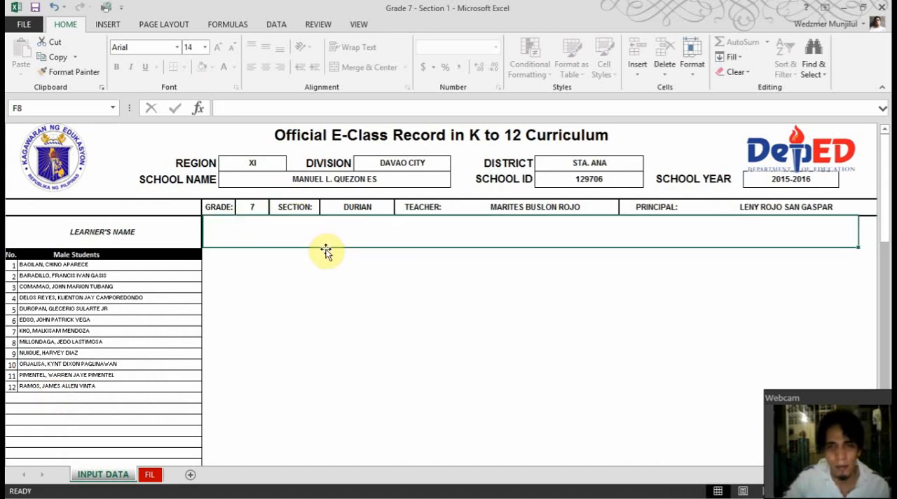
Set the section name to ONE in the INPUT DATA sheet's header
click(361, 208)
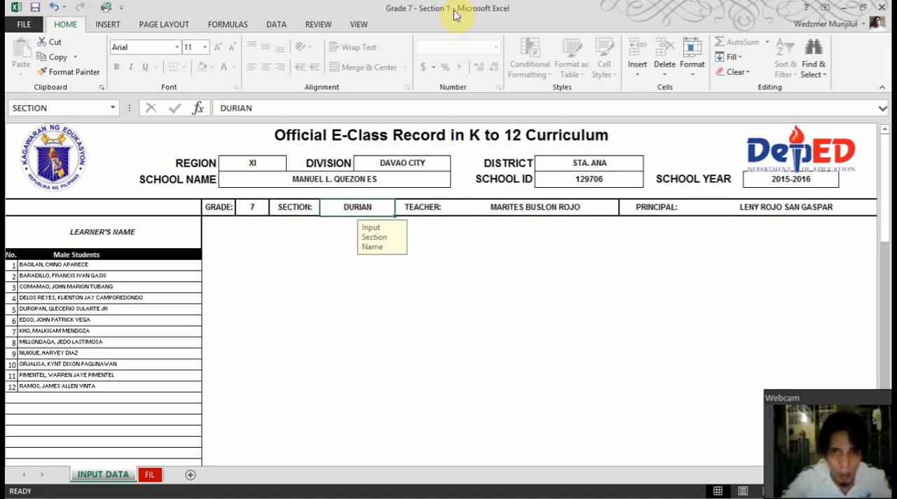
text(1)
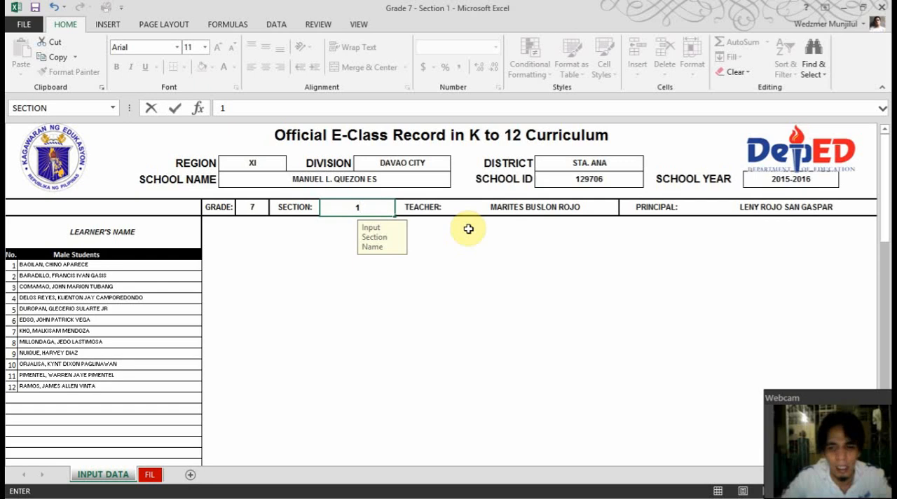
text(n)
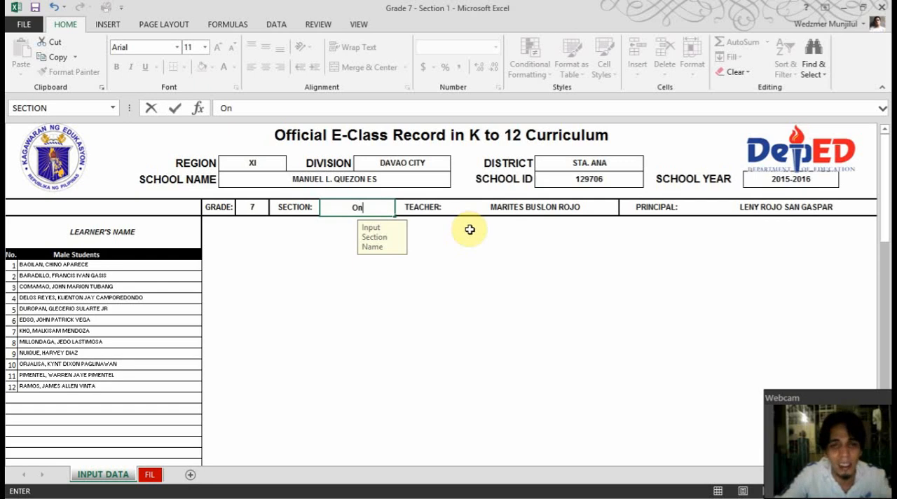
key(BackSpace)
text(NE)
key(Return)
click(469, 229)
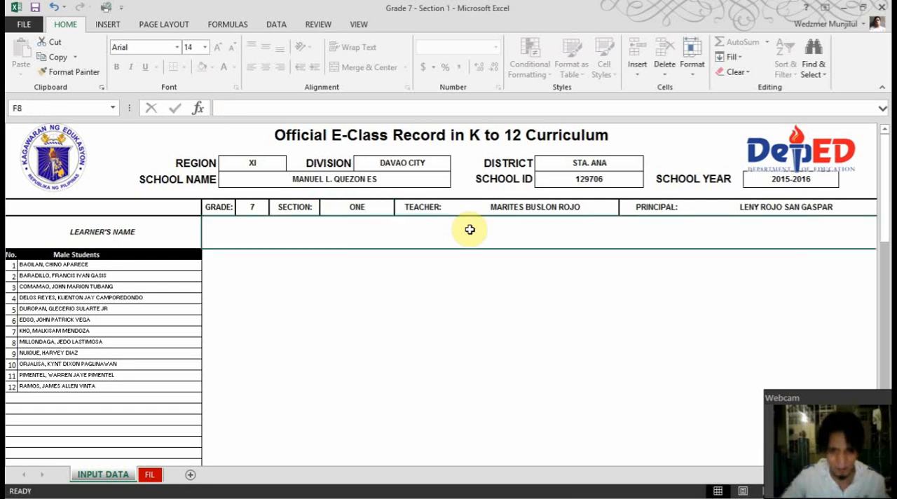
On the FIL class record sheet, change the subject to MUSIC
click(147, 475)
click(827, 204)
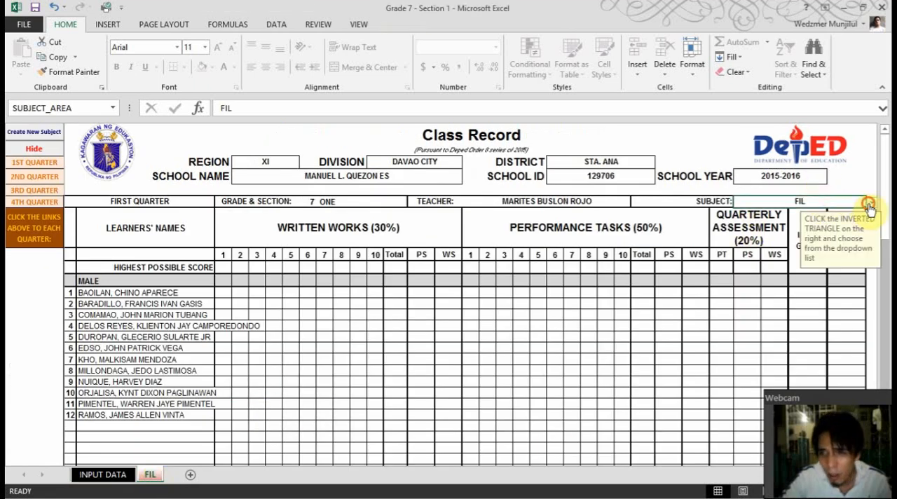
click(871, 202)
click(809, 249)
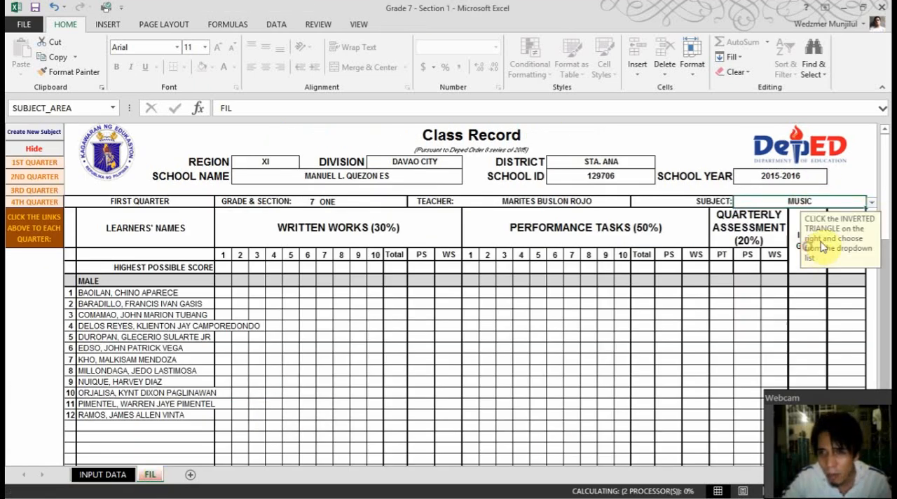
Create a new subject sheet from the MUSIC class record and set its subject to ARTS
click(47, 134)
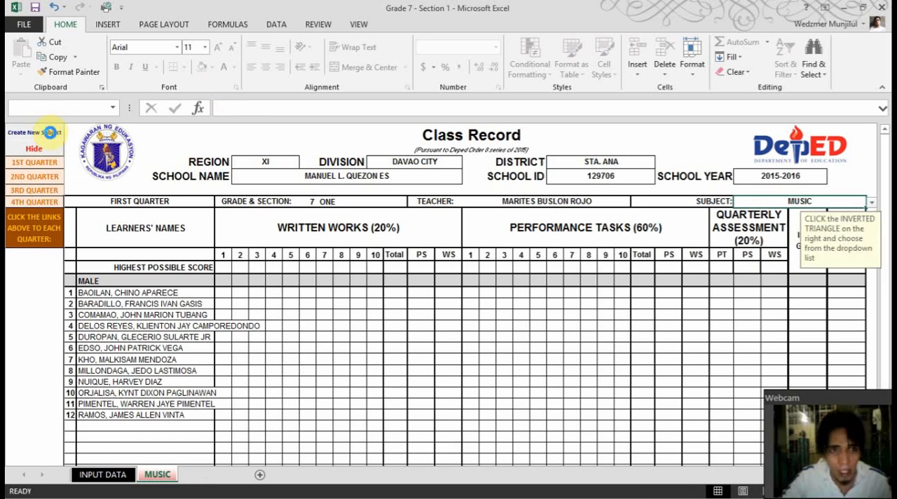
click(871, 202)
click(825, 233)
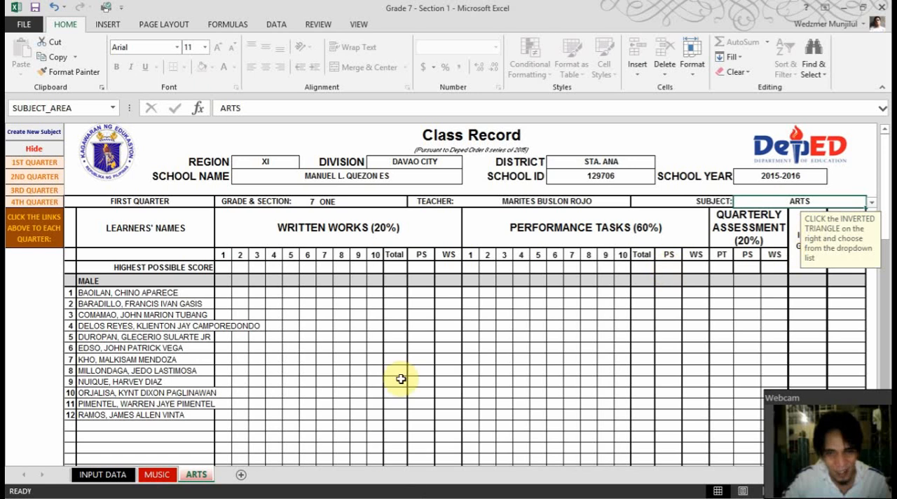
click(156, 477)
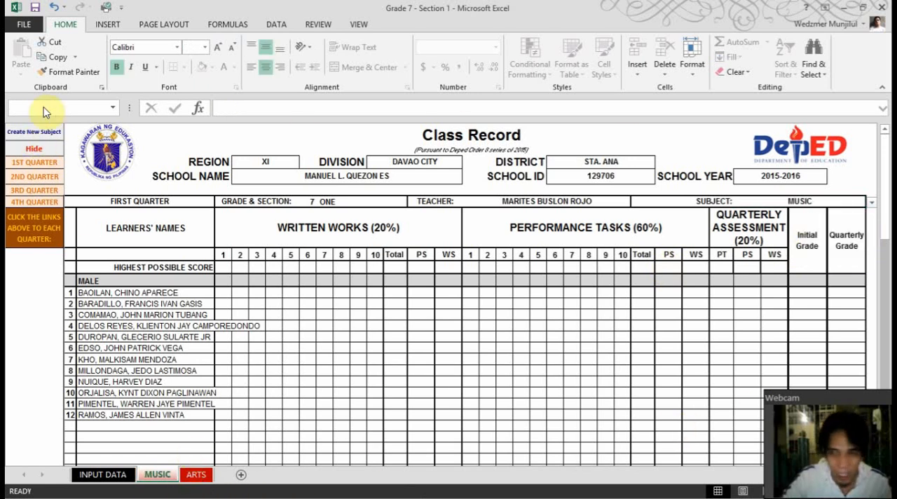
click(195, 476)
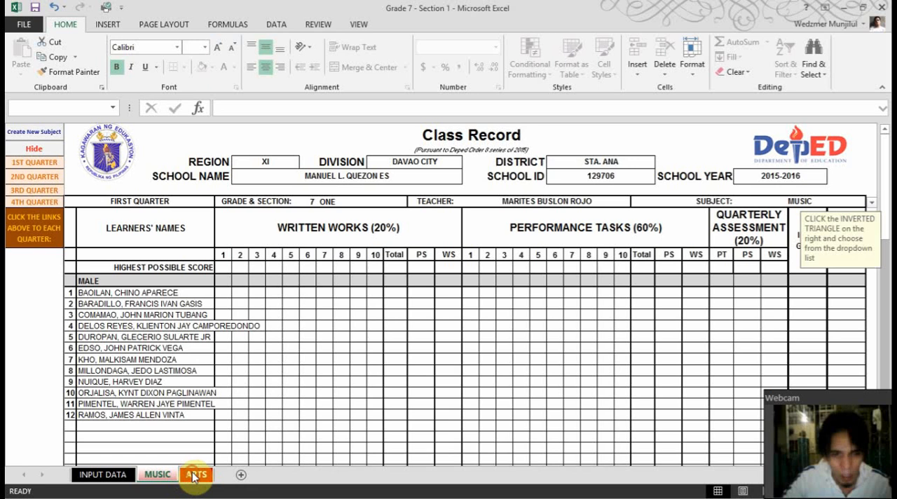
click(157, 478)
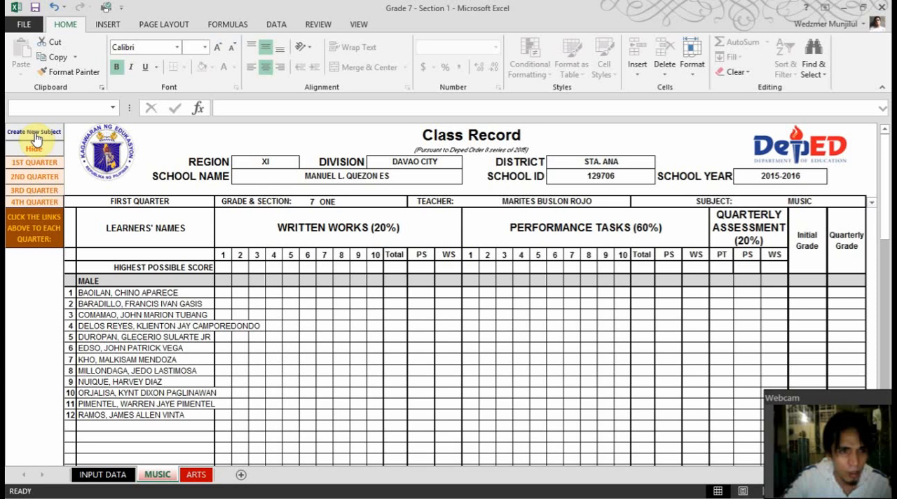
click(197, 476)
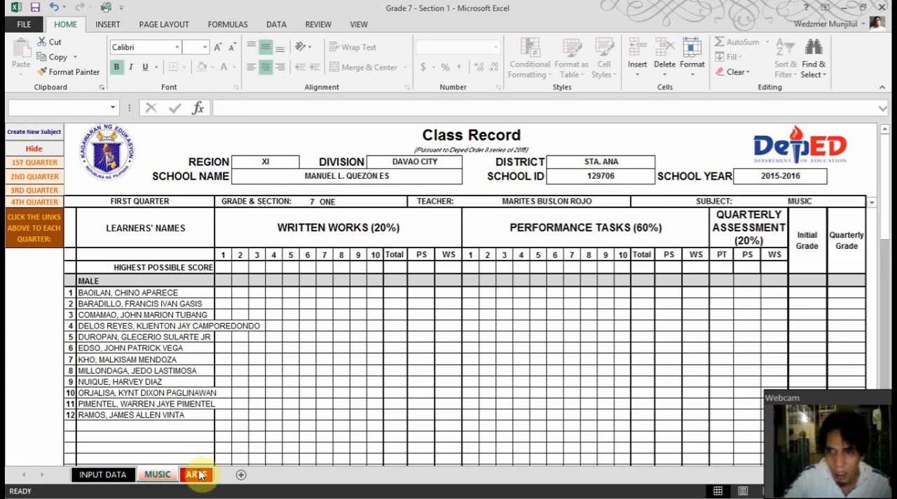
click(196, 475)
Create another subject sheet from the MUSIC class record and set its subject to PE
click(160, 474)
click(133, 265)
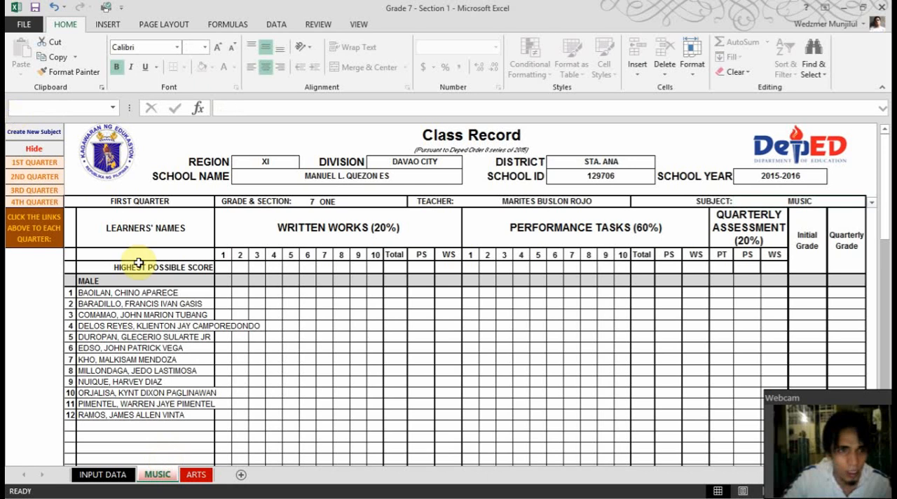
click(31, 137)
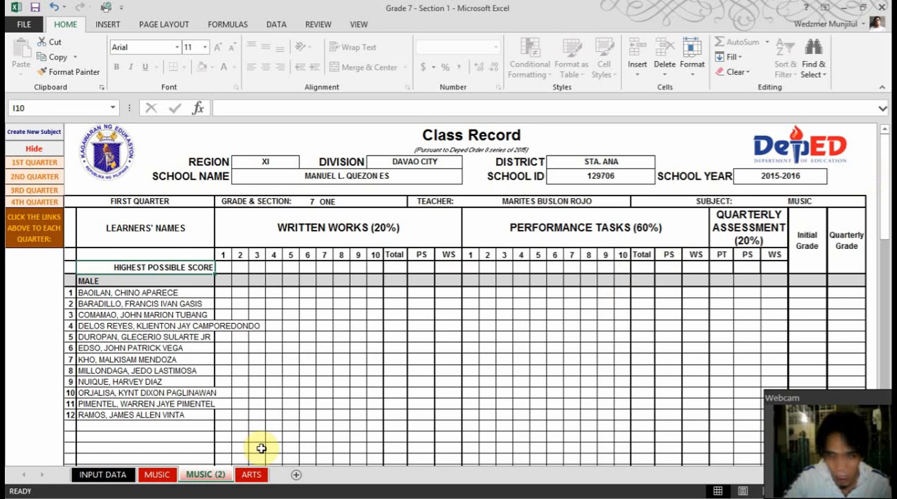
click(855, 201)
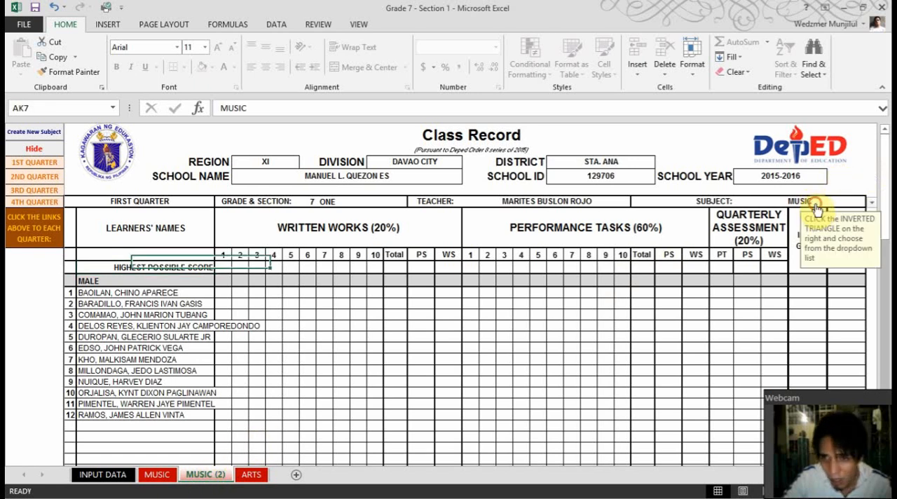
click(871, 201)
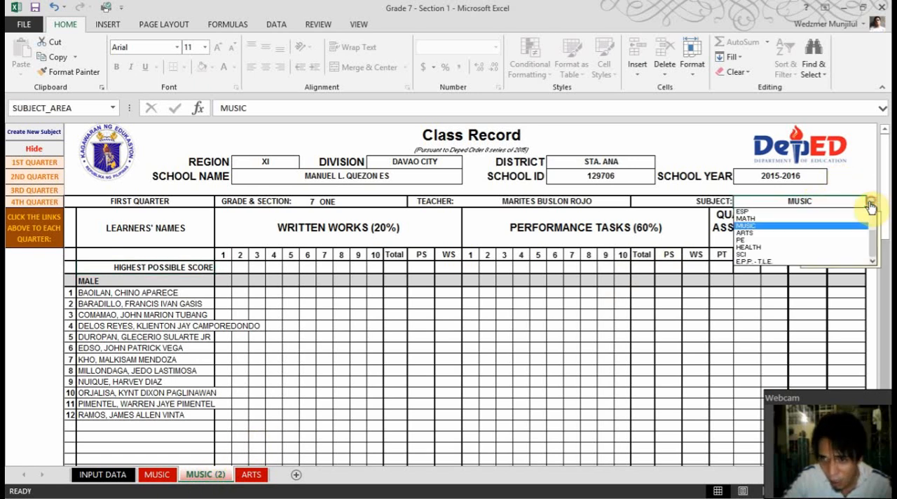
click(818, 239)
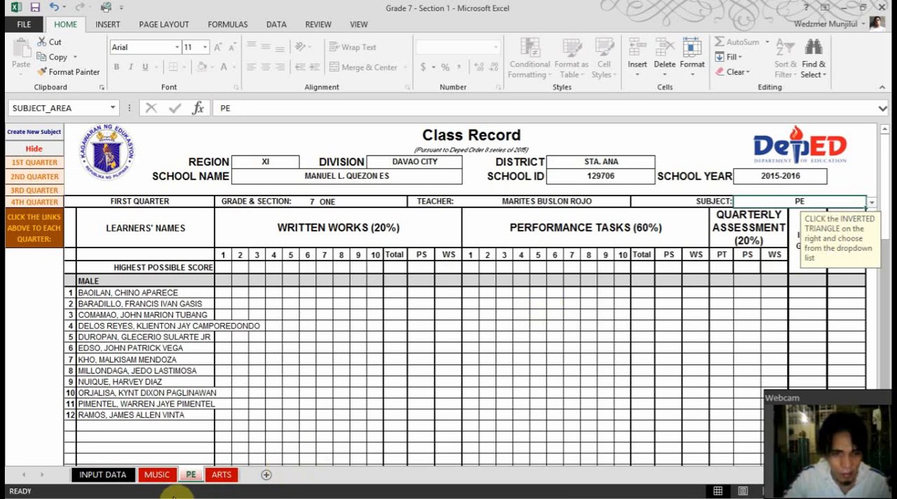
Create one more subject sheet from the MUSIC class record and set its subject to HEALTH
click(159, 475)
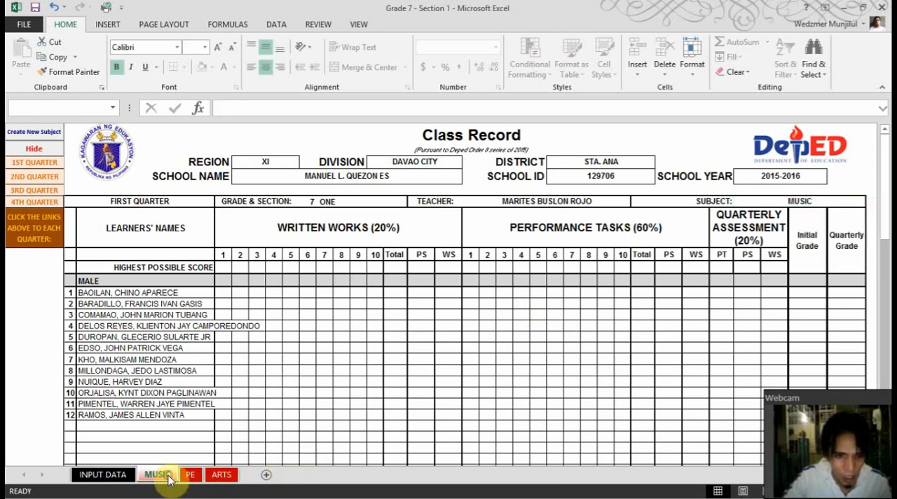
click(347, 310)
click(39, 133)
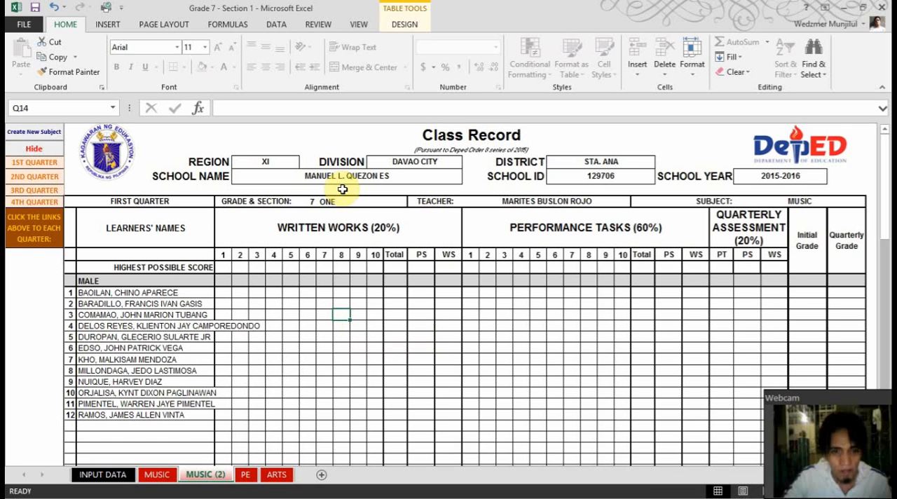
click(844, 207)
click(872, 202)
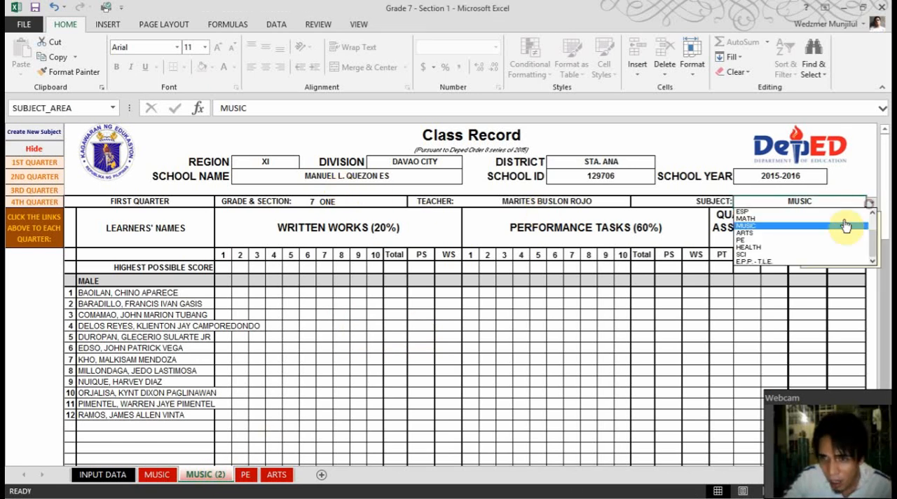
click(810, 247)
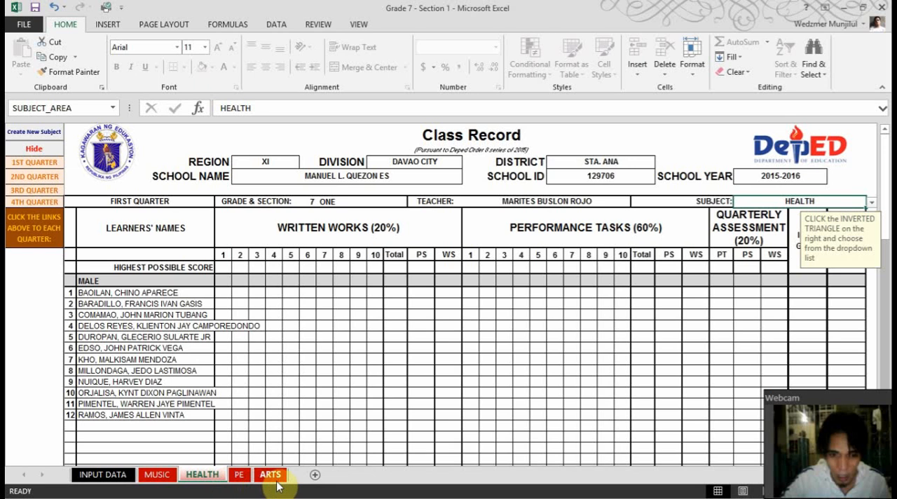
Look through the HEALTH, ARTS, PE and MUSIC class record sheets
click(240, 293)
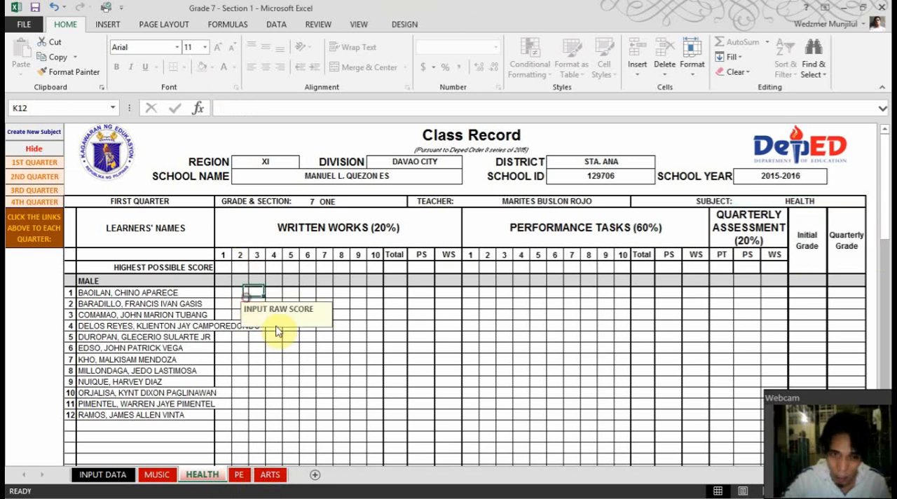
click(267, 474)
click(240, 475)
click(202, 474)
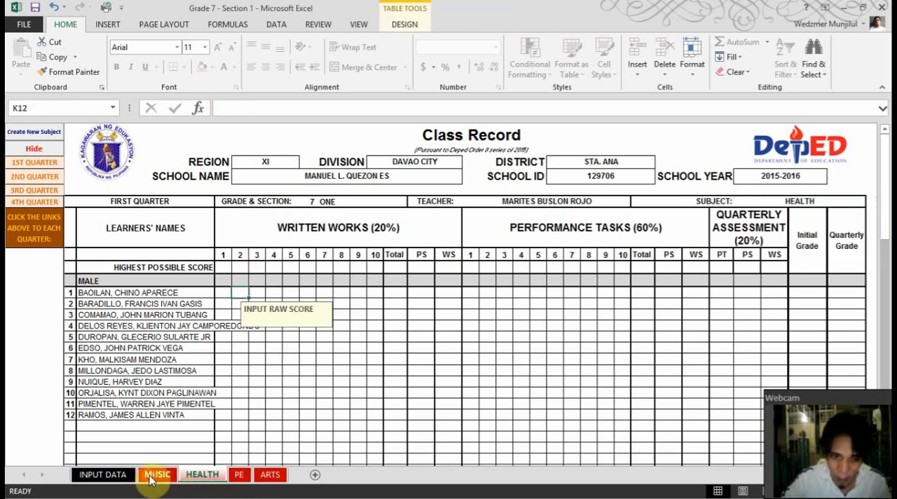
click(157, 475)
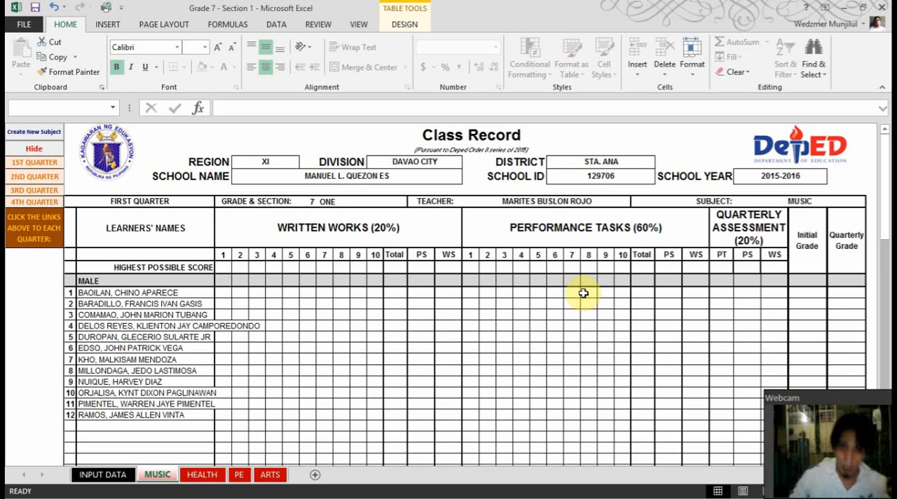
Try copying the Written Works score cells for learners 1 to 12 on the MUSIC sheet
click(230, 292)
scroll(393, 333, down, 6)
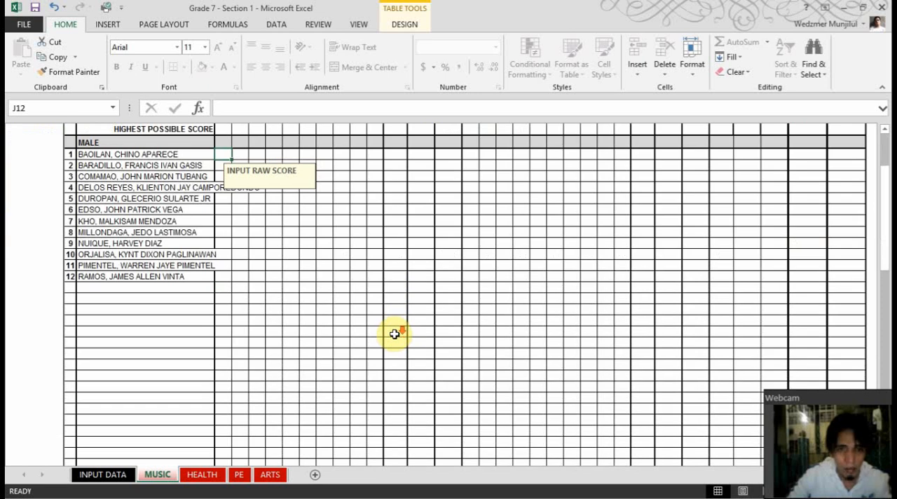
scroll(393, 333, up, 6)
scroll(390, 353, down, 7)
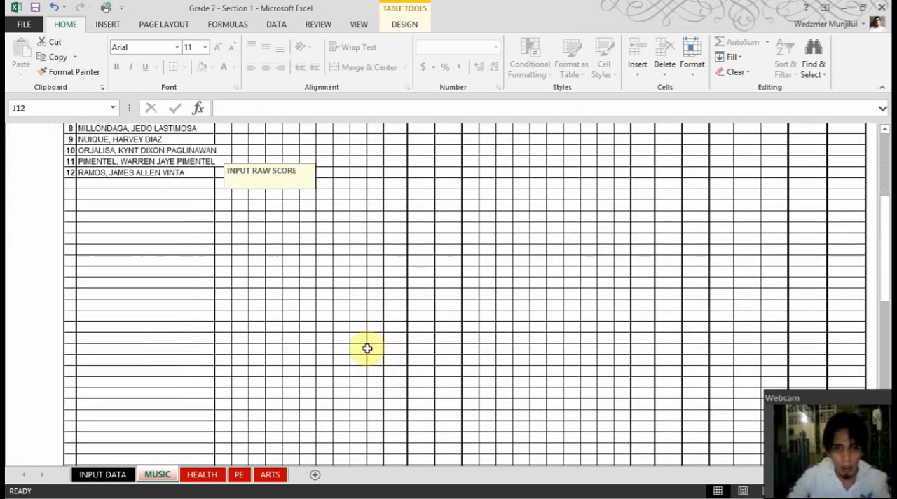
scroll(361, 313, up, 5)
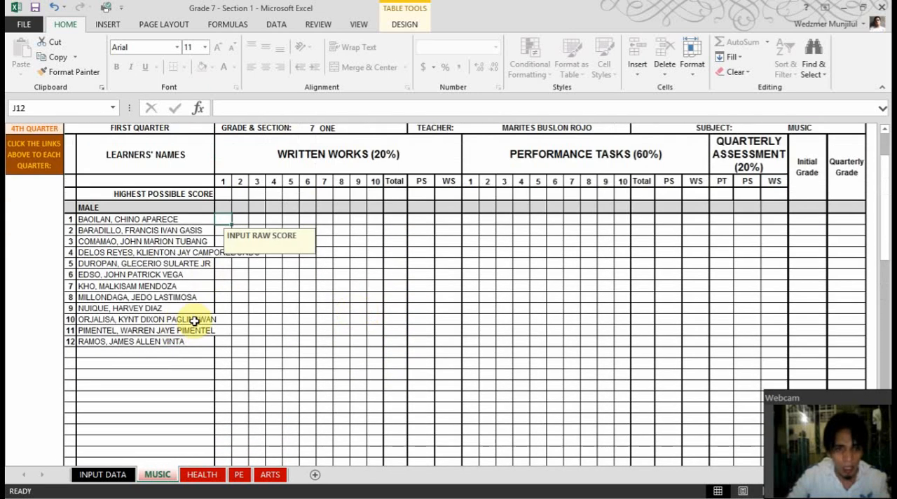
shift+click(378, 341)
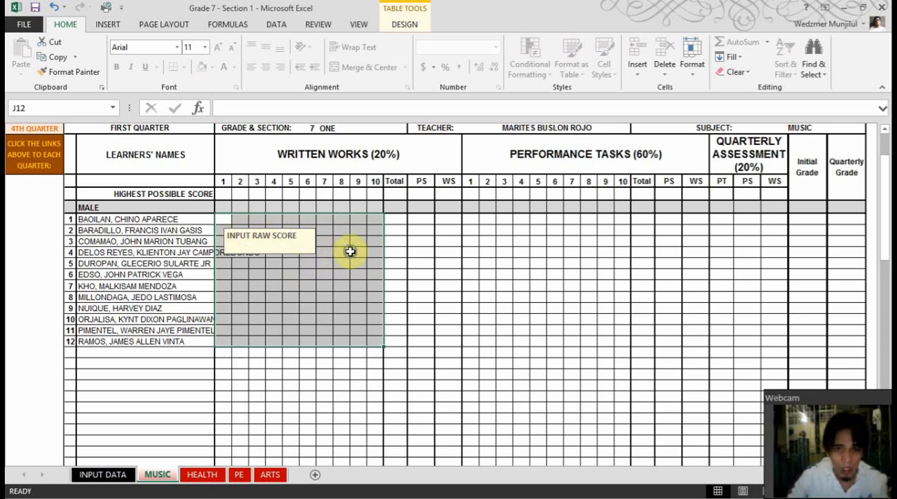
right_click(351, 225)
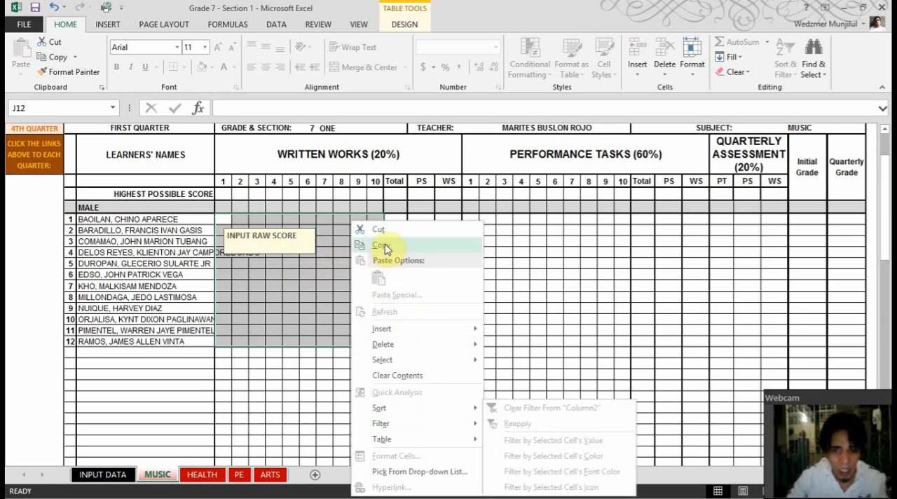
click(385, 247)
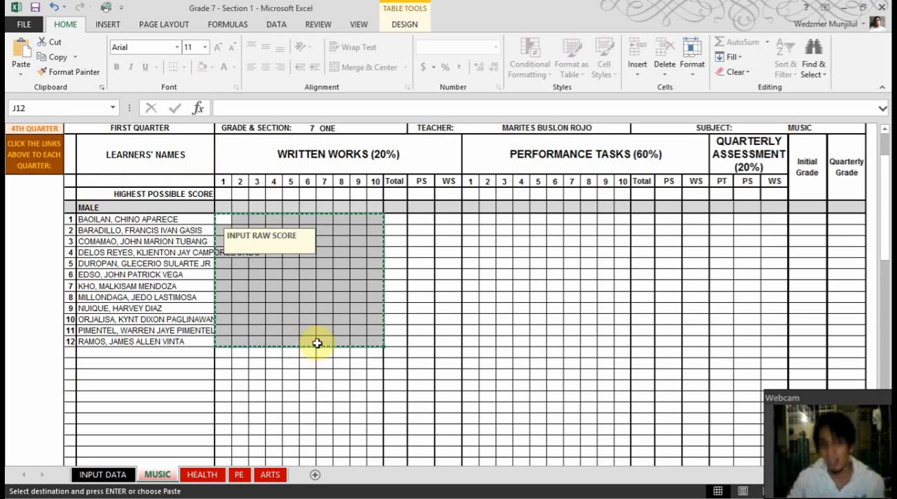
click(470, 219)
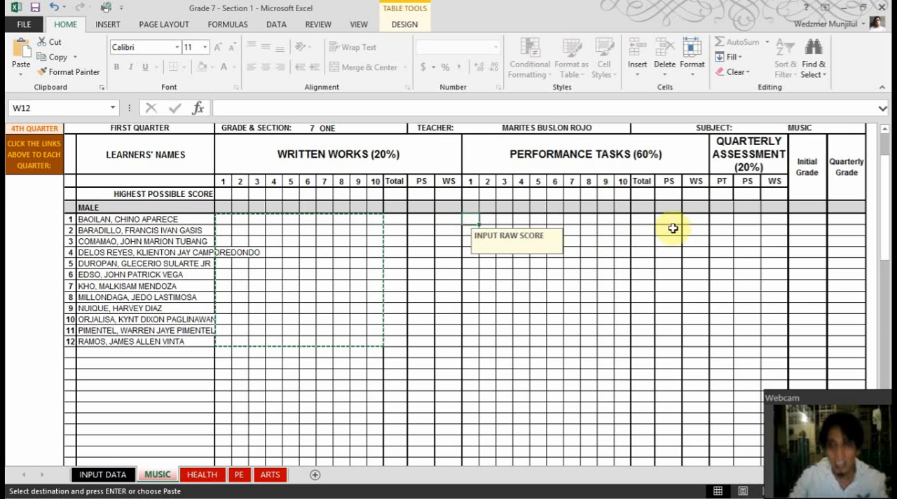
click(771, 221)
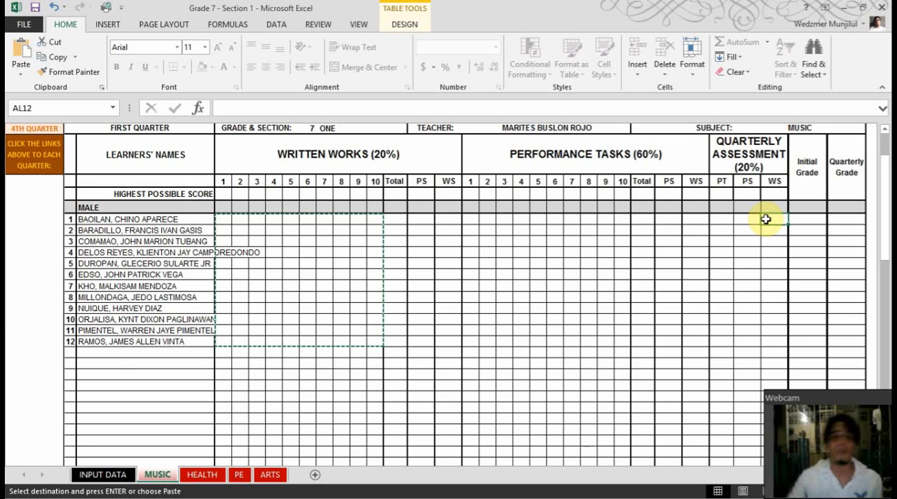
key(Escape)
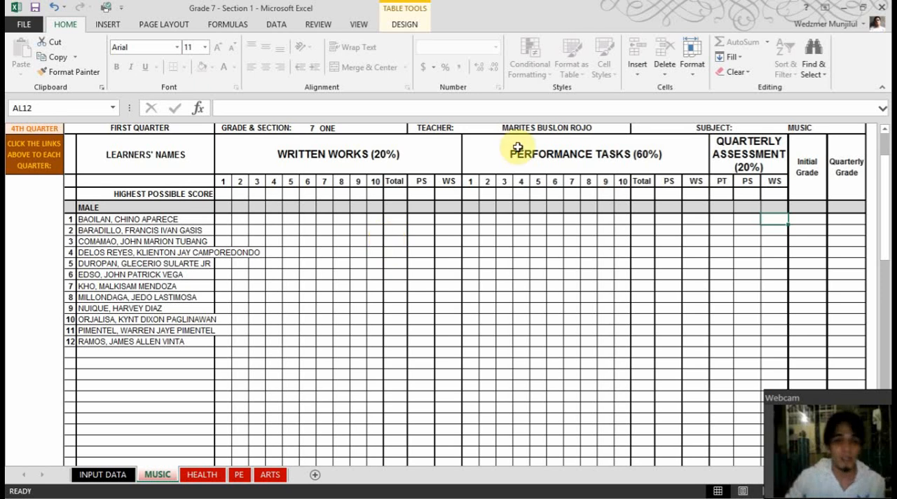
Review the PE, ARTS, INPUT DATA and MUSIC sheets and check the class record files in the K to 12 eClass Record folder
click(239, 475)
click(271, 476)
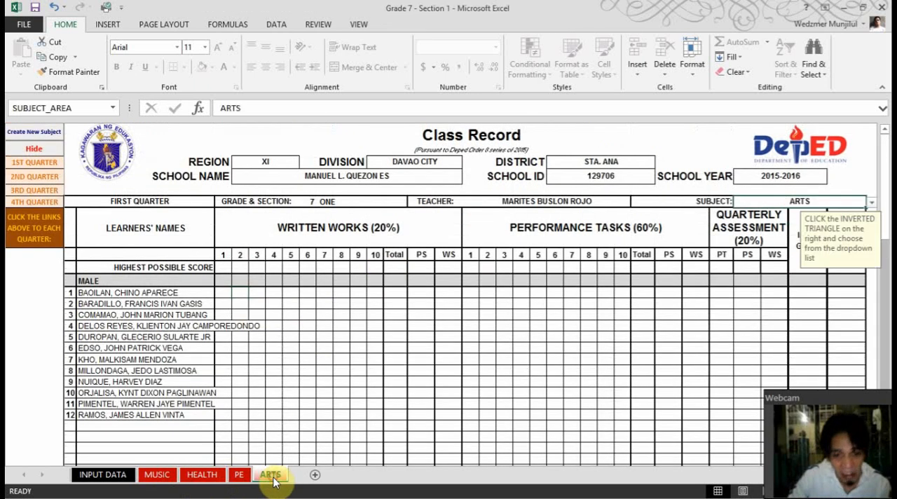
click(128, 468)
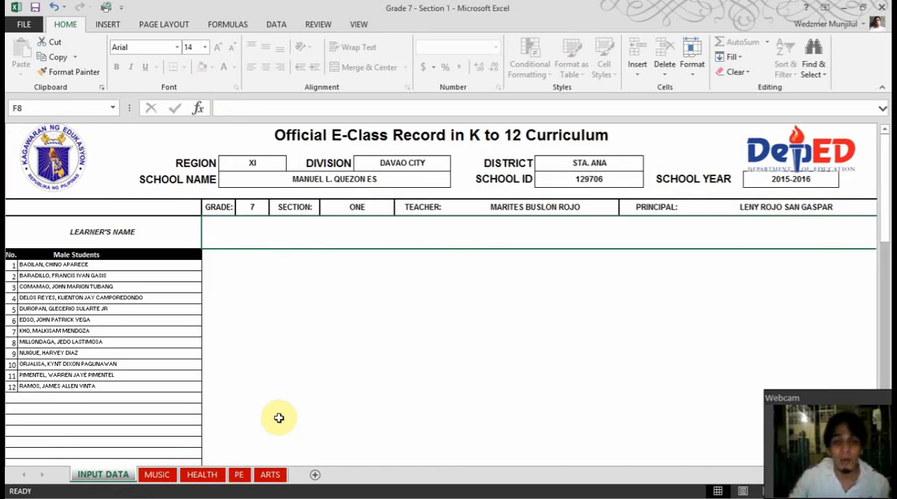
click(848, 8)
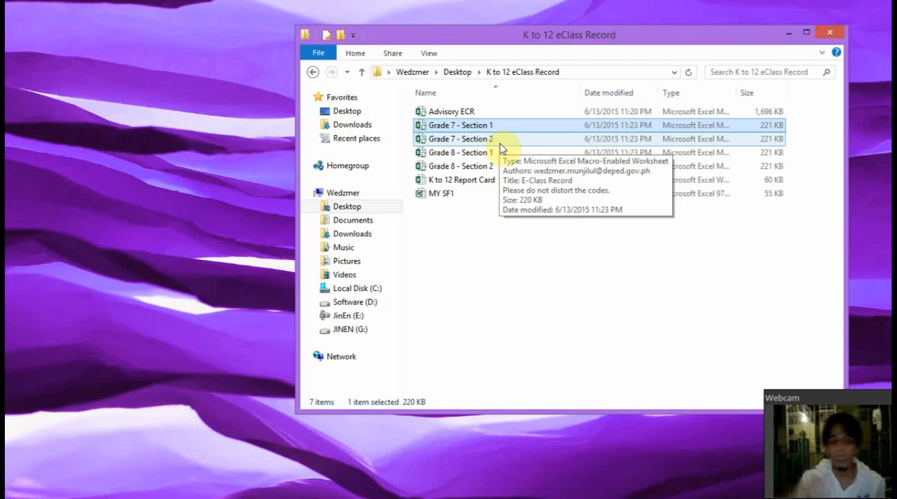
key(alt+Tab)
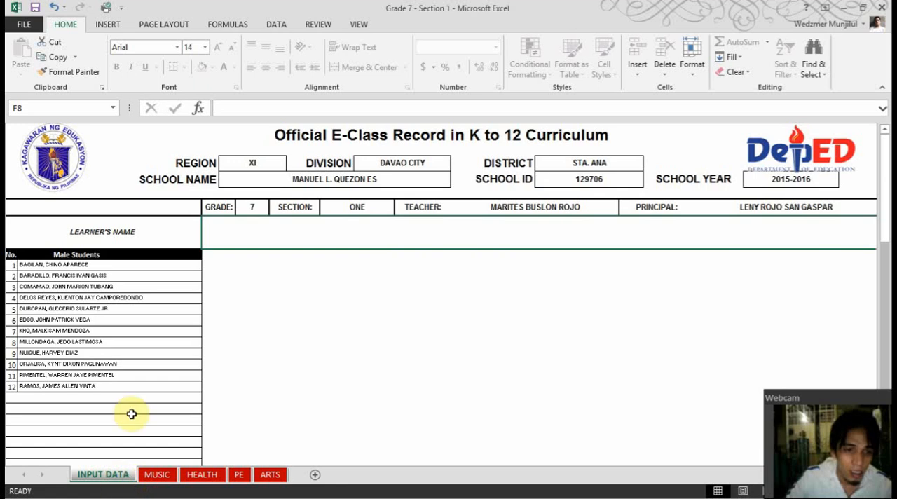
click(153, 476)
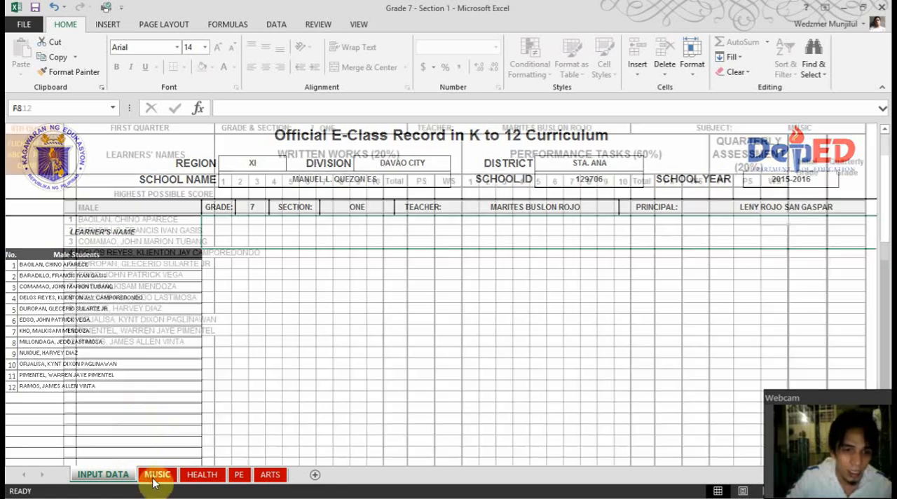
click(121, 482)
click(161, 480)
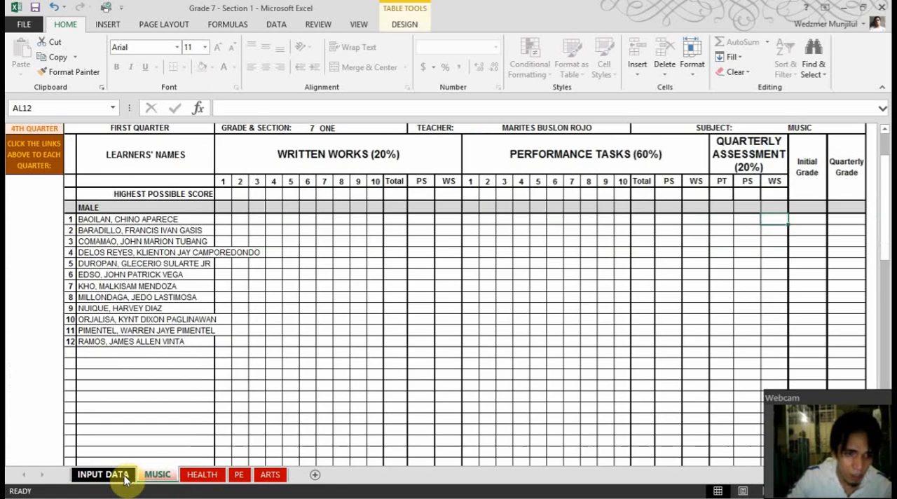
Compare the INPUT DATA, MUSIC and ARTS sheets of the Grade 7 - Section 1 class record
click(112, 475)
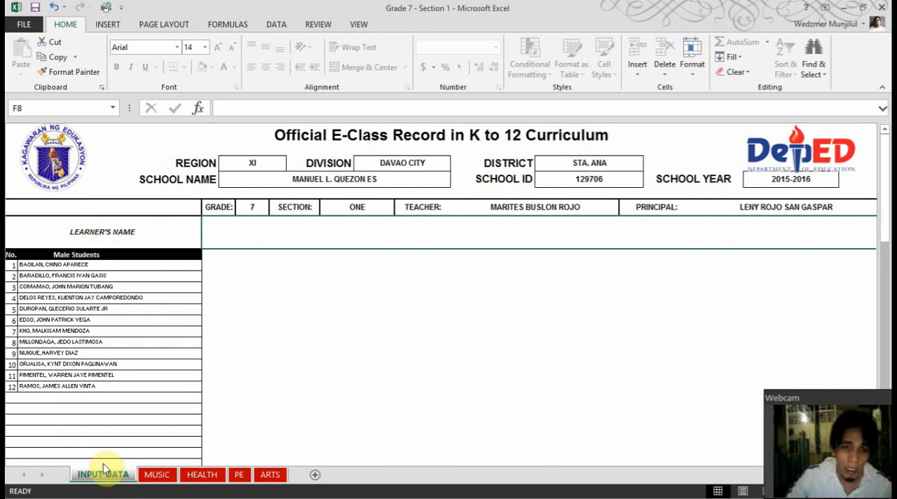
click(166, 481)
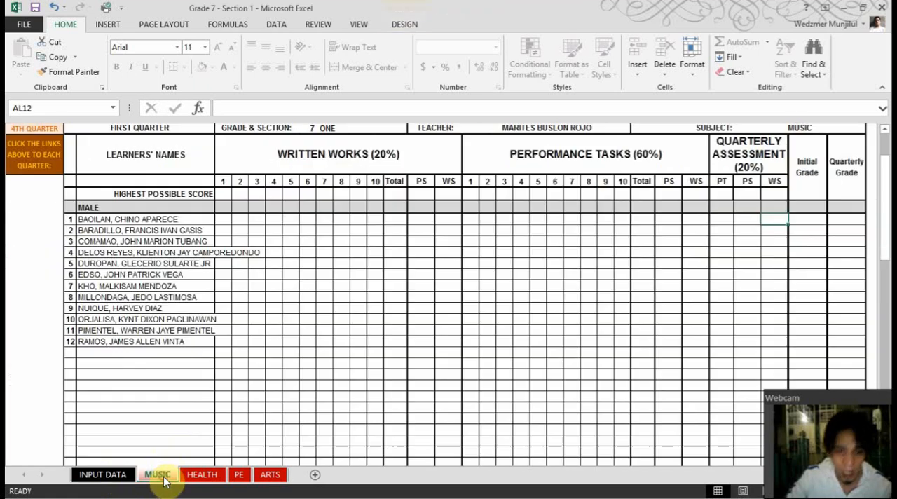
click(110, 476)
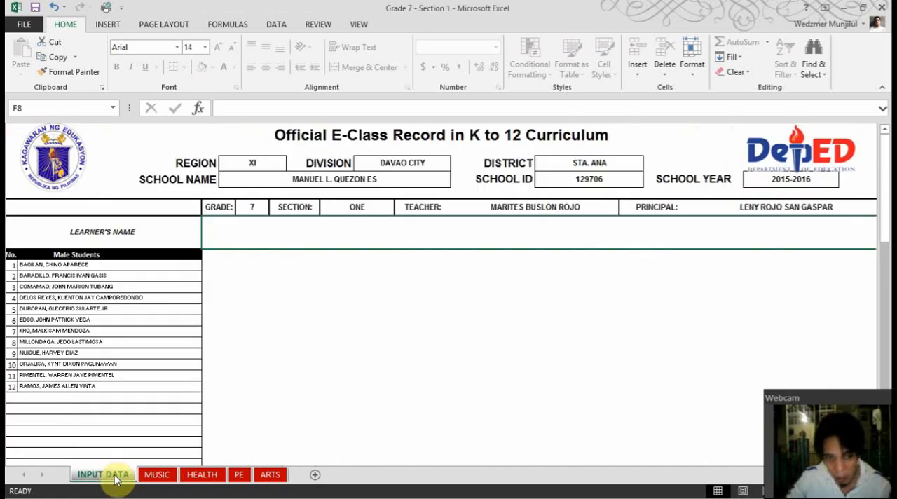
click(157, 478)
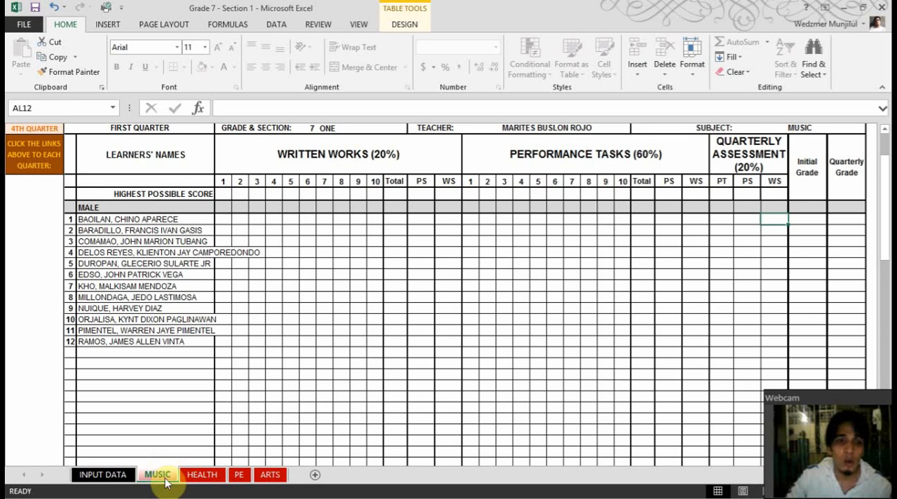
scroll(220, 415, up, 2)
click(270, 475)
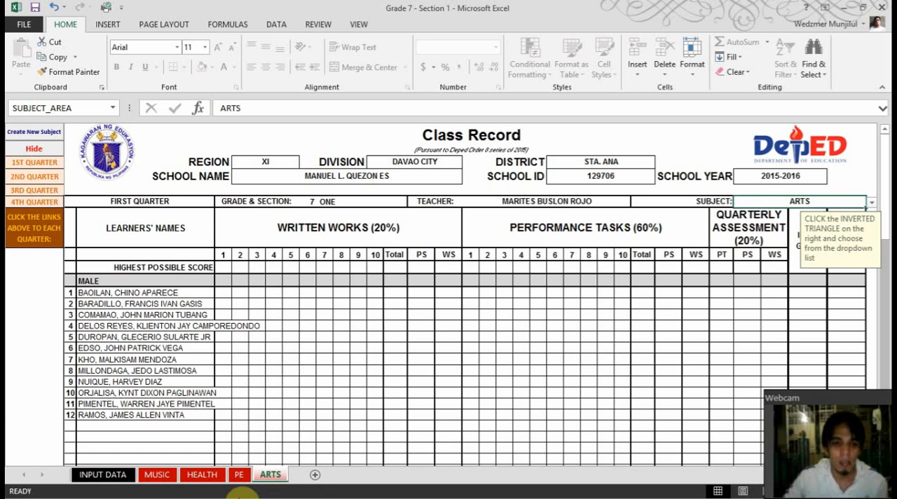
click(156, 475)
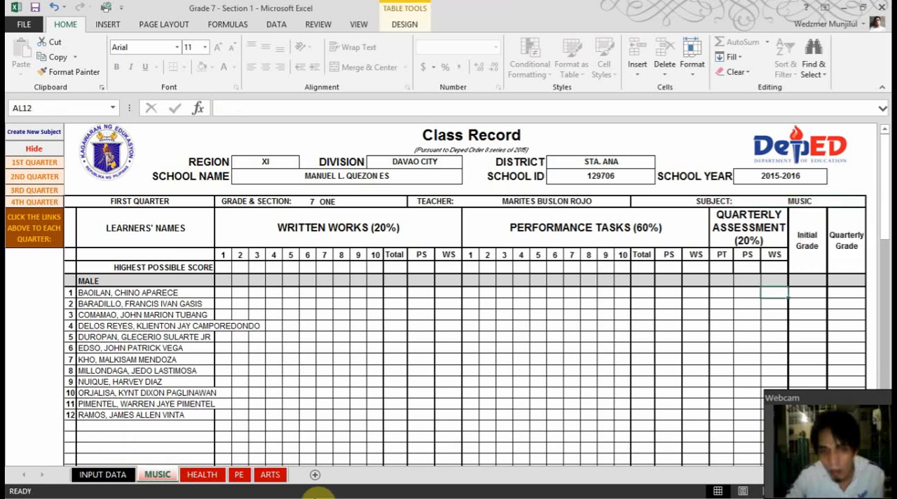
click(270, 475)
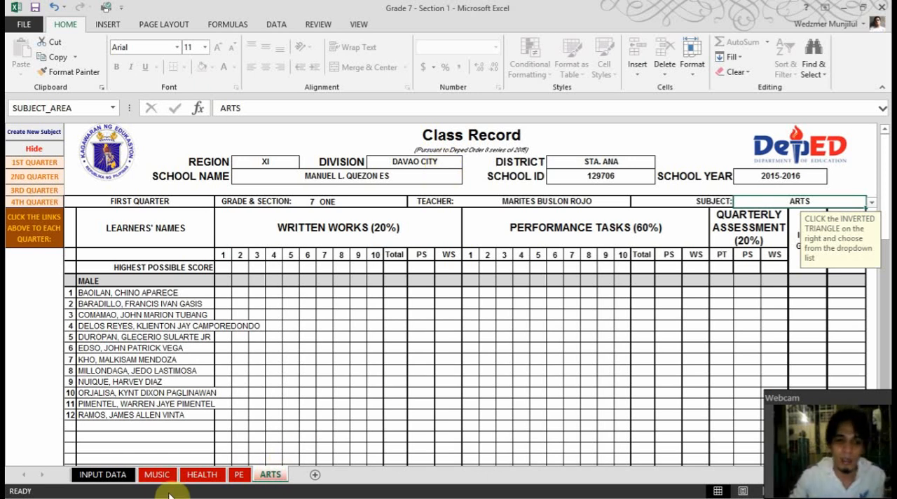
click(157, 475)
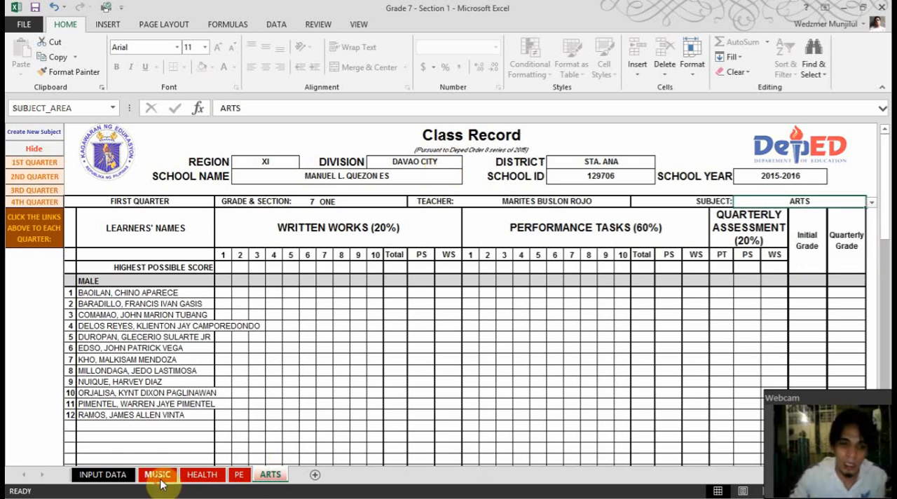
Create a new subject sheet from the ARTS class record, renaming the conflicting Final_Grading_Sheet name to FILIPINO
click(272, 474)
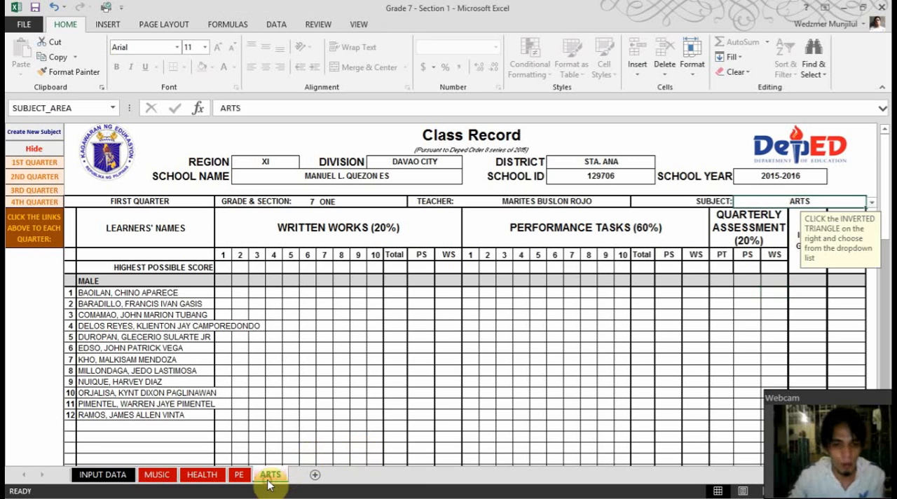
click(40, 133)
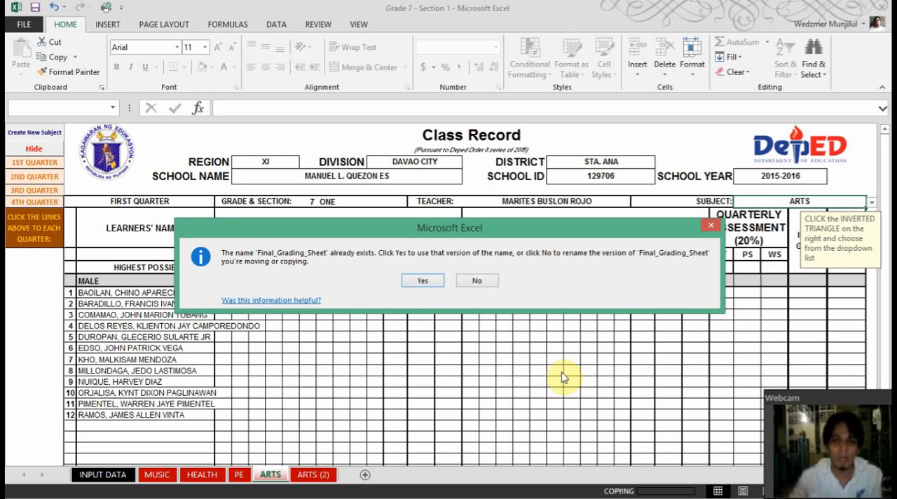
click(491, 280)
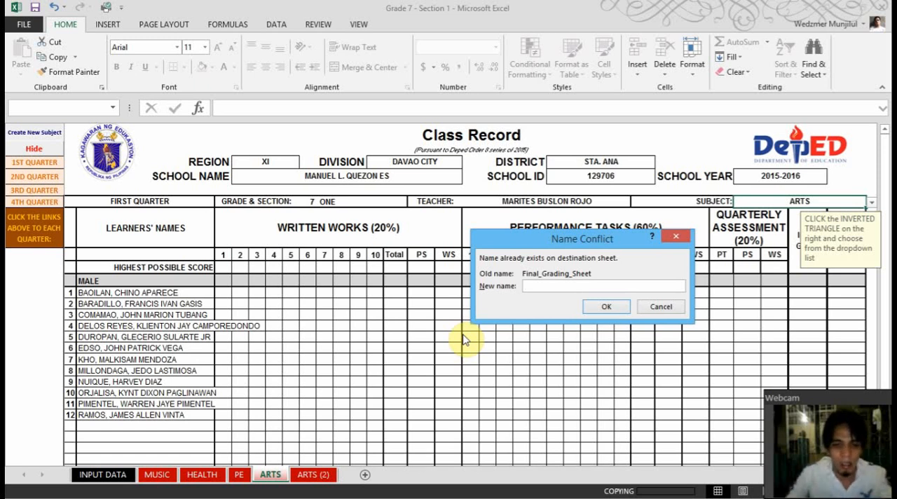
text(fIN)
key(BackSpace)
key(BackSpace)
key(BackSpace)
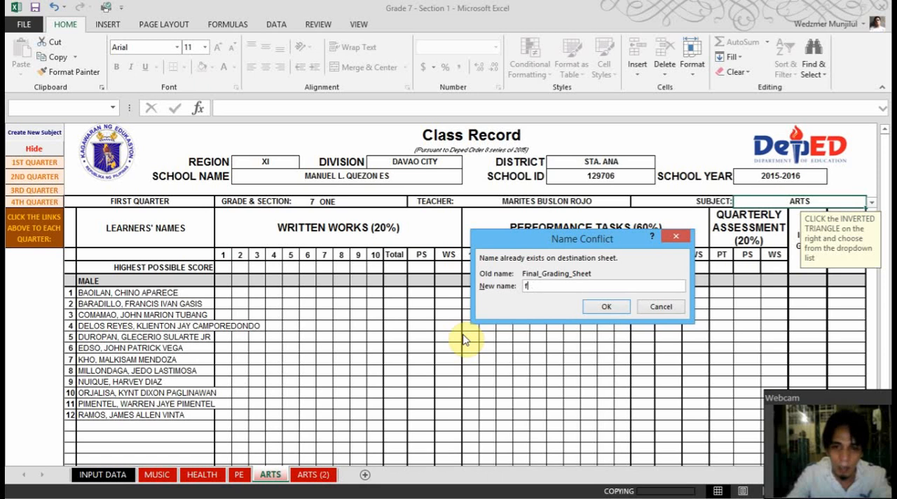
text(FILIPNI)
key(BackSpace)
key(BackSpace)
text(N)
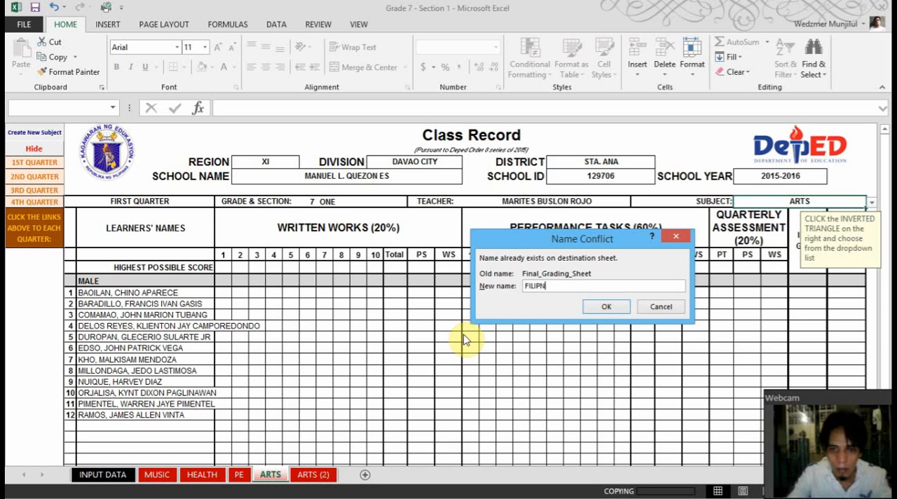
key(BackSpace)
text(INO)
key(Return)
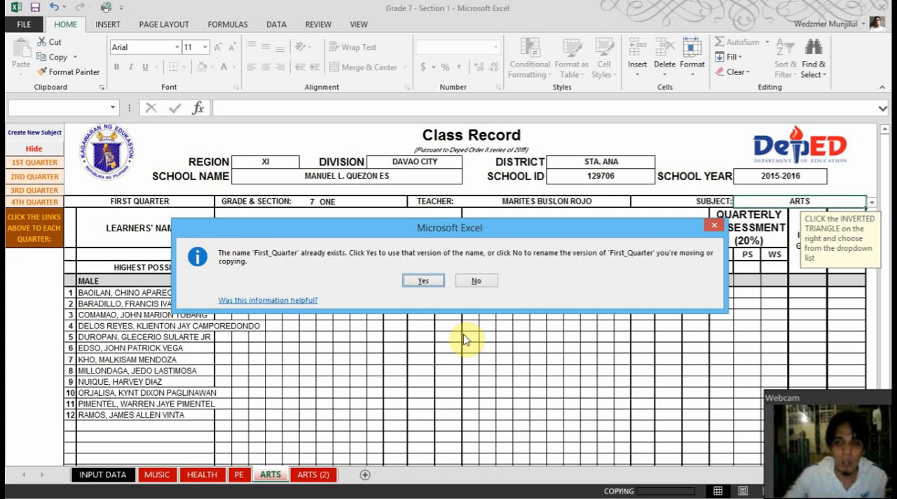
Keep the existing versions of the remaining conflicting names, including the quarter names, to finish copying the ARTS sheet
click(423, 281)
click(422, 281)
click(423, 281)
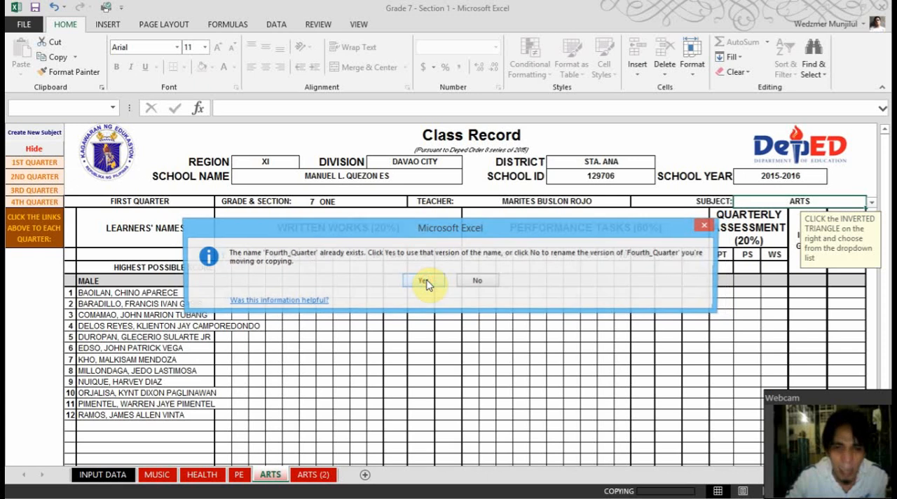
click(425, 281)
click(426, 282)
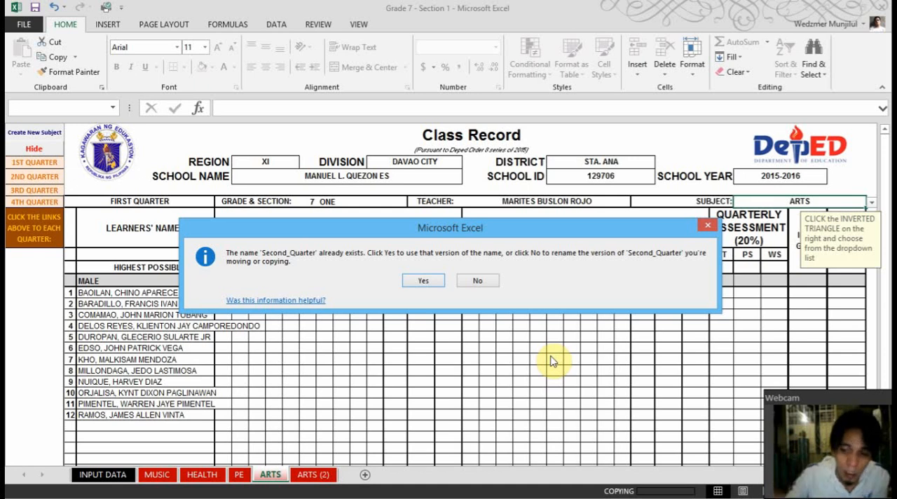
key(Return)
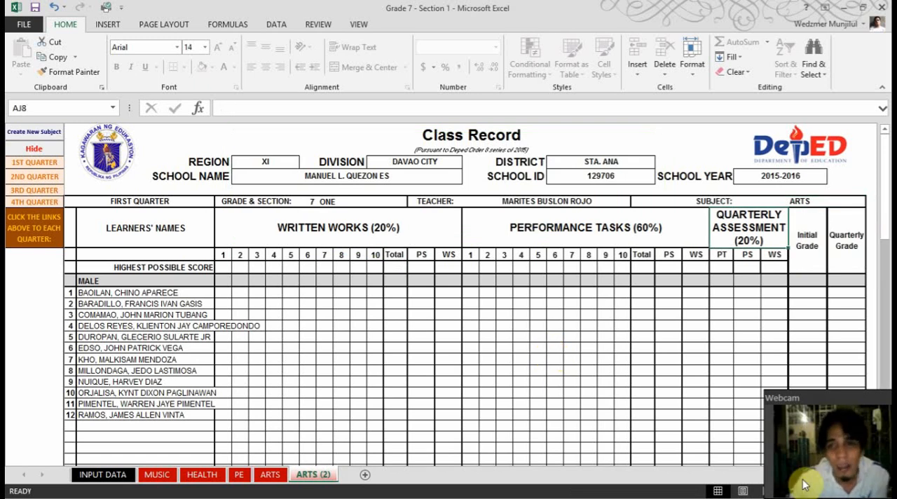
Set the subject of the copied ARTS class record to FIL
click(801, 202)
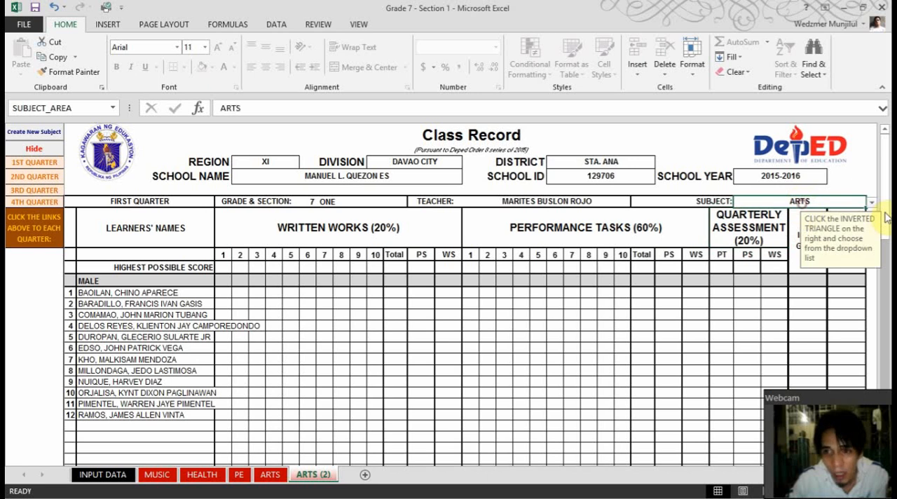
click(872, 201)
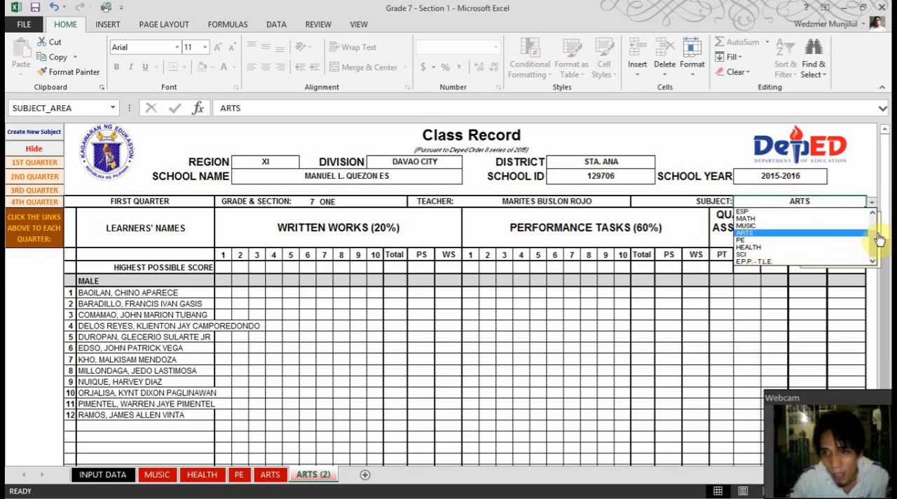
drag(874, 241, 875, 220)
click(824, 219)
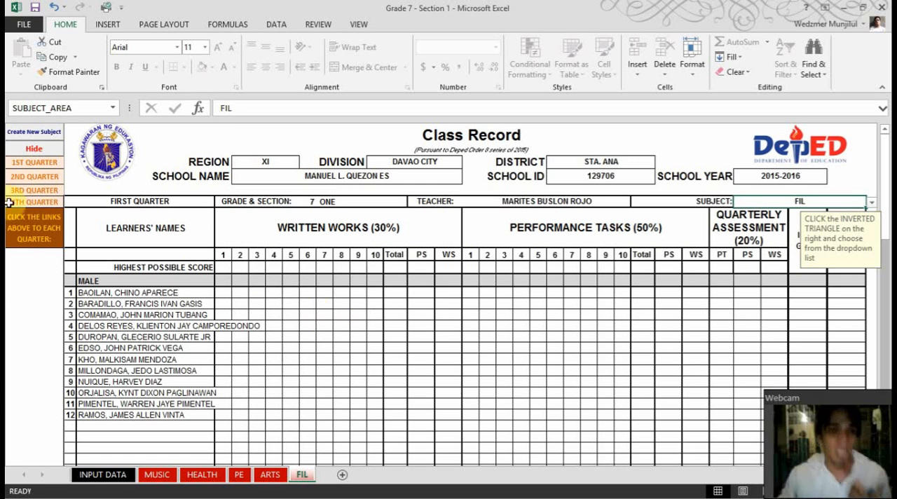
Create another subject sheet from the MUSIC class record and compare the copy with the original sheet
click(157, 474)
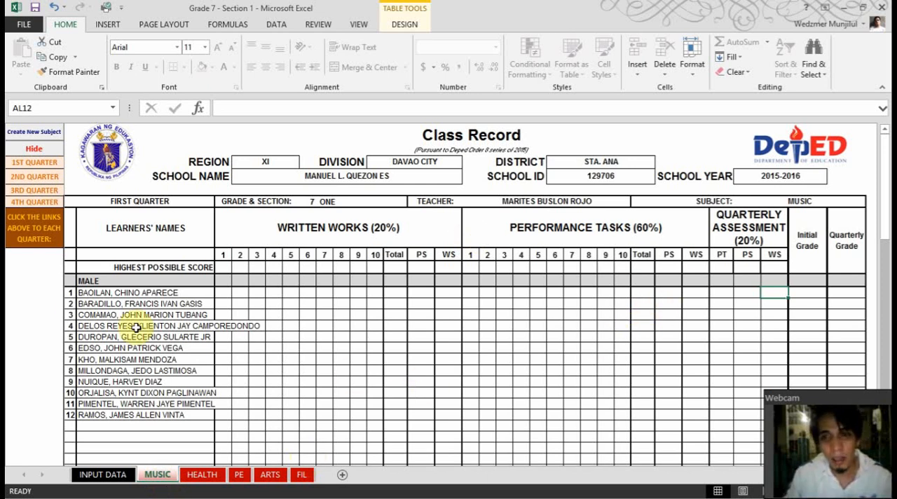
click(40, 136)
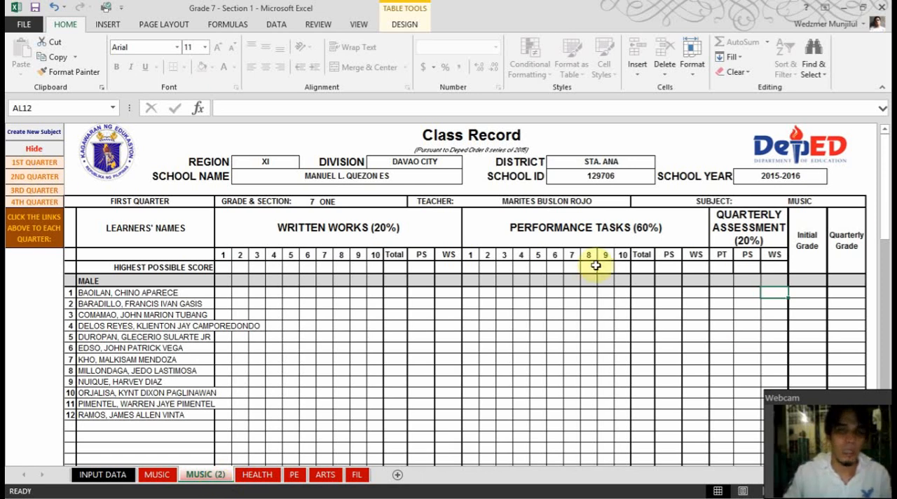
click(780, 203)
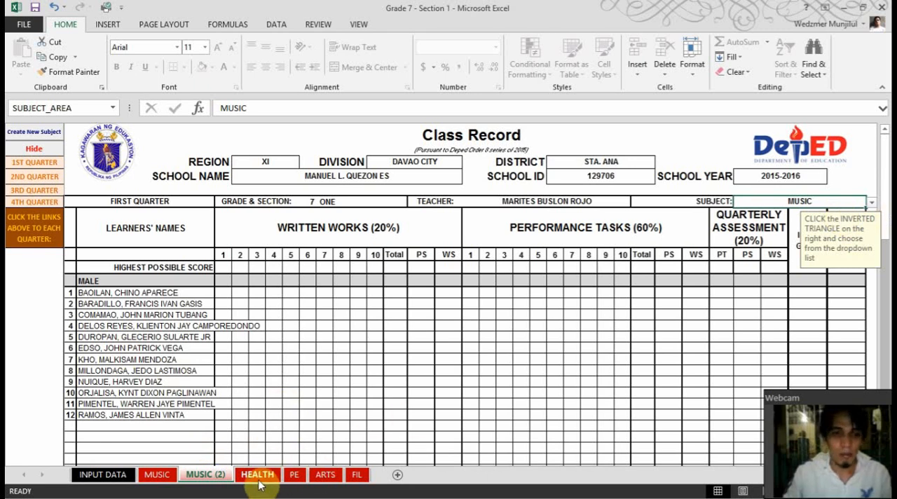
click(157, 475)
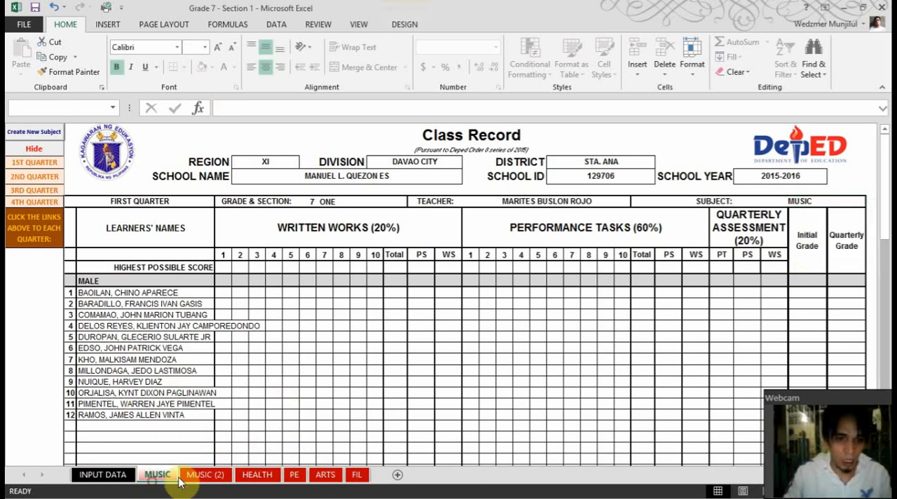
click(209, 477)
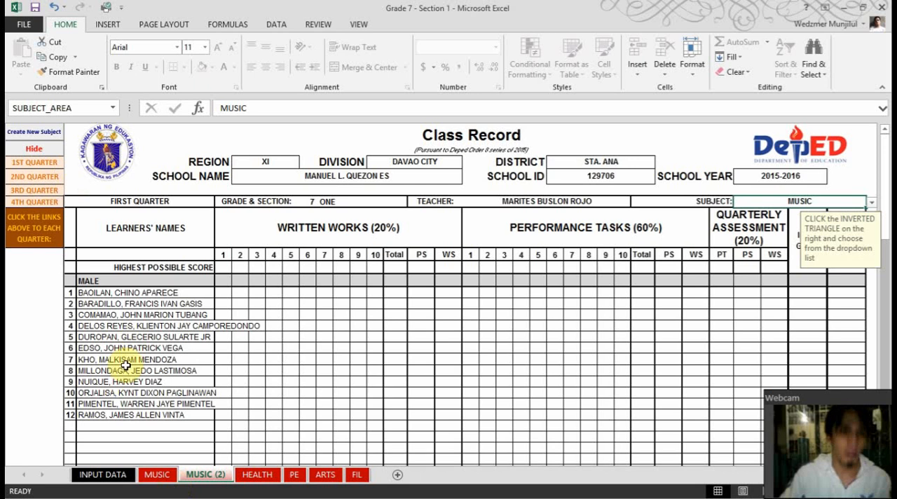
Try deleting the first male learner's name on the MUSIC sheet after checking the learner list on INPUT DATA
click(106, 293)
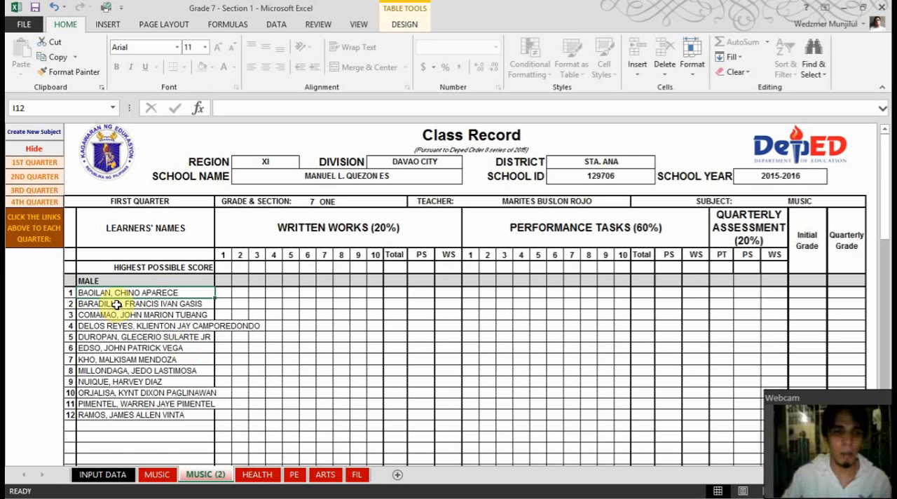
click(102, 475)
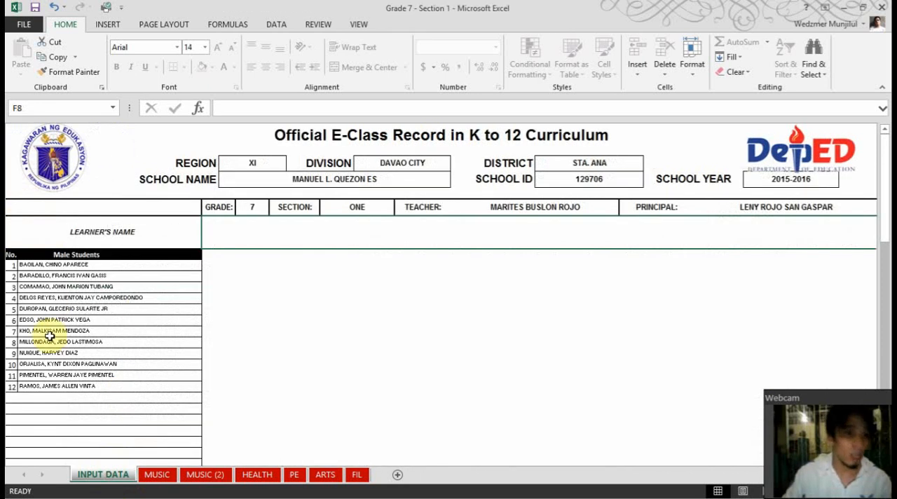
click(160, 477)
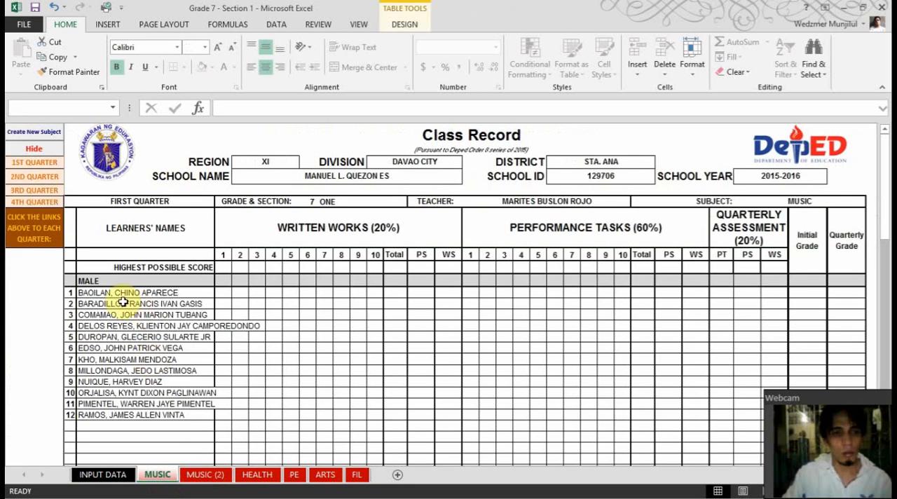
click(112, 298)
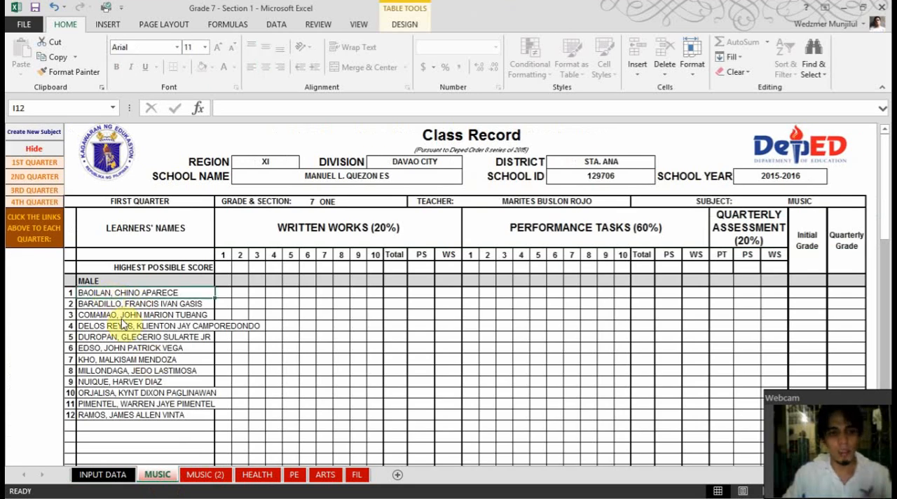
key(Delete)
key(Return)
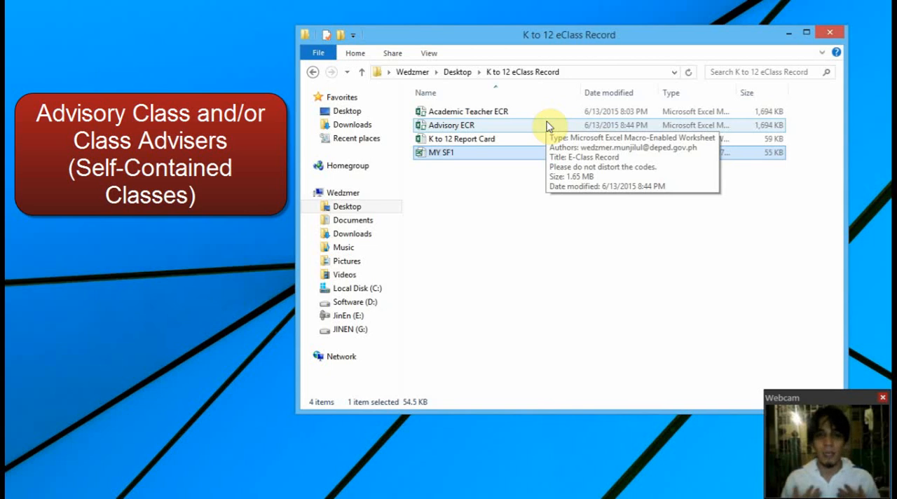
Open the Advisory ECR workbook from the K to 12 eClass Record folder and enable its macros
click(502, 125)
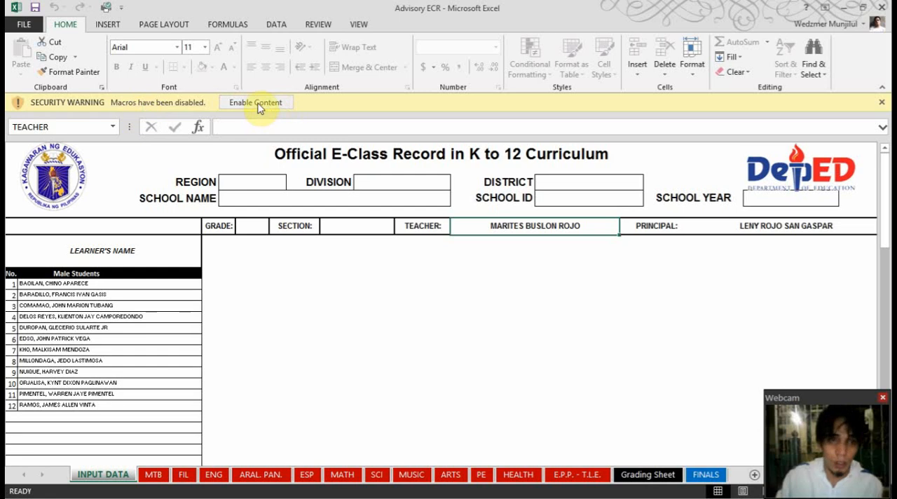
click(256, 105)
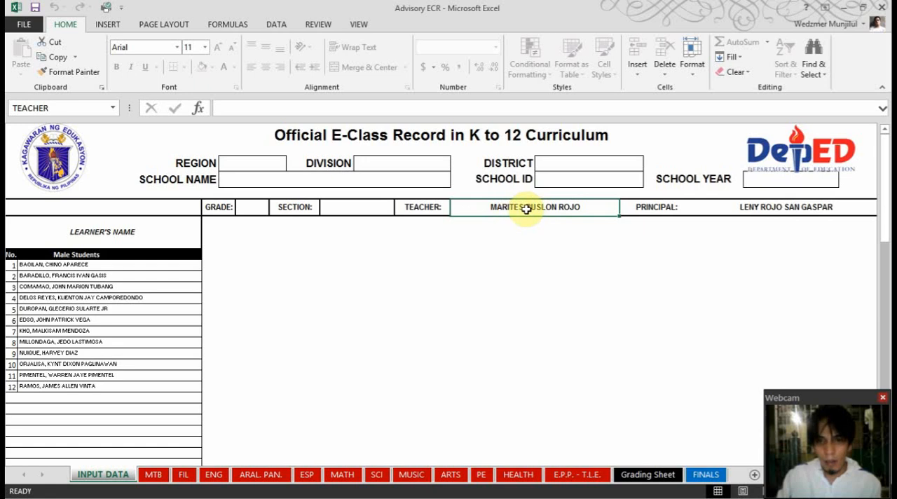
Switch to the MY SF1 workbook and check the adviser and school head name cells in its signature block
click(846, 7)
scroll(525, 319, down, 11)
scroll(539, 308, down, 3)
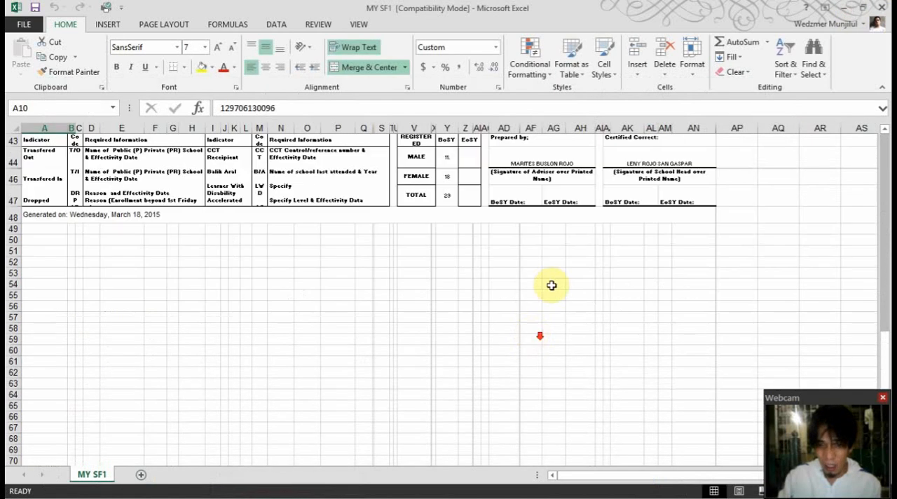
scroll(547, 284, up, 2)
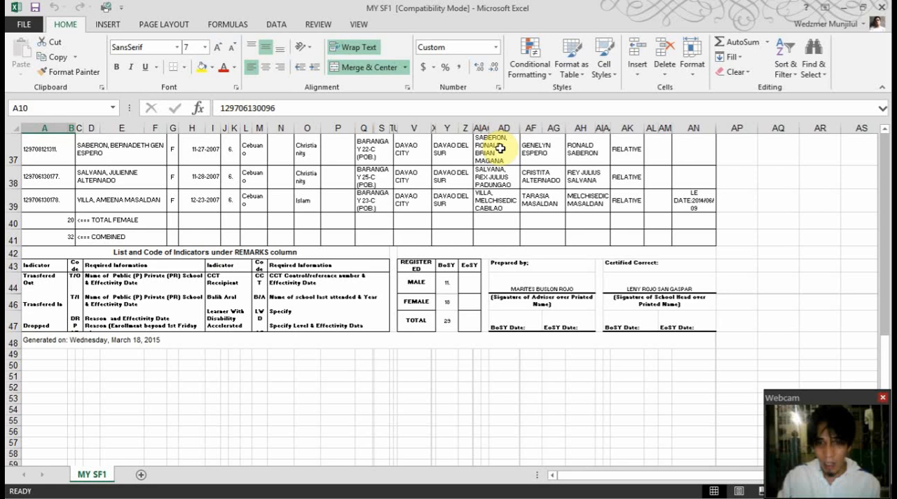
click(540, 292)
click(645, 288)
click(533, 275)
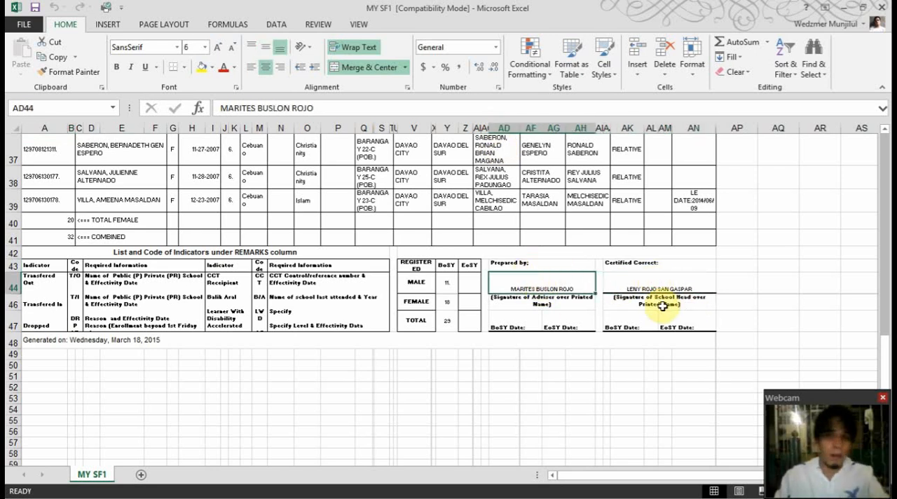
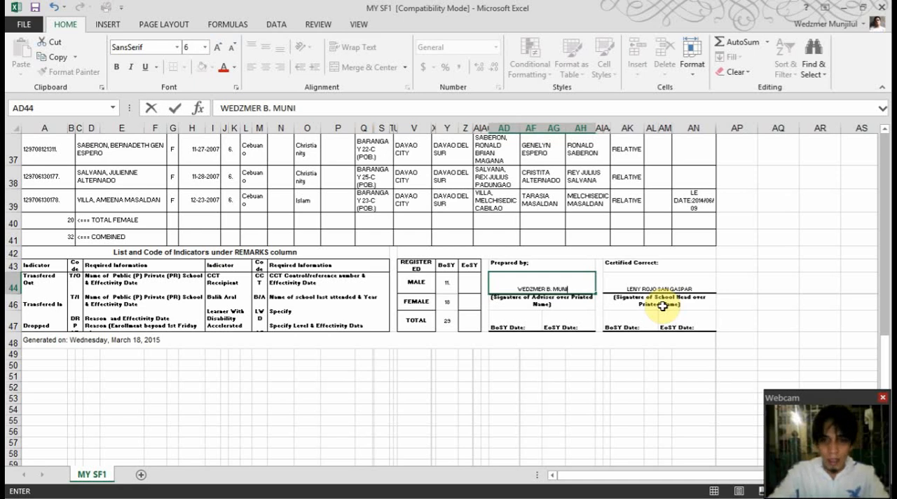
Replace the adviser's name in the Prepared by block of MY SF1 with the new adviser's full name
key(ctrl+Return)
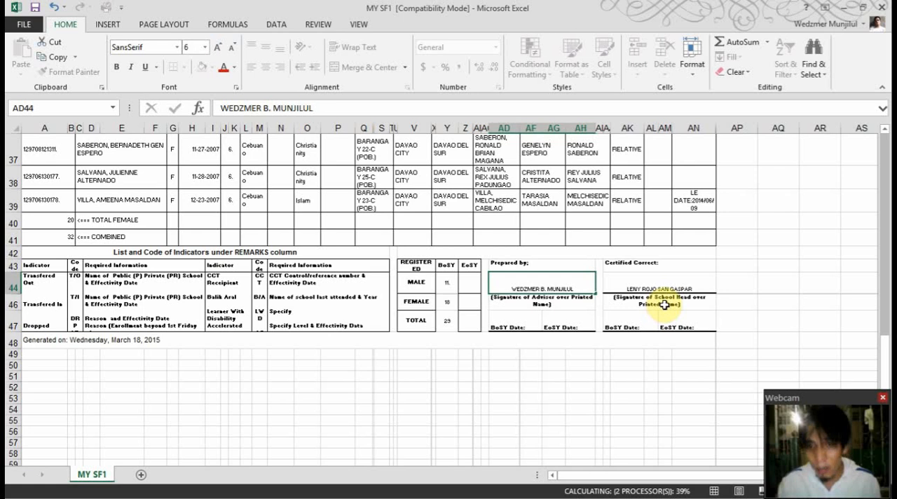
Replace the school head's name in the Certified Correct block with the new school head's full name
click(652, 288)
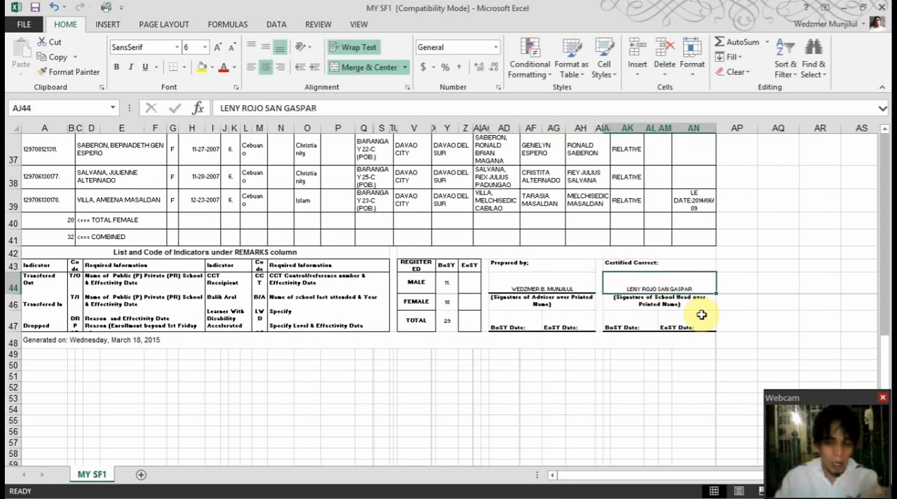
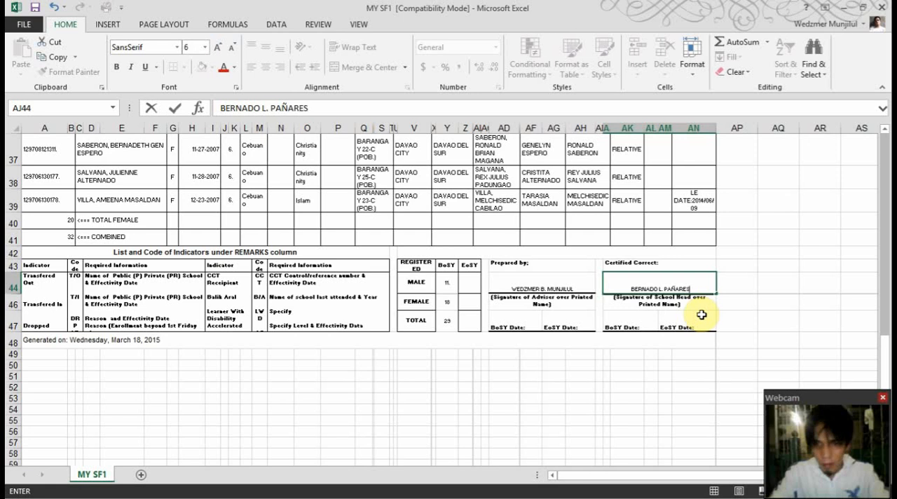
key(Return)
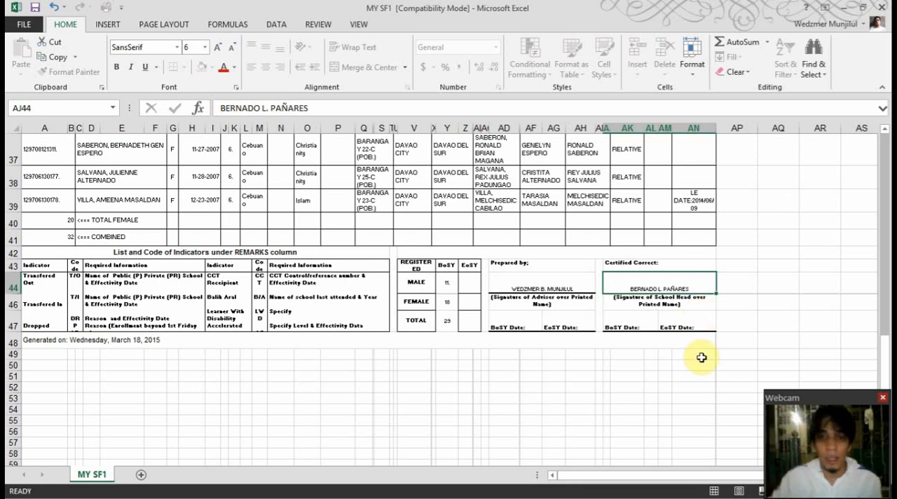
key(Down)
Switch to the Advisory ECR workbook and check the teacher and principal names on the INPUT DATA sheet
click(842, 8)
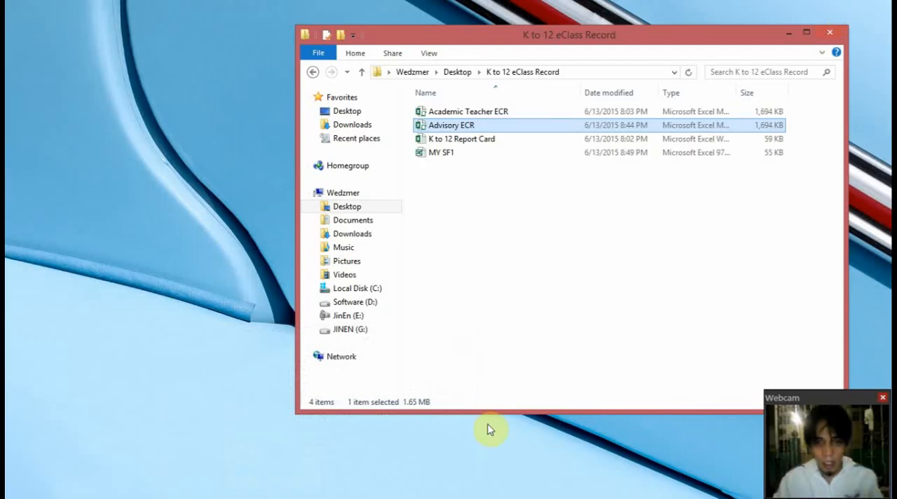
key(alt+Tab)
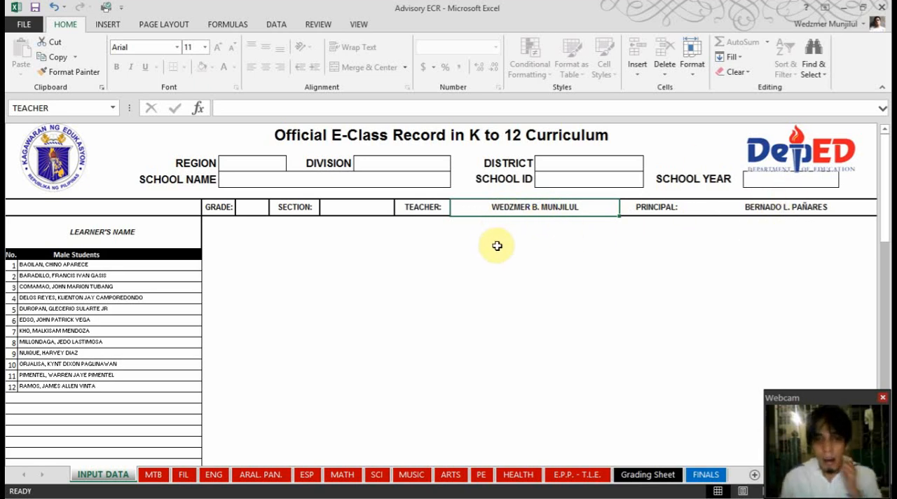
click(241, 210)
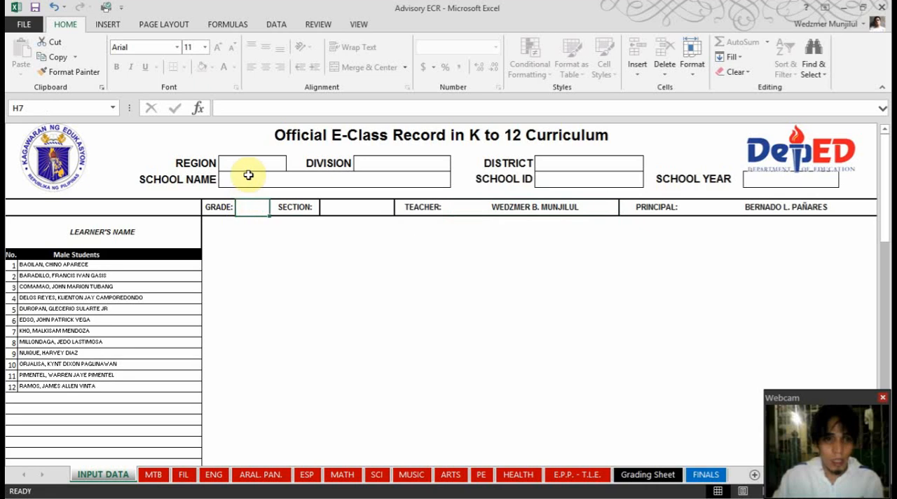
Try overwriting the teacher's name on INPUT DATA with the placeholder text WERWFDSFASDF, and discard the entry
click(533, 209)
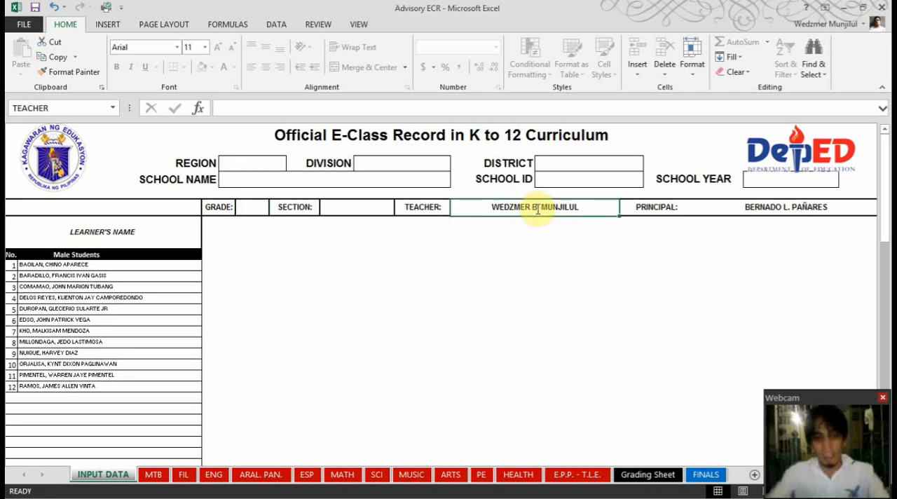
text(WERWFDSFASDF)
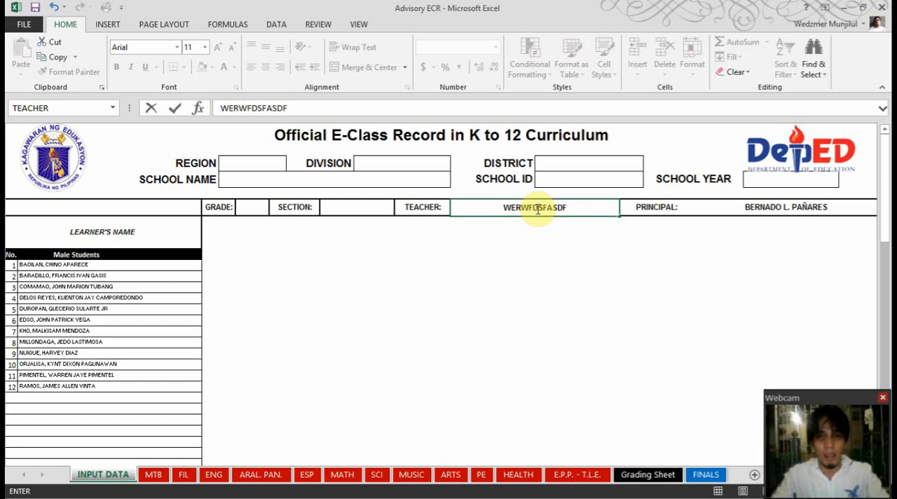
key(Escape)
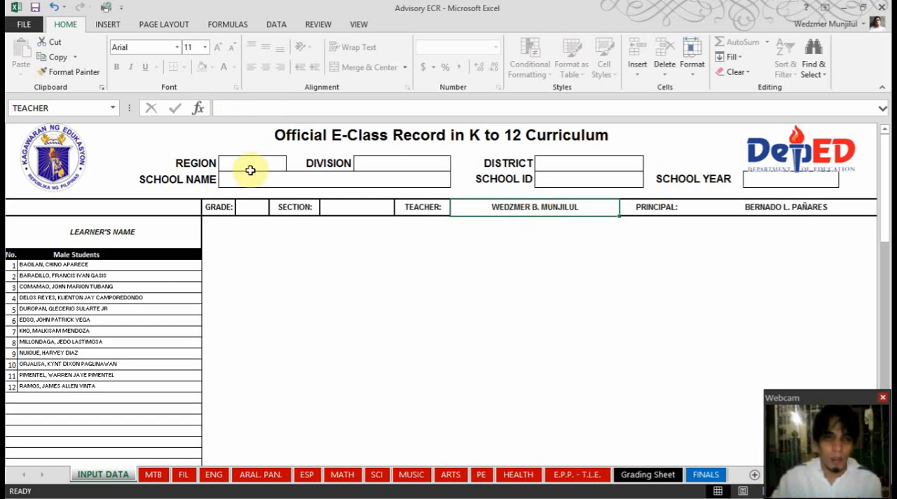
Check the Region, Division, District and School Name cells in the INPUT DATA header
click(248, 170)
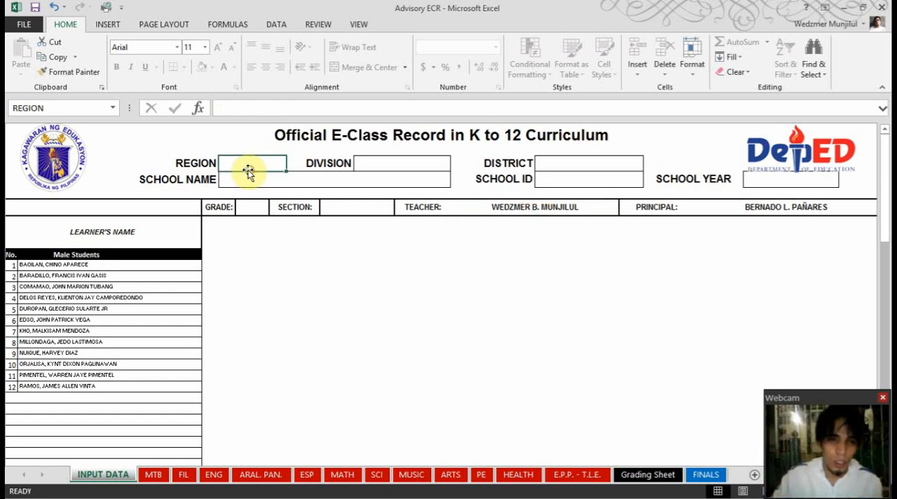
click(390, 168)
click(590, 163)
drag(349, 189, 354, 185)
click(434, 184)
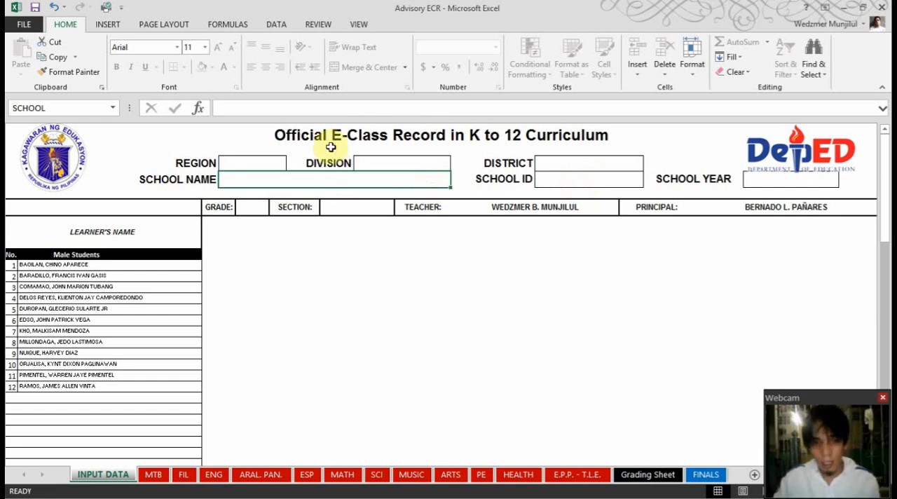
click(253, 163)
click(274, 180)
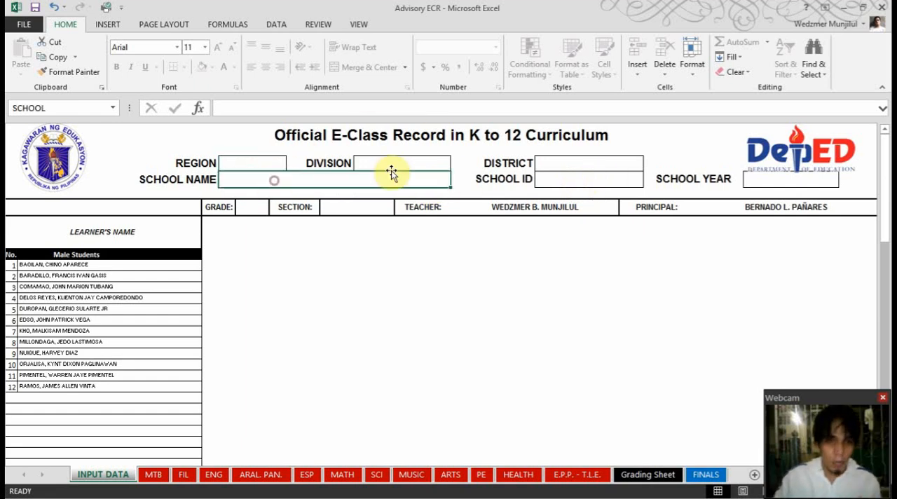
click(442, 164)
click(578, 164)
click(592, 189)
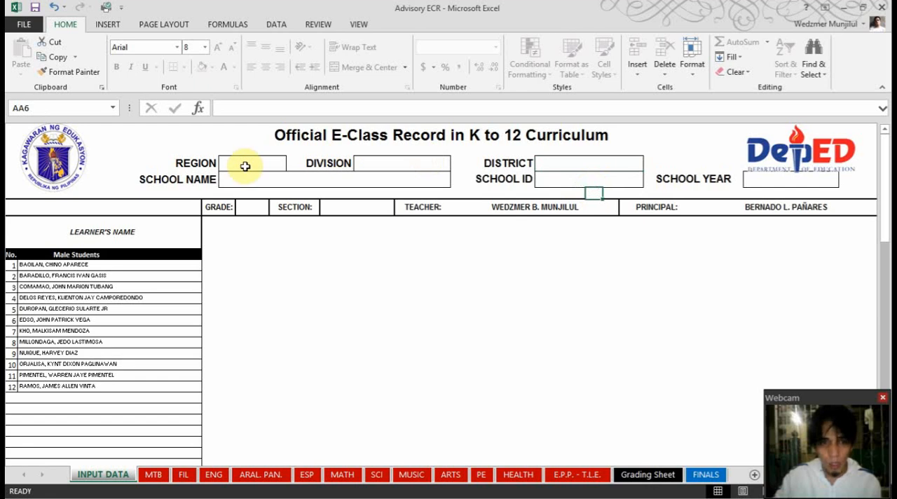
Enter a formula in the Region cell that references the region range $K$3:$O$3 in the MY SF1 workbook
click(246, 165)
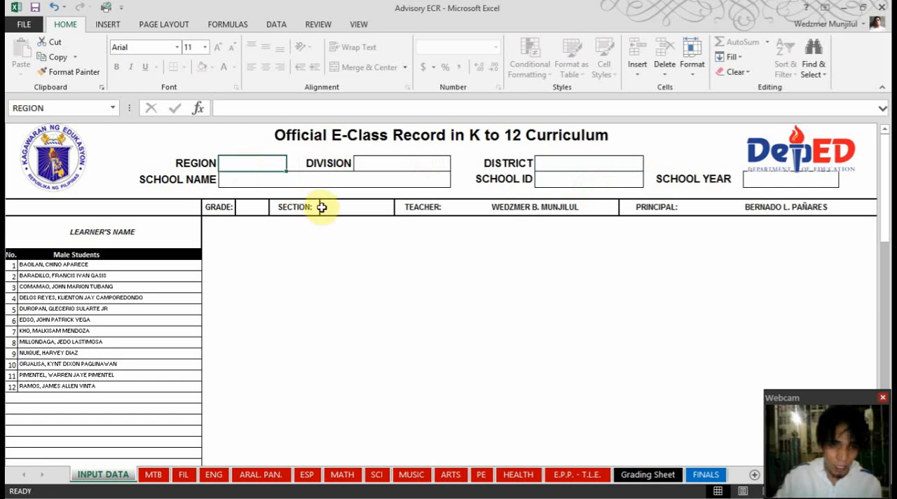
text(=)
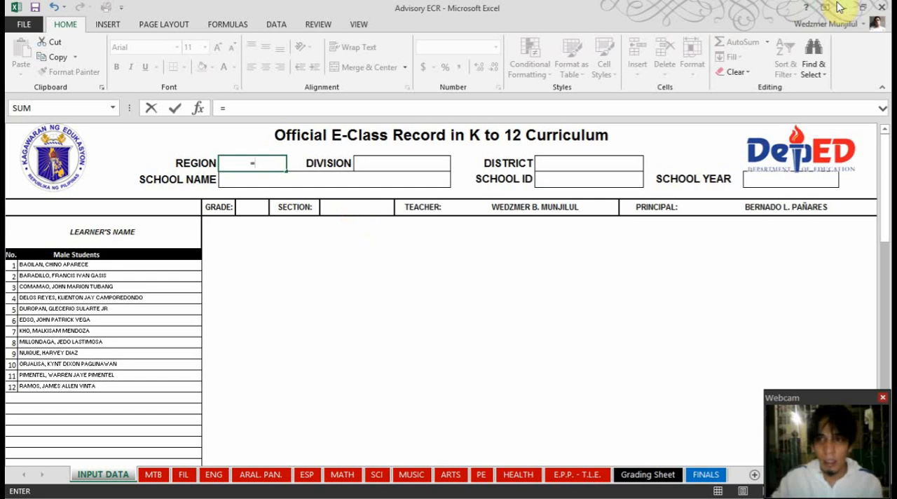
key(alt+Tab)
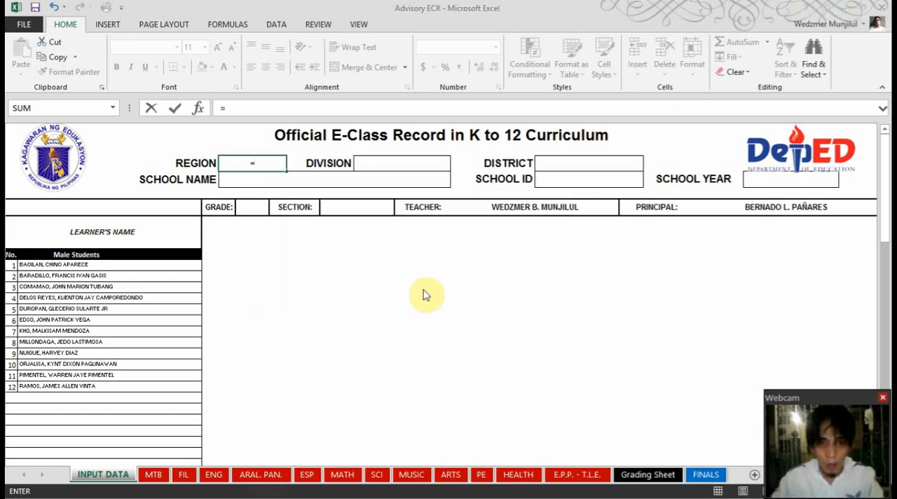
scroll(479, 275, up, 10)
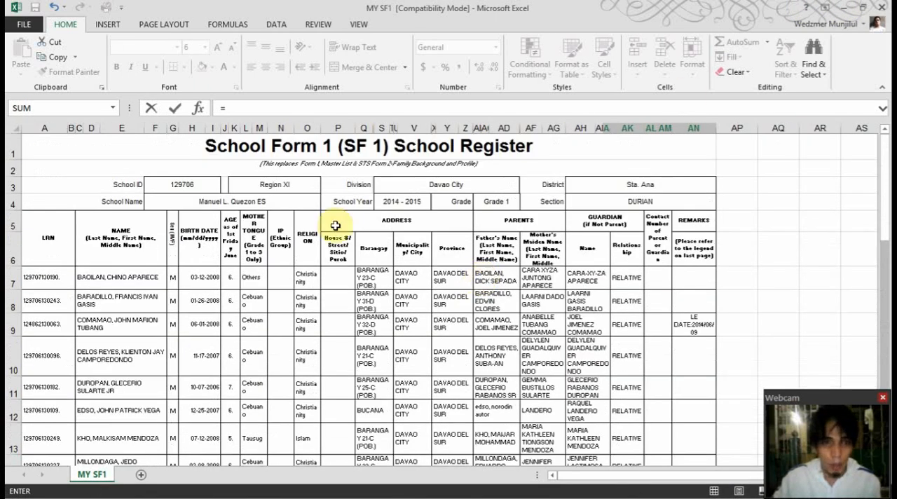
click(286, 187)
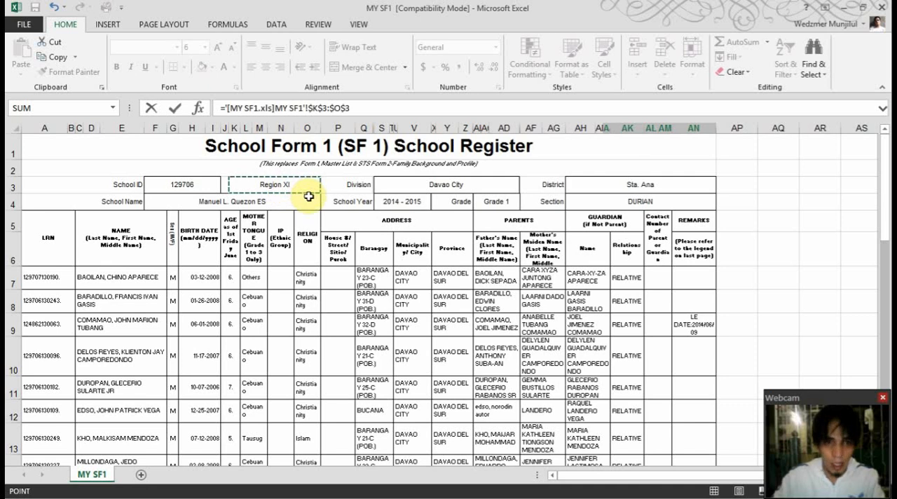
key(Return)
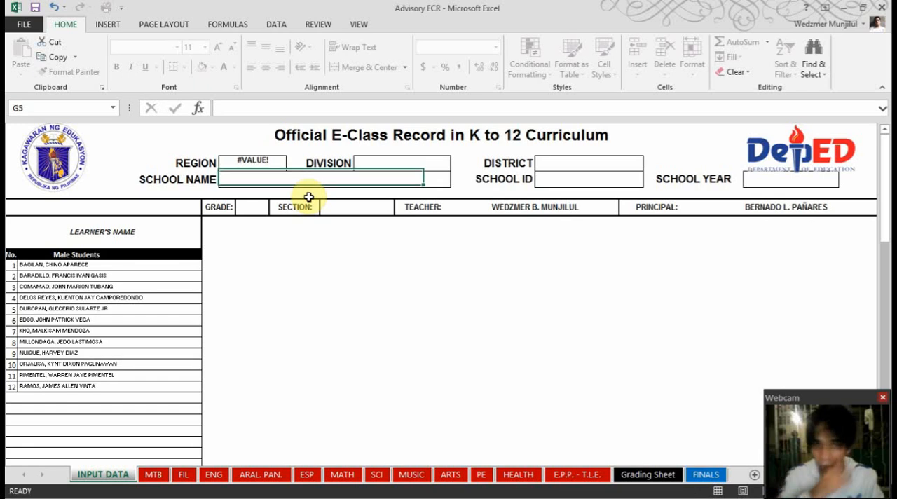
Shorten the Region formula's reference to the single cell $K$3 of MY SF1.xls
click(309, 195)
click(254, 158)
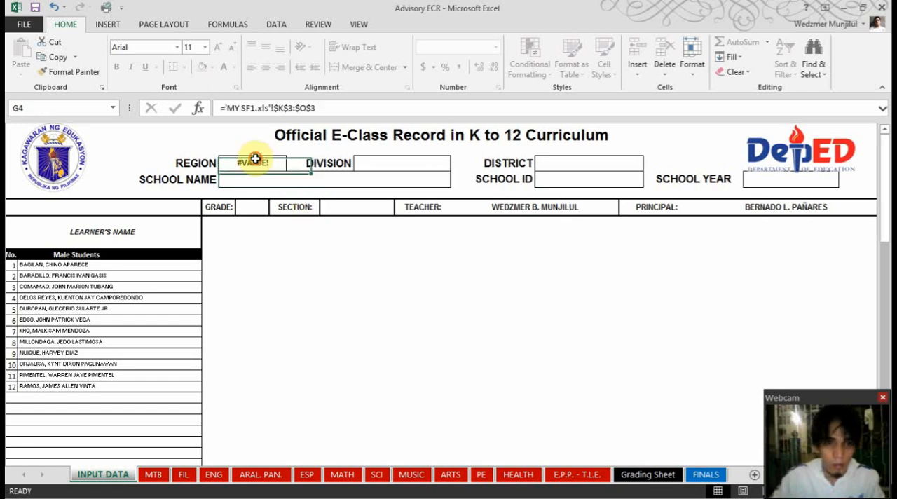
double_click(321, 108)
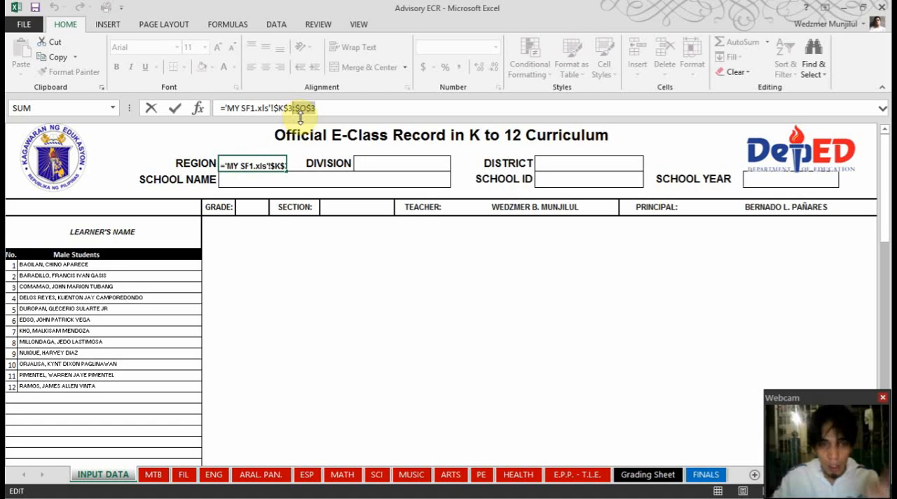
key(BackSpace)
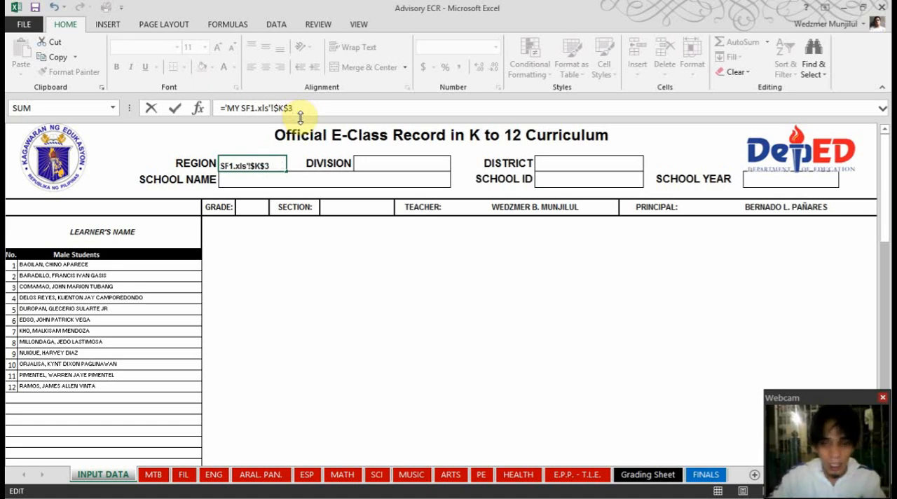
key(Return)
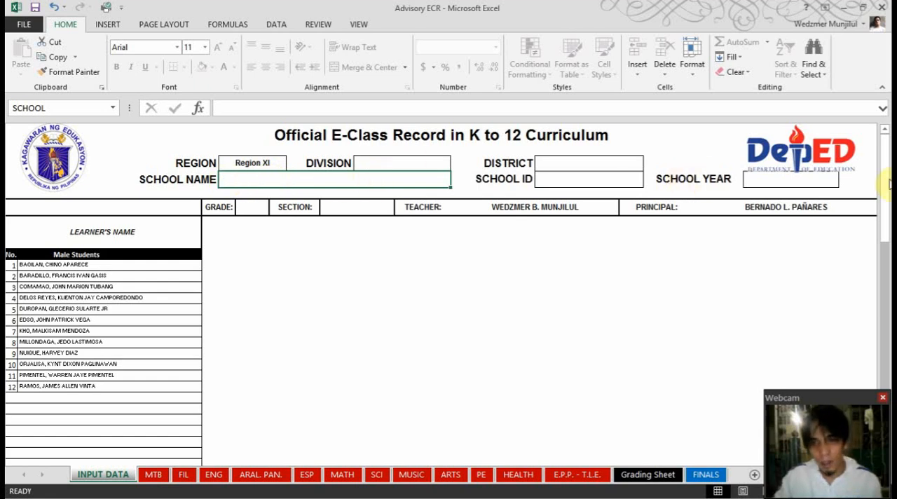
Replace the Region formula with the text XI and enter MANUEL L. QUEZON ES as the School Name
click(560, 161)
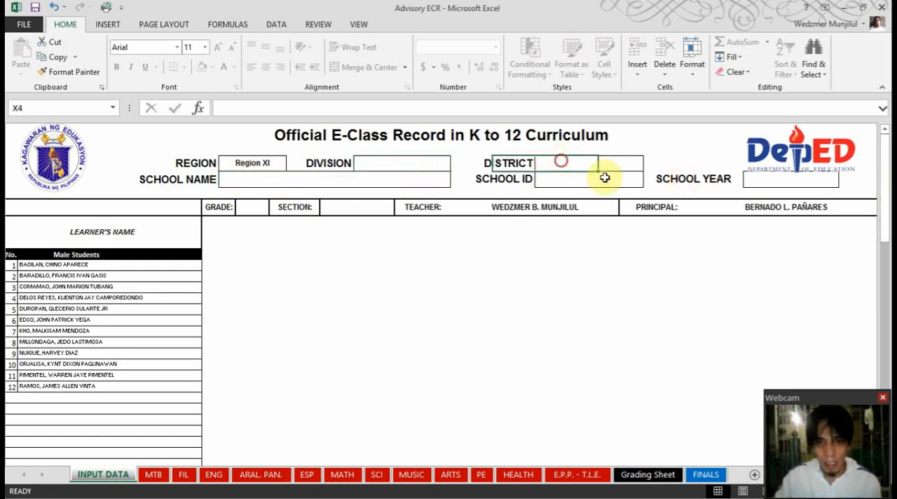
click(605, 178)
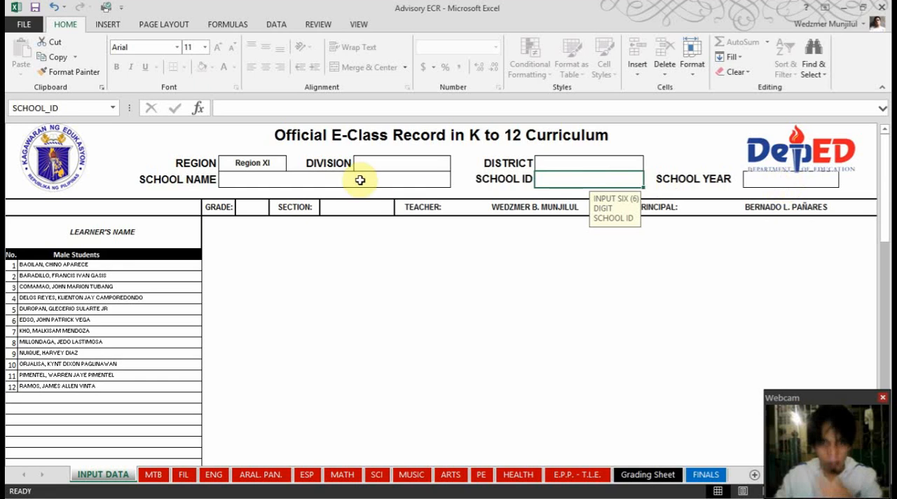
click(256, 166)
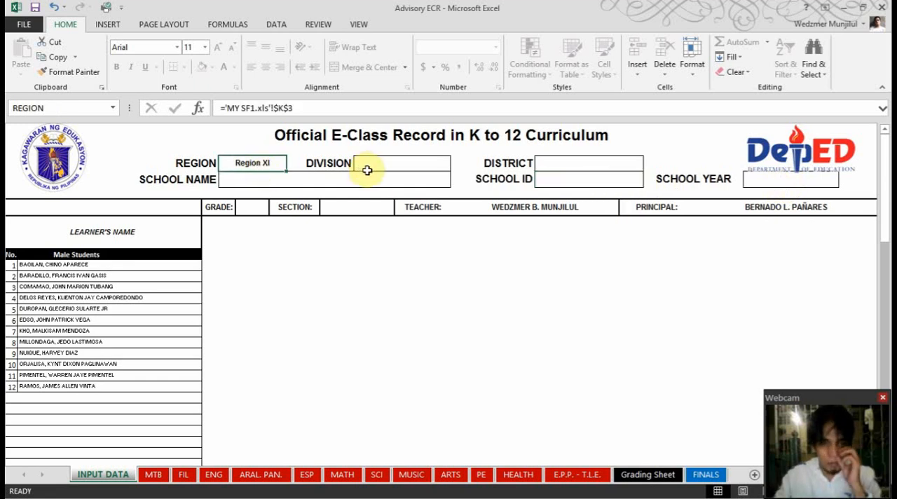
text(XI)
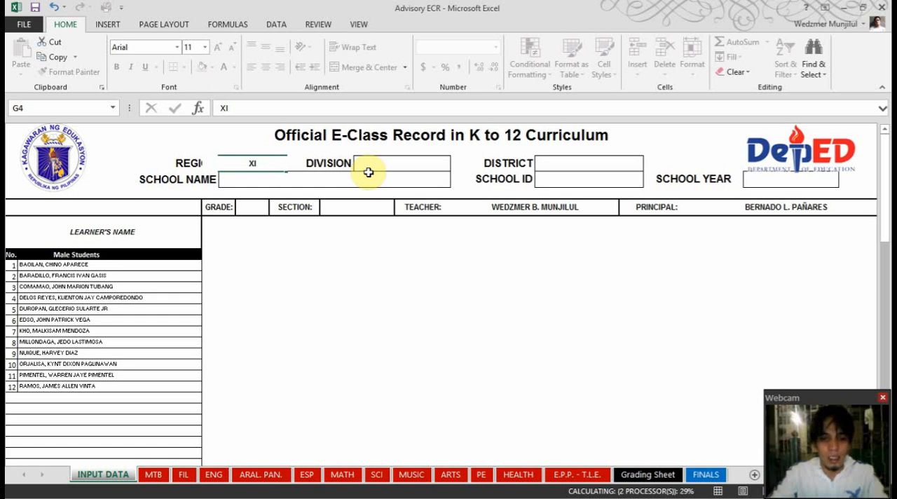
key(Return)
text(MANUL)
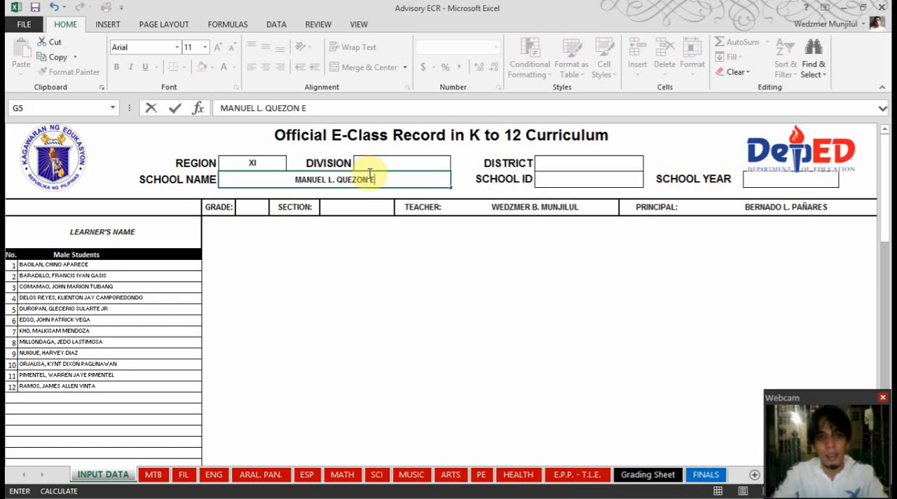
text(S)
key(Return)
Enter DAVAO CITY as the Division and STA. ANA as the District in the INPUT DATA header
click(408, 165)
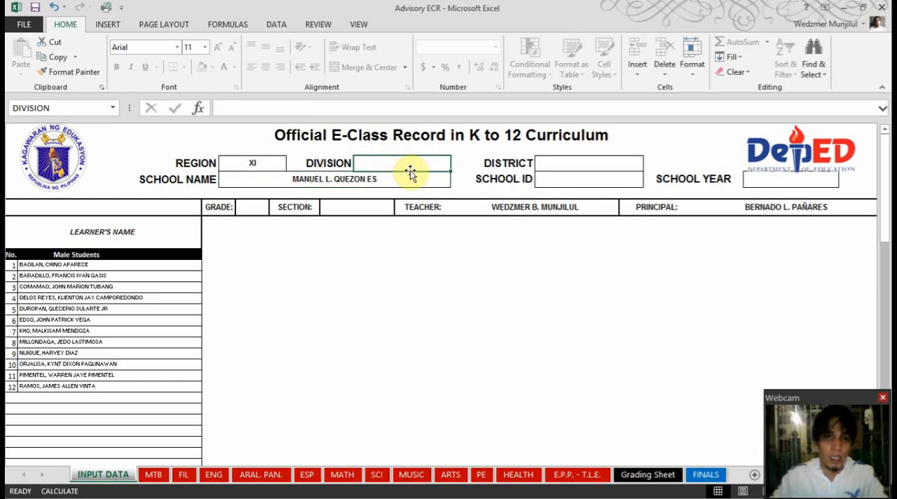
text(DAVAO CITY)
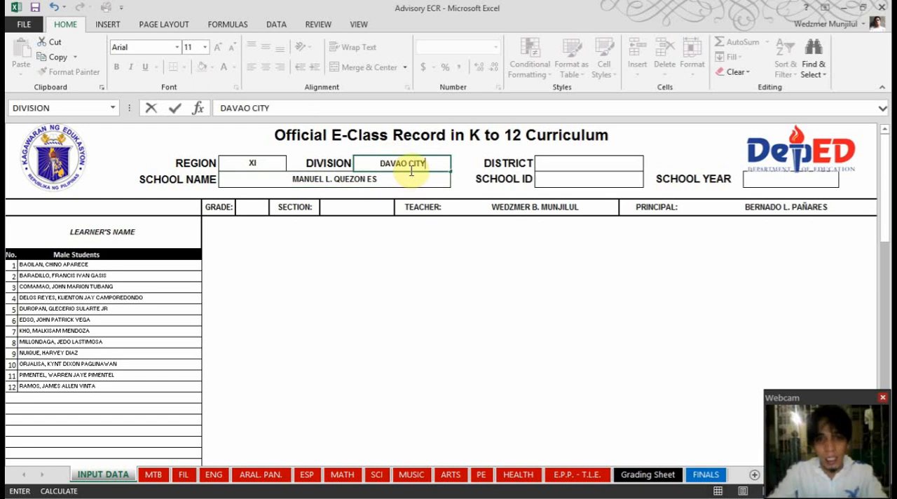
key(Return)
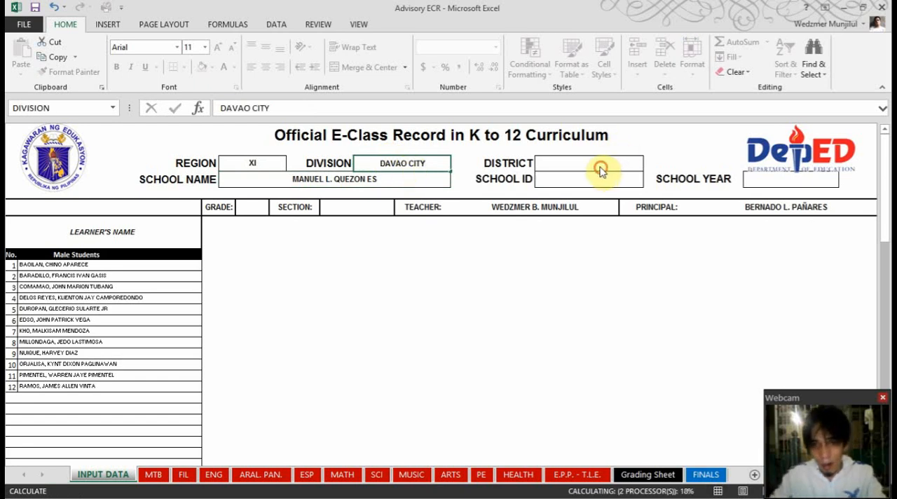
click(606, 164)
text(S)
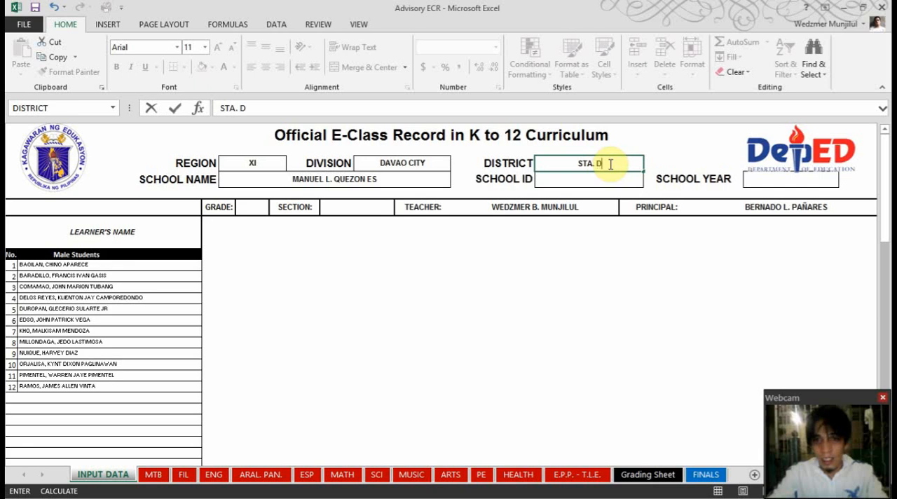
text(TA. D)
key(BackSpace)
text(ANA)
key(Return)
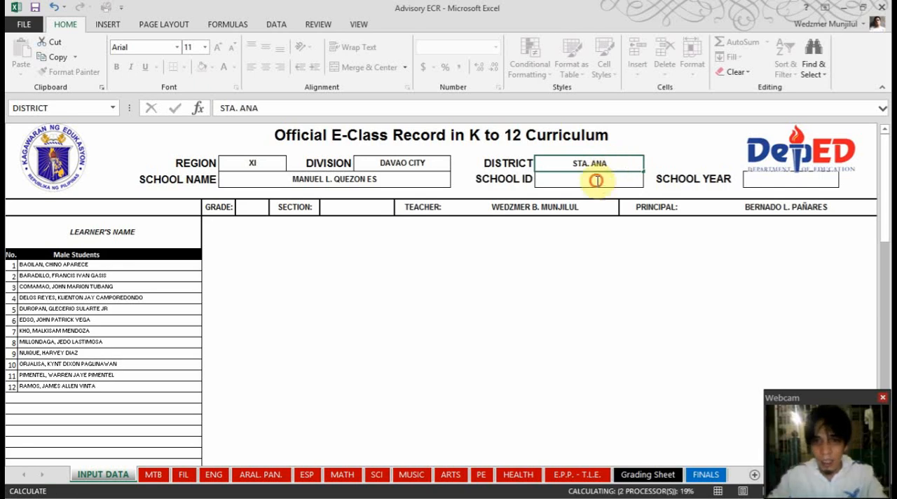
Fill in the six-digit School ID and set the School Year to 2015-2016
click(606, 180)
text(129706)
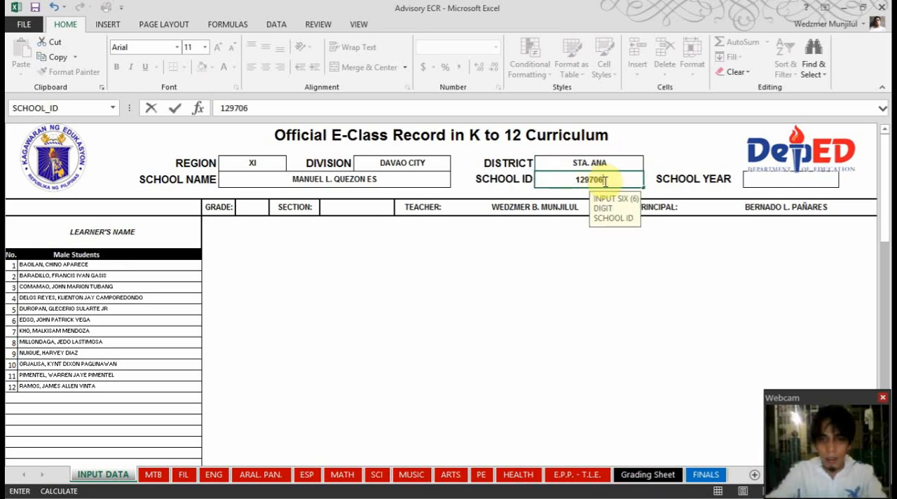
key(Return)
click(770, 183)
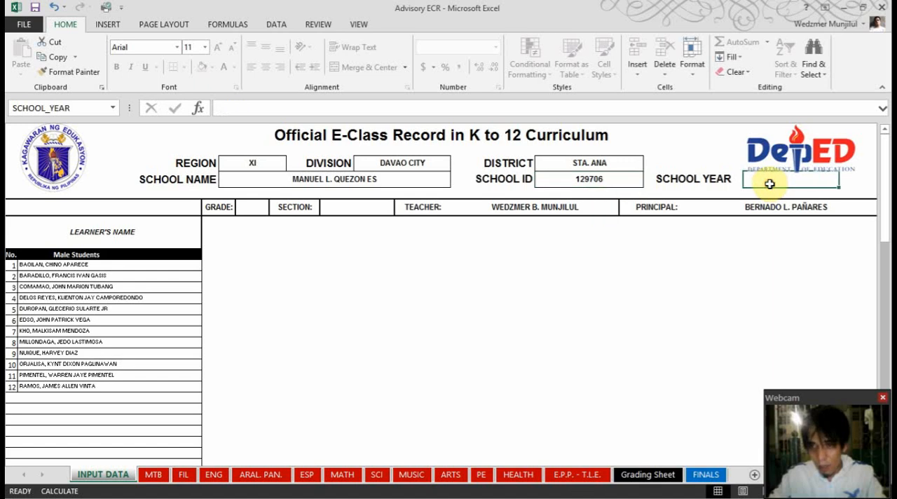
text(2015)
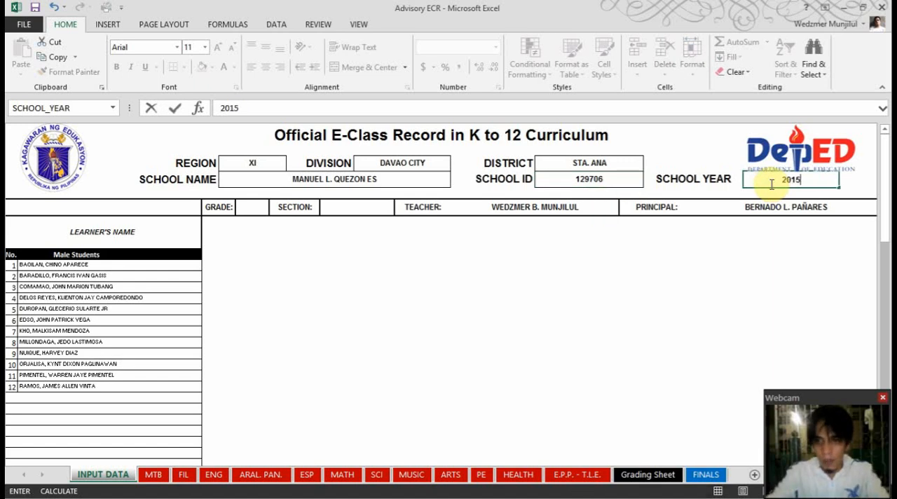
text(-2016)
key(Return)
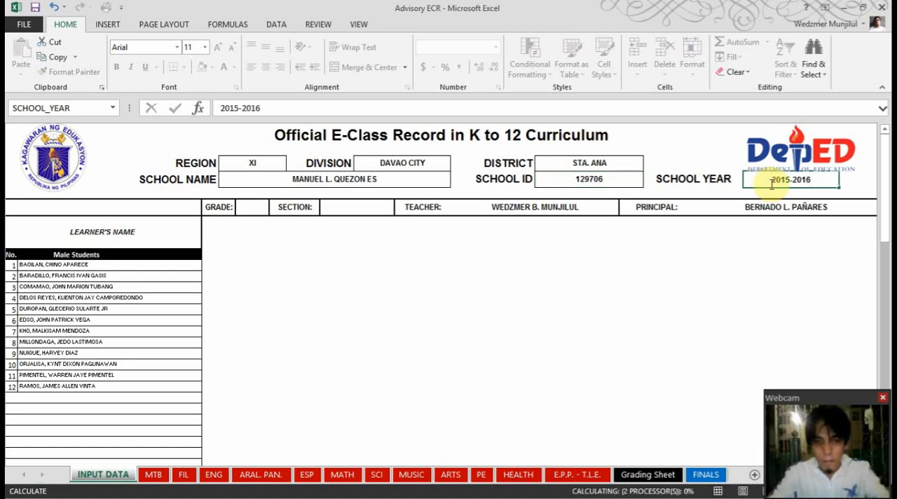
Set the Grade to 1 and enter DURIAN as the Section name
click(259, 210)
text(1)
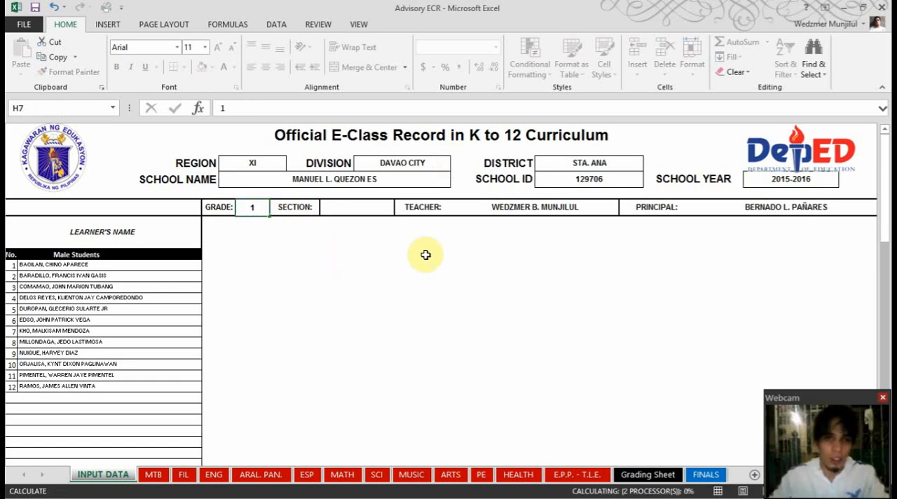
click(342, 209)
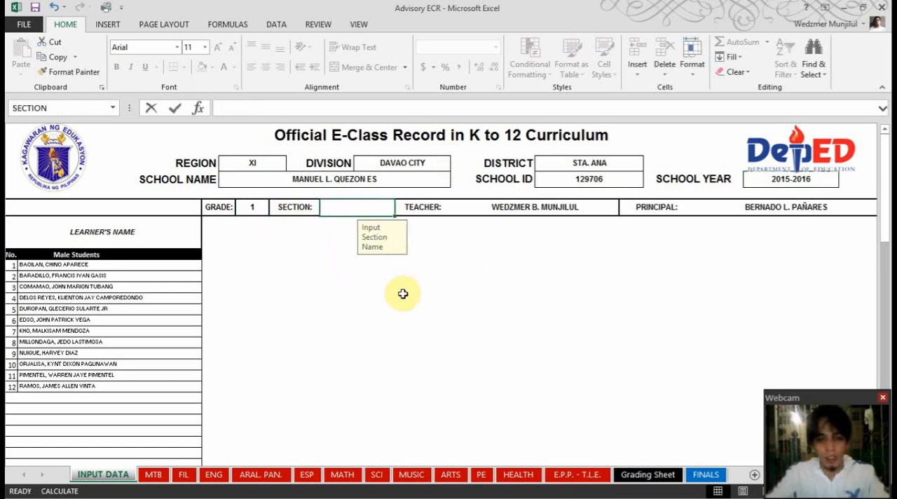
text(DURIAN)
key(Return)
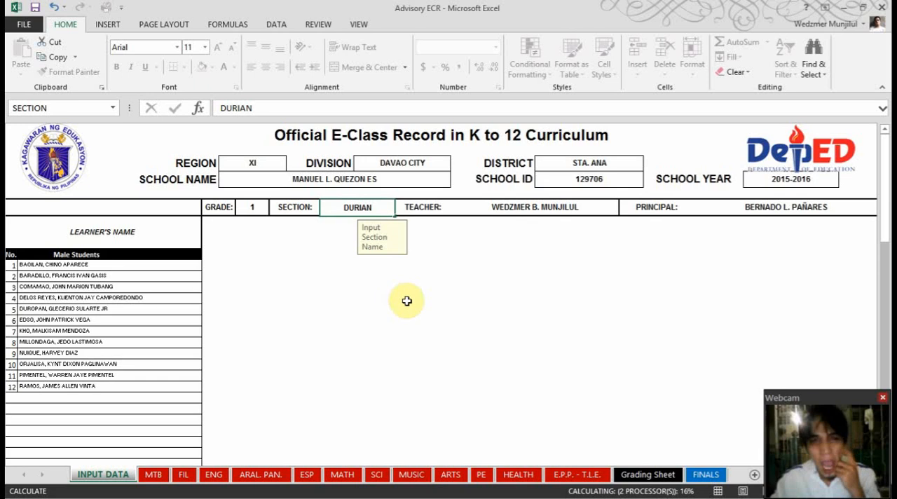
click(477, 299)
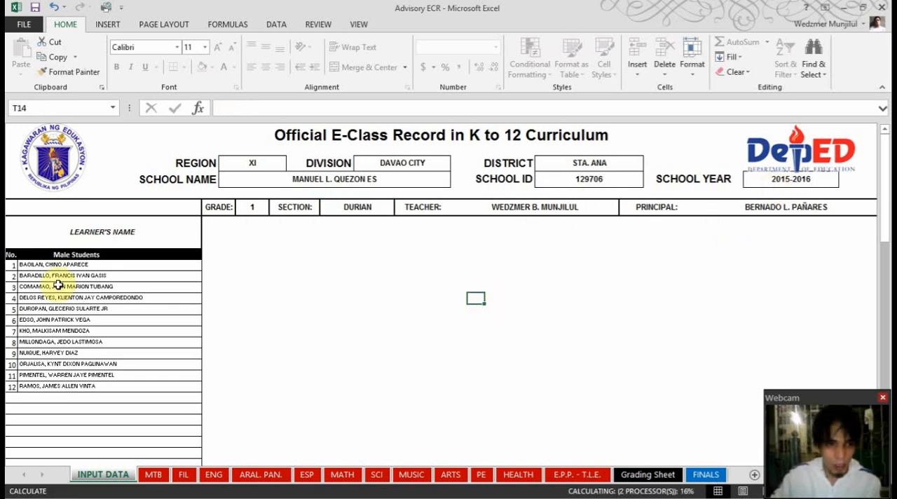
Switch to the MY SF1 workbook and copy all male learners' names, from row 7 through row 18 of the NAME column
click(45, 264)
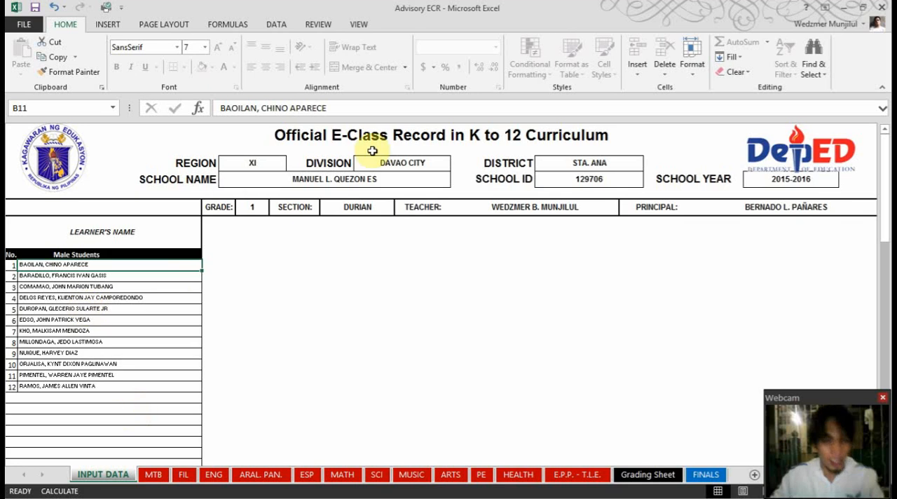
click(844, 7)
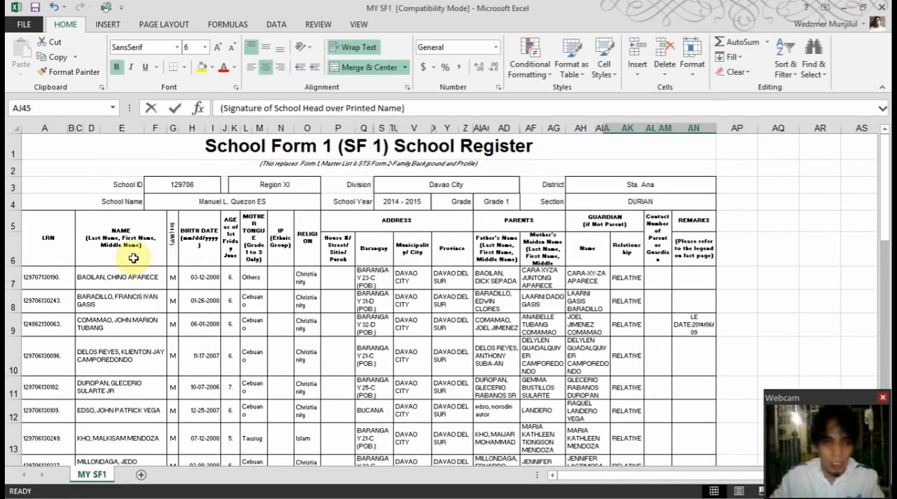
click(102, 278)
scroll(130, 275, down, 3)
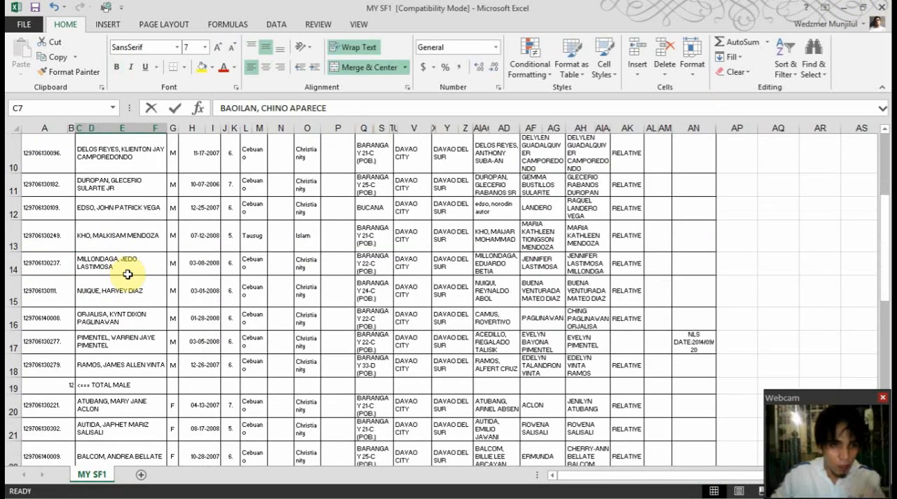
scroll(136, 236, up, 2)
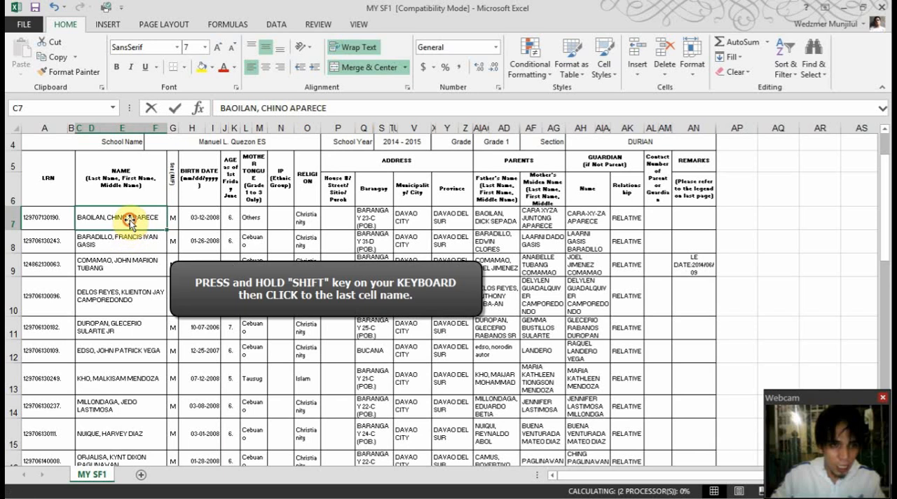
scroll(136, 315, down, 1)
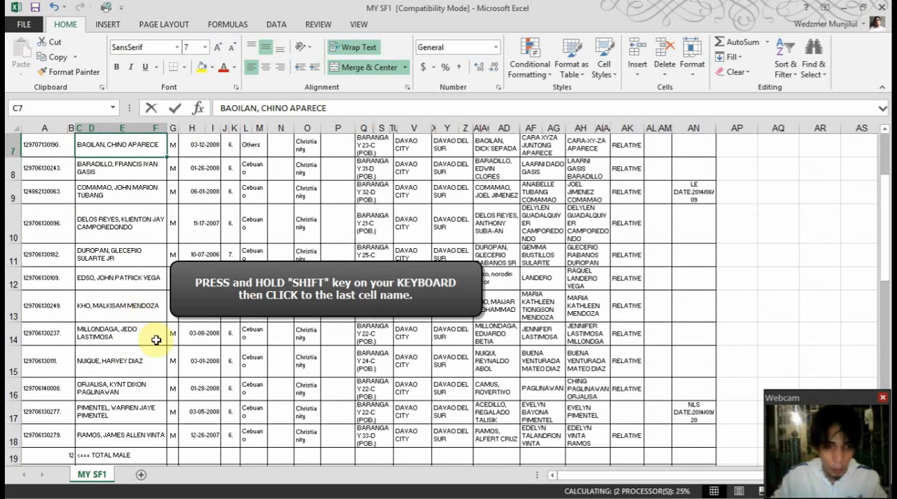
shift+click(126, 439)
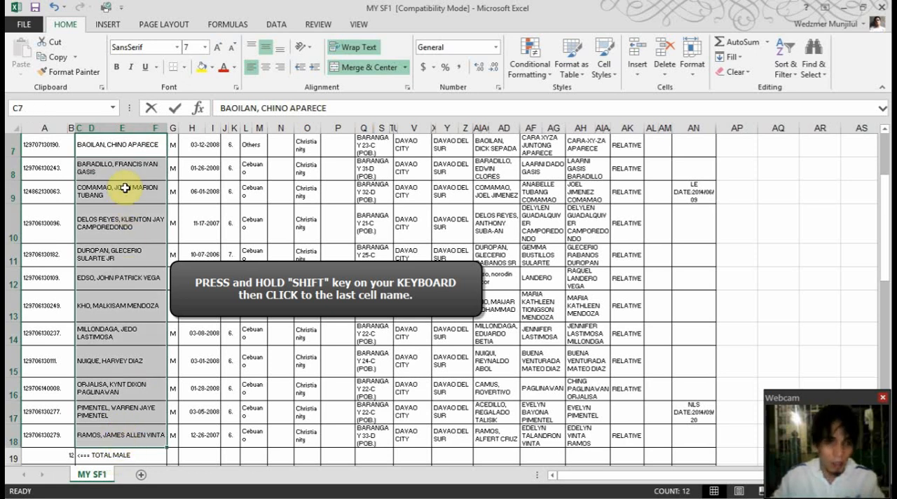
click(129, 147)
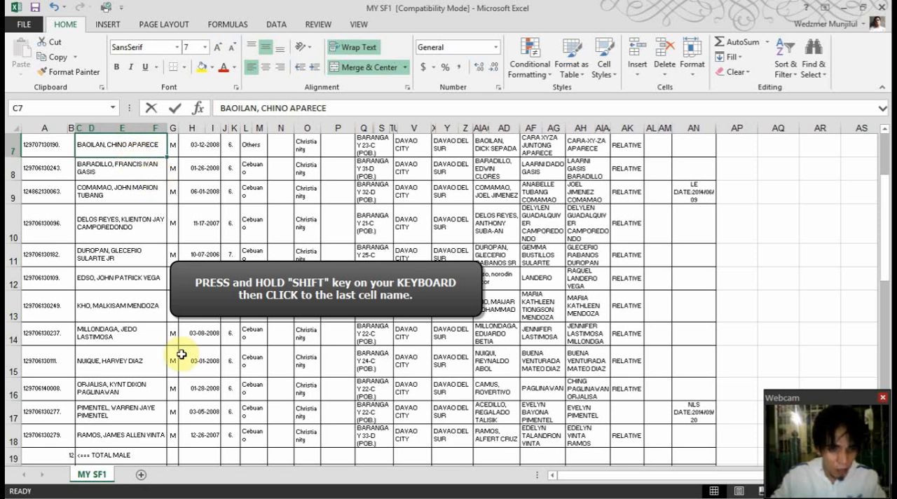
shift+click(129, 438)
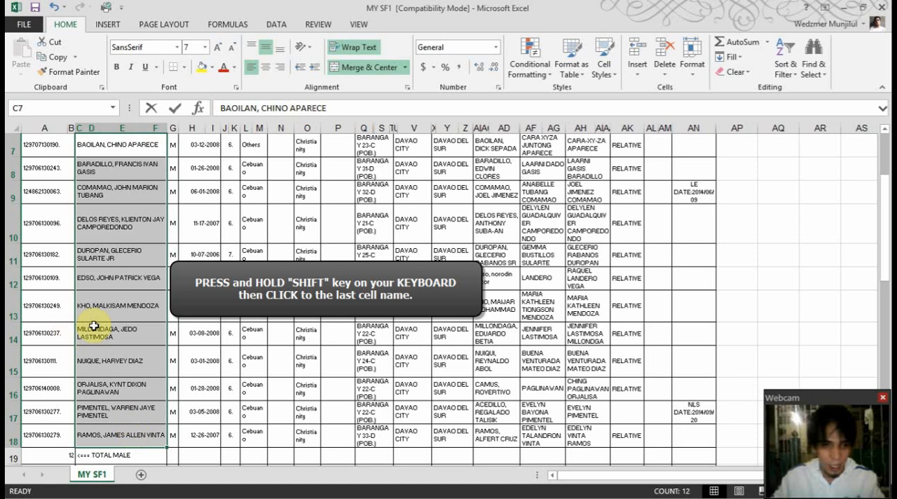
key(ctrl+c)
right_click(102, 296)
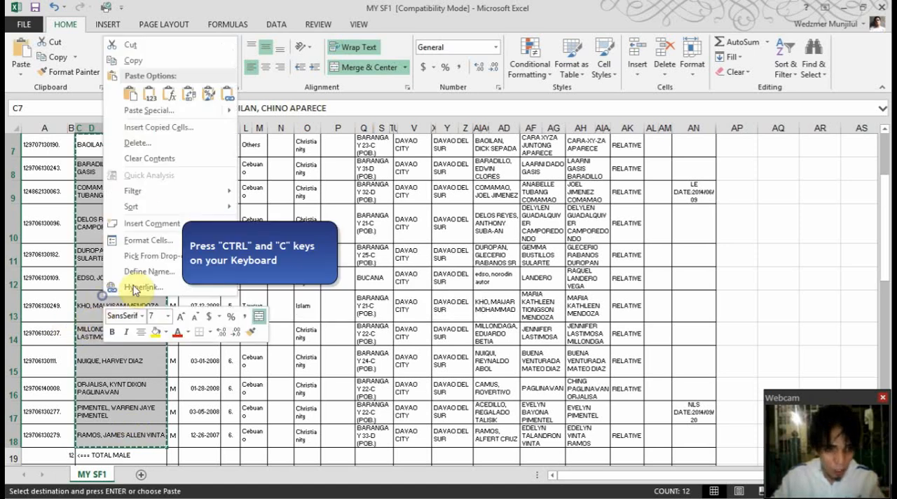
click(147, 66)
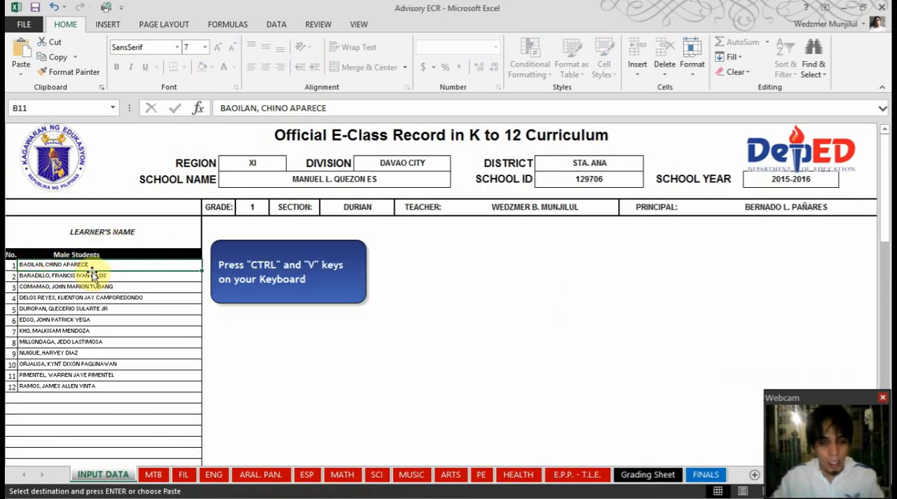
Paste the copied names into the Male Students list of Advisory ECR from cell B11, using Paste Special with the All option
key(ctrl+v)
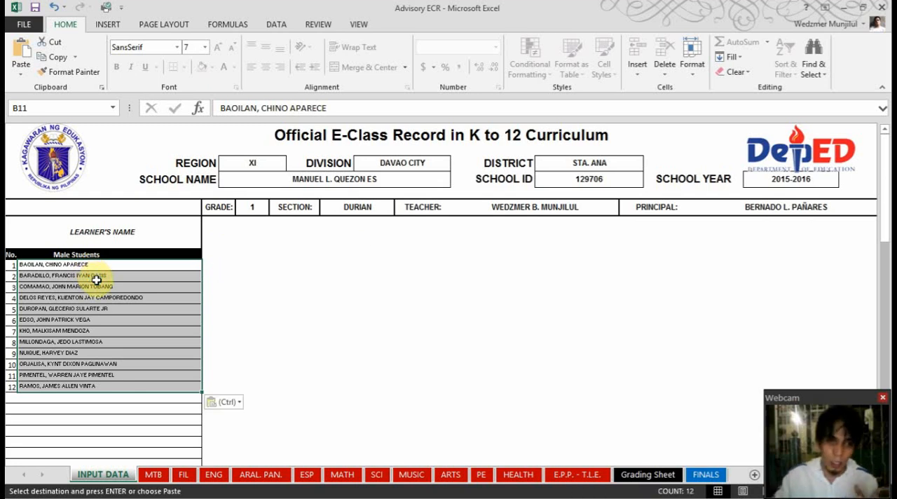
right_click(42, 264)
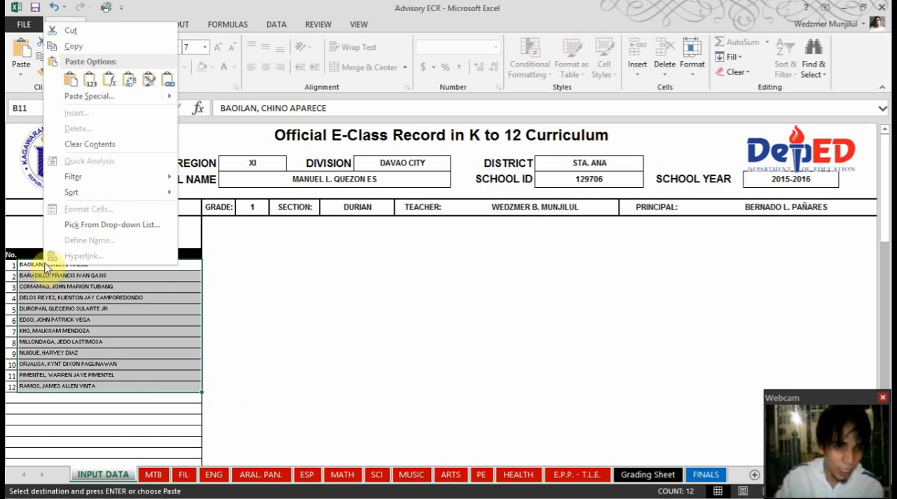
click(107, 96)
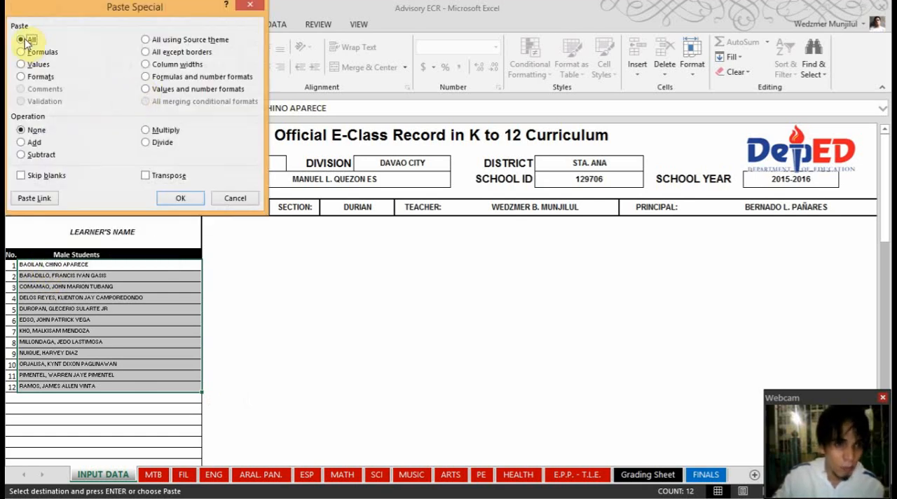
click(176, 199)
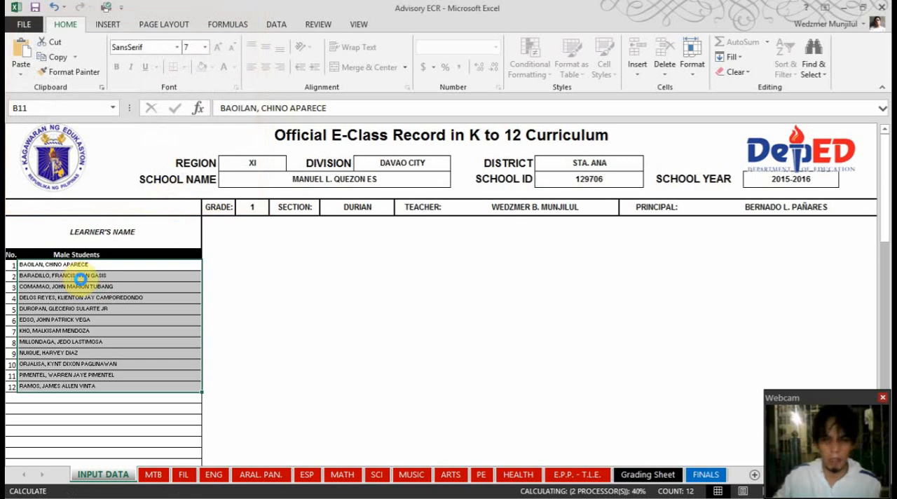
right_click(36, 267)
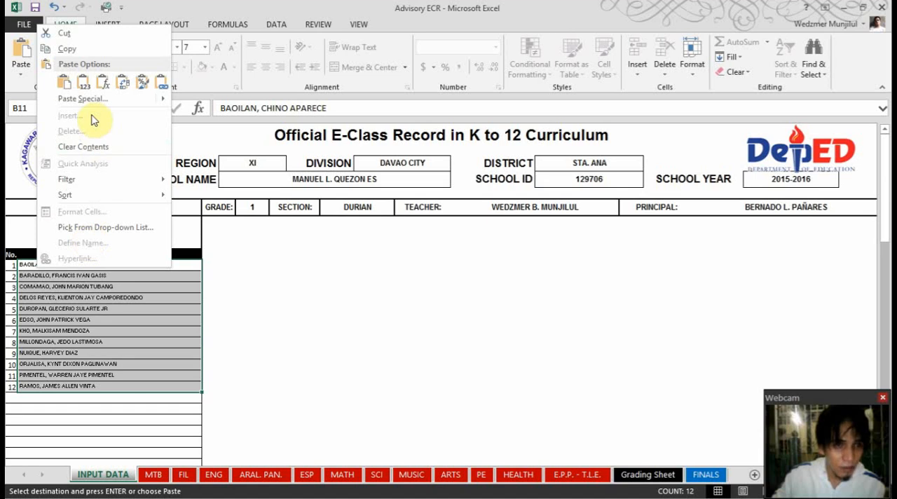
mouse_move(89, 101)
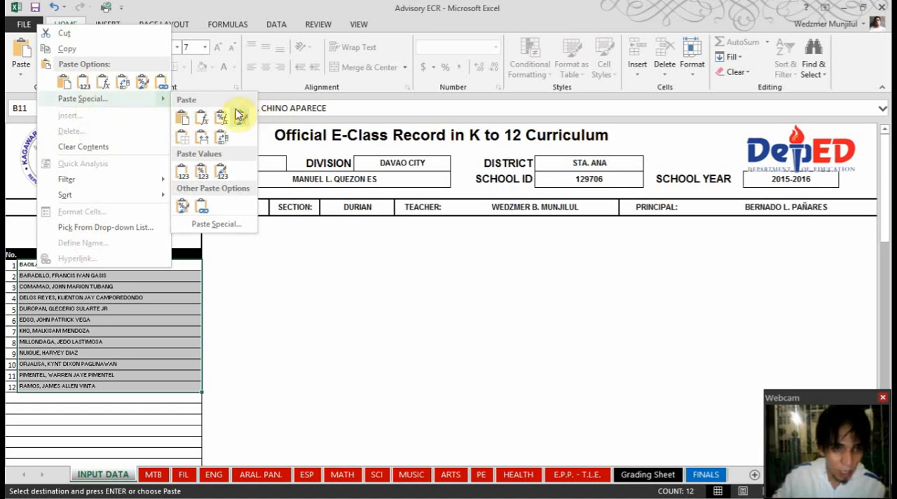
click(83, 100)
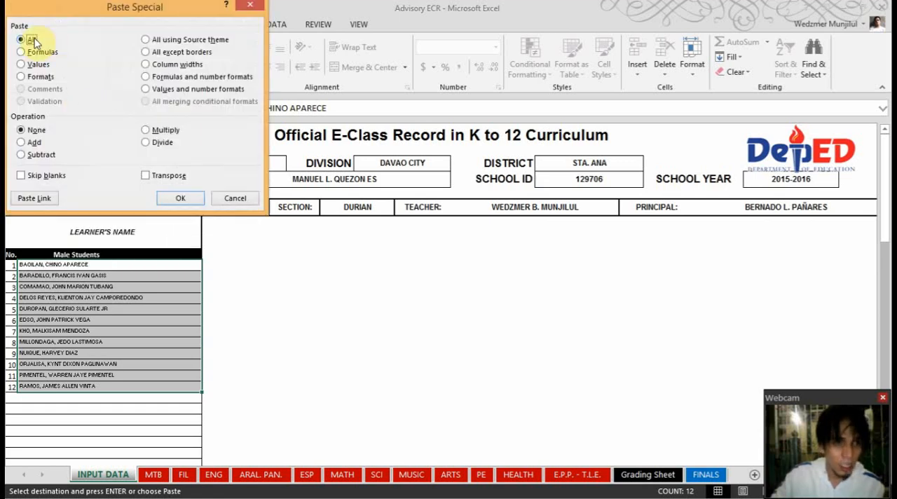
click(176, 198)
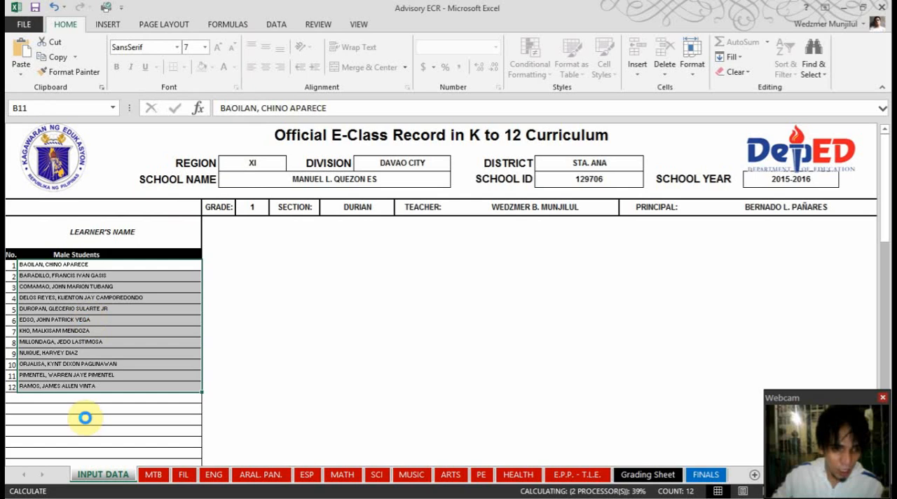
Clear the existing learners' names from the Female Students list in INPUT DATA
scroll(94, 404, down, 10)
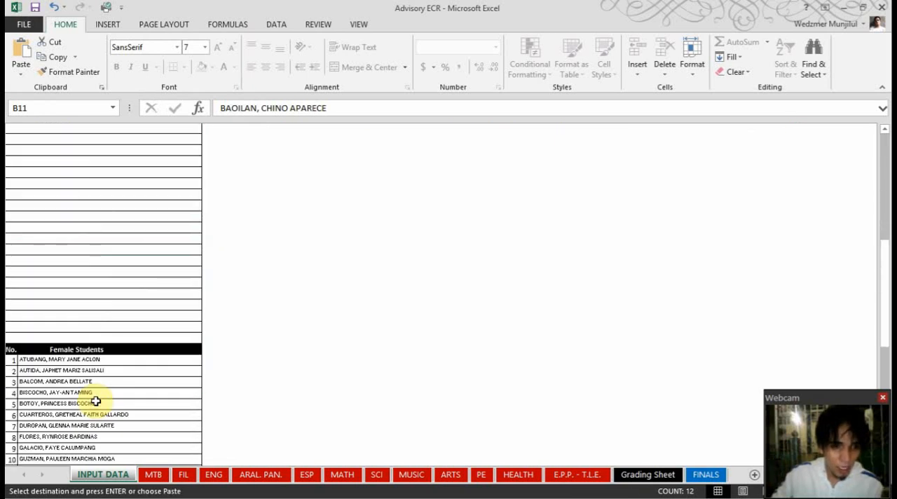
drag(56, 357, 98, 337)
key(Delete)
scroll(97, 336, up, 8)
Switch to the MY SF1 workbook and copy all female learners' names, from row 20 through row 39 of the NAME column
click(98, 284)
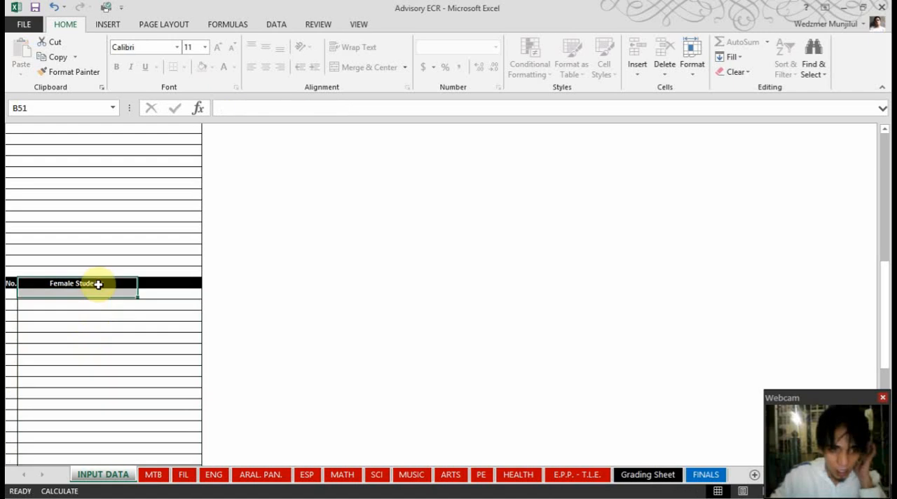
click(84, 297)
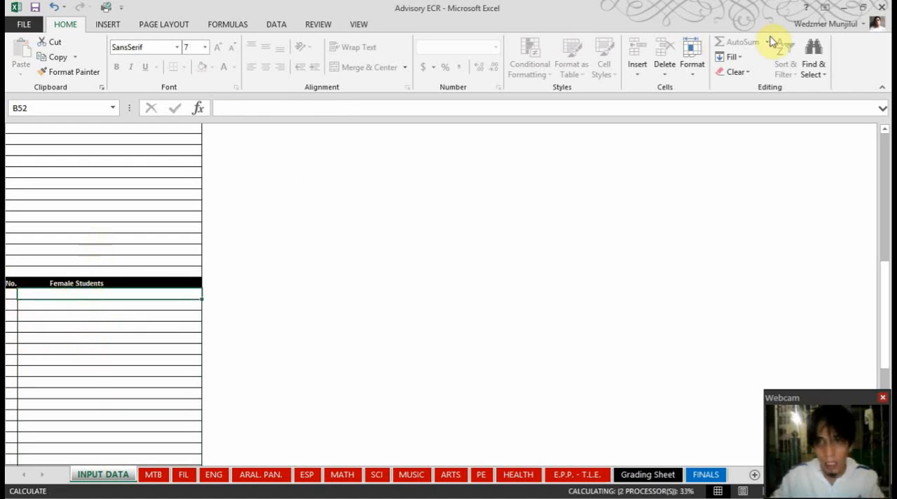
key(alt+Tab)
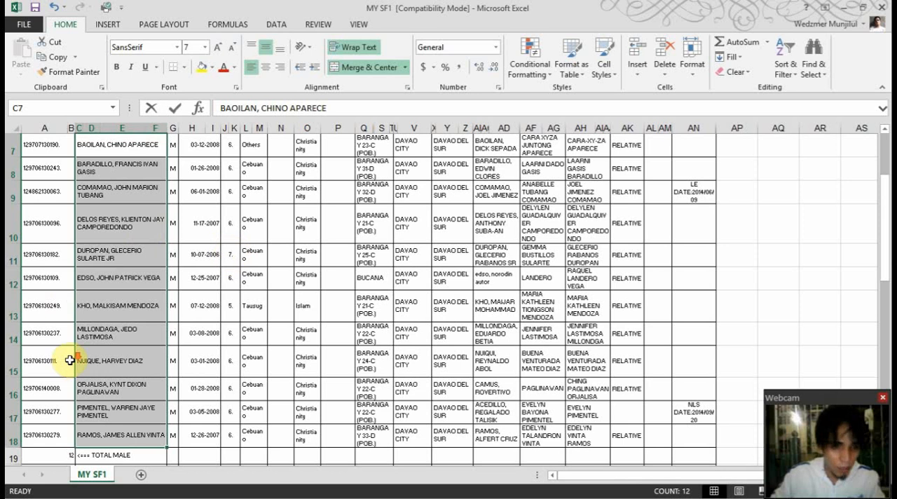
scroll(115, 300, down, 3)
click(115, 232)
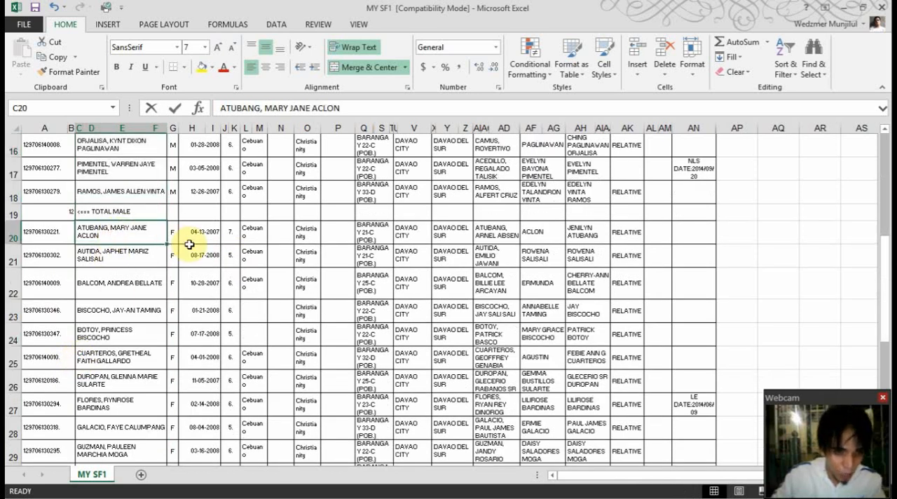
scroll(190, 245, down, 2)
scroll(190, 244, down, 2)
scroll(190, 245, up, 4)
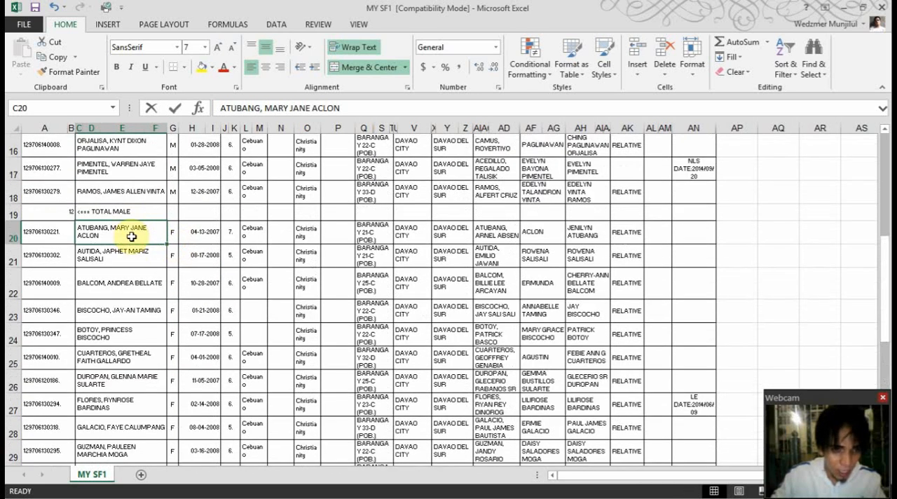
scroll(184, 252, down, 6)
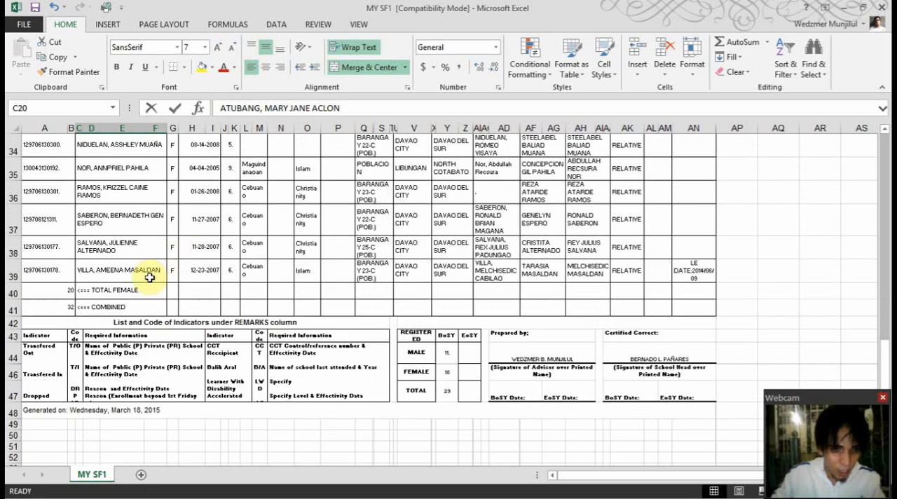
shift+click(112, 273)
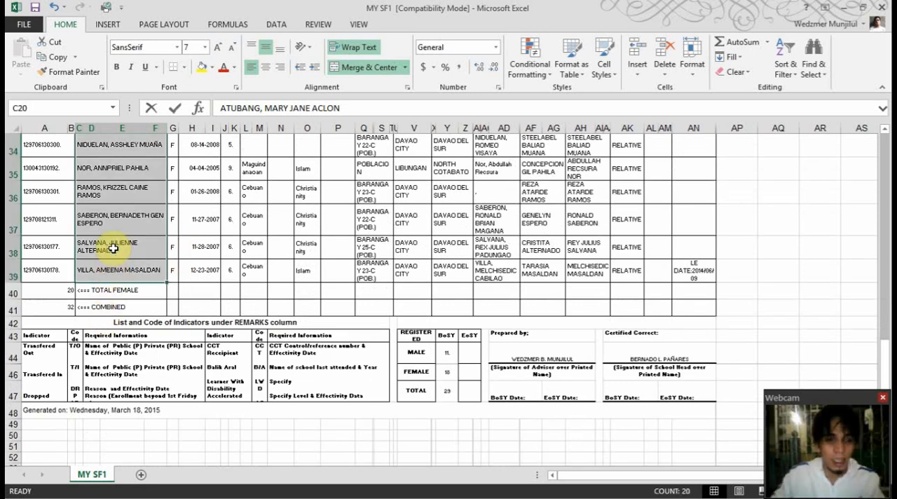
right_click(113, 249)
click(160, 264)
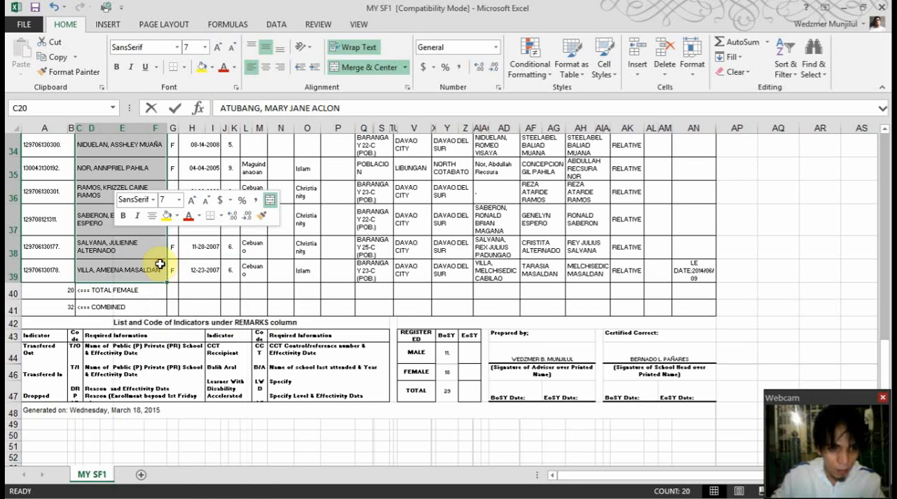
Paste the copied names into the Female Students list of Advisory ECR from cell B52, using Paste Special with the All option
click(843, 9)
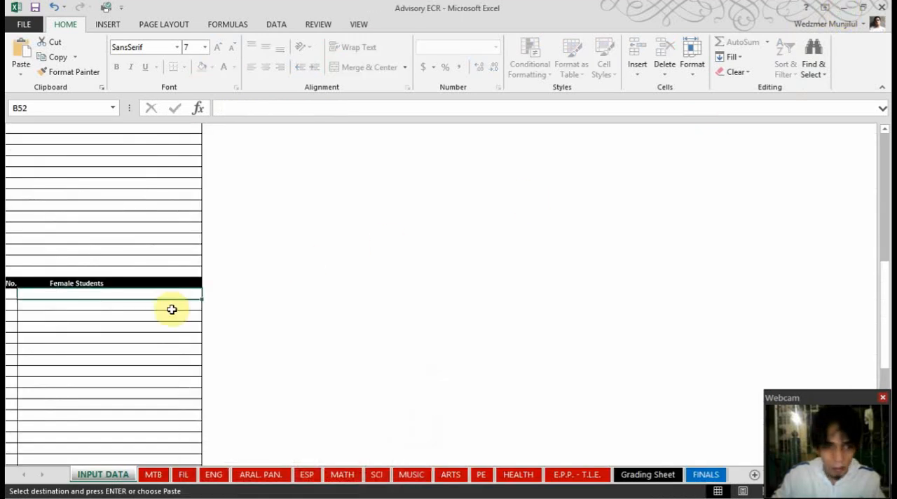
right_click(44, 294)
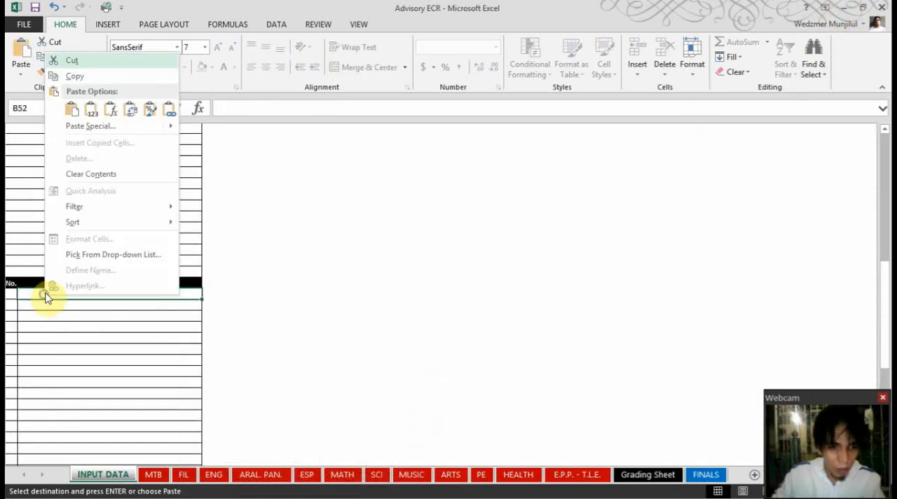
click(82, 125)
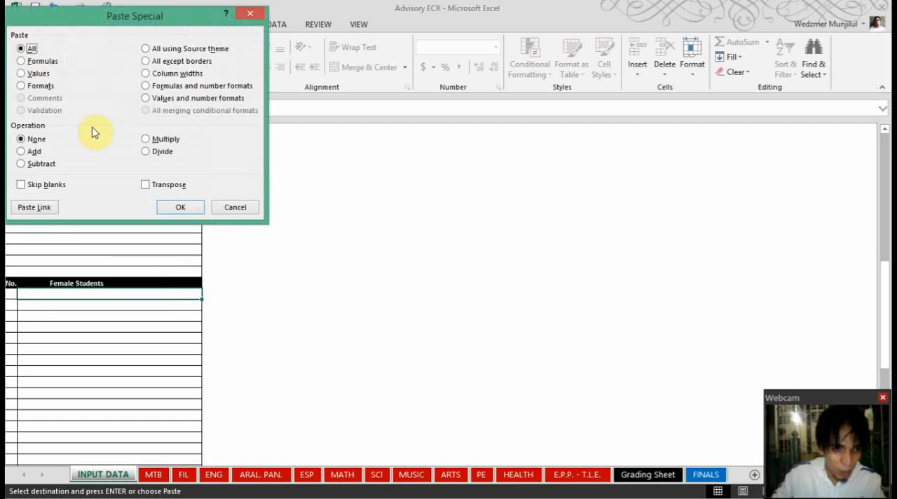
click(179, 208)
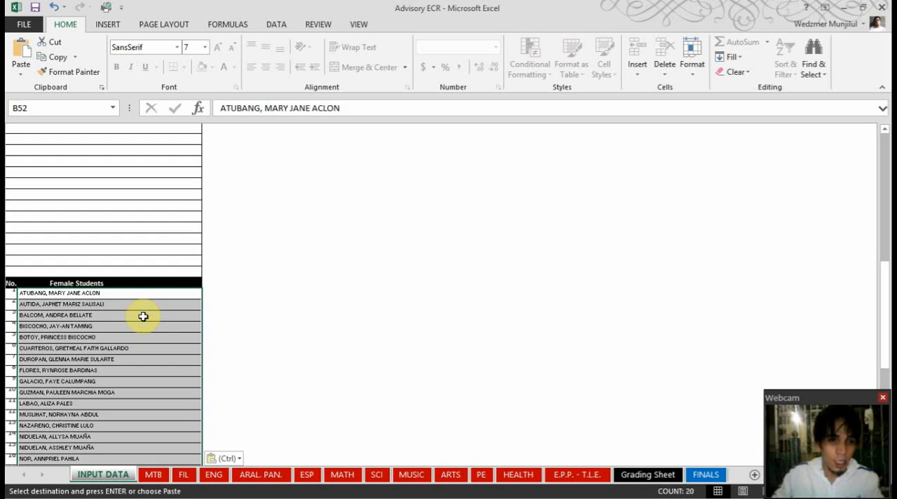
scroll(140, 319, down, 6)
scroll(138, 322, down, 6)
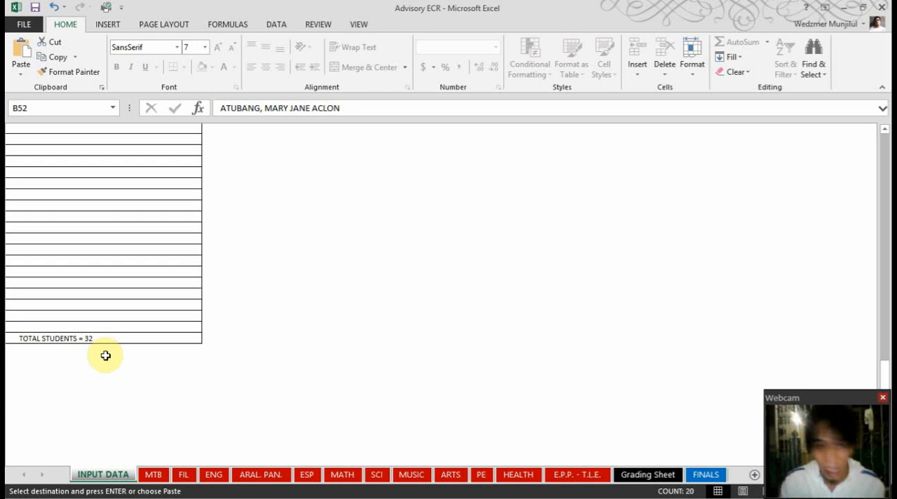
scroll(114, 320, up, 6)
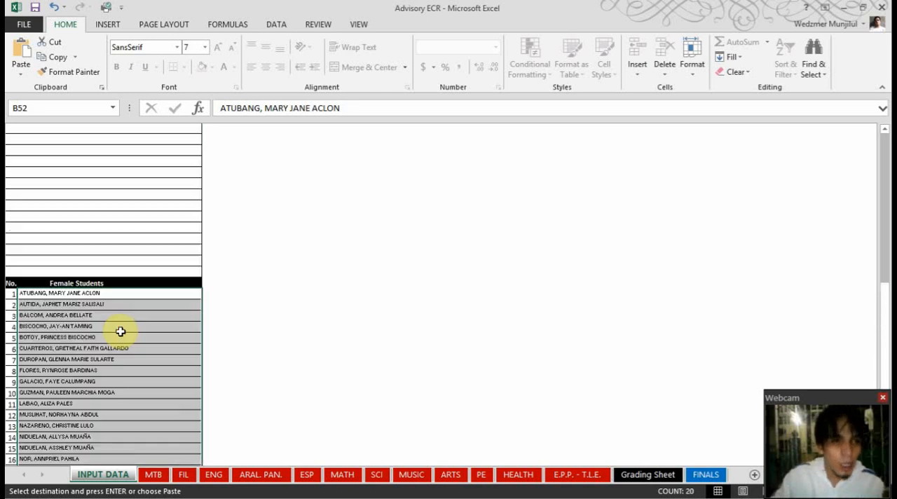
scroll(118, 321, up, 10)
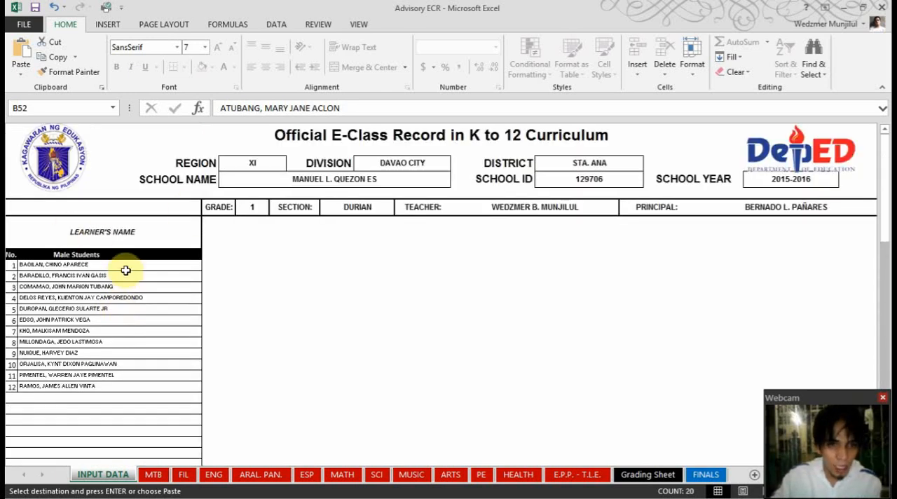
Examine the header and learners' names on the subject sheets from MTB to E.P.P. - T.L.E. and on the Grading Sheet's first and fourth quarter summaries
click(156, 476)
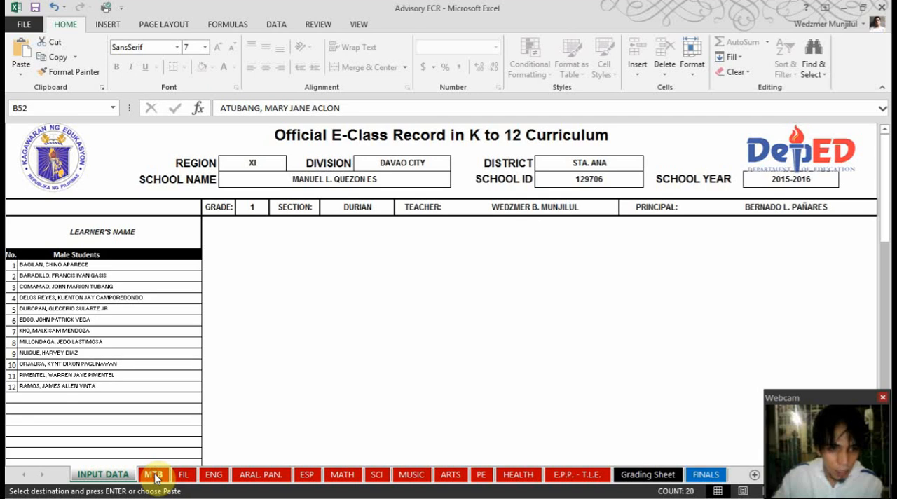
click(183, 474)
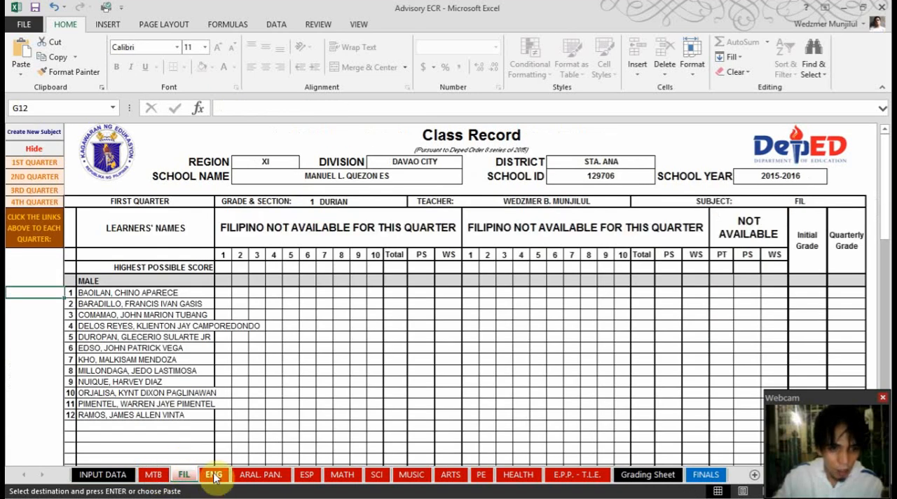
click(214, 476)
click(261, 475)
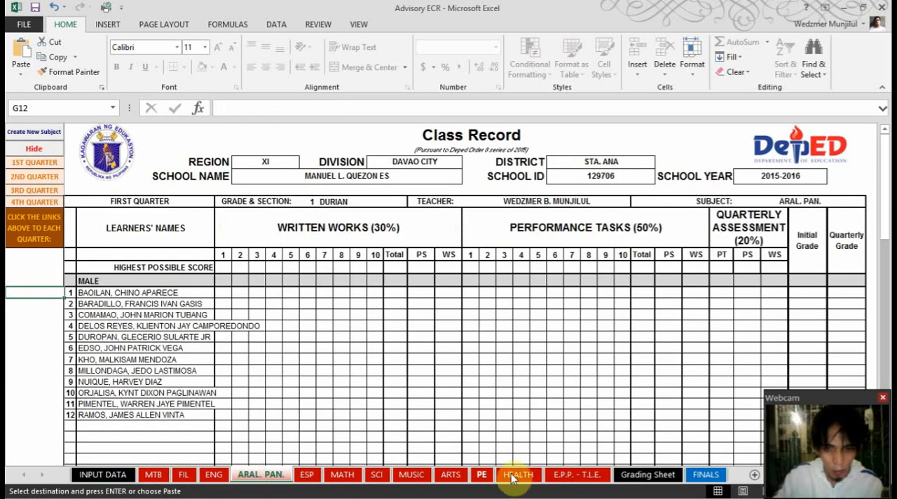
click(592, 476)
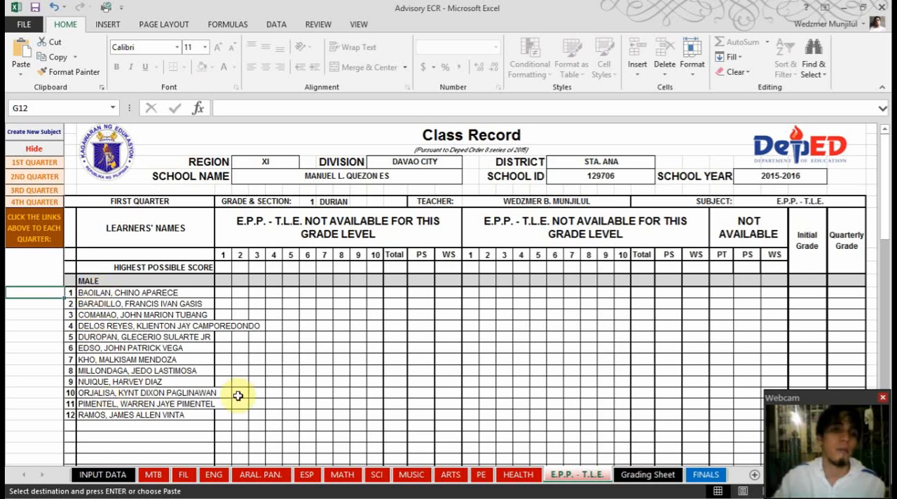
click(649, 475)
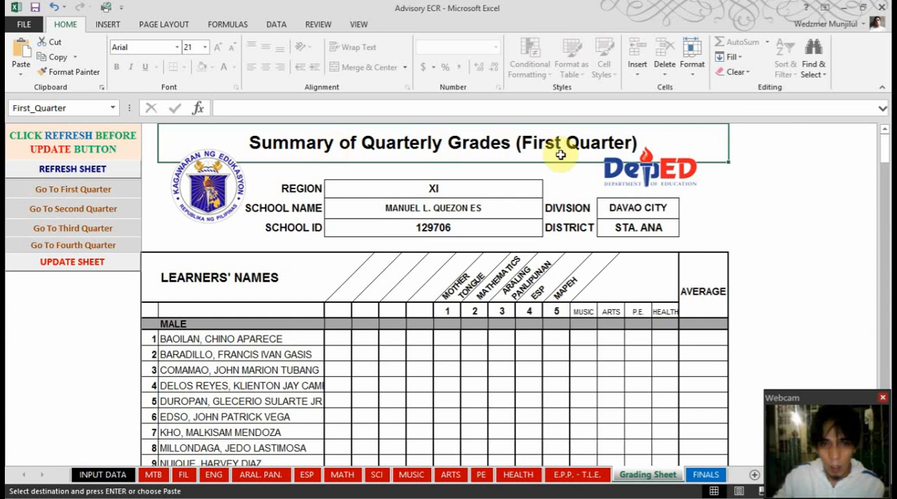
click(76, 245)
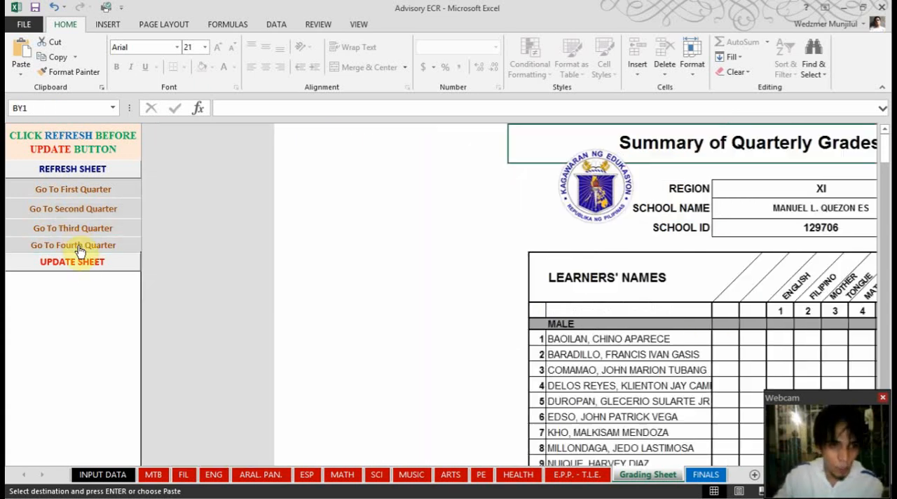
Examine the FINALS sheet's header, learners' names and subject columns across to Gen. Average and RANKING, and return to the INPUT DATA sheet
click(704, 476)
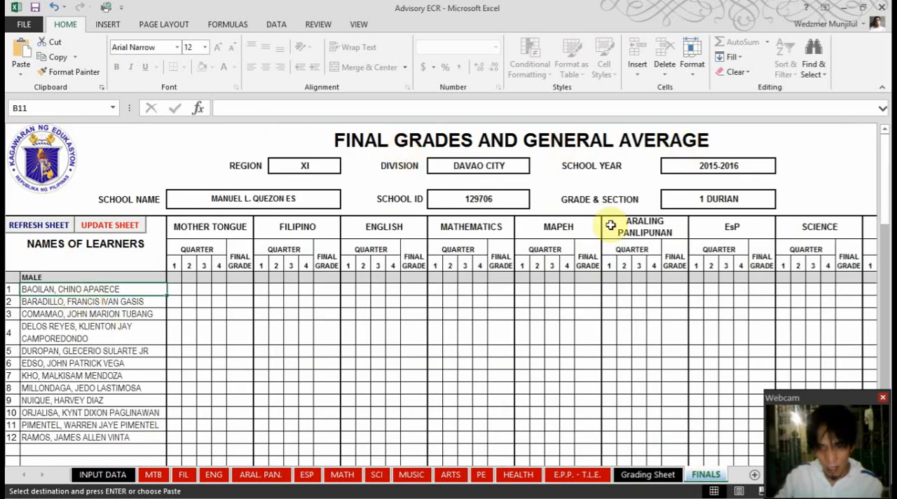
scroll(808, 307, down, 1)
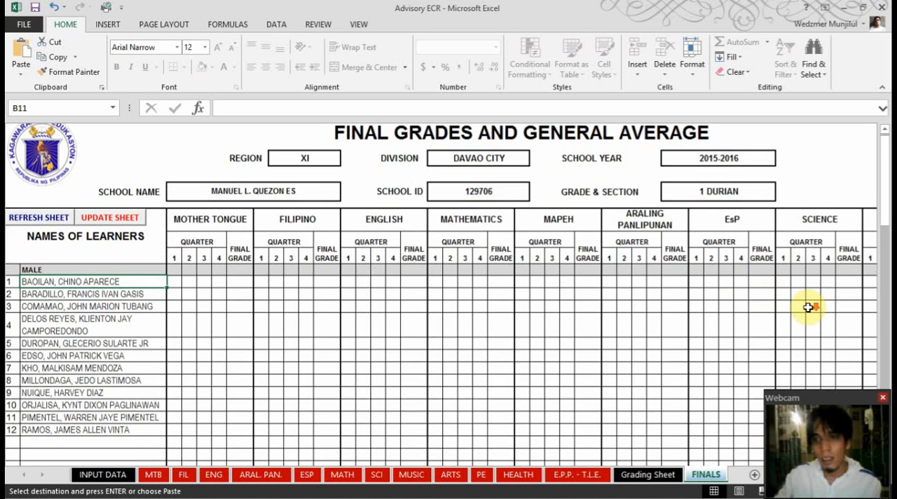
scroll(809, 307, up, 1)
key(Right)
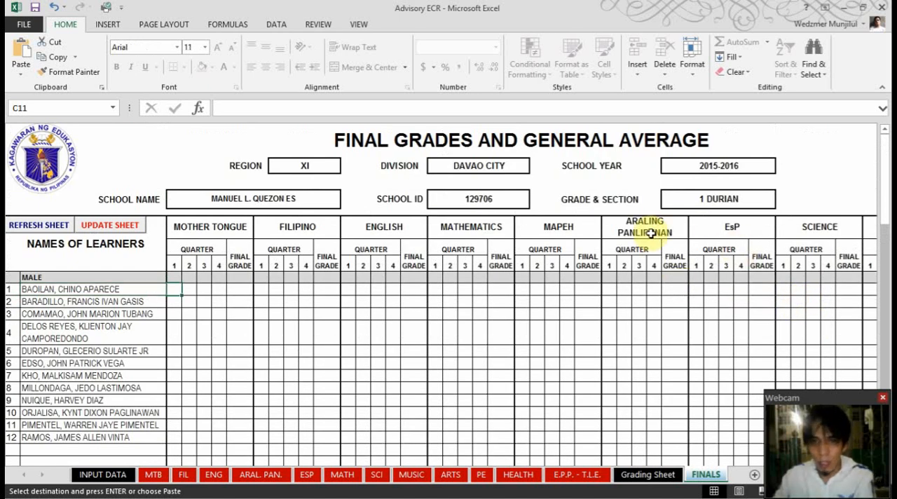
click(640, 259)
key(Right)
key(Right)
key(Right)
key(Right)
key(Right)
key(Right)
key(Right)
key(Right)
key(Right)
key(Right)
key(Right)
key(Right)
key(Right)
key(Right)
key(Right)
key(Right)
key(Right)
key(Right)
key(Right)
key(Right)
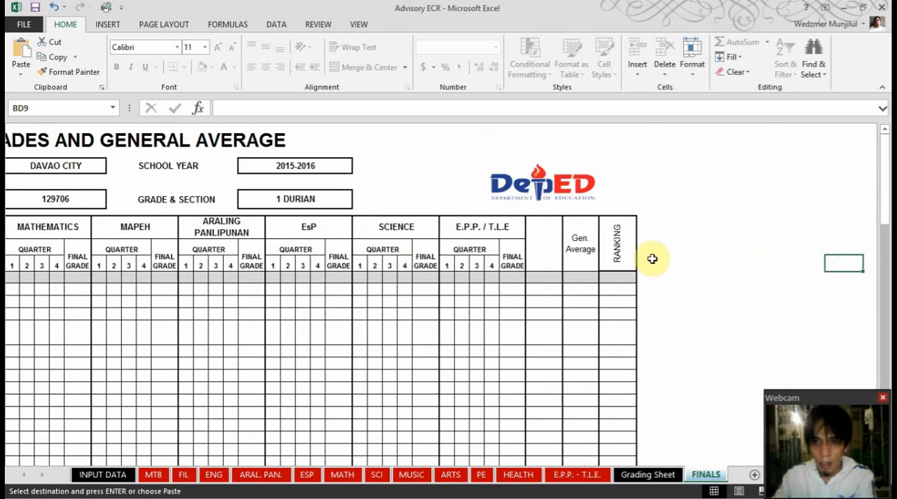
click(626, 237)
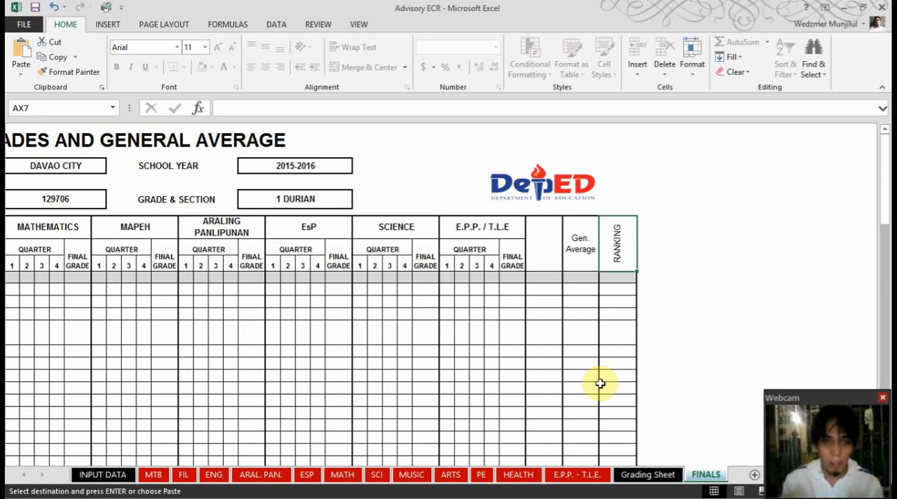
click(91, 475)
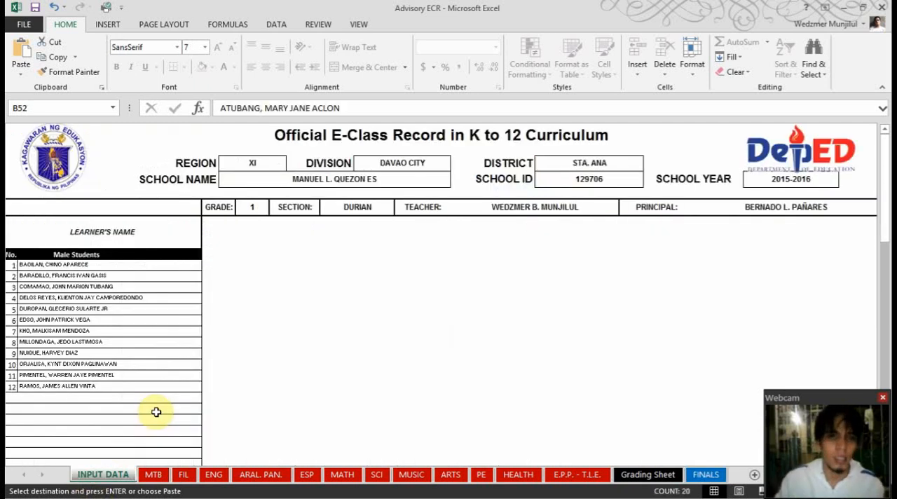
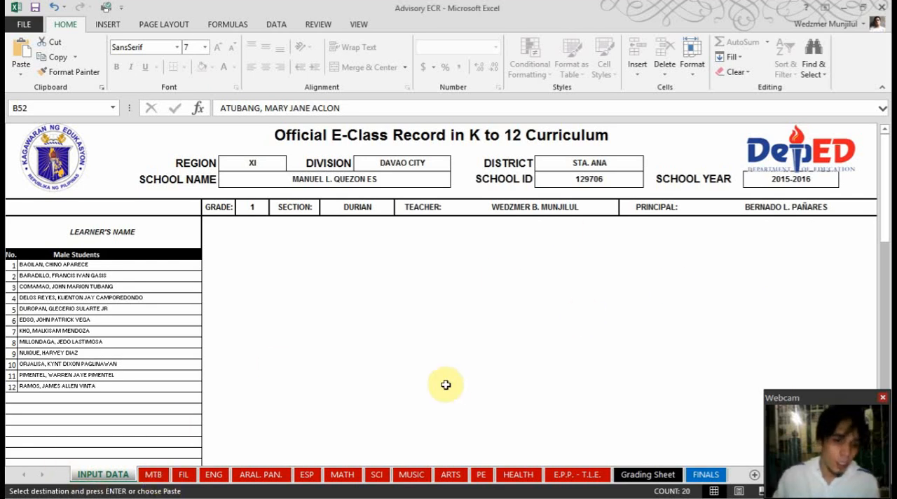
Try to edit a male learner's name directly on the MTB sheet and dismiss the resulting alert
click(153, 474)
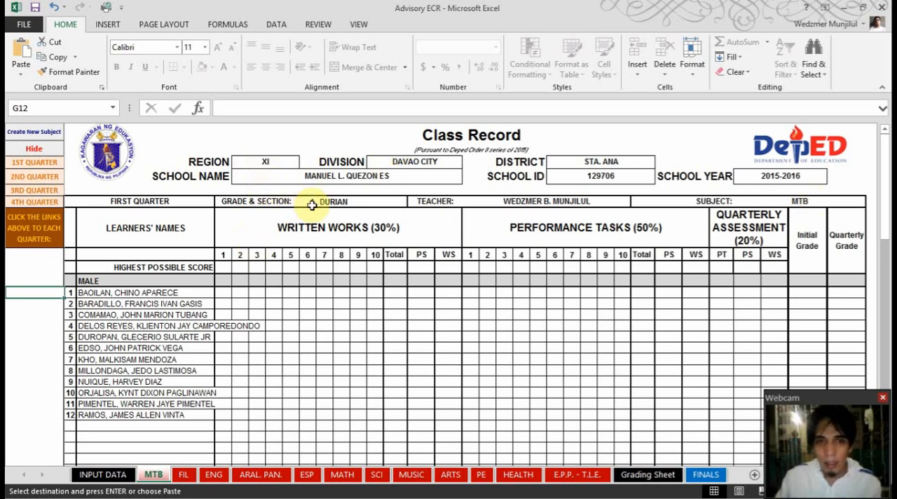
click(129, 303)
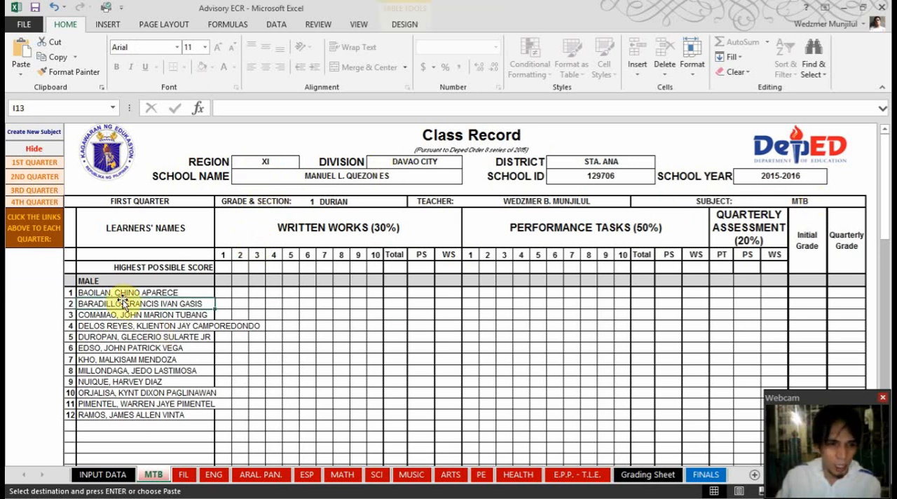
double_click(188, 335)
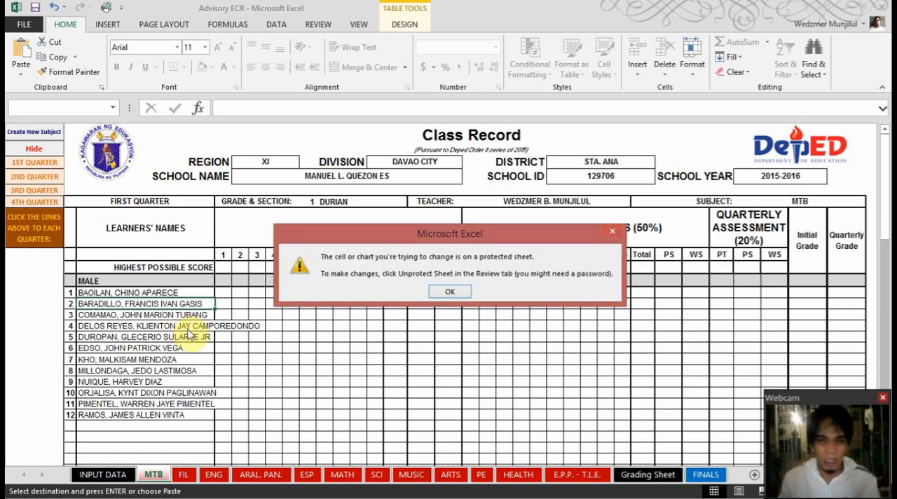
key(Return)
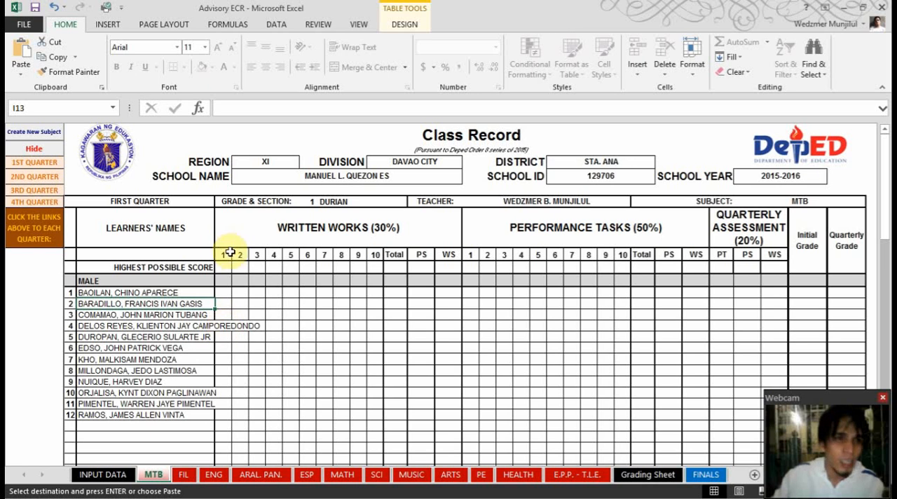
Compare the male and female learner lists and their blank rows on the MTB sheet with those on the INPUT DATA sheet
scroll(254, 278, down, 8)
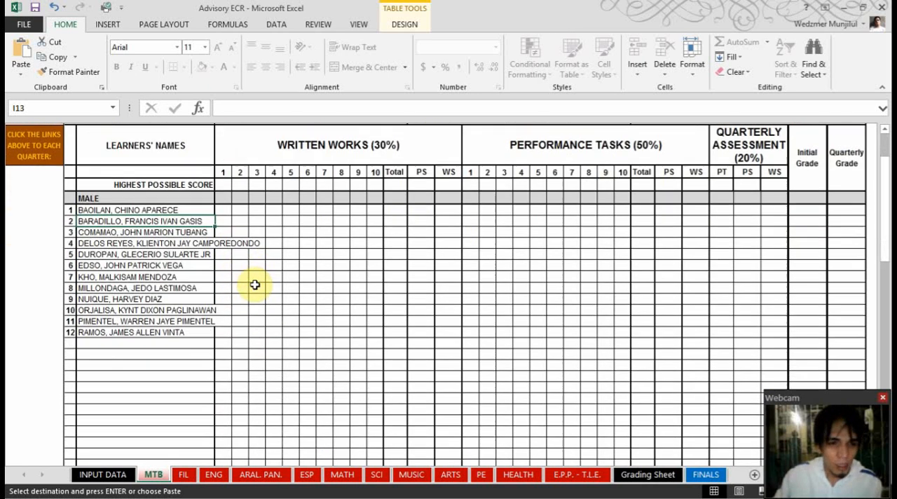
scroll(121, 169, down, 2)
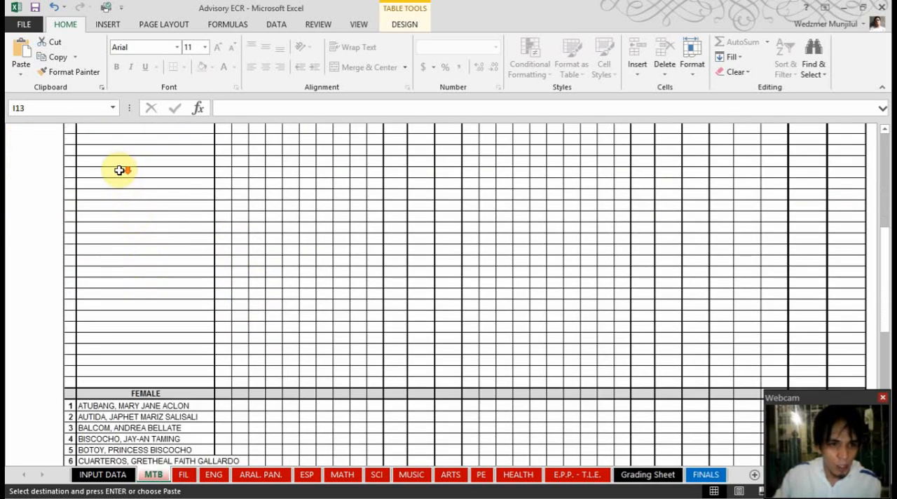
scroll(131, 222, down, 2)
scroll(140, 280, up, 7)
scroll(143, 364, up, 5)
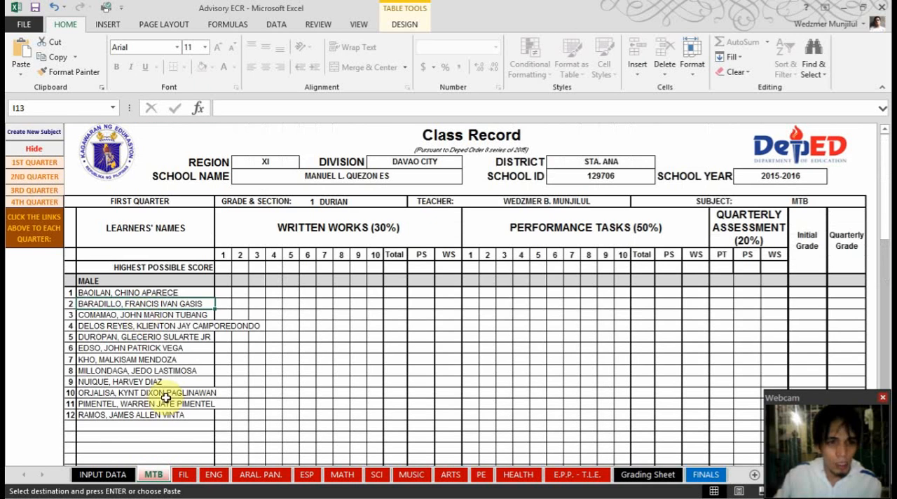
click(102, 474)
scroll(112, 350, down, 2)
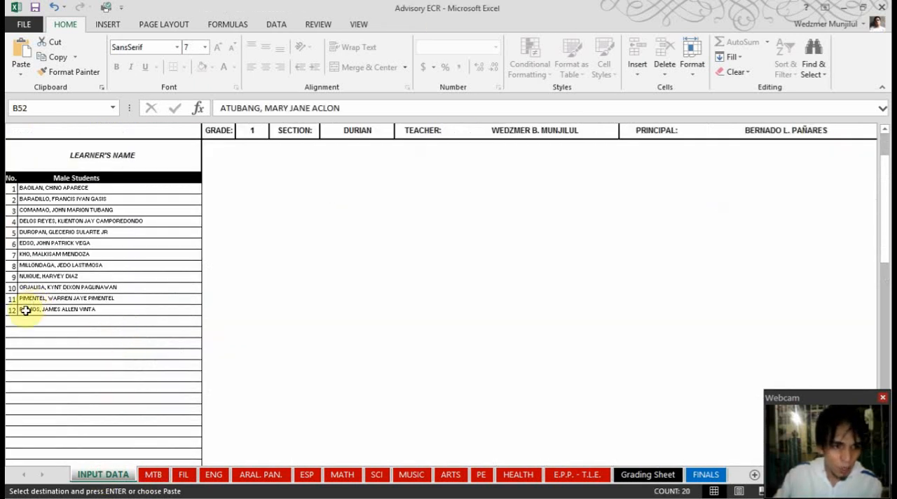
scroll(60, 286, down, 8)
click(66, 430)
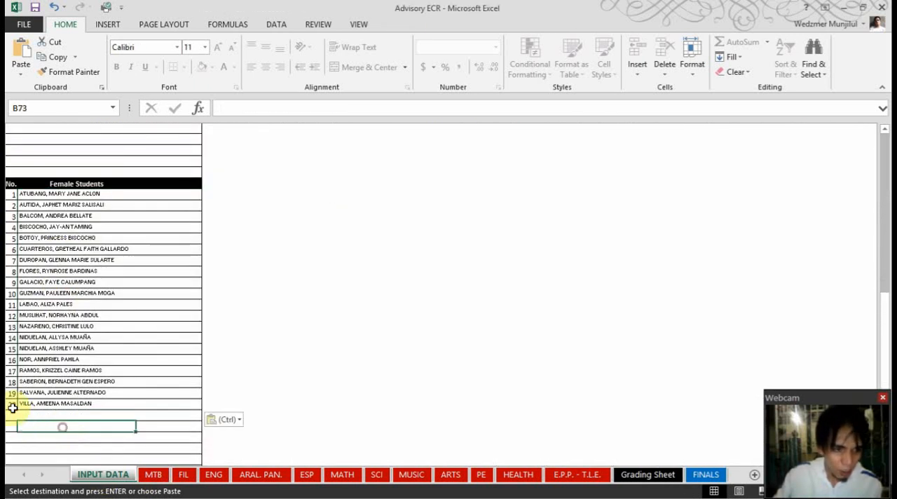
scroll(31, 393, up, 10)
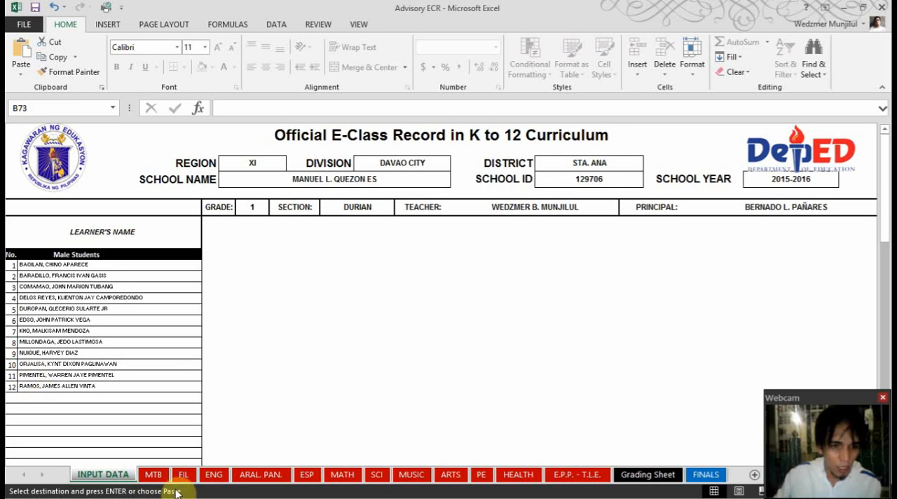
Hide the unused rows in the male and female learner lists on the MTB sheet
click(154, 476)
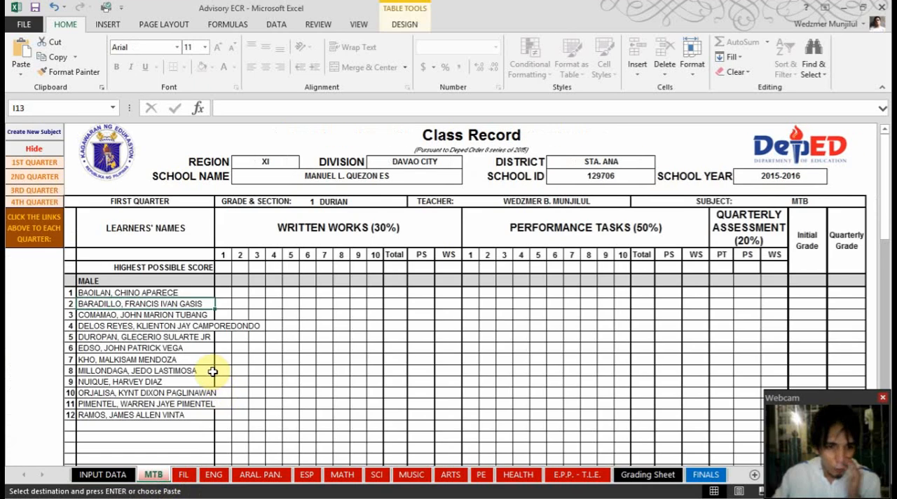
scroll(213, 371, down, 18)
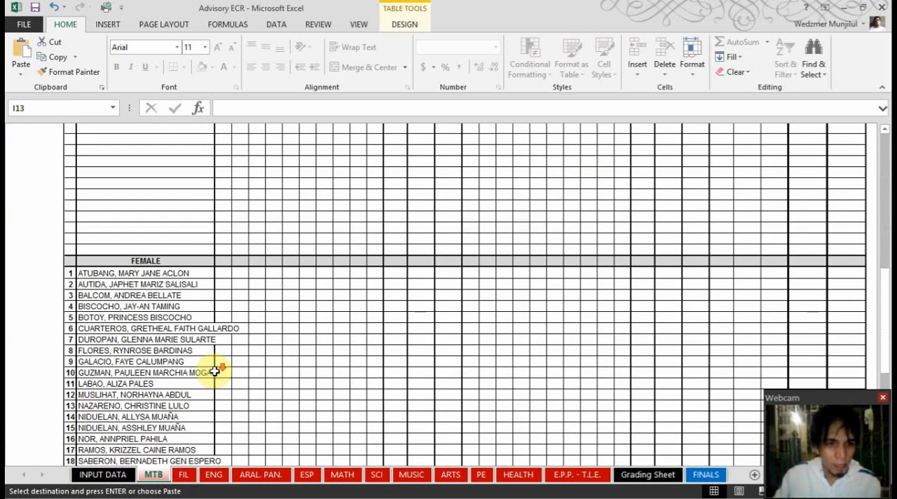
scroll(215, 372, down, 4)
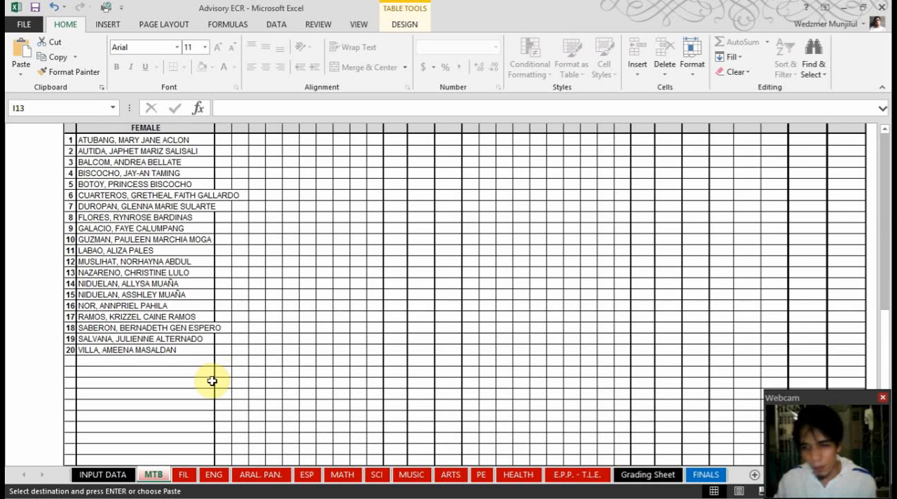
scroll(210, 371, down, 4)
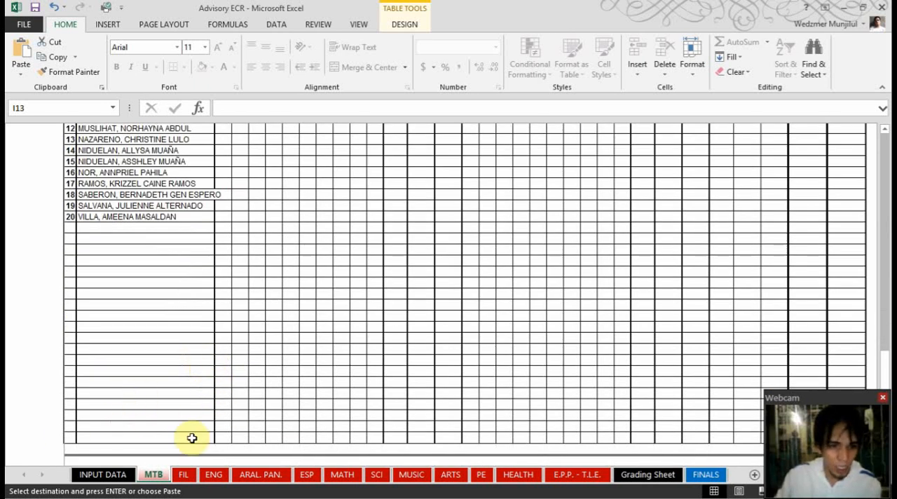
scroll(216, 405, up, 12)
scroll(219, 405, up, 10)
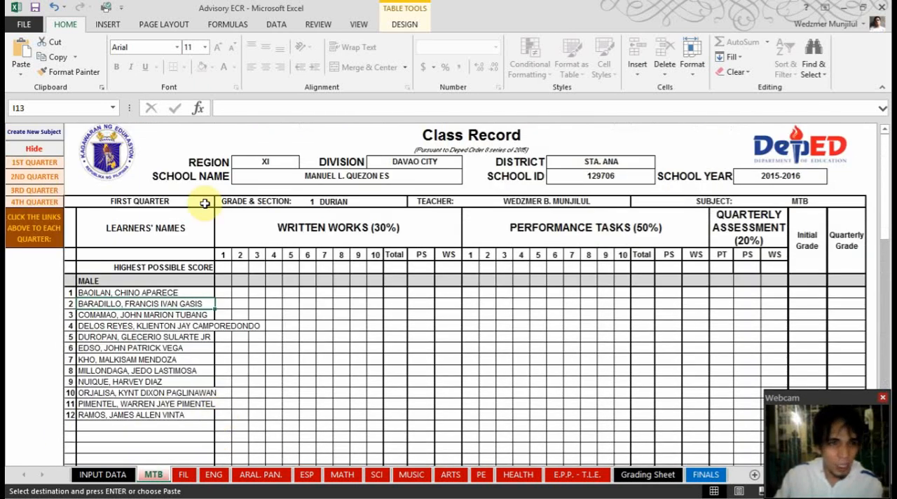
click(35, 149)
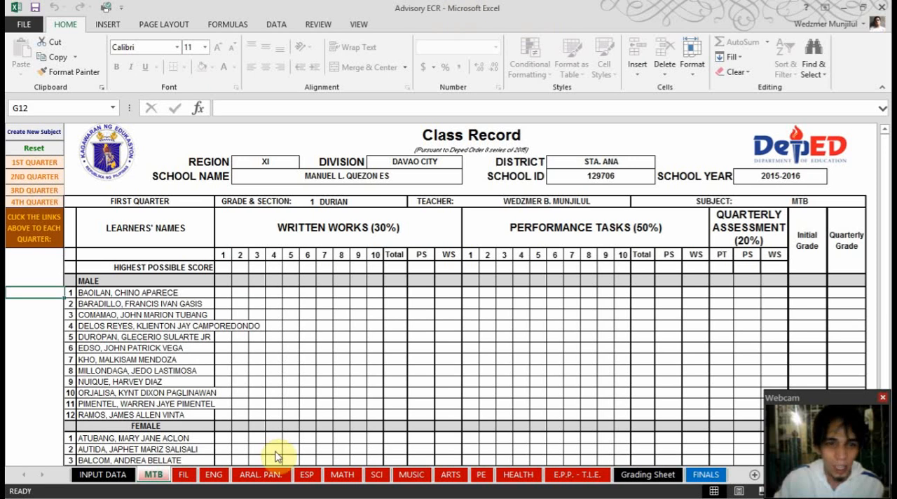
Examine the condensed male and female learner lists on the MTB sheet
scroll(154, 367, down, 1)
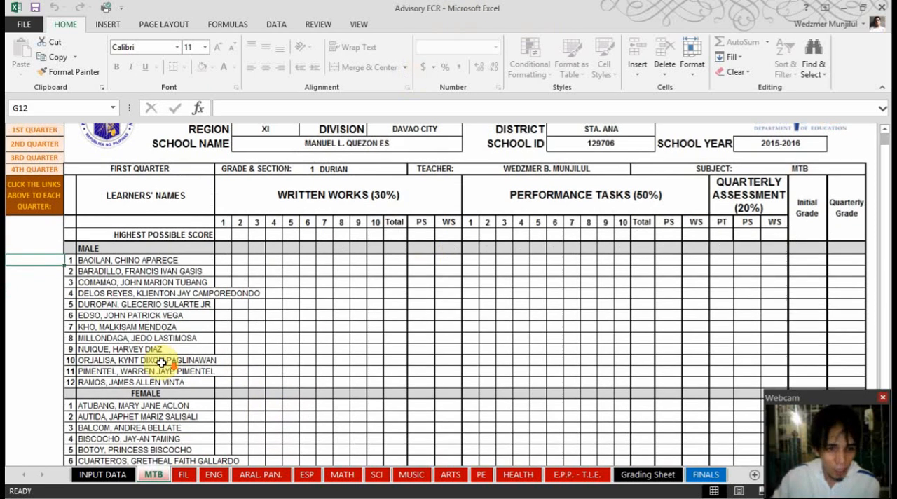
scroll(115, 337, down, 2)
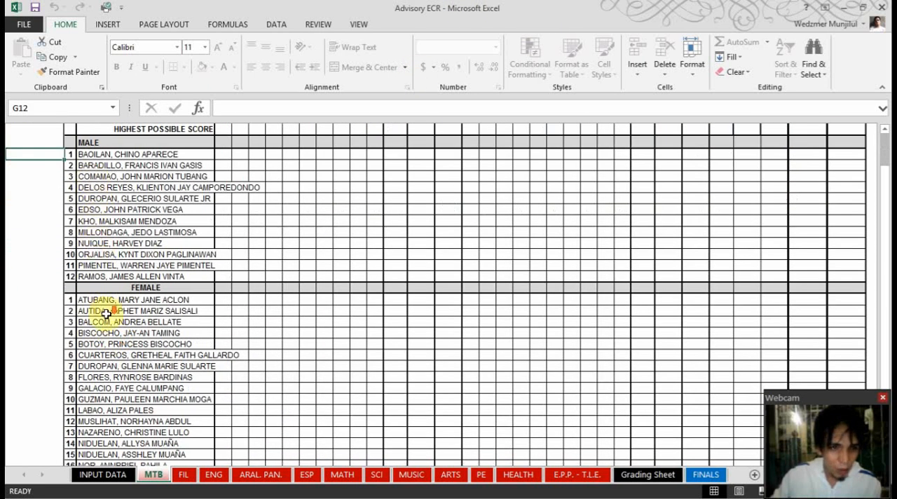
scroll(108, 330, down, 4)
scroll(108, 336, down, 1)
scroll(113, 360, up, 5)
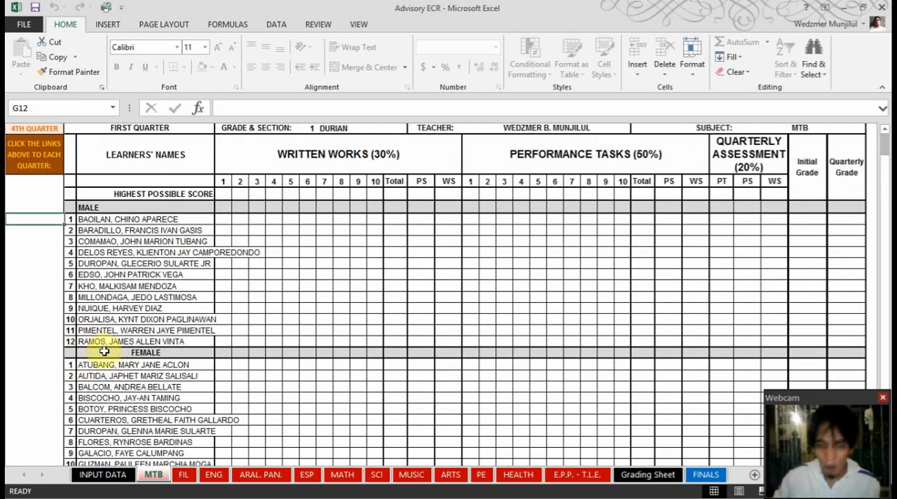
scroll(130, 343, up, 2)
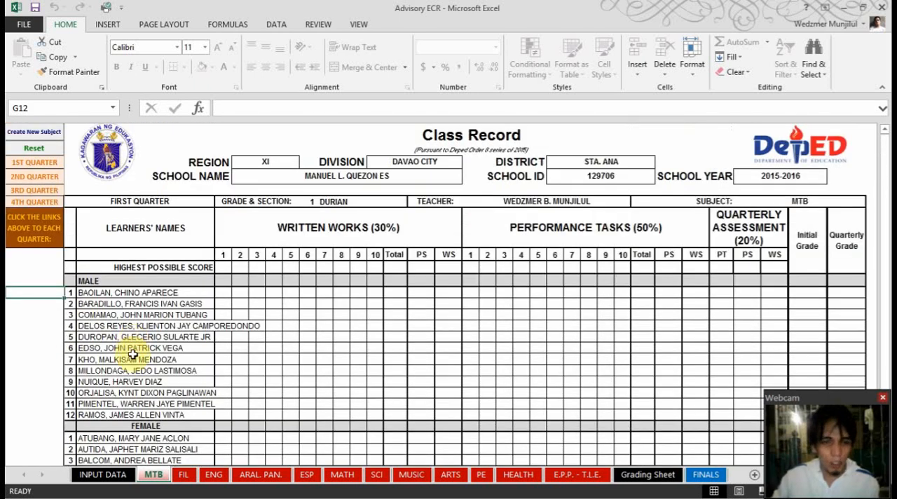
Examine the Highest Possible Score input cells for Written Works 1 to 7 on the MTB sheet
click(224, 268)
click(237, 265)
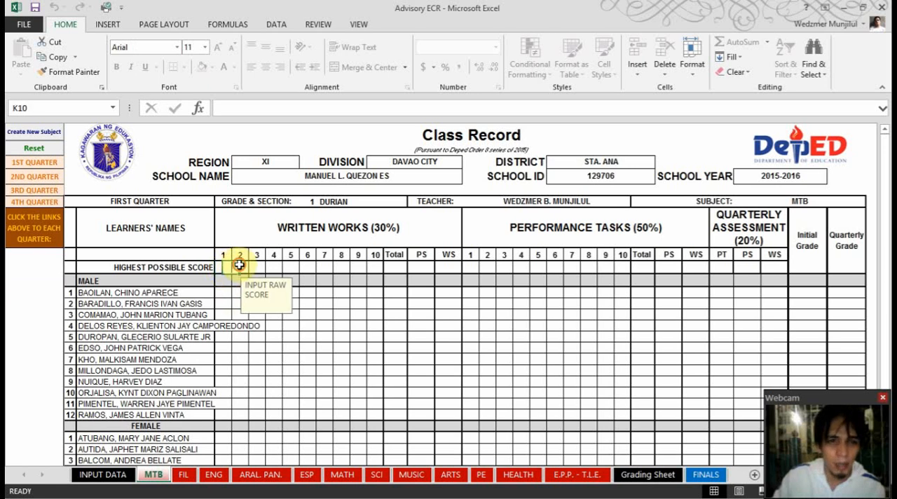
click(261, 257)
click(273, 267)
click(290, 267)
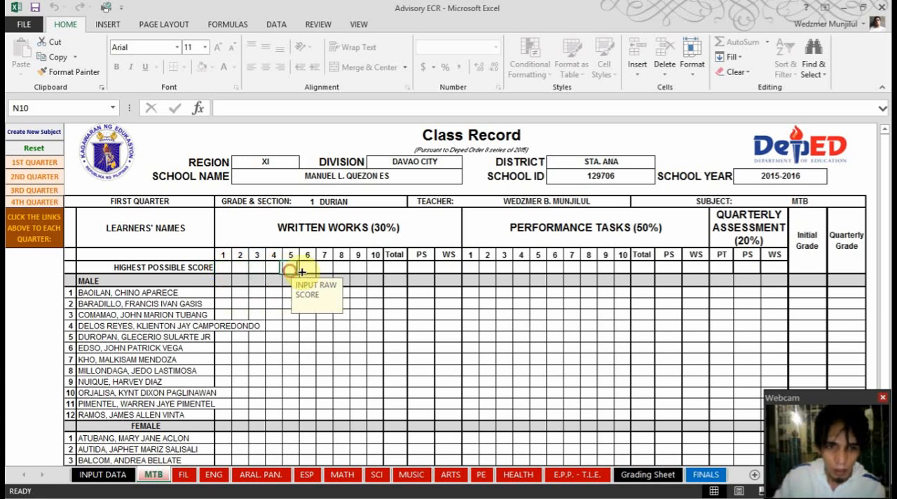
click(309, 269)
click(325, 269)
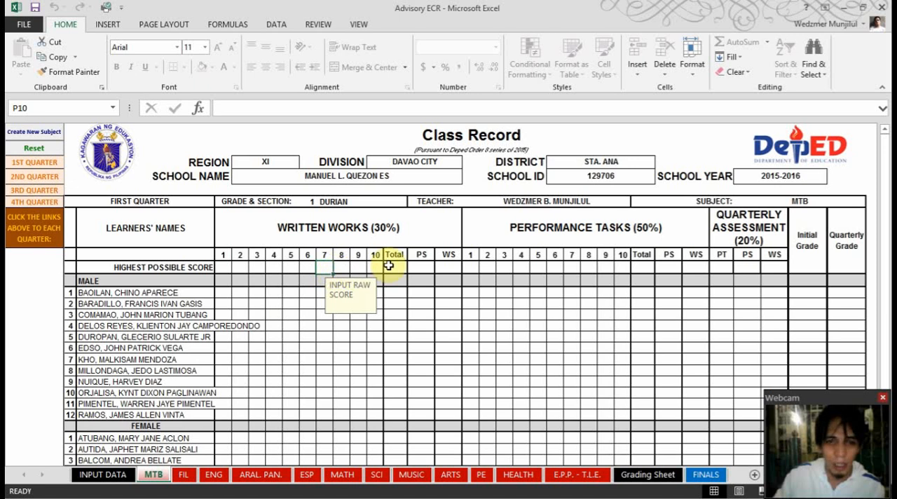
Enter 20, 30 and 40 as the Highest Possible Scores for Written Works 1, 2 and 3 on the MTB sheet
click(224, 268)
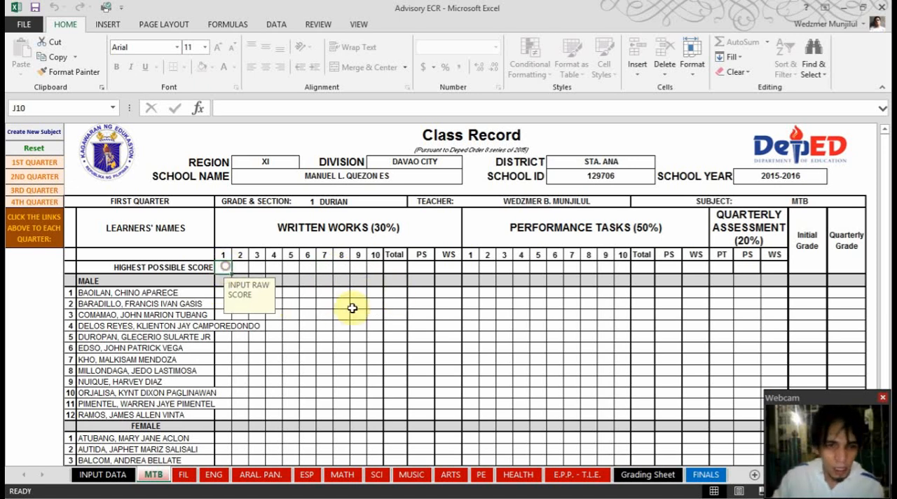
text(20)
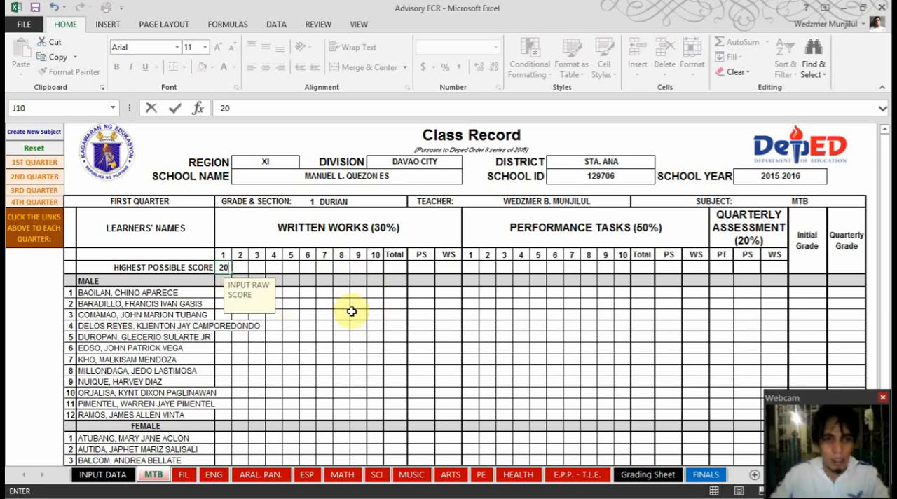
key(ctrl+Return)
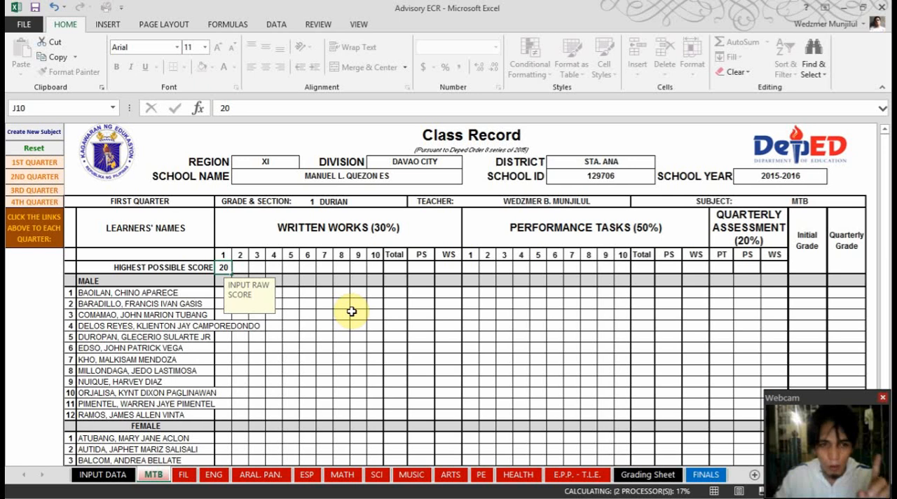
key(Tab)
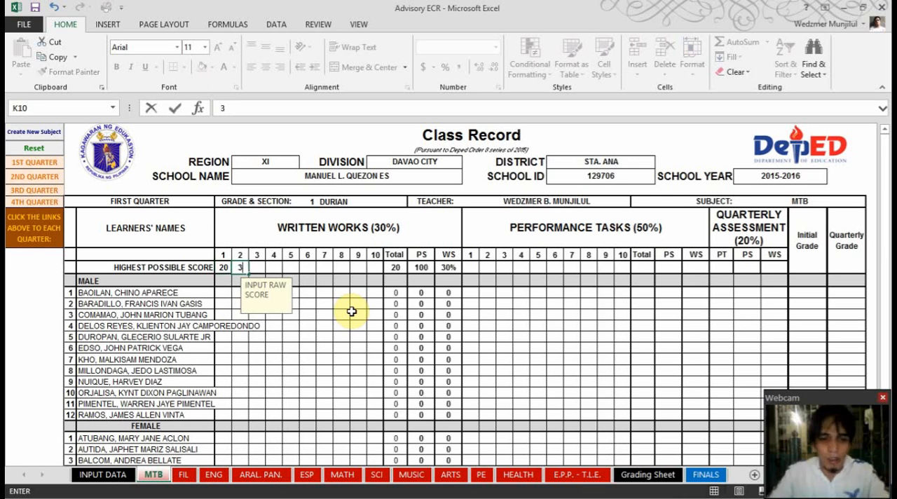
text(30)
key(ctrl+Return)
key(Tab)
text(40)
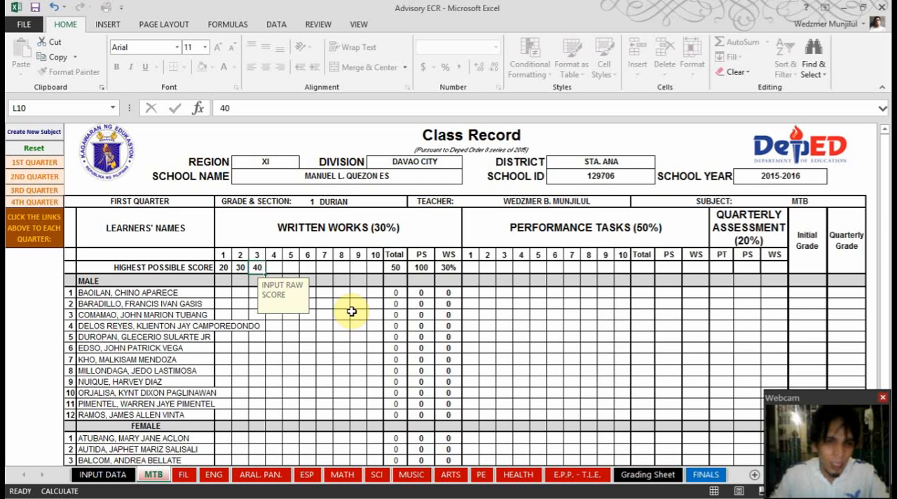
key(ctrl+Return)
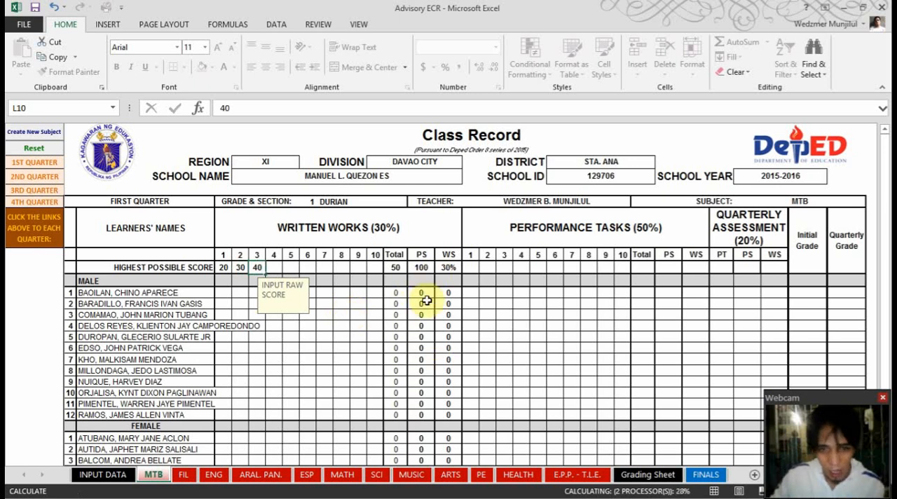
Enter 10 as the first male learner's raw score for Written Works 1 in cell J12
click(222, 293)
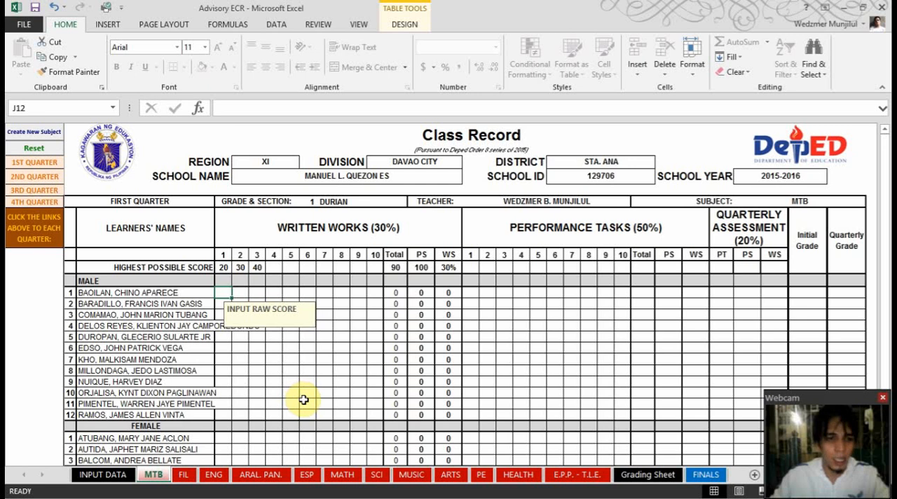
text(10)
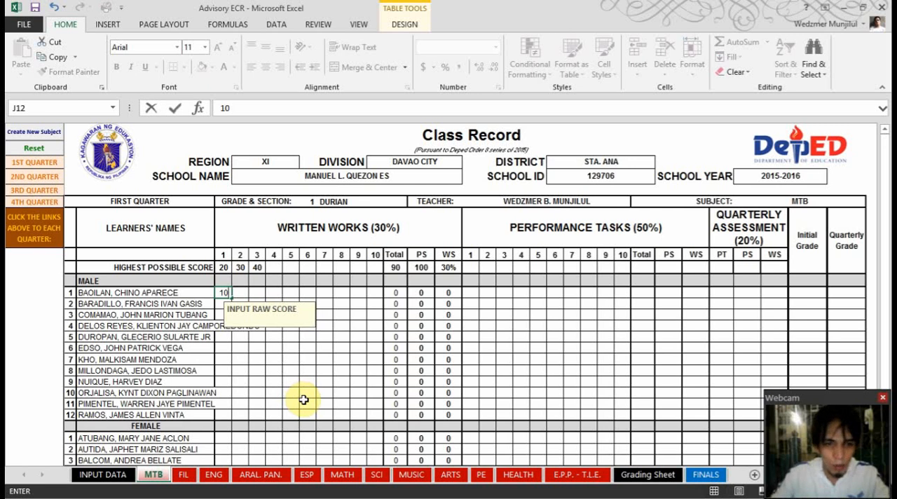
key(ctrl+Return)
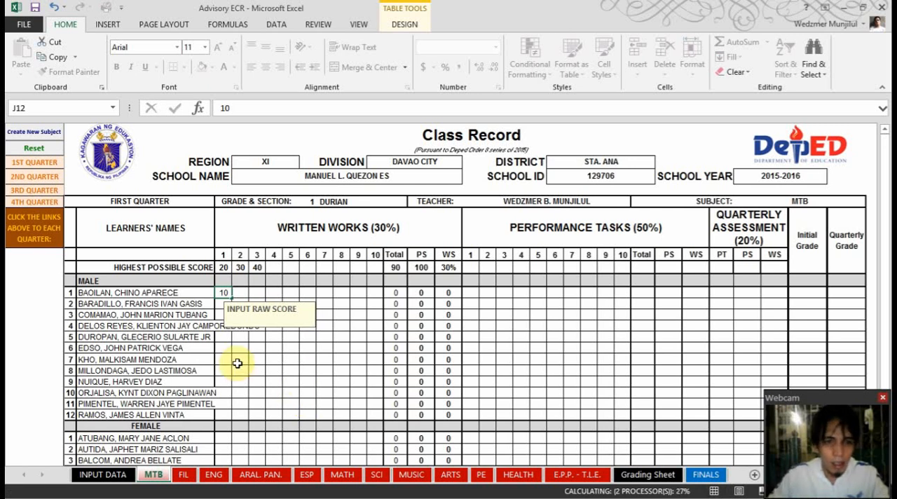
key(Down)
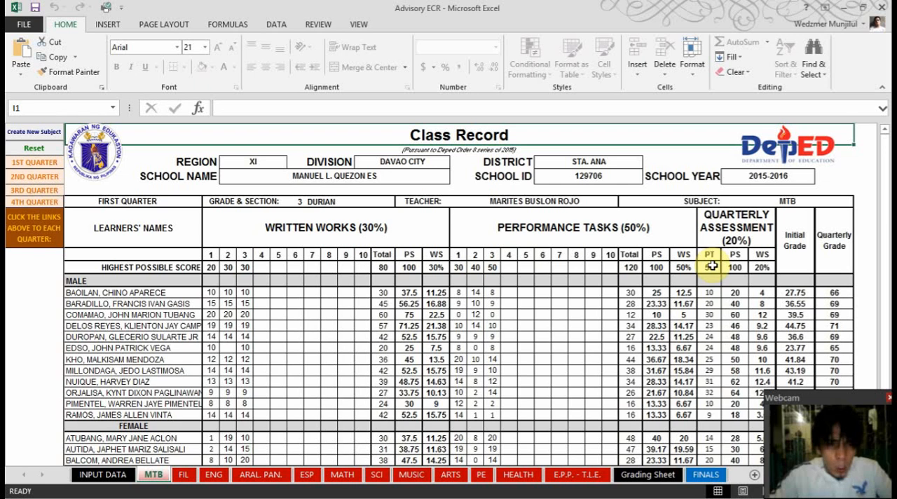
Review the male and female learners' raw scores, Highest Possible Scores and computed grades on the MTB sheet
scroll(847, 310, down, 3)
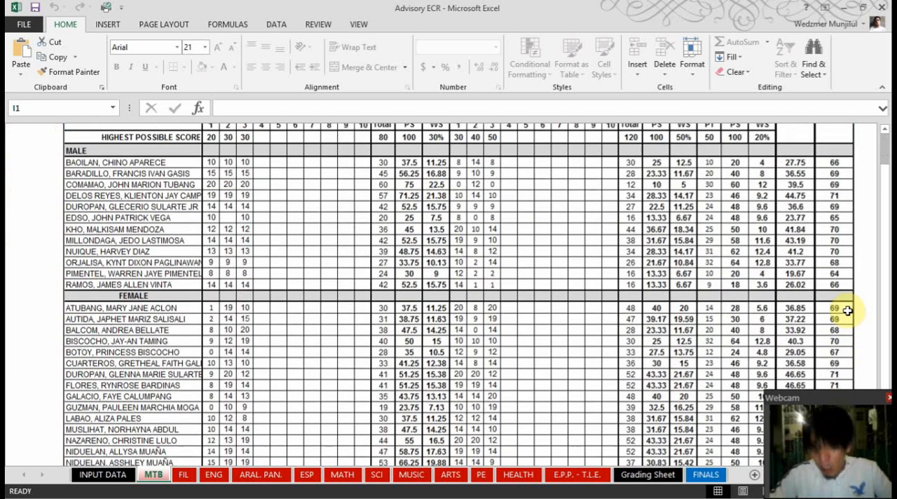
scroll(848, 311, down, 1)
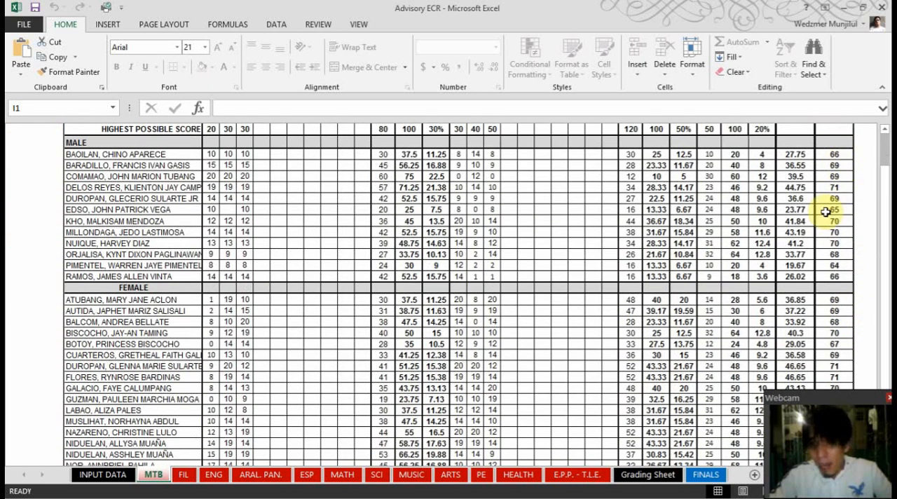
scroll(825, 212, down, 5)
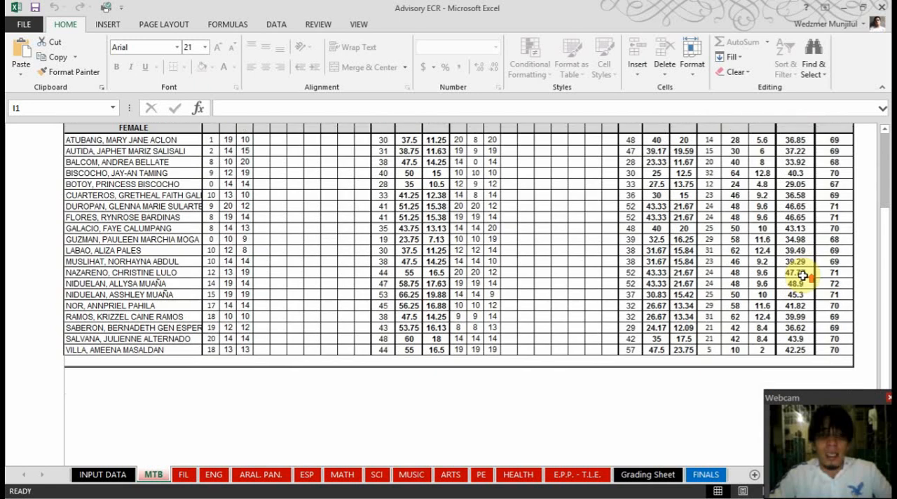
scroll(803, 276, up, 9)
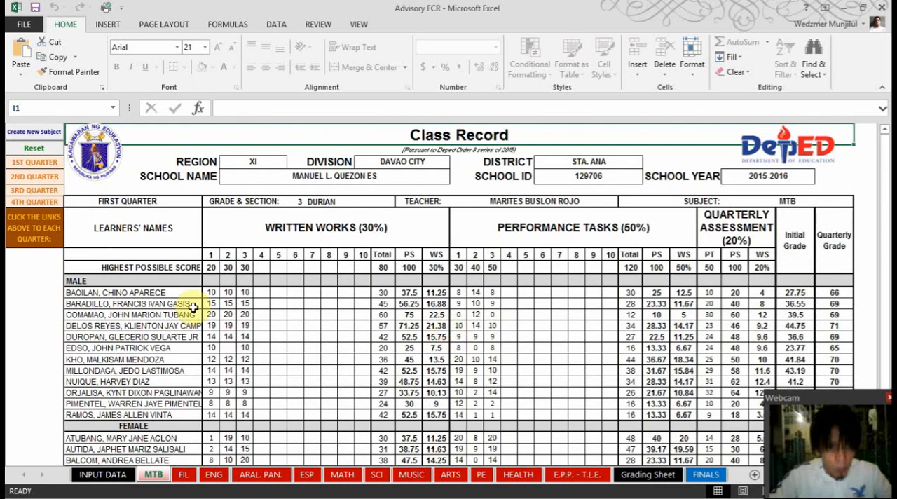
click(227, 348)
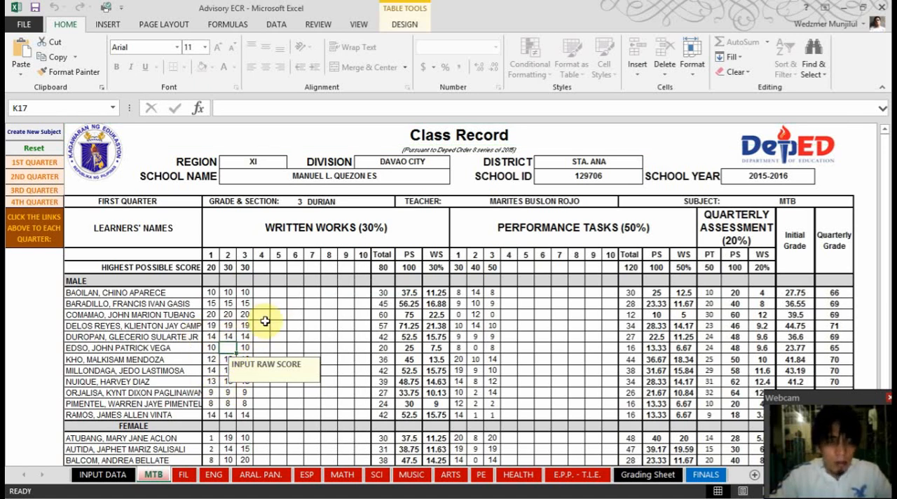
click(210, 268)
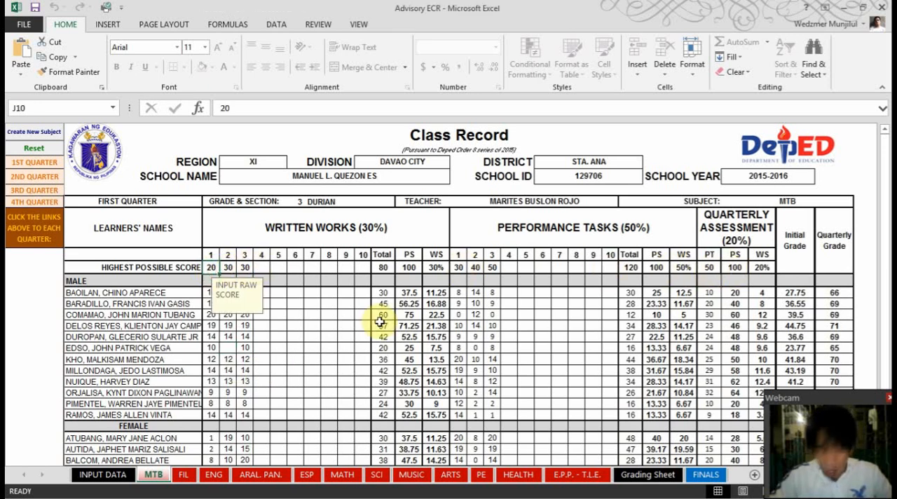
click(261, 292)
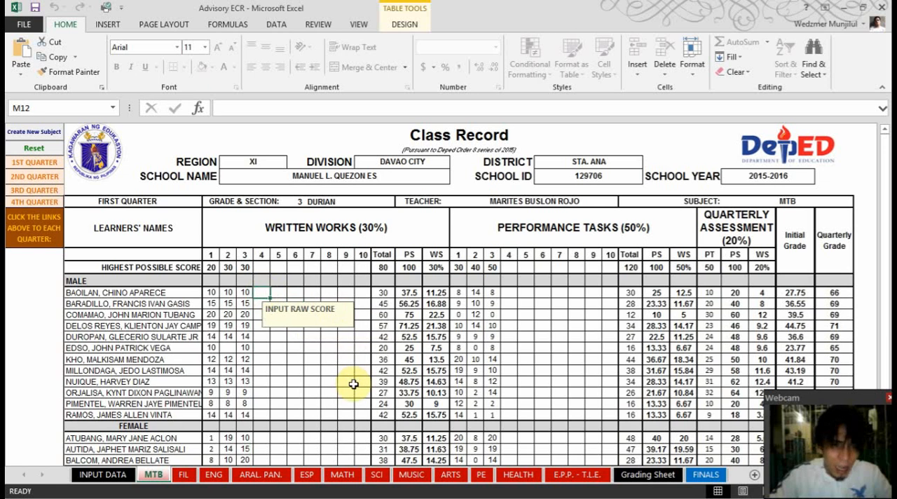
click(266, 370)
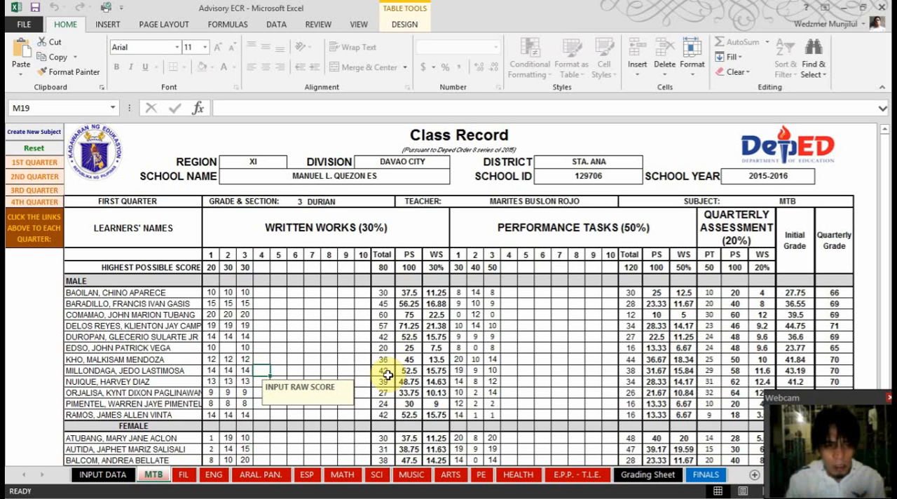
Clear the eighth male learner's raw score for Written Works 3 in cell L19 of the MTB sheet
click(240, 372)
key(BackSpace)
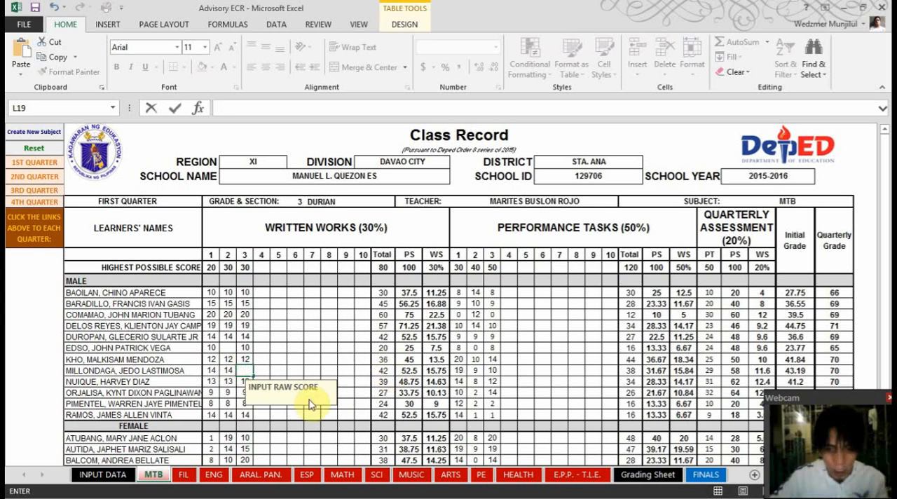
click(263, 371)
click(247, 375)
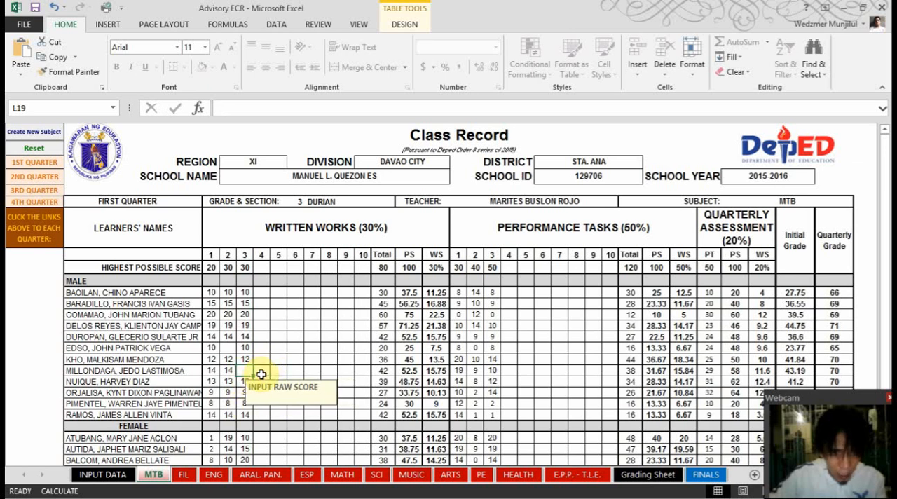
Try to enter 25 as the eighth male learner's raw score for Written Works 4 in cell M19
click(260, 375)
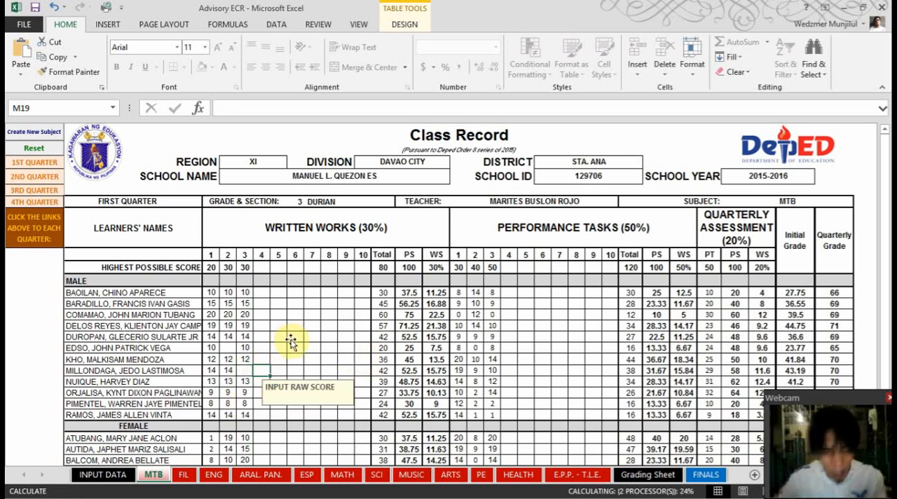
text(25)
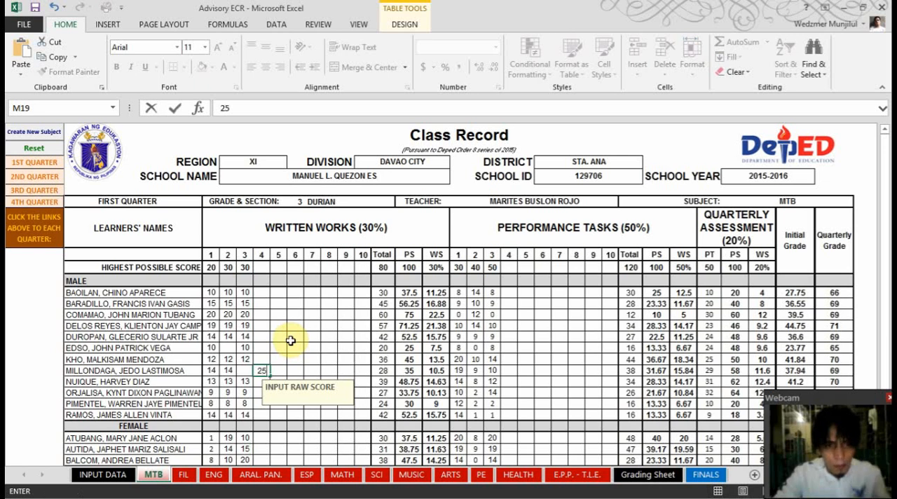
key(Return)
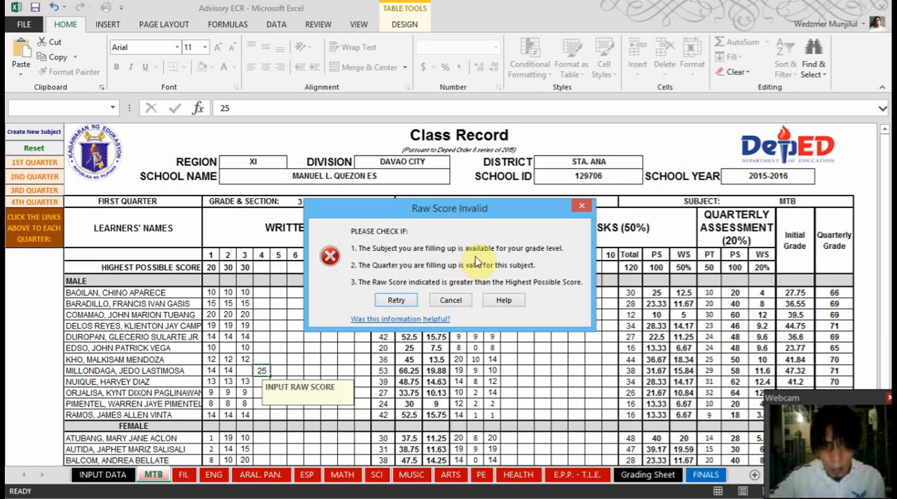
click(456, 300)
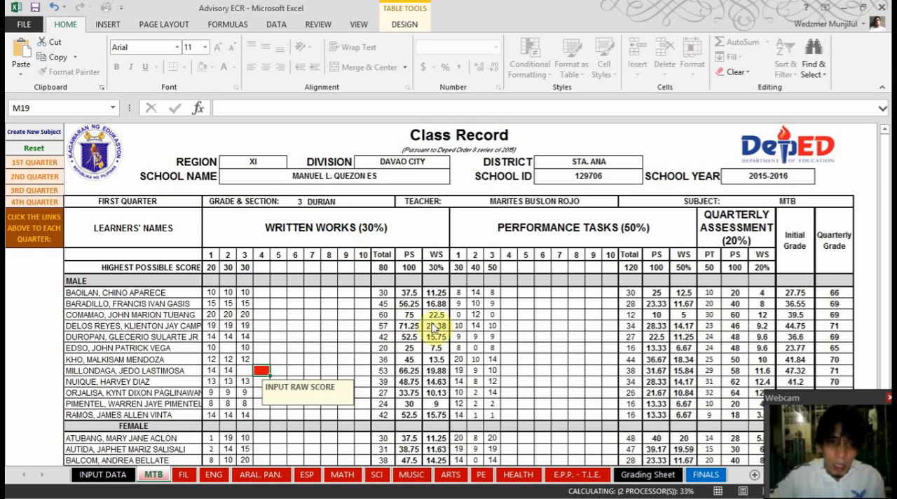
Clear the Highest Possible Score for Written Works 3 in cell L10 and check the learners' computed Written Works results
click(248, 369)
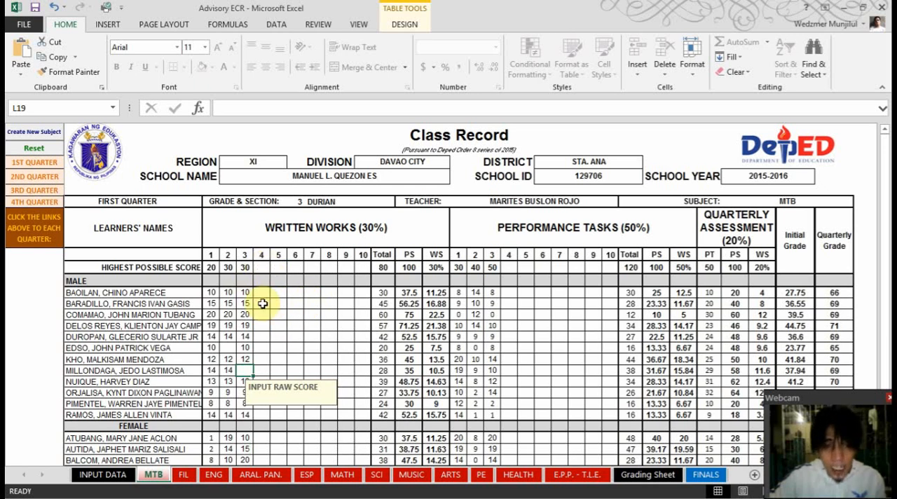
click(245, 268)
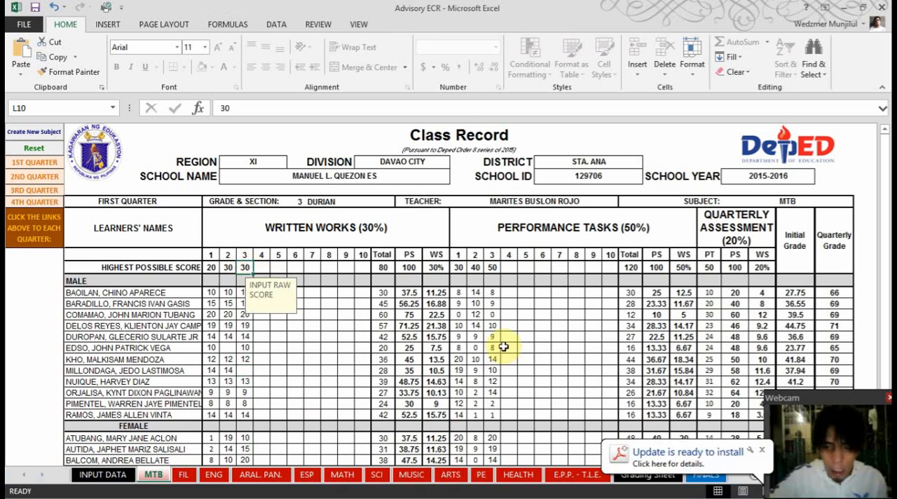
key(BackSpace)
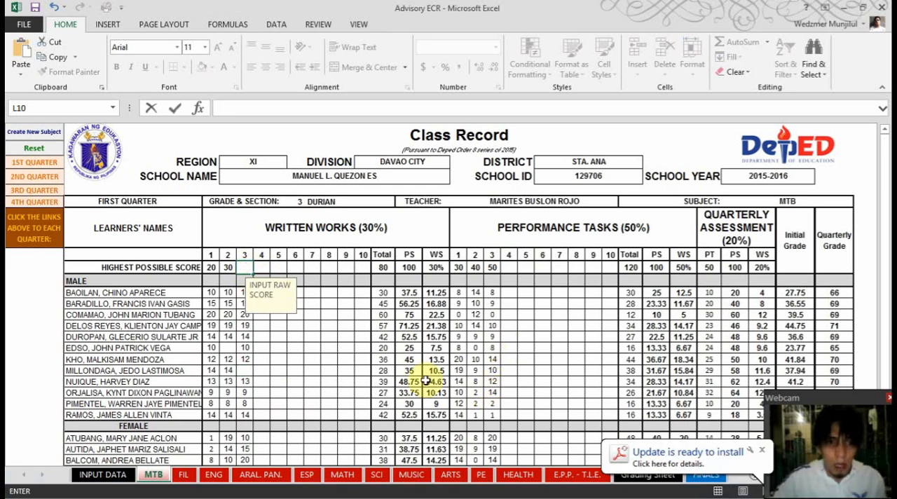
click(323, 305)
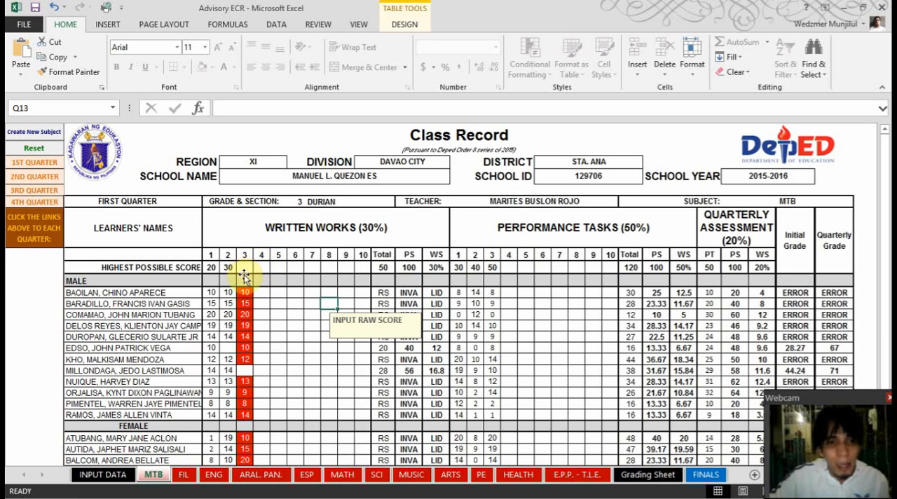
click(400, 403)
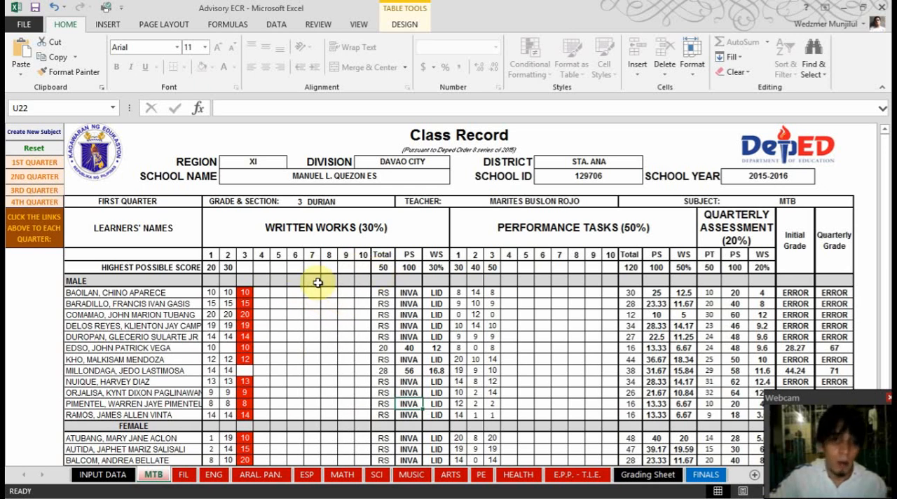
Look through the other subject sheets, from FIL to E.P.P. - T.L.E., to check which subjects the grade level offers
click(184, 476)
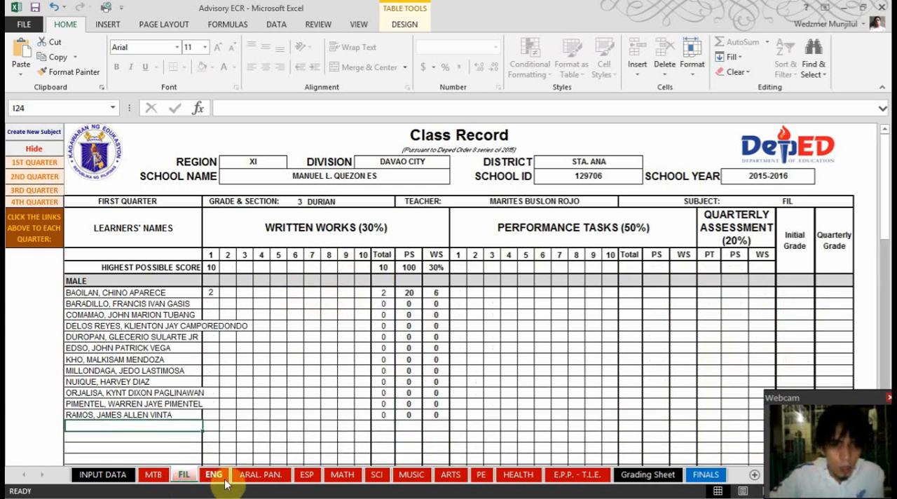
click(213, 475)
click(253, 477)
click(308, 477)
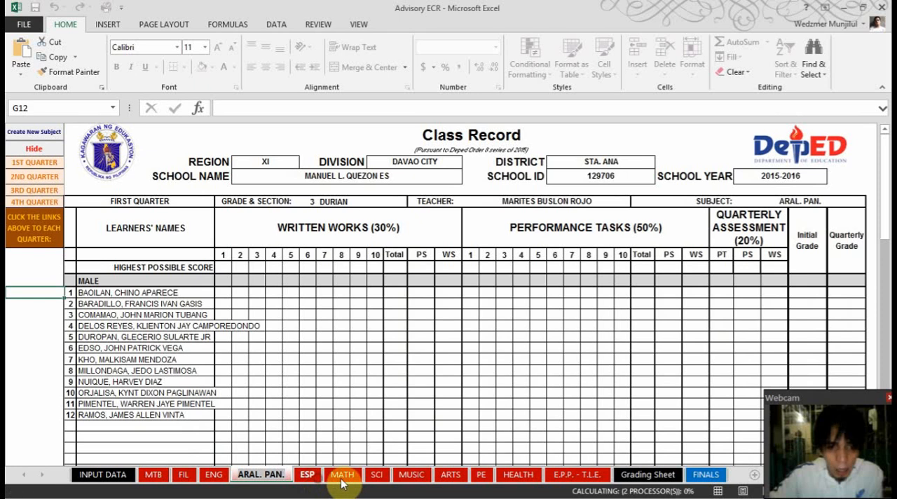
click(573, 475)
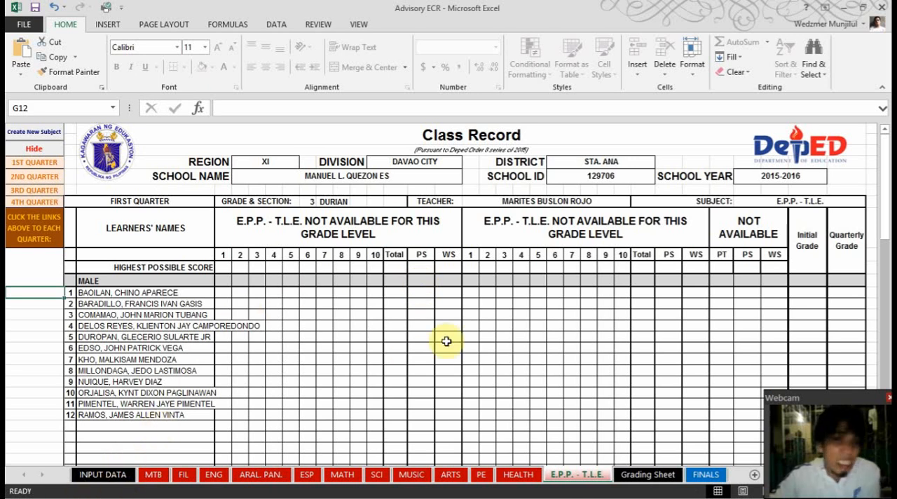
Set the class's grade level to 1 in the header of the INPUT DATA sheet
click(97, 481)
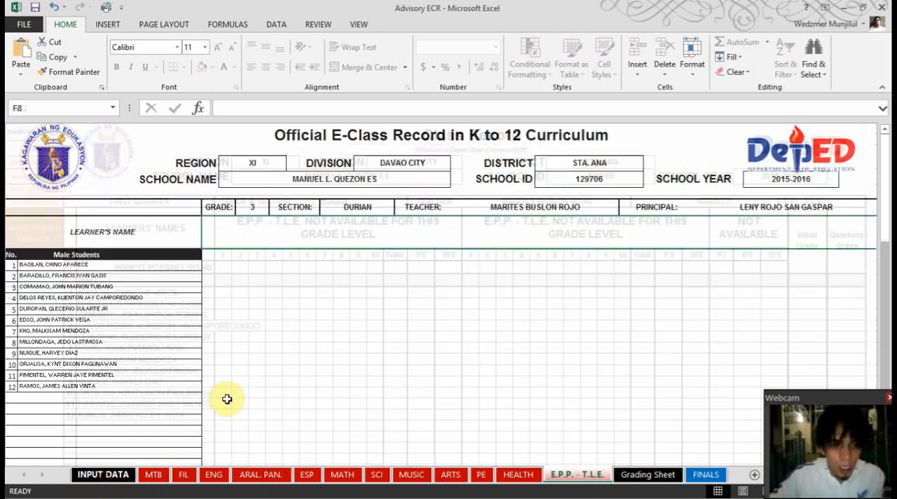
click(254, 208)
text(1)
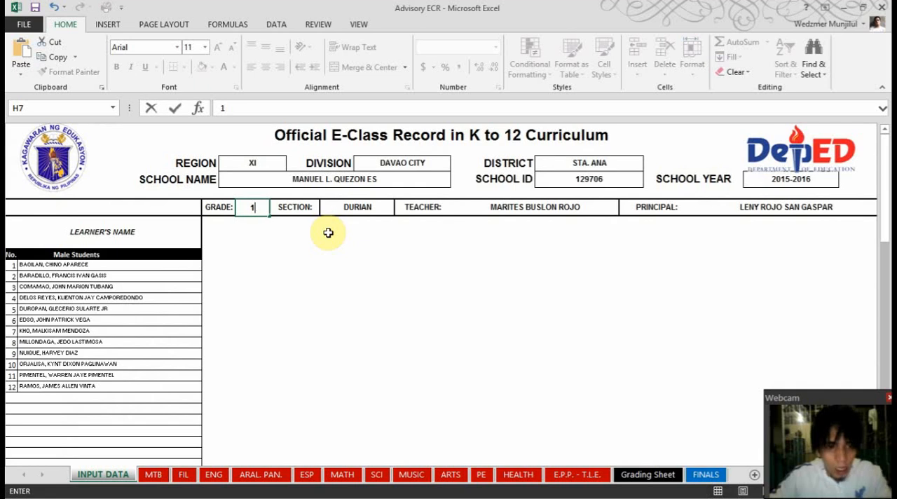
click(328, 232)
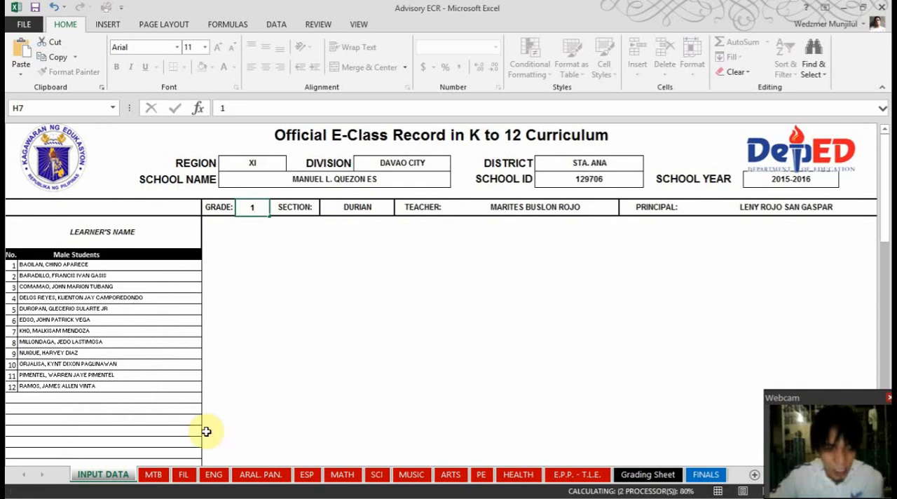
Check the MTB, E.P.P. - T.L.E. and SCI sheets for subject availability at grade level 1
click(166, 475)
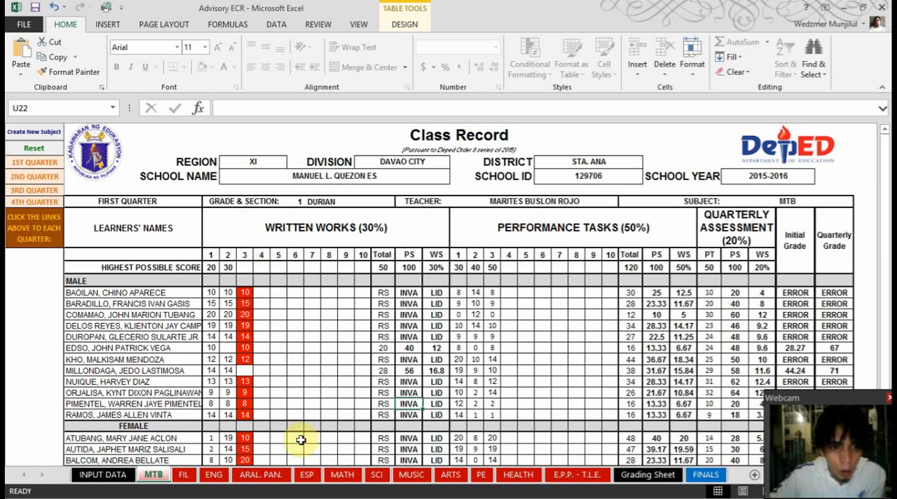
click(578, 475)
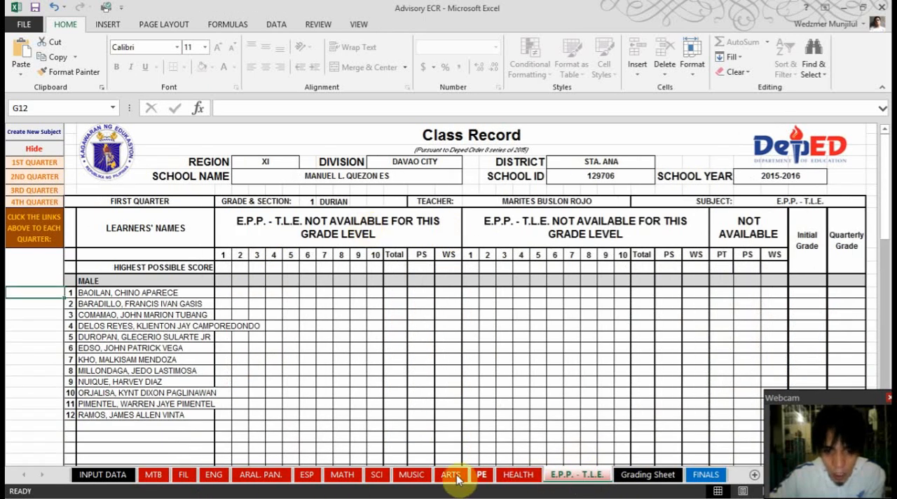
click(375, 475)
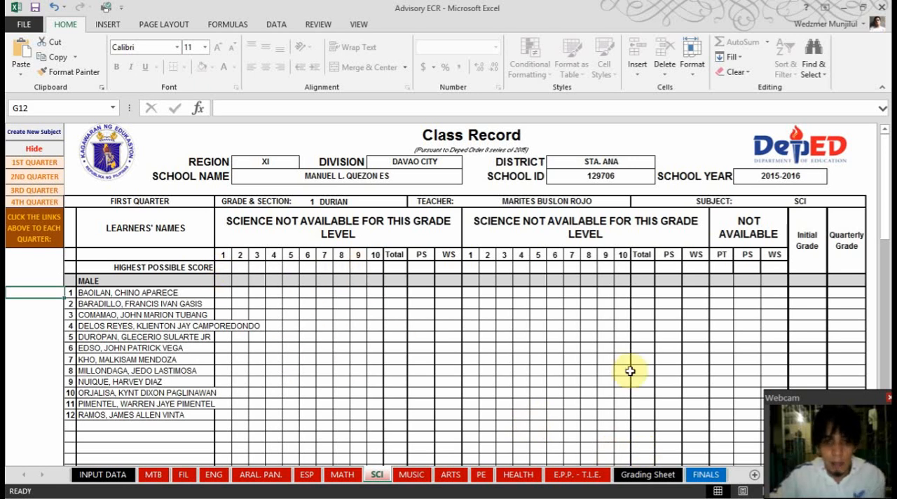
Examine the Mother Tongue grades and averages in the first-quarter summary on the Grading Sheet
click(648, 477)
scroll(497, 411, up, 7)
scroll(498, 408, up, 20)
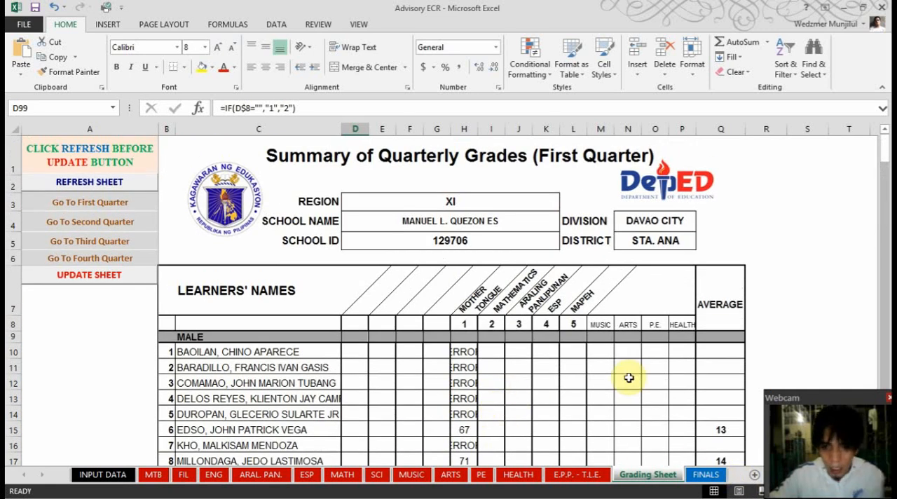
key(Left)
drag(883, 247, 883, 156)
click(120, 294)
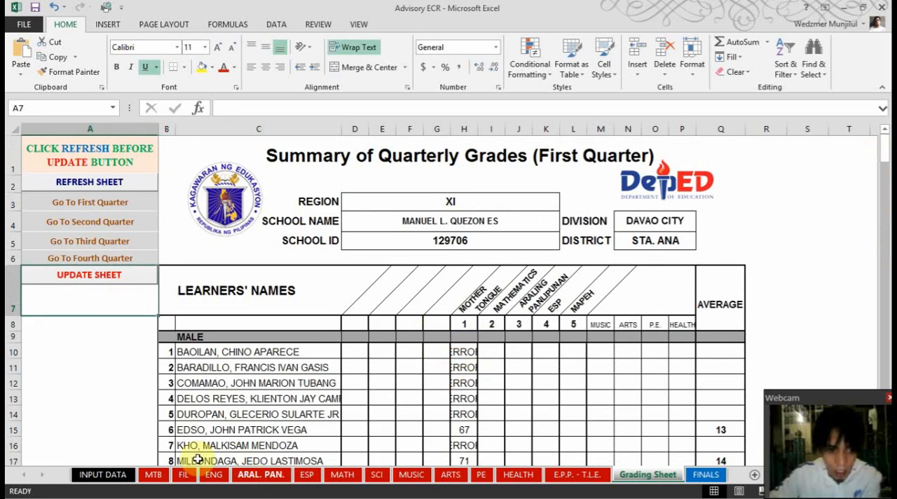
Enter 25 as the Highest Possible Score for Written Works 3 in cell L10 of the MTB sheet
click(155, 475)
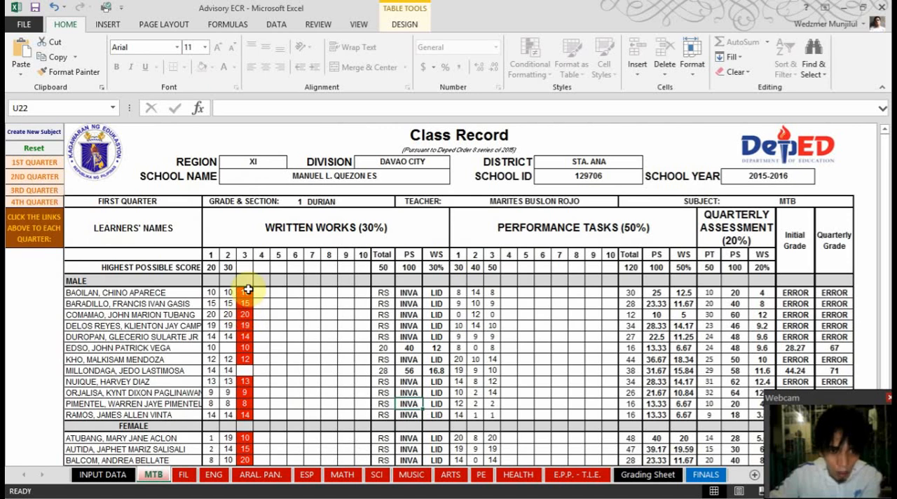
click(246, 267)
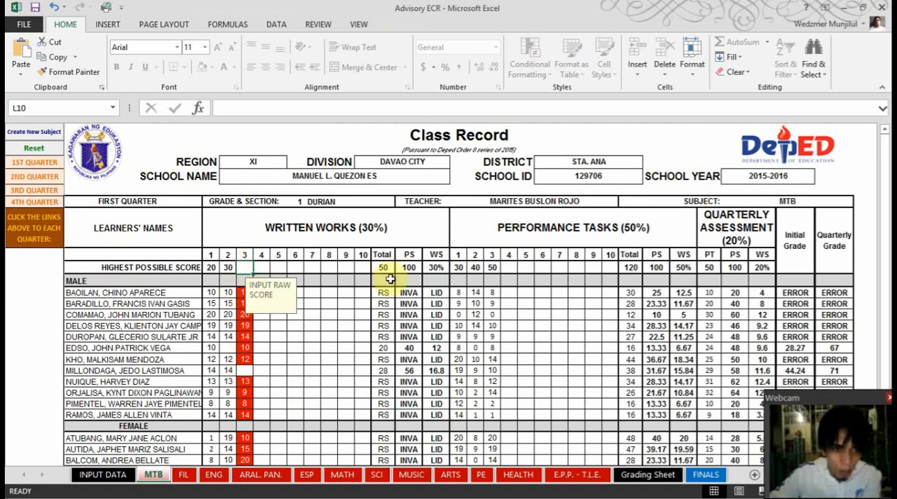
text(25)
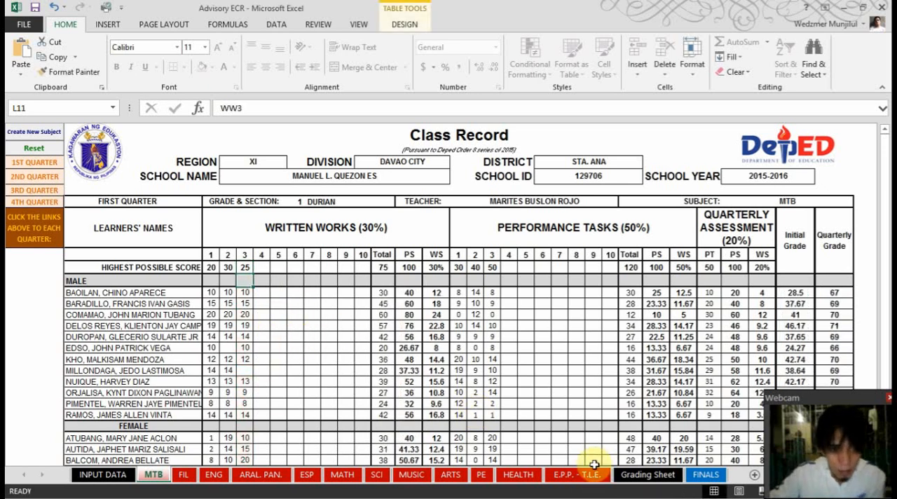
Go to the first-quarter section of the Grading Sheet and review the male learners' recomputed Mother Tongue grades
click(638, 475)
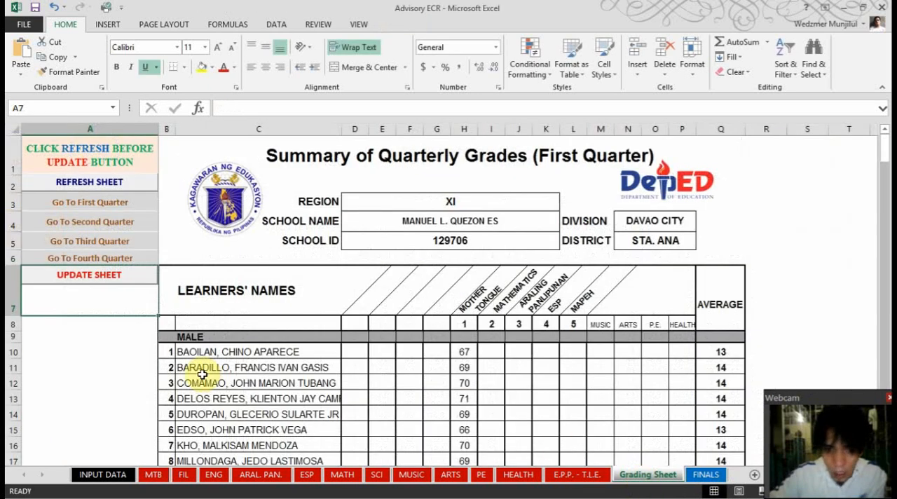
click(98, 211)
scroll(424, 376, down, 2)
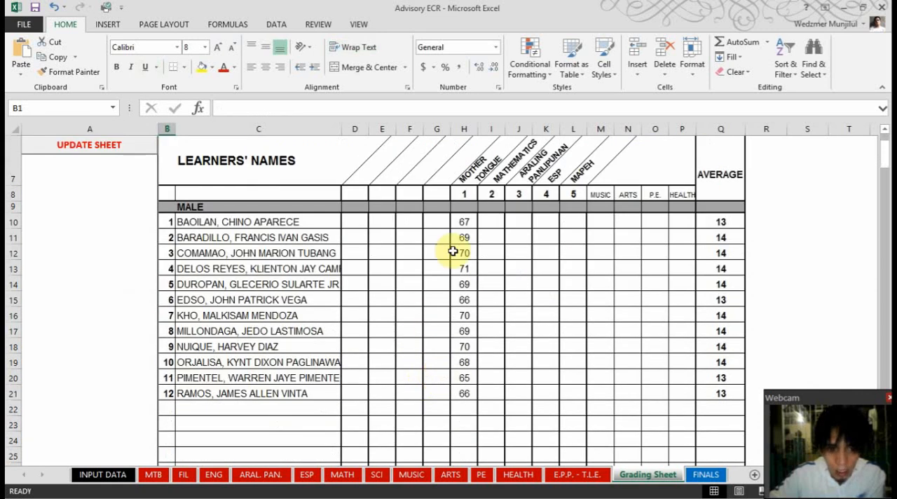
Refresh and update the Grading Sheet, and check the male and female learner rows in the first-quarter summary
scroll(503, 381, up, 2)
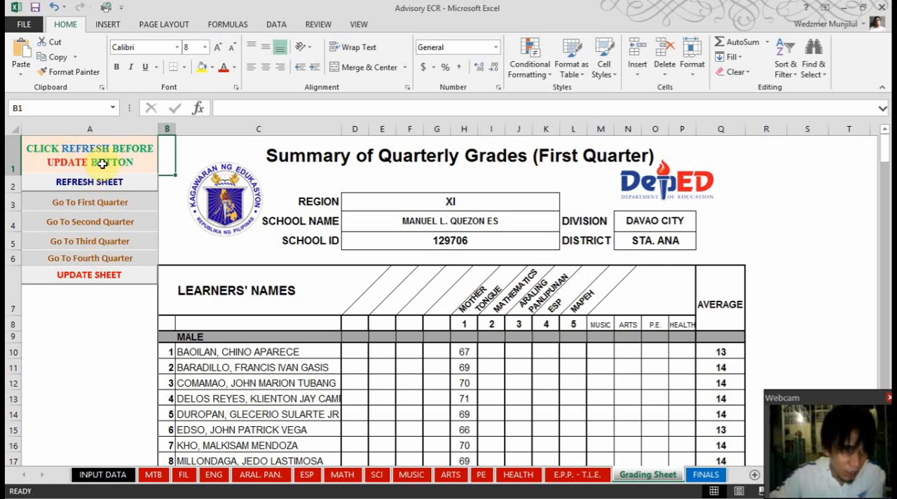
click(96, 187)
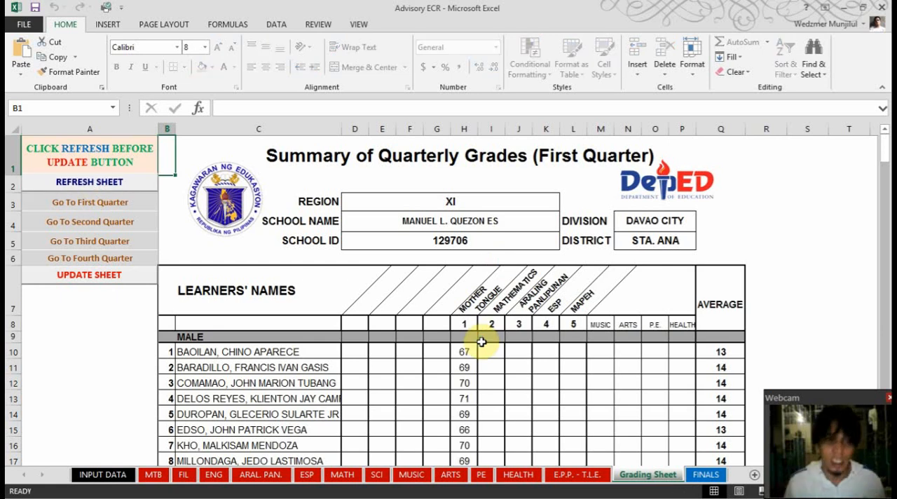
click(112, 284)
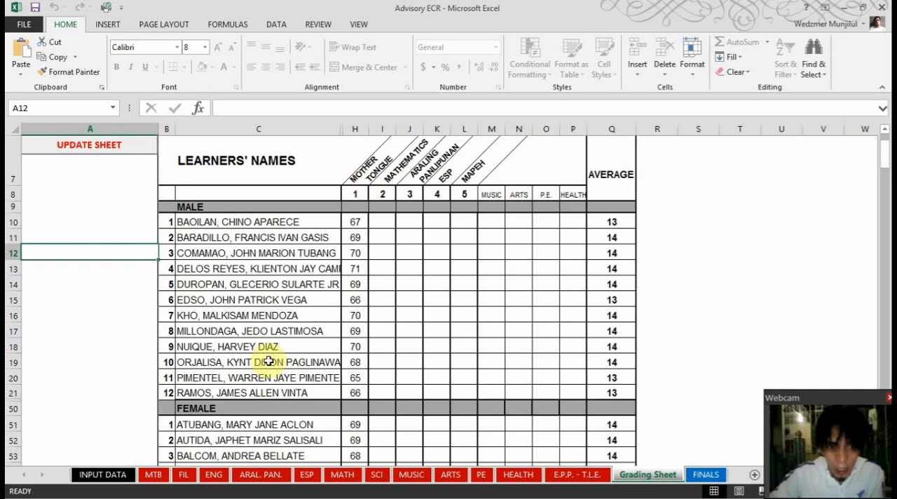
scroll(269, 364, down, 1)
scroll(268, 375, down, 1)
scroll(268, 375, down, 3)
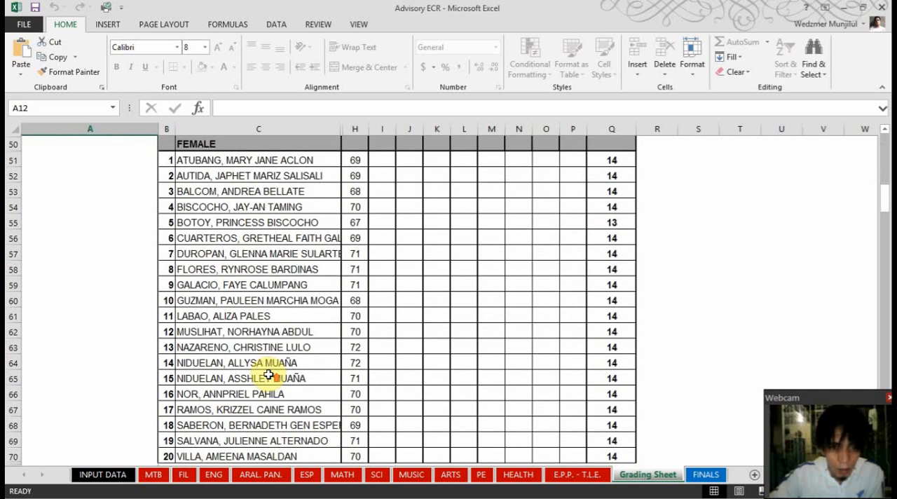
scroll(263, 370, up, 7)
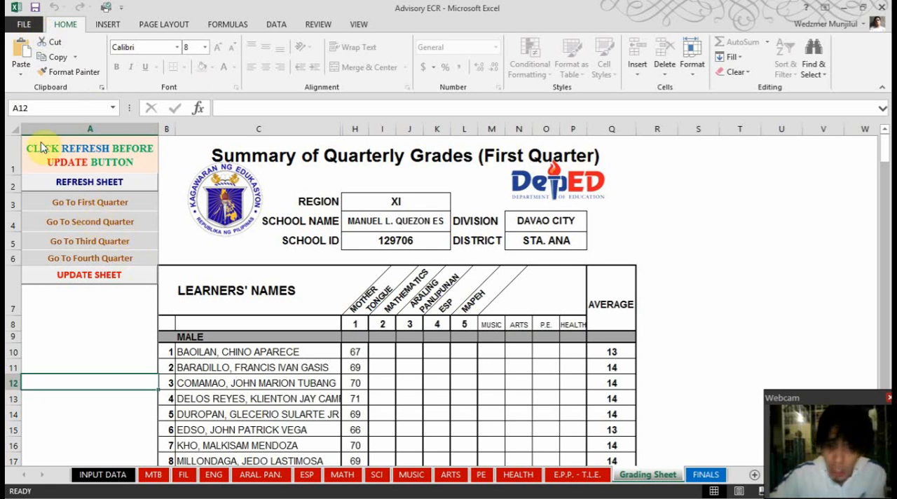
Preview the Grading Sheet's printout and check how the first-quarter summary splits across pages
click(25, 25)
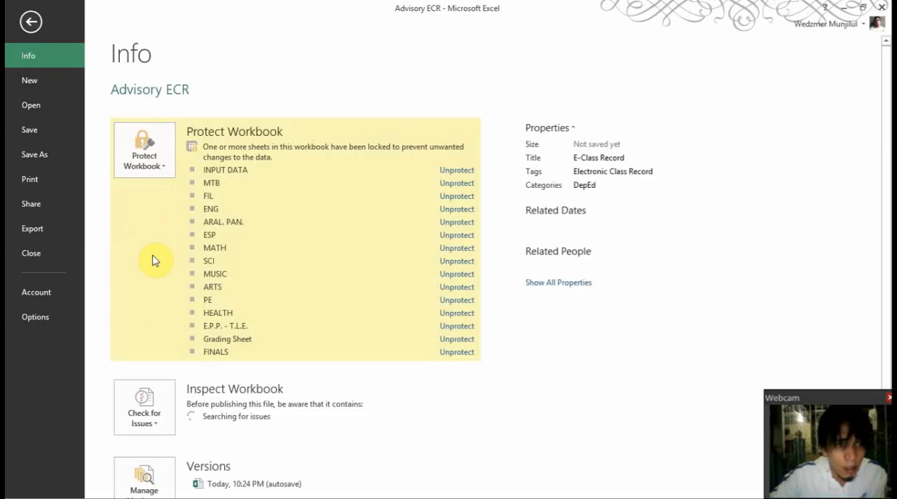
click(43, 181)
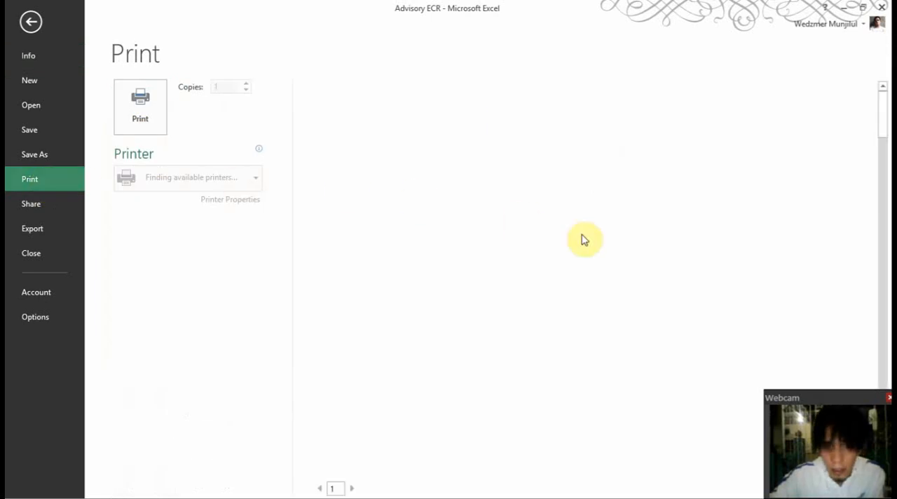
scroll(581, 284, down, 1)
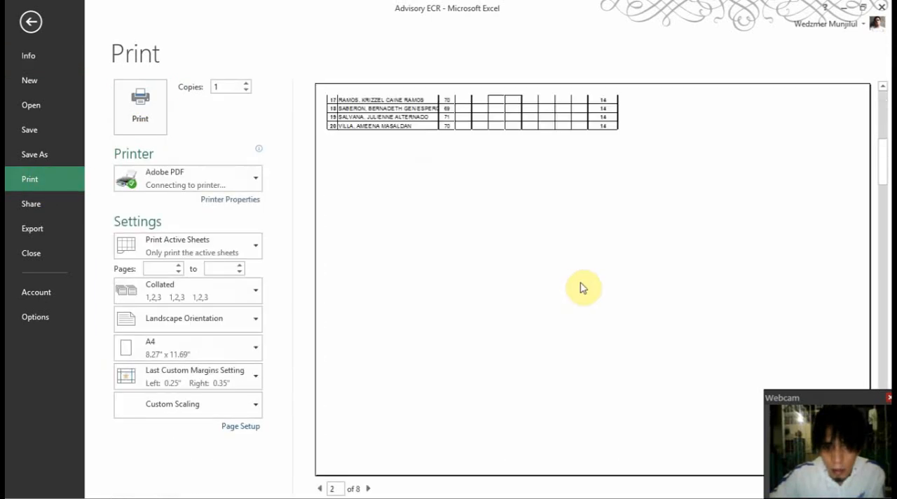
scroll(581, 287, up, 1)
scroll(579, 271, down, 1)
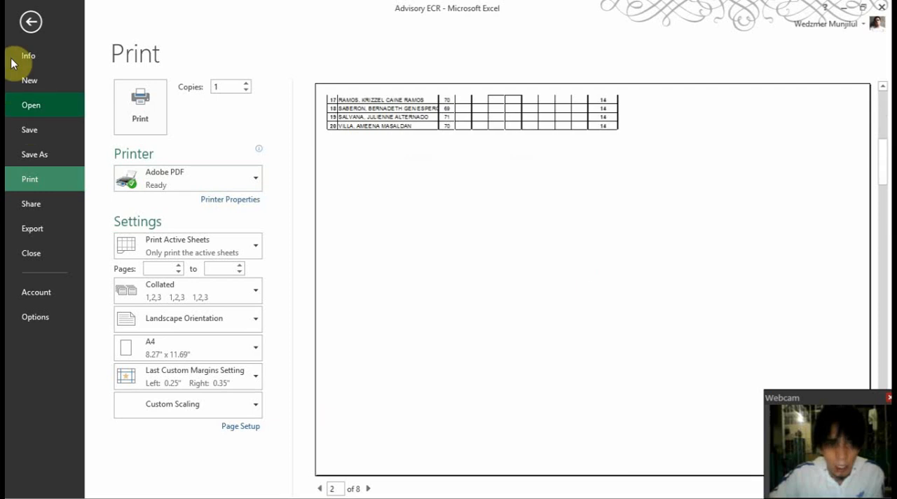
click(31, 22)
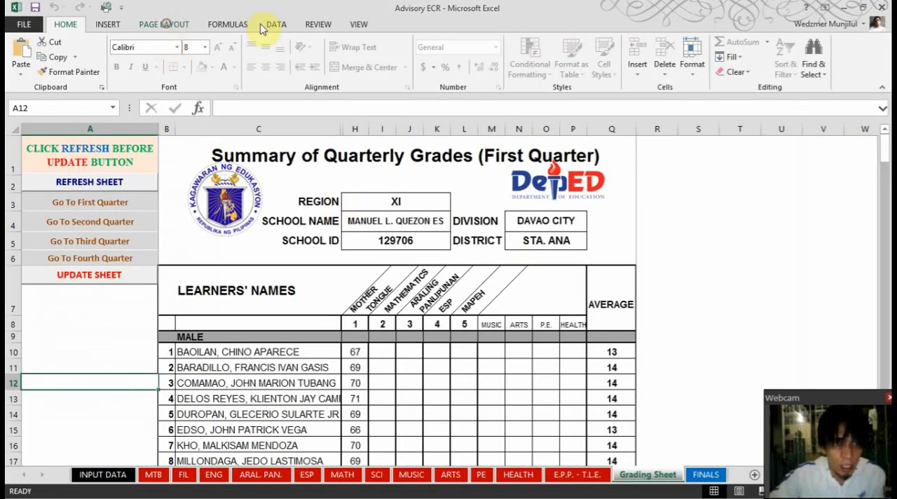
Set the Grading Sheet's page orientation to portrait and check the first-quarter page in the print preview
click(164, 25)
click(180, 67)
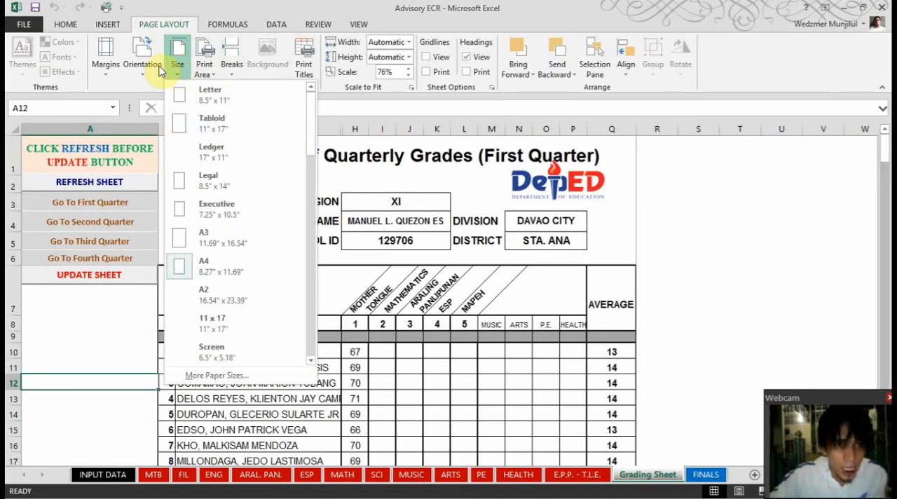
click(149, 64)
click(161, 116)
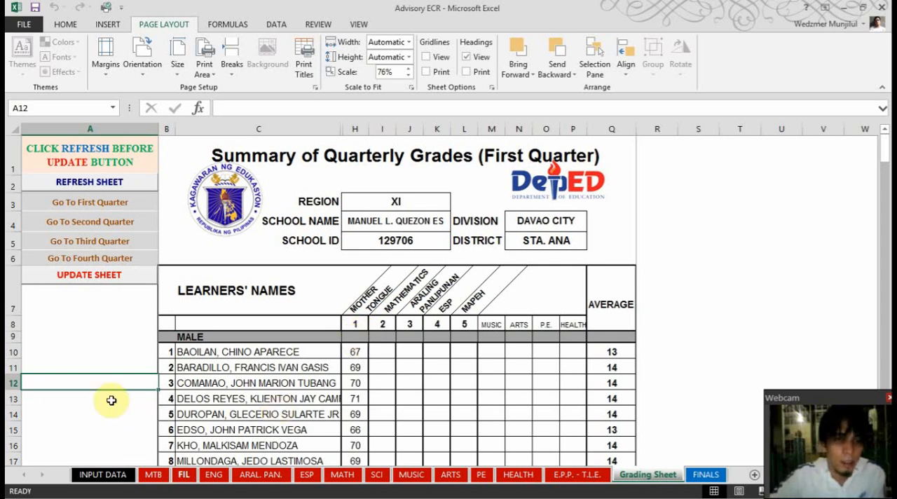
click(66, 24)
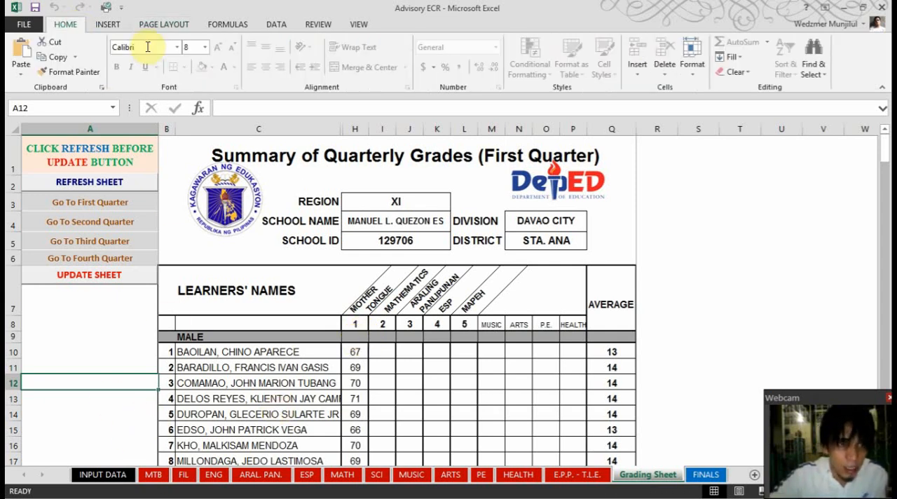
click(24, 25)
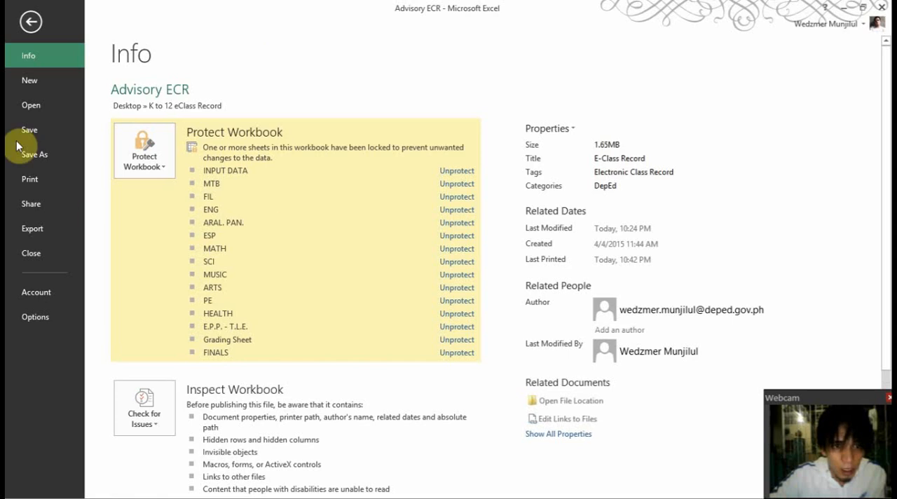
click(25, 178)
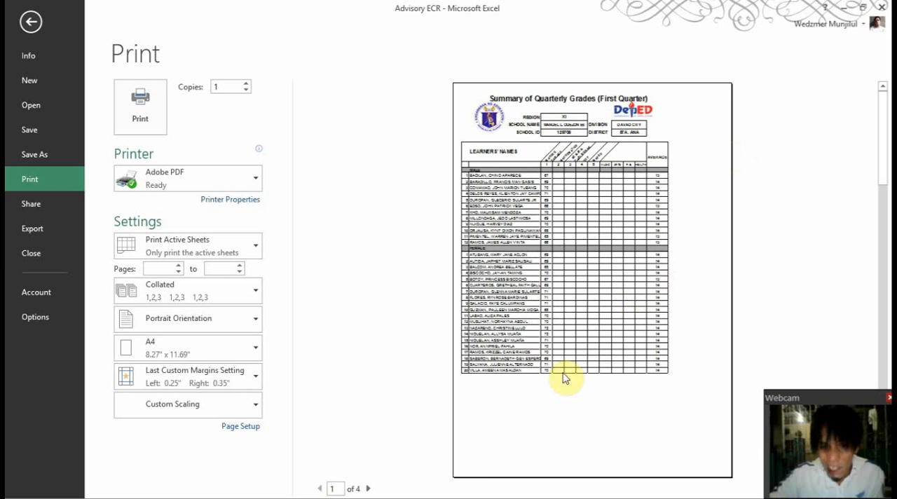
click(31, 24)
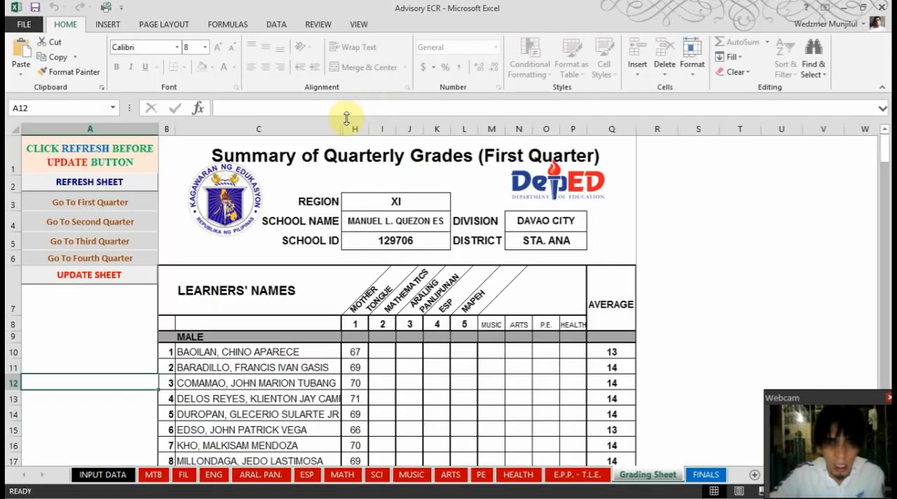
Set the Grading Sheet's print scale to 85%
click(175, 24)
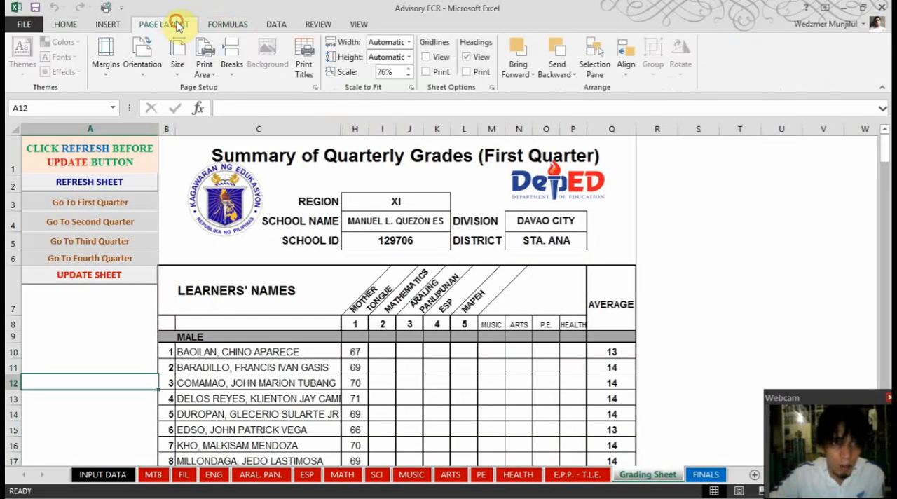
click(408, 68)
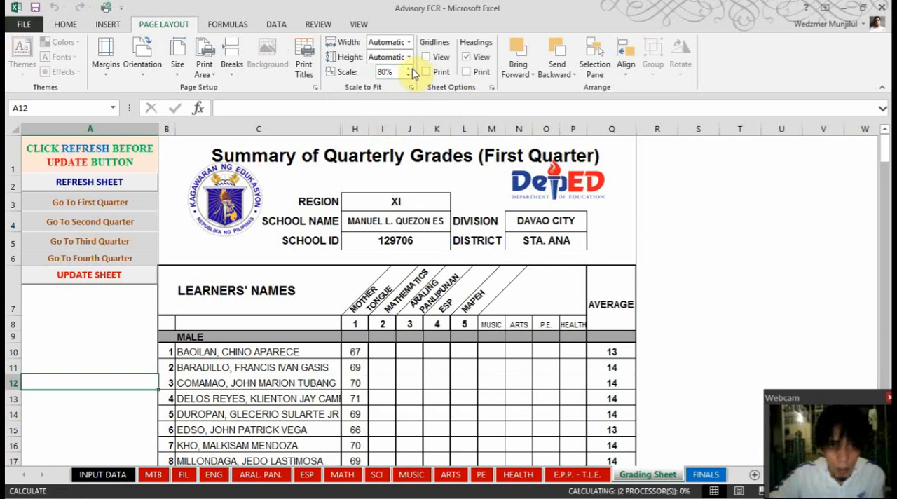
click(410, 68)
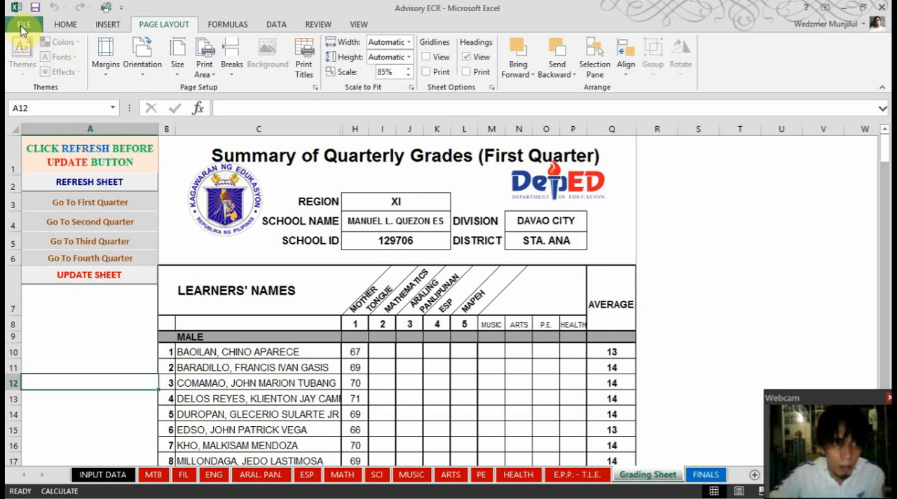
Page through the print preview to check whether each quarter's summary fits on its page
click(23, 28)
click(58, 185)
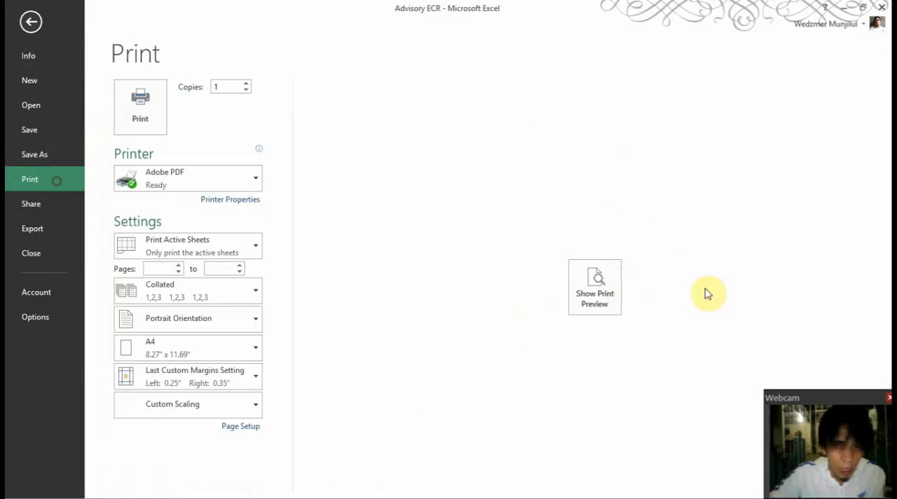
click(604, 295)
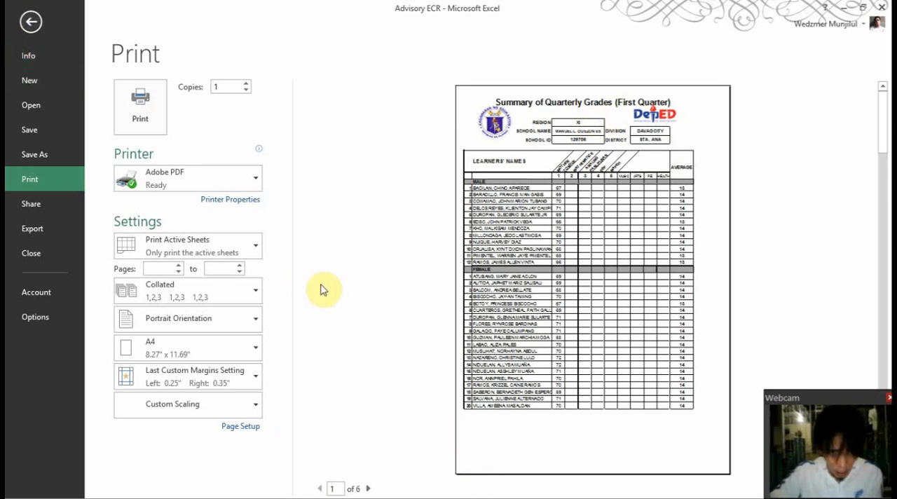
scroll(329, 286, down, 1)
scroll(357, 286, down, 2)
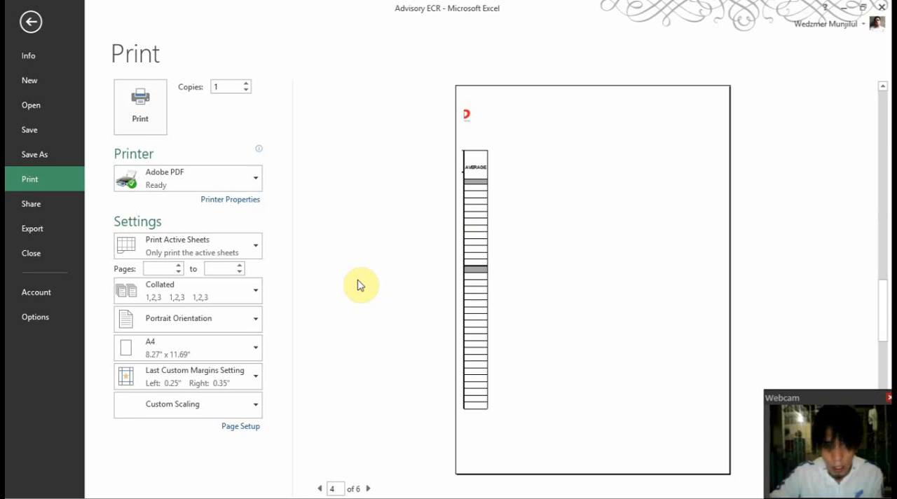
scroll(358, 285, up, 2)
scroll(357, 283, down, 1)
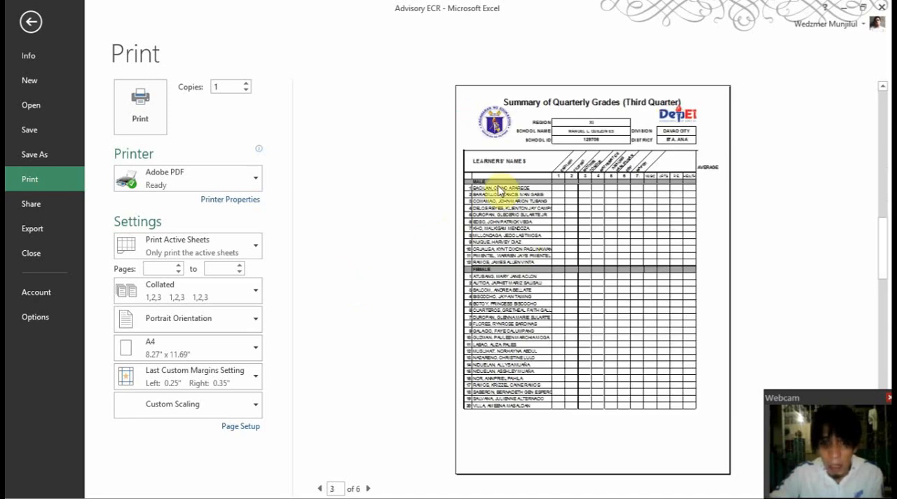
click(31, 21)
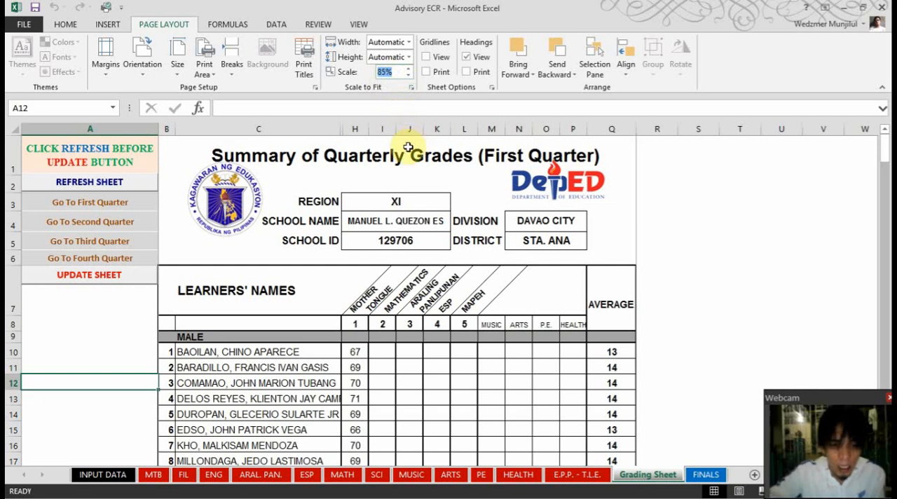
Set the print scale to 76% and review all pages of the Grading Sheet in the print preview
key(Return)
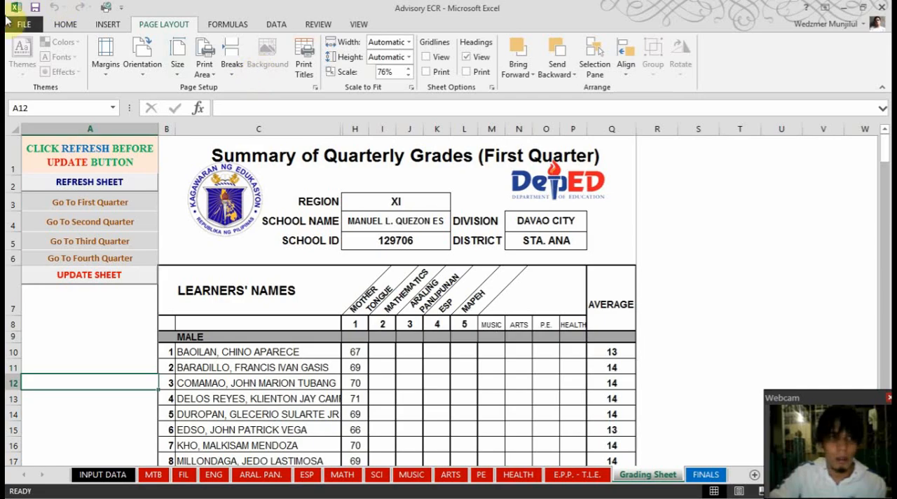
click(21, 24)
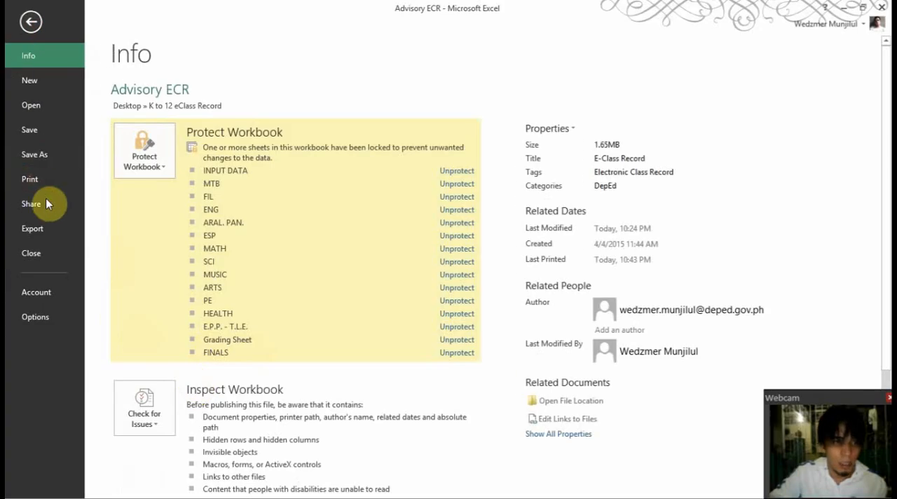
click(30, 179)
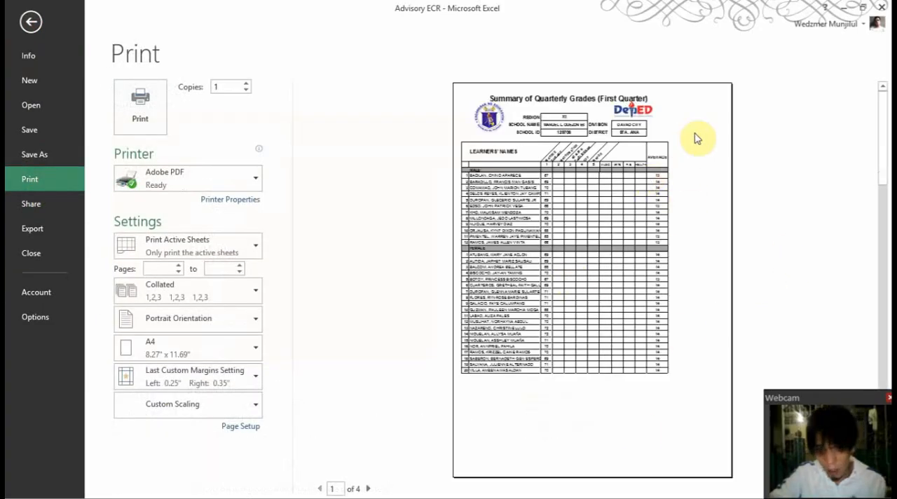
click(368, 488)
click(368, 488)
click(368, 489)
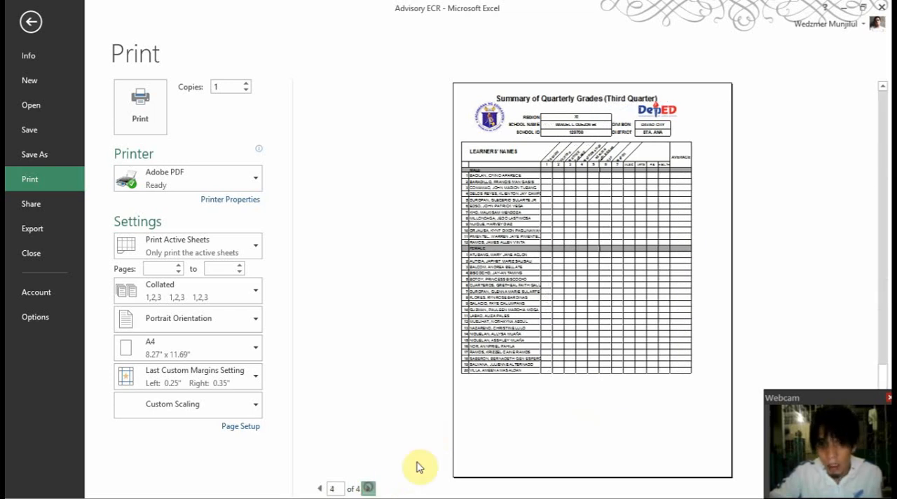
click(31, 21)
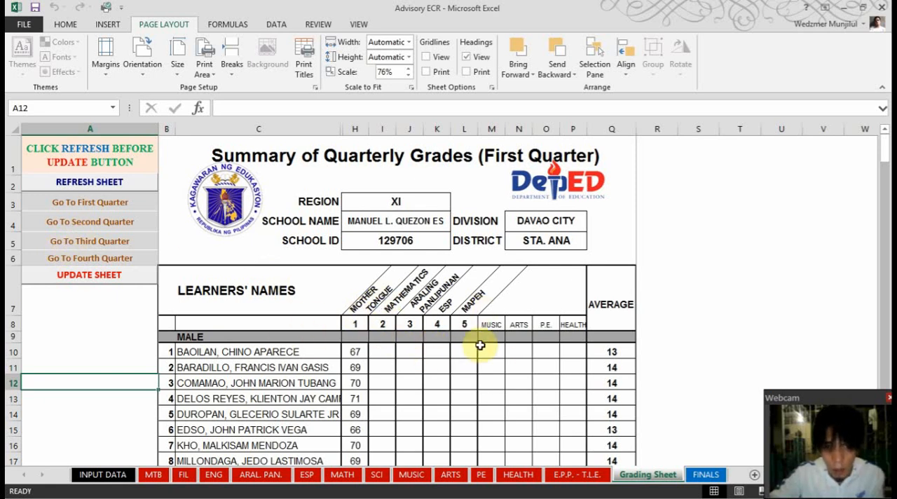
Review the subject columns in the second-quarter and third-quarter summaries of the Grading Sheet
click(108, 226)
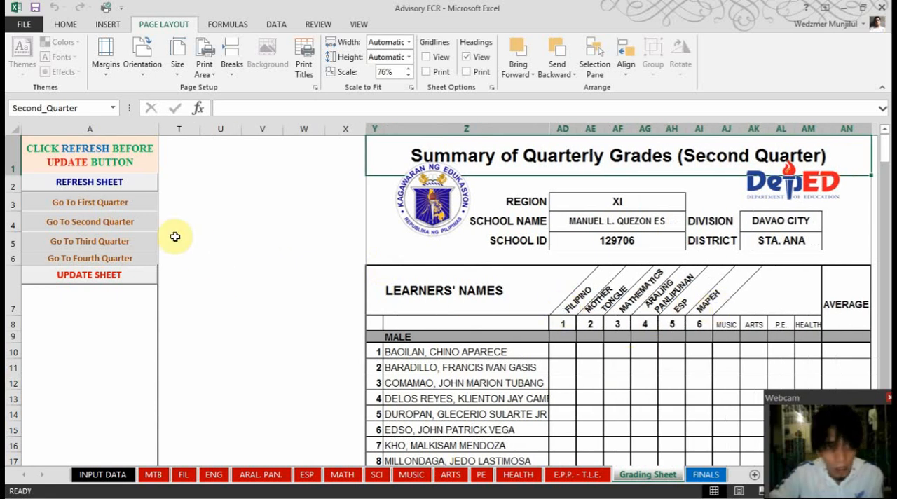
click(113, 244)
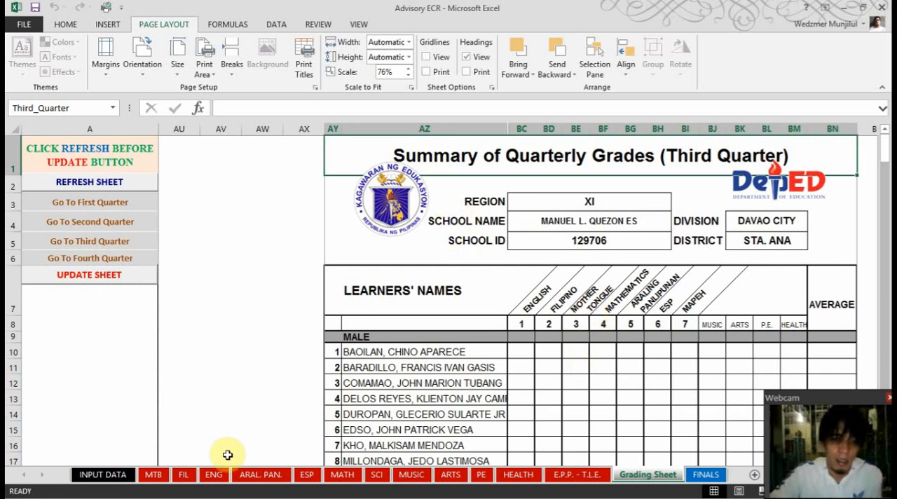
Set the grade level to 4 on the INPUT DATA sheet and go to the Grading Sheet's first-quarter summary
click(102, 475)
click(259, 209)
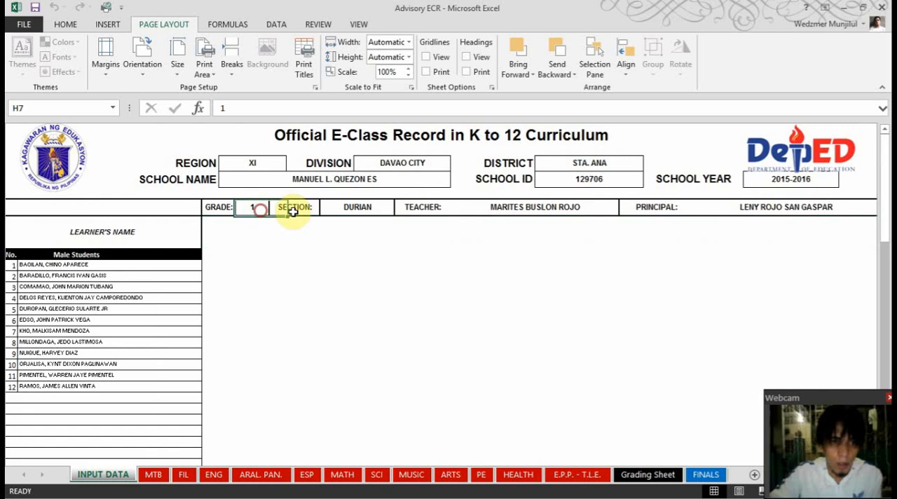
text(4)
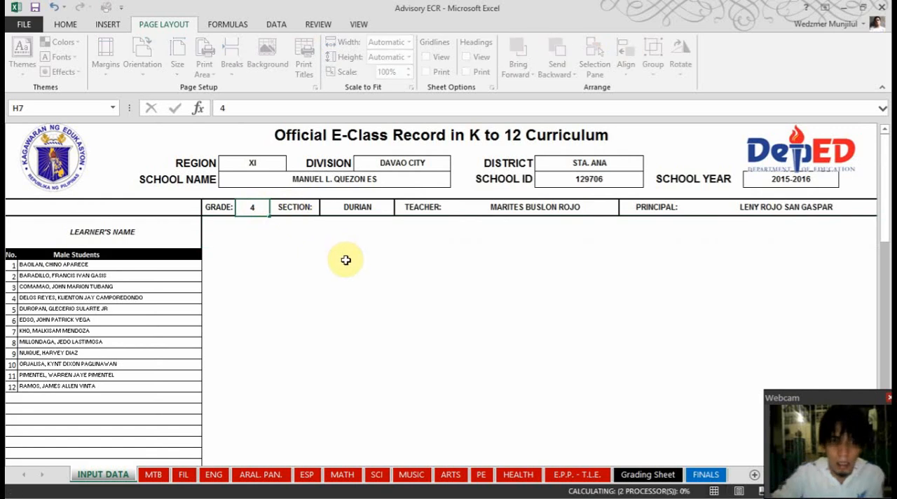
click(663, 476)
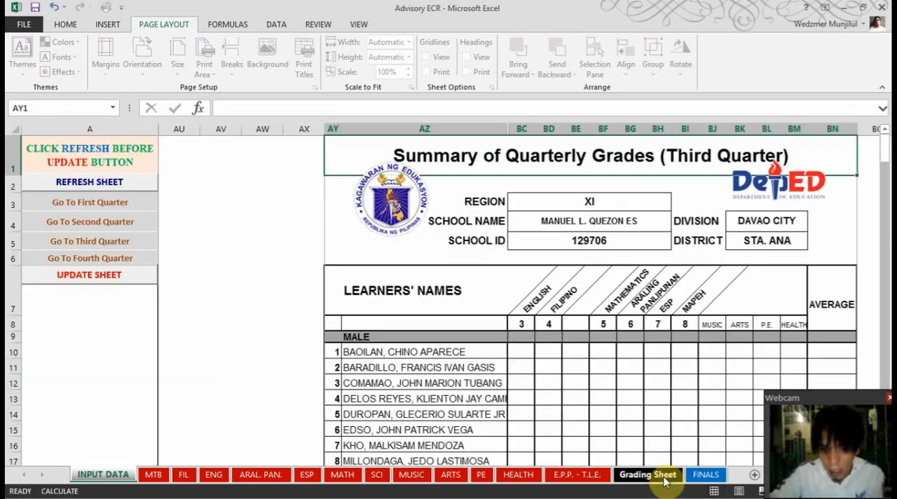
click(96, 203)
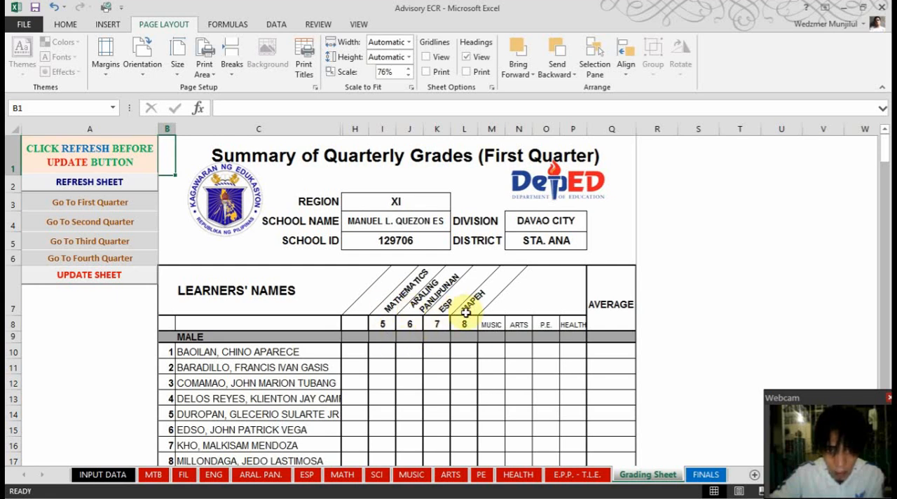
Refresh and update the Grading Sheet for grade 4, and look over its first-quarter summary
click(88, 182)
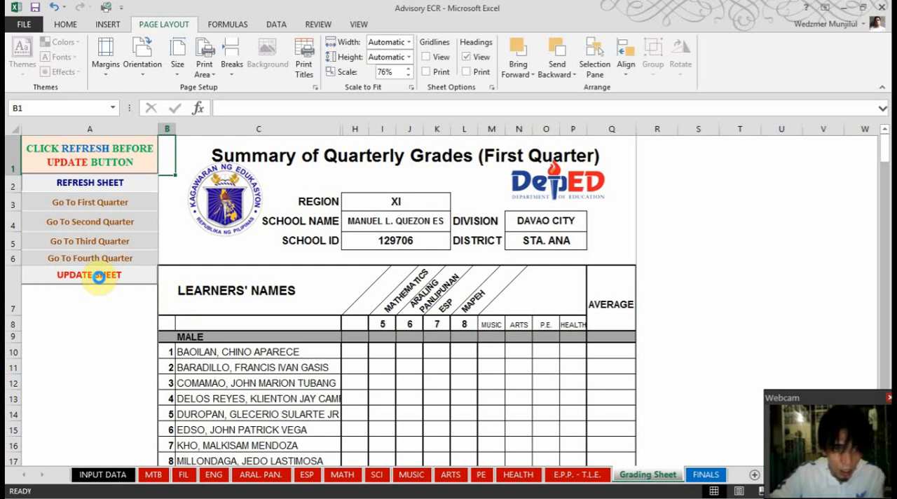
click(99, 276)
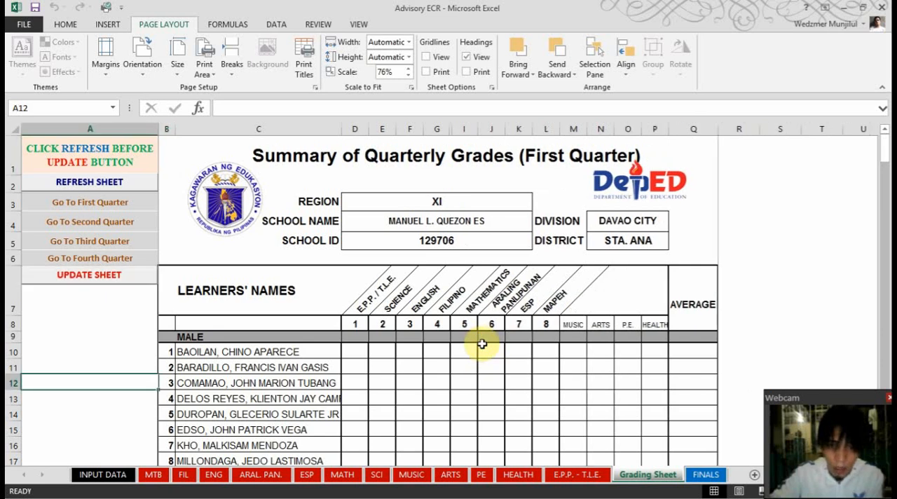
scroll(675, 249, down, 8)
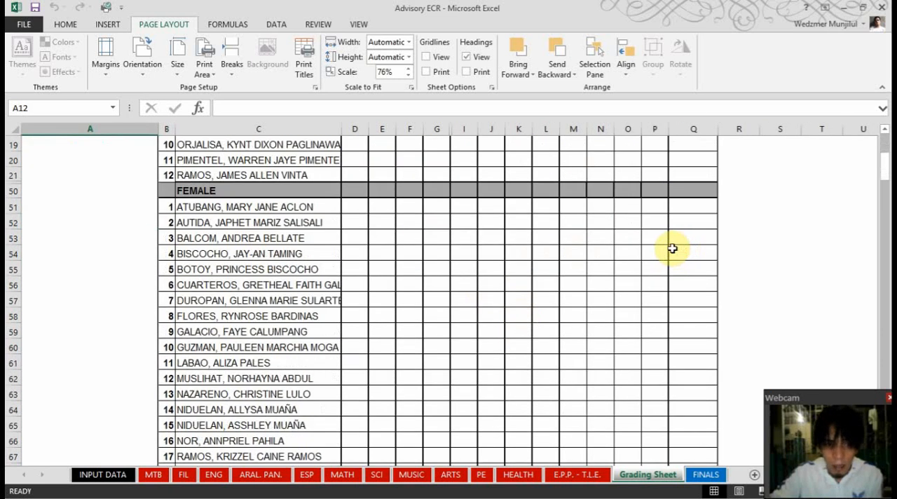
scroll(636, 315, up, 10)
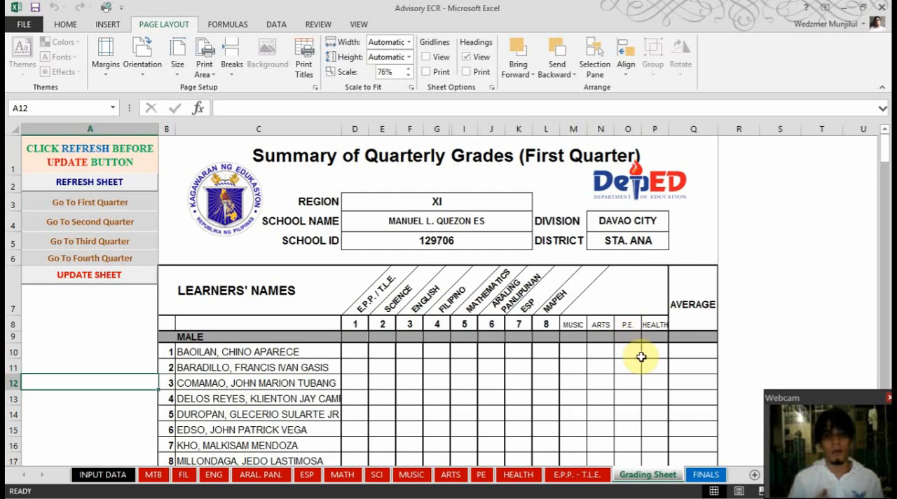
Check the first-quarter summary of the Grading Sheet in the print preview and return to the sheet
click(24, 25)
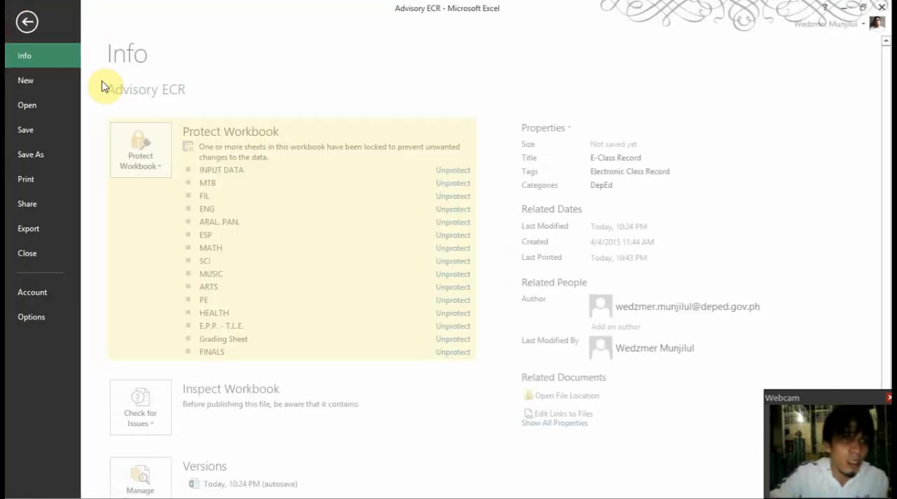
click(47, 181)
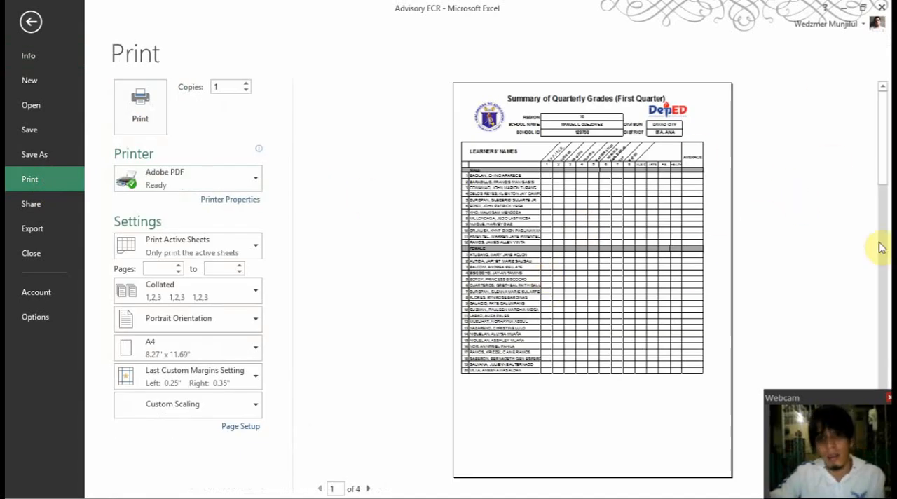
click(31, 22)
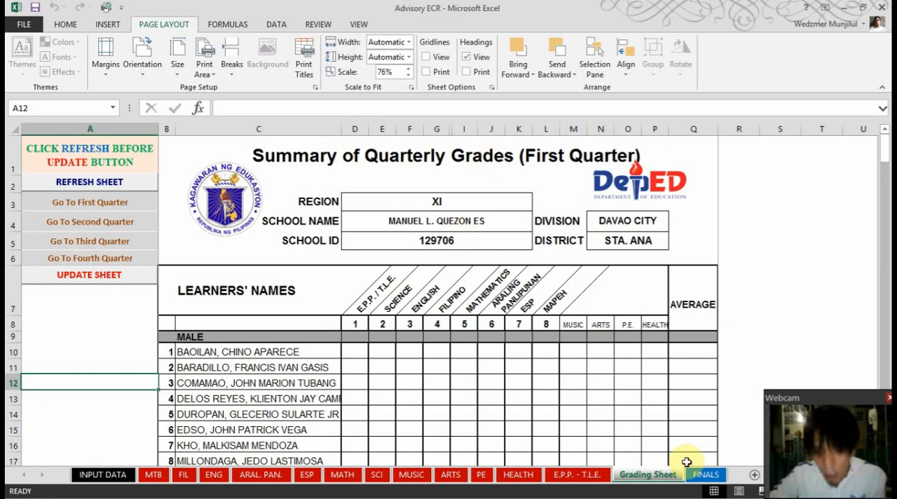
Set the grade level to 1 on the INPUT DATA sheet and go to the FINALS sheet
click(706, 475)
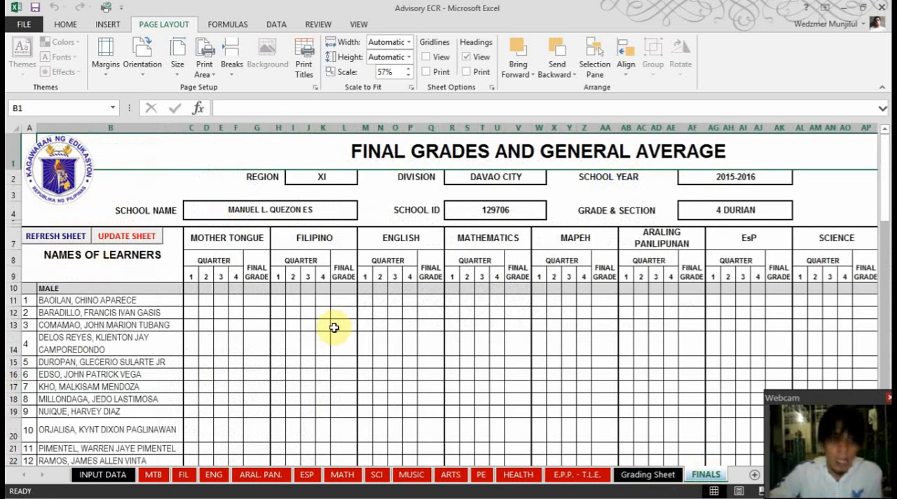
click(120, 474)
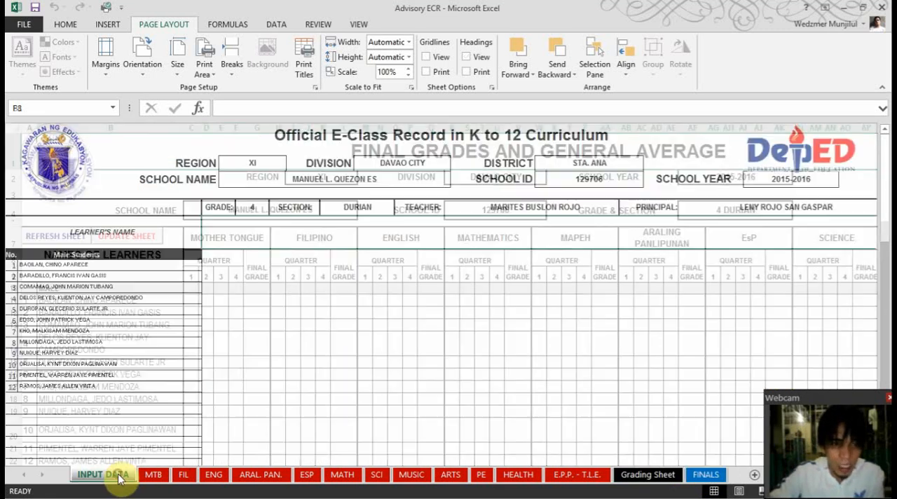
click(255, 210)
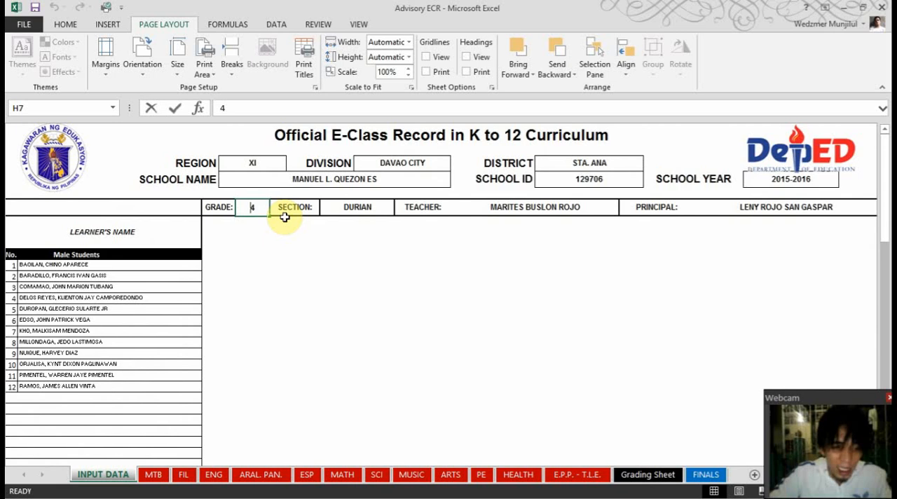
text(1)
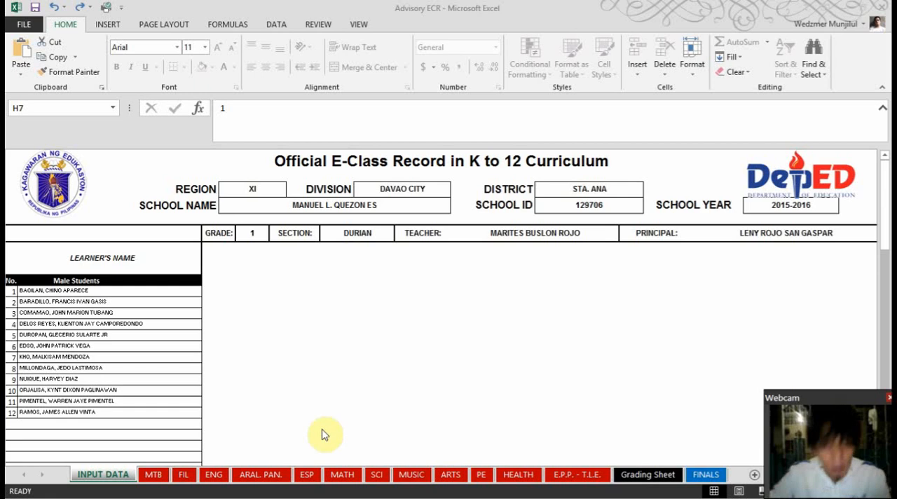
click(706, 476)
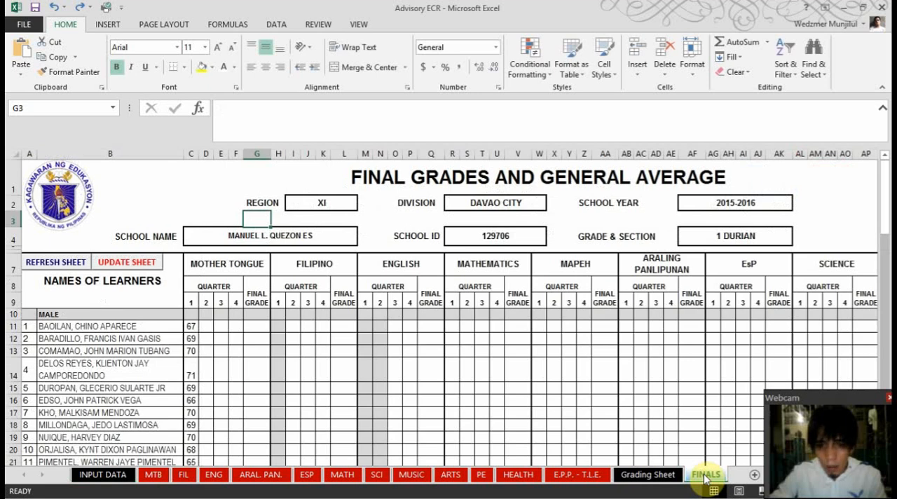
Refresh and update the FINALS sheet for grade 1, and look through the male and female learner rows
click(56, 264)
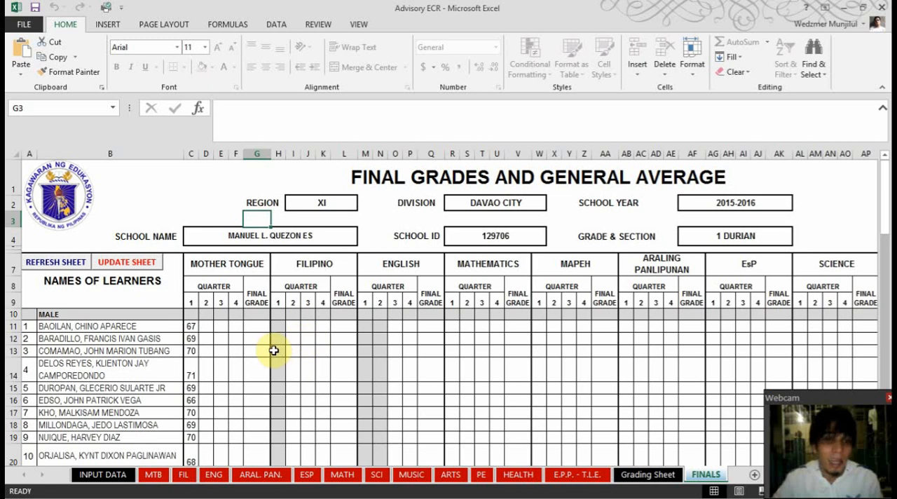
click(129, 262)
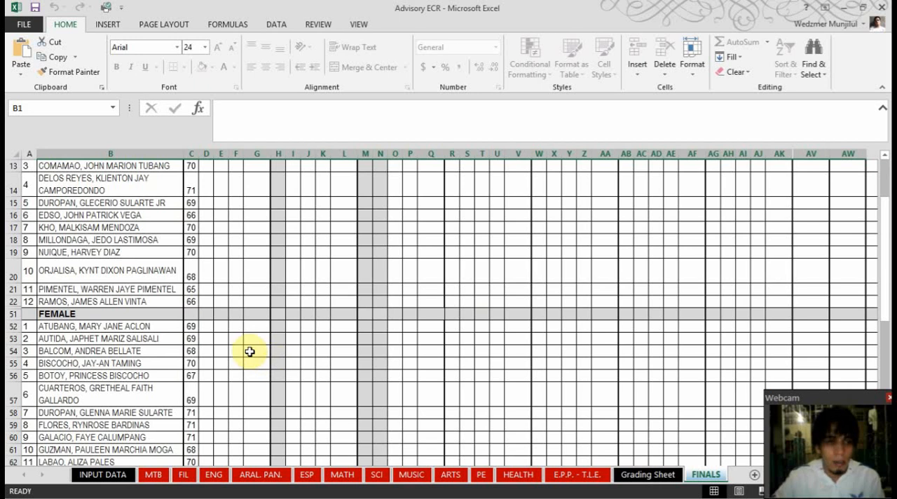
scroll(203, 310, down, 3)
scroll(210, 321, up, 7)
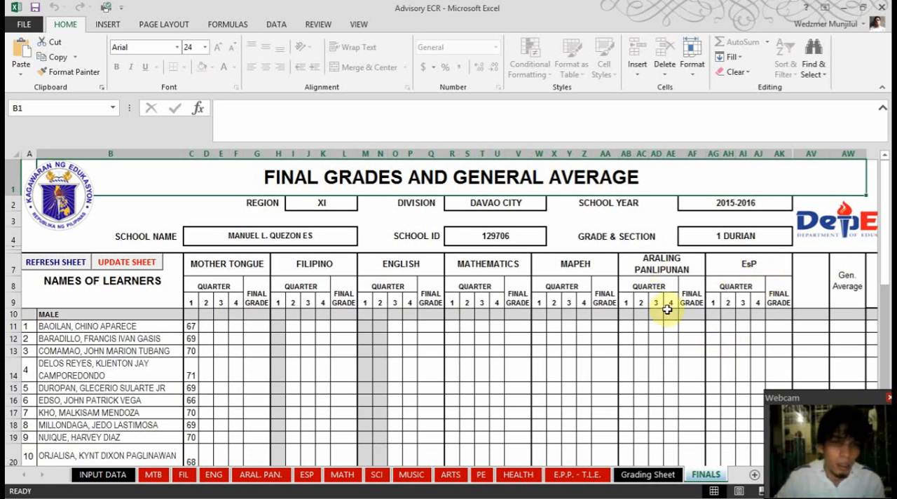
Set the grade level to 2 on the INPUT DATA sheet, and refresh and update the FINALS sheet
click(110, 474)
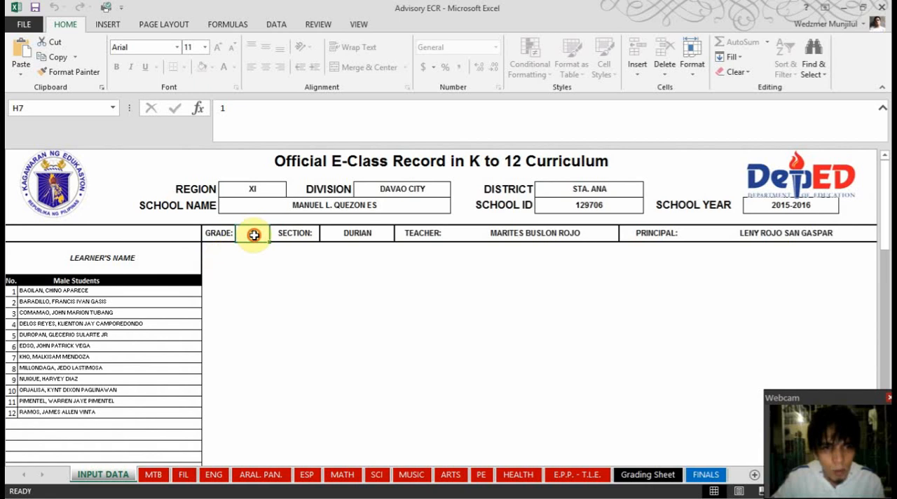
text(2)
key(Return)
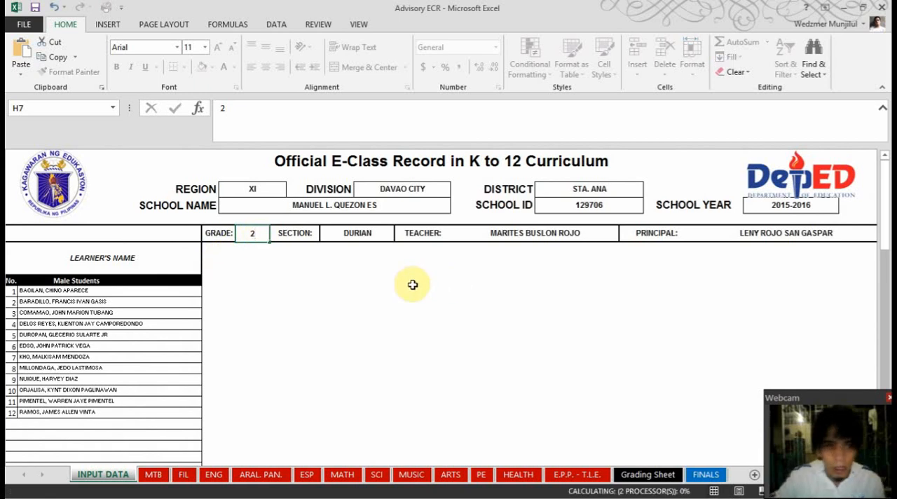
click(703, 475)
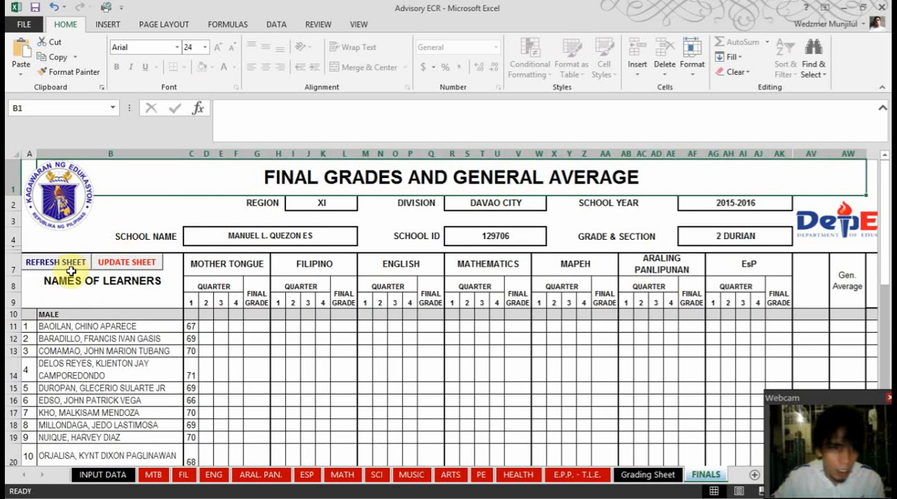
click(131, 263)
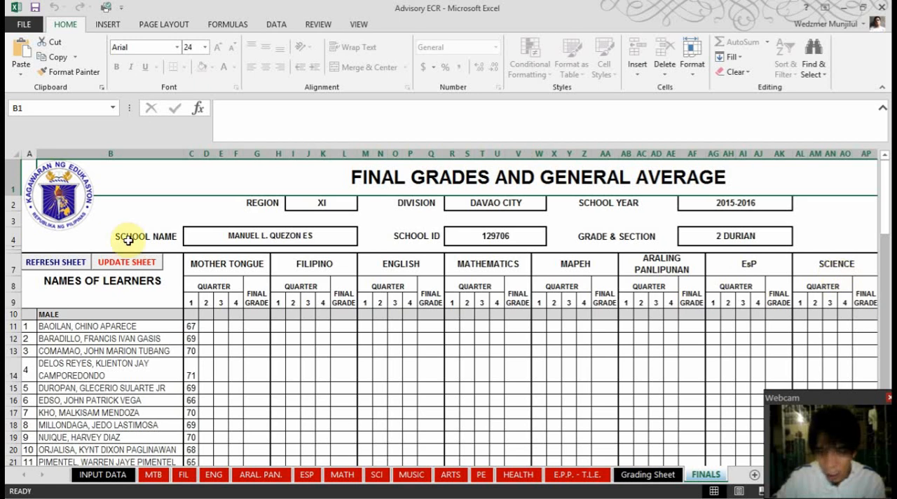
click(138, 267)
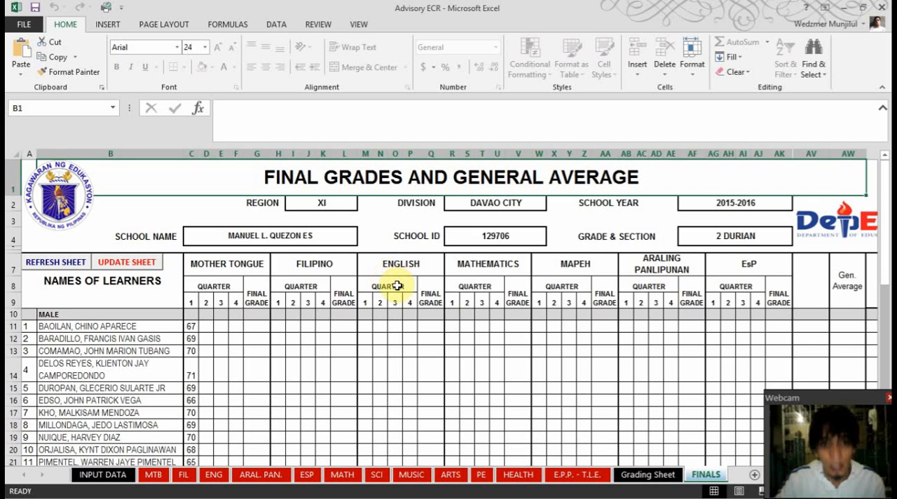
click(322, 265)
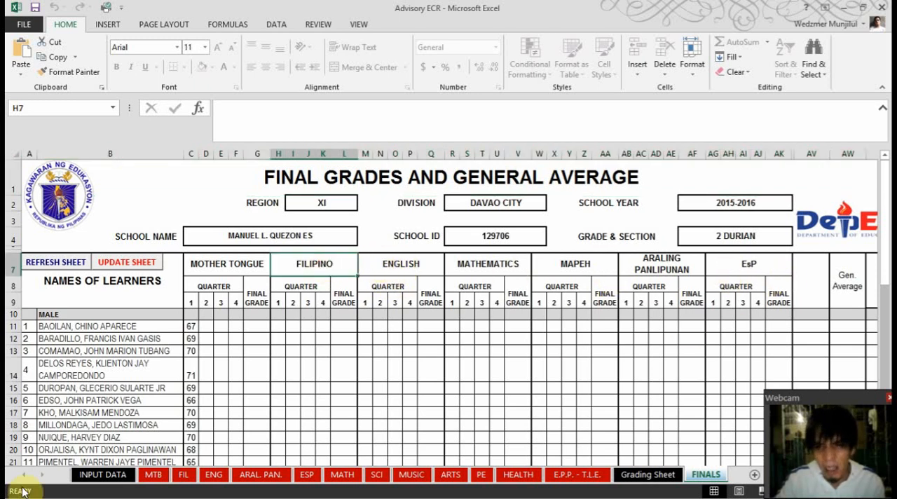
Change the grade level to 4 on the INPUT DATA sheet, and refresh and update the FINALS sheet to match
click(116, 475)
click(252, 232)
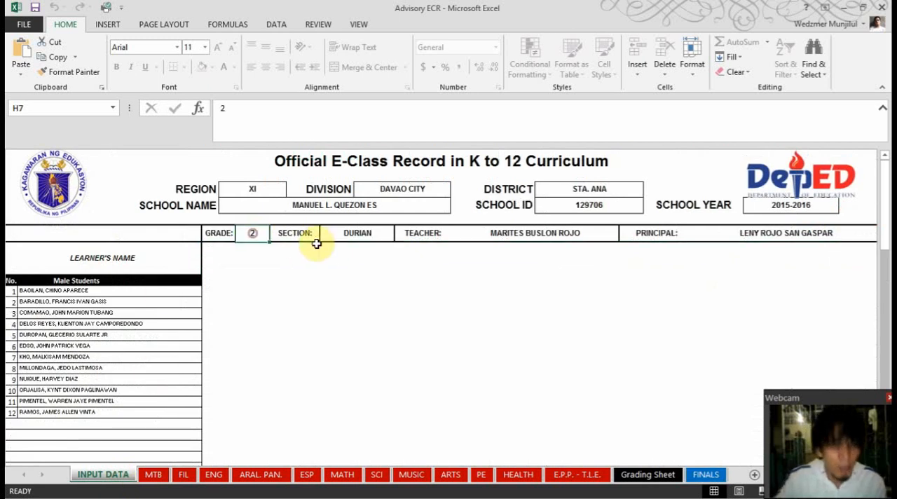
text(4)
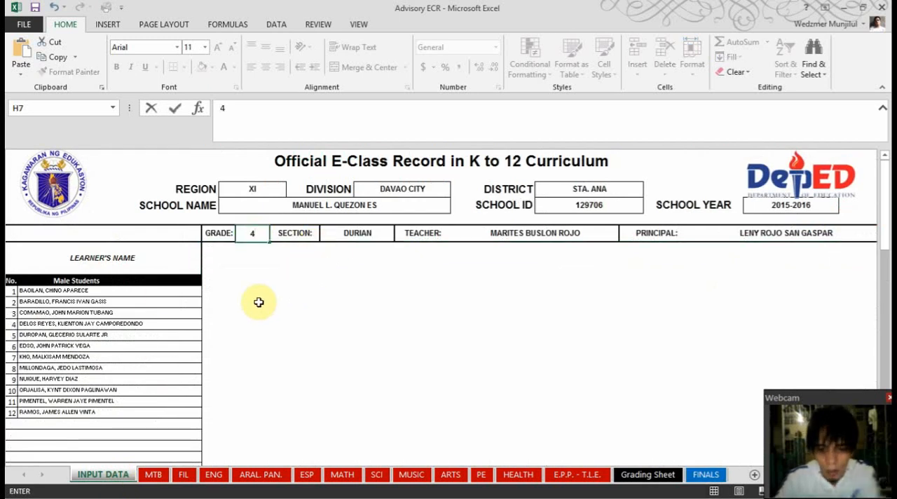
key(Return)
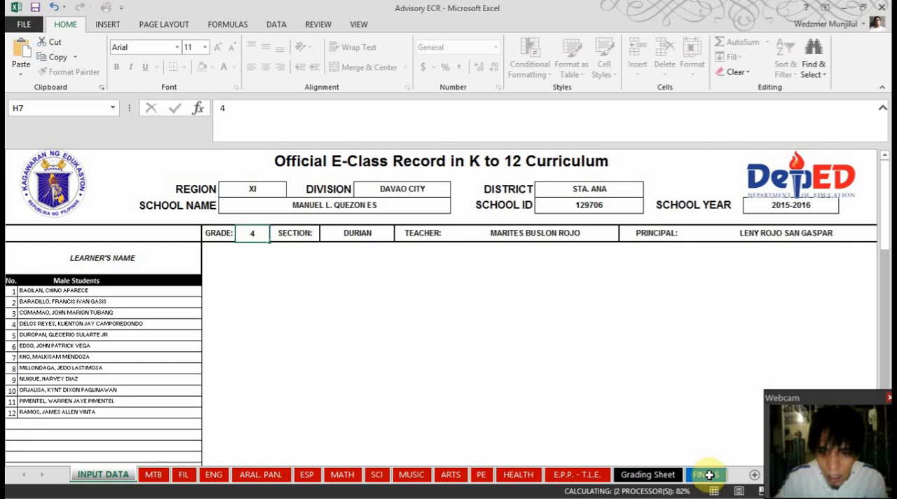
click(710, 475)
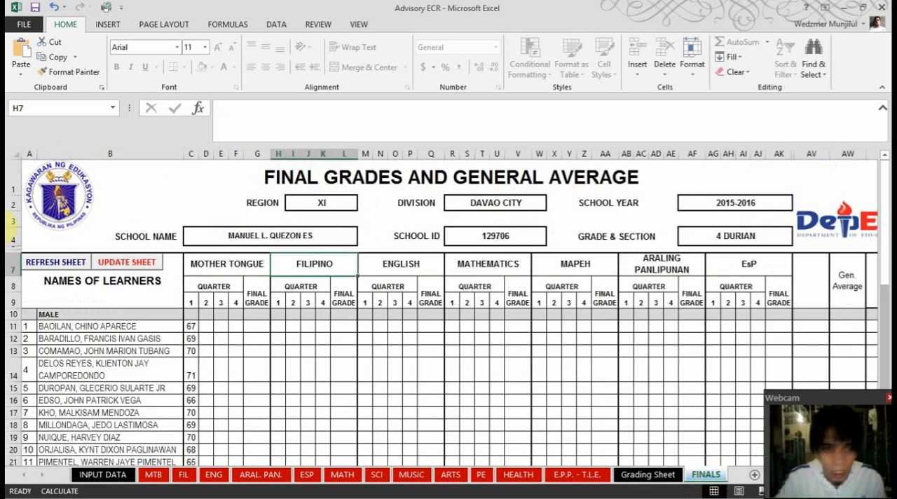
click(38, 263)
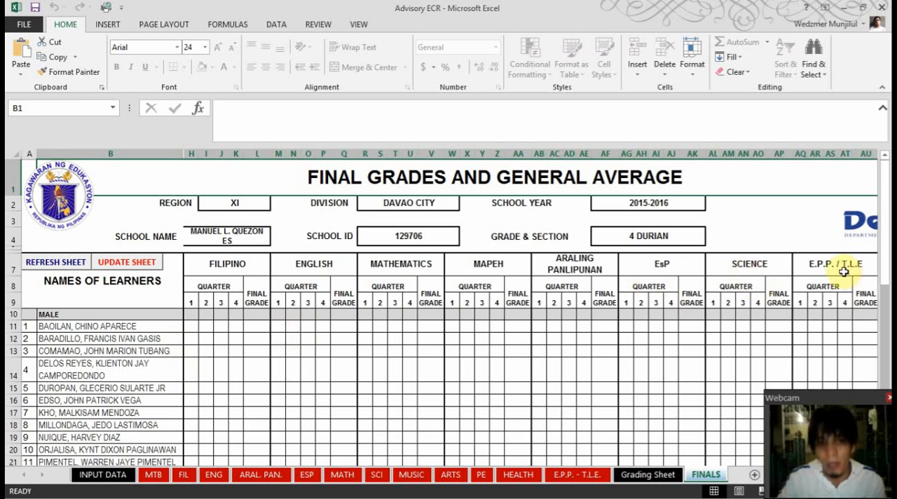
Set the grade level back to 1 on the INPUT DATA sheet, and refresh and update the FINALS sheet
click(102, 474)
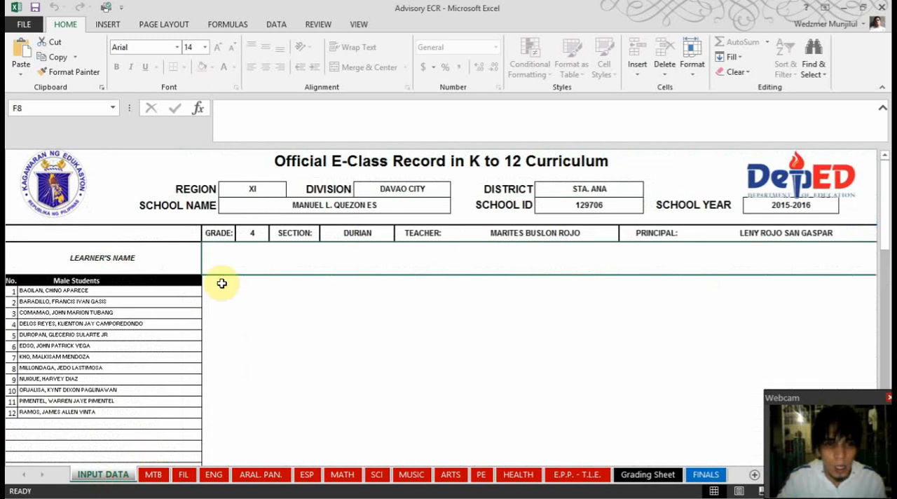
click(251, 234)
text(1)
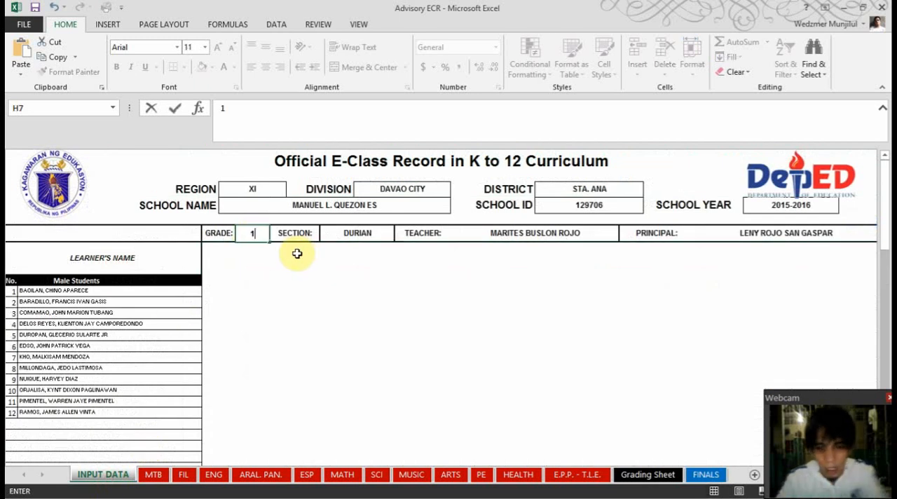
key(Return)
click(706, 479)
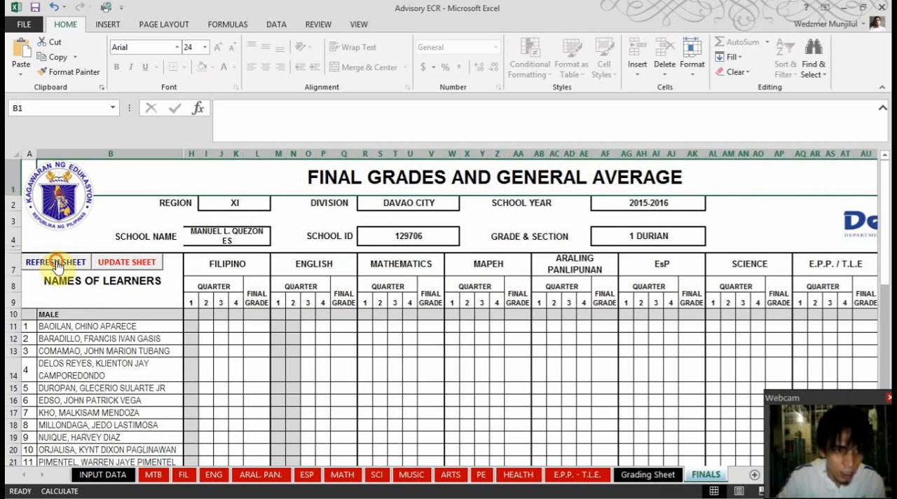
click(136, 264)
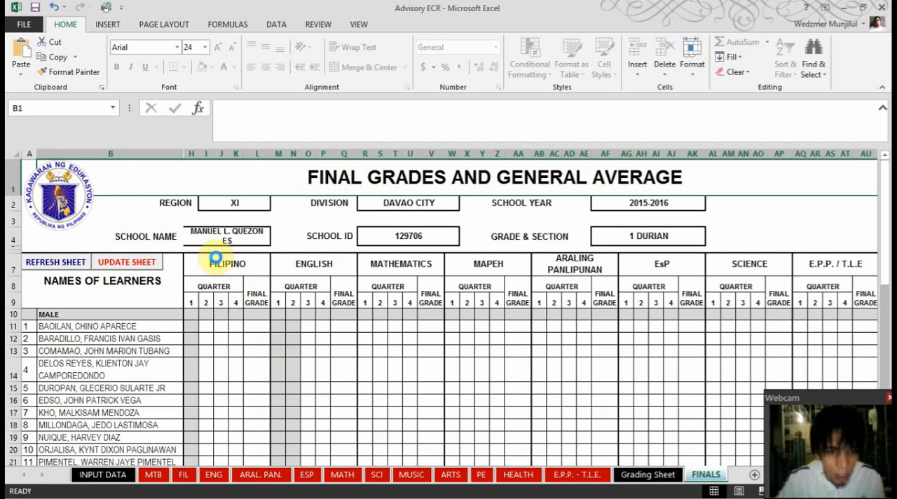
click(130, 264)
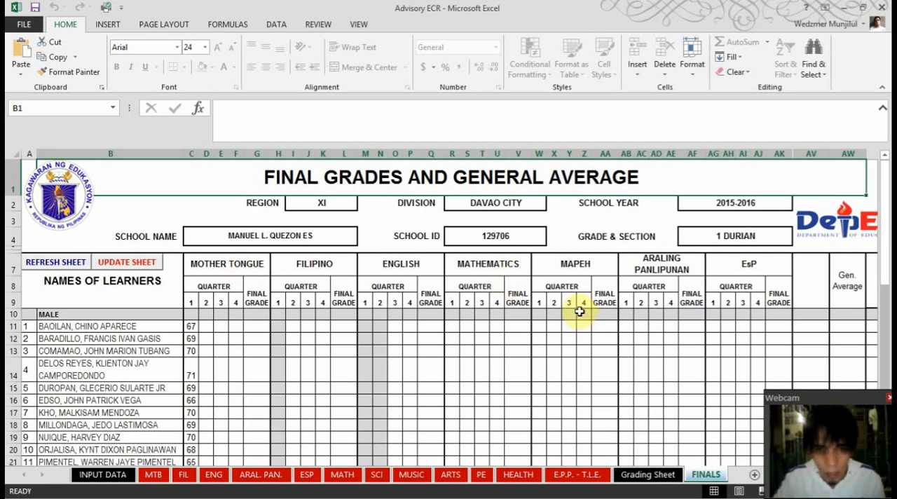
Review the FINALS sheet's learner rows and its subject, general average and ranking columns, and return to cell A1
scroll(692, 253, down, 1)
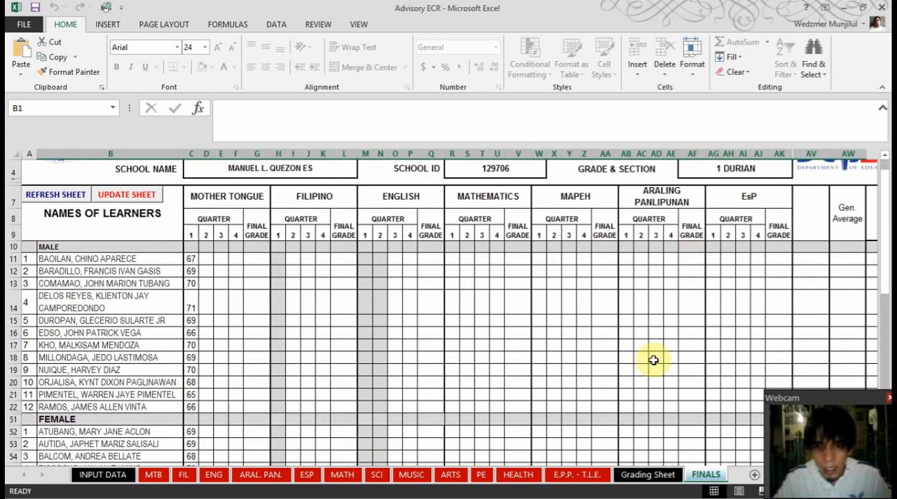
scroll(443, 330, down, 6)
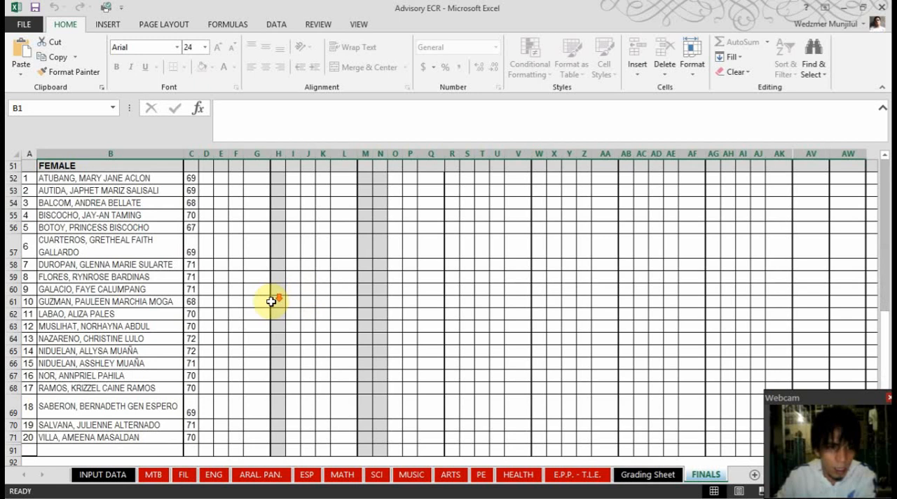
scroll(271, 302, down, 3)
scroll(271, 301, up, 9)
key(Right)
key(Right)
key(Left)
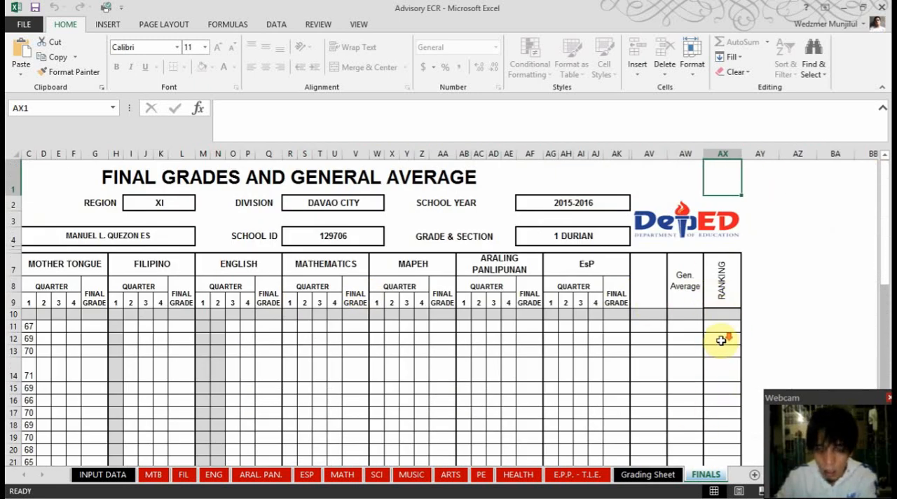
scroll(722, 340, down, 5)
scroll(715, 332, up, 5)
key(ctrl+Home)
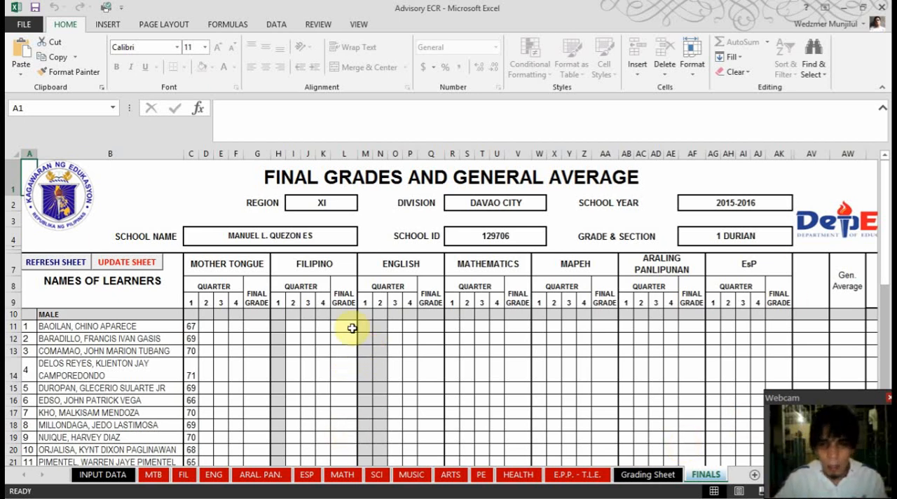
Refresh and update the Grading Sheet for grade 1, and check its First Quarter subject columns
click(651, 474)
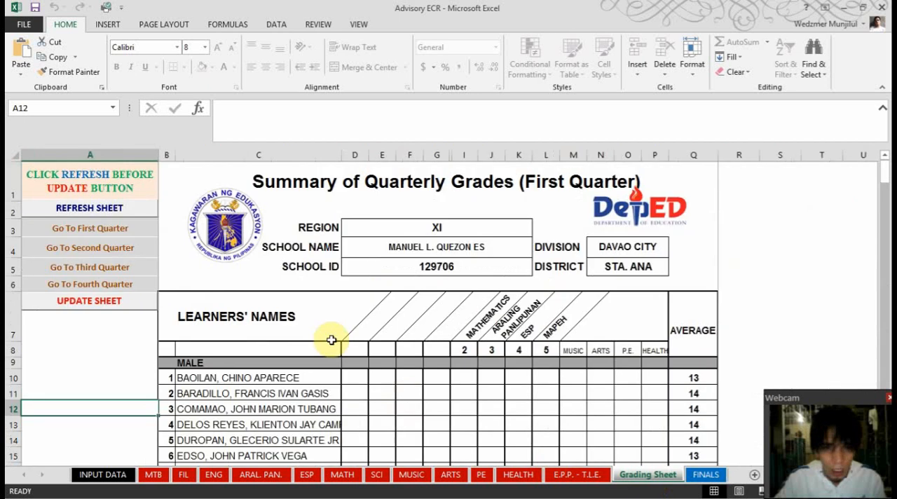
scroll(394, 320, down, 4)
scroll(394, 323, up, 4)
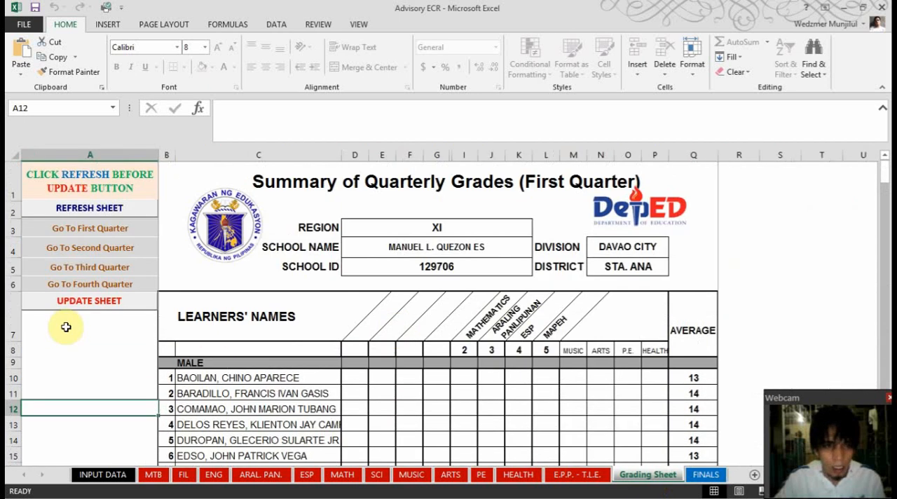
click(89, 209)
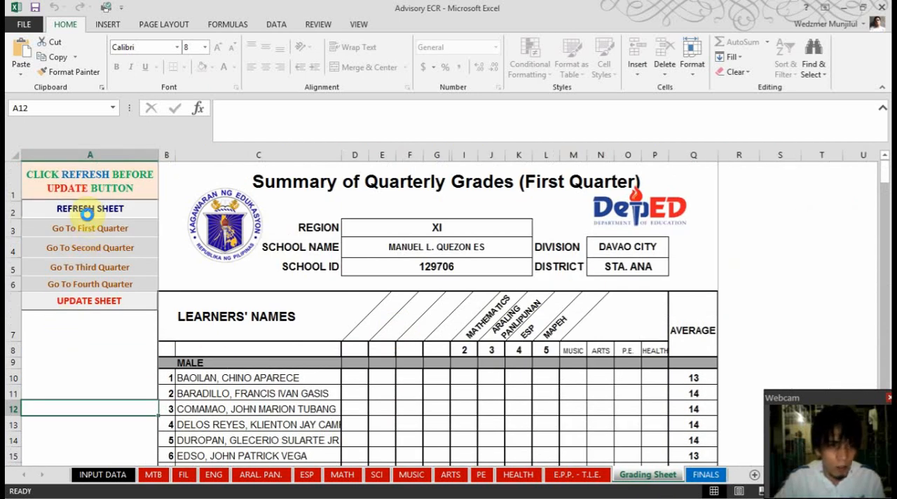
click(91, 303)
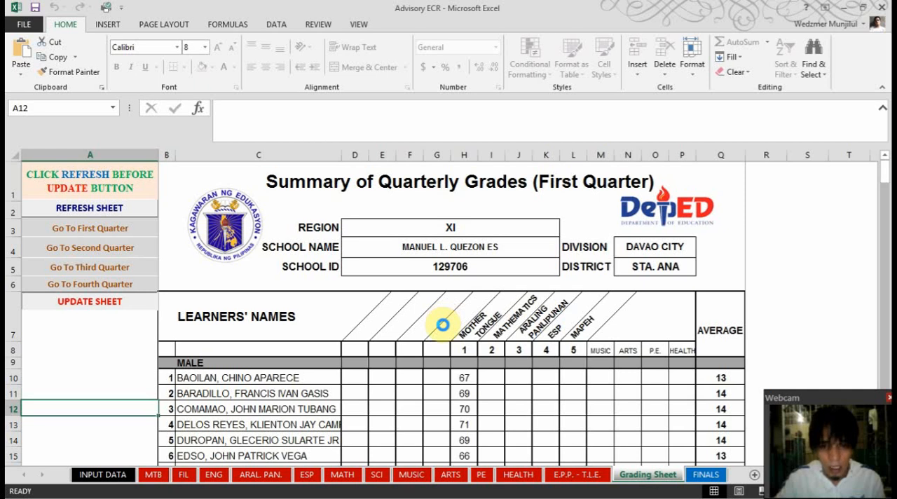
scroll(372, 341, down, 3)
scroll(368, 328, up, 3)
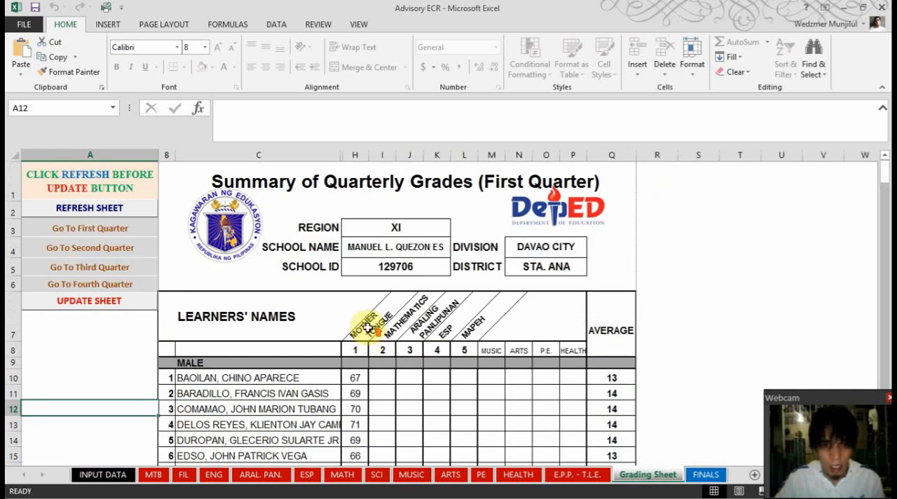
scroll(368, 328, down, 4)
scroll(364, 327, up, 4)
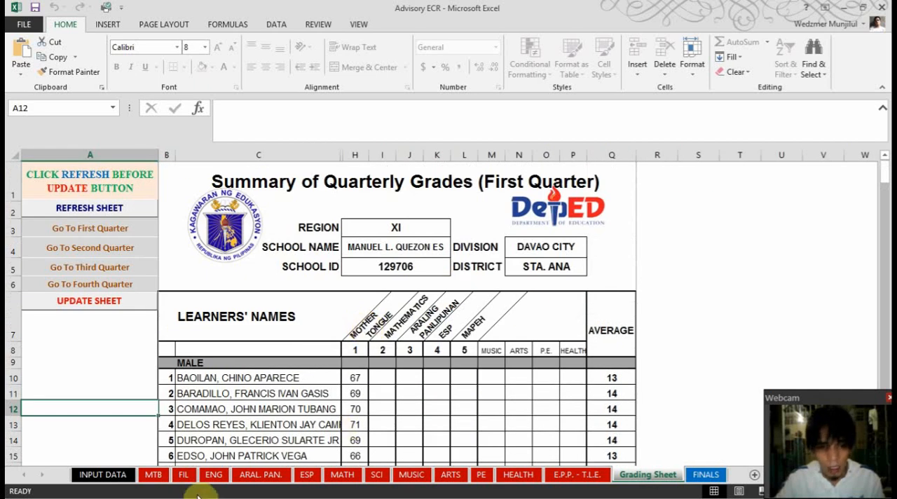
Check the MTB class record, and open the K to 12 Report Card workbook from the K to 12 eClass Record folder with its content enabled
click(153, 474)
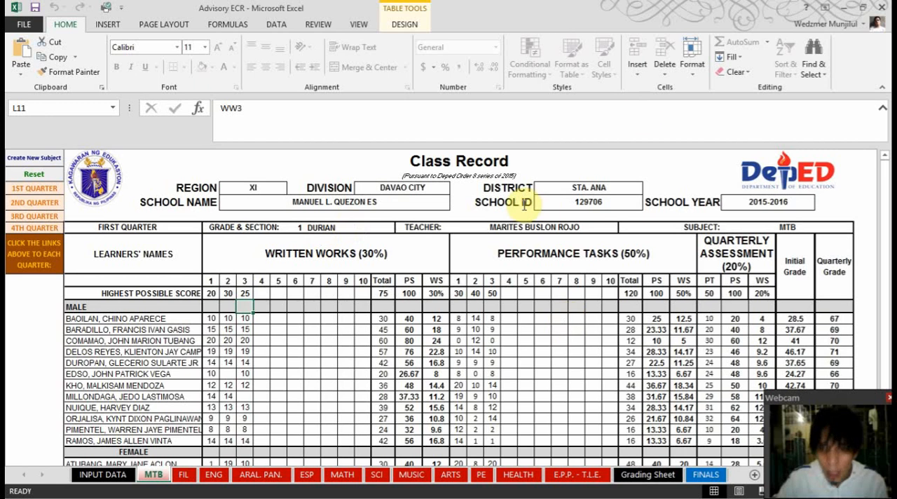
click(845, 10)
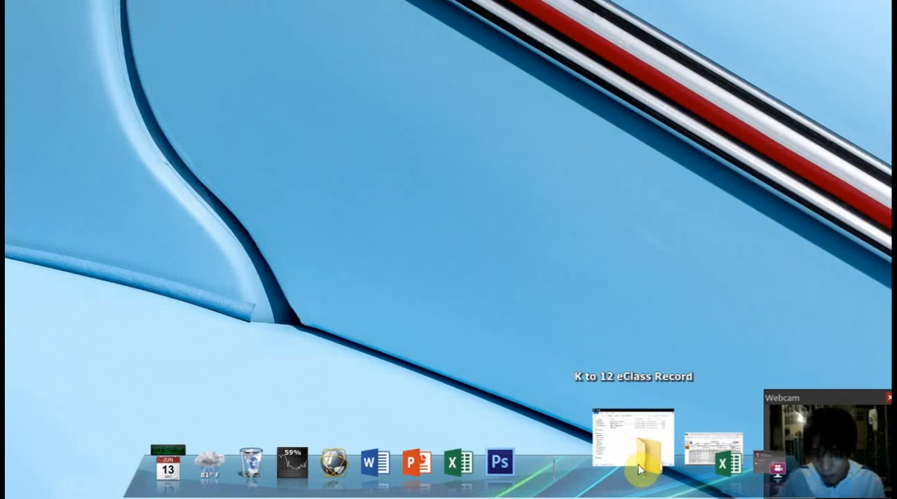
click(639, 461)
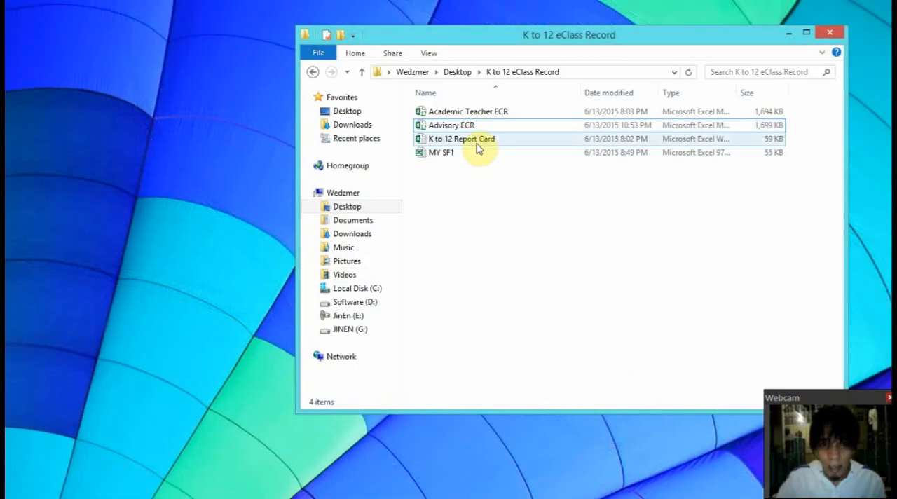
click(477, 144)
double_click(477, 144)
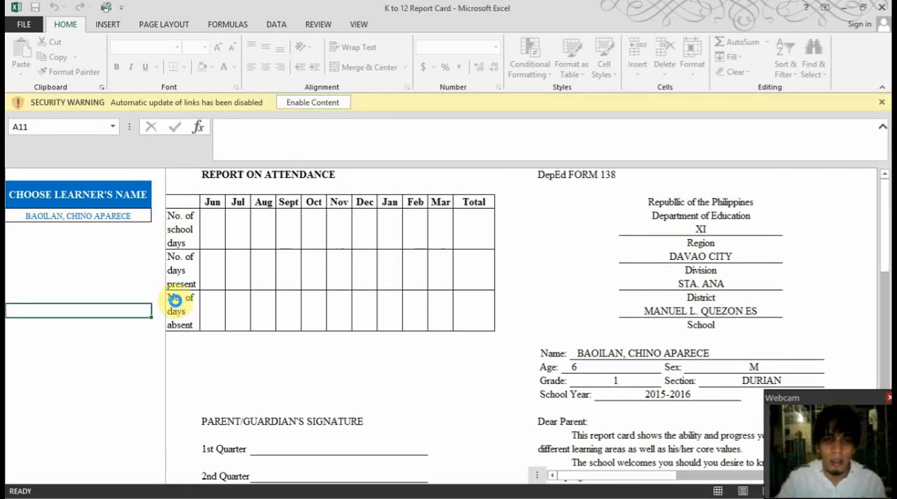
click(311, 102)
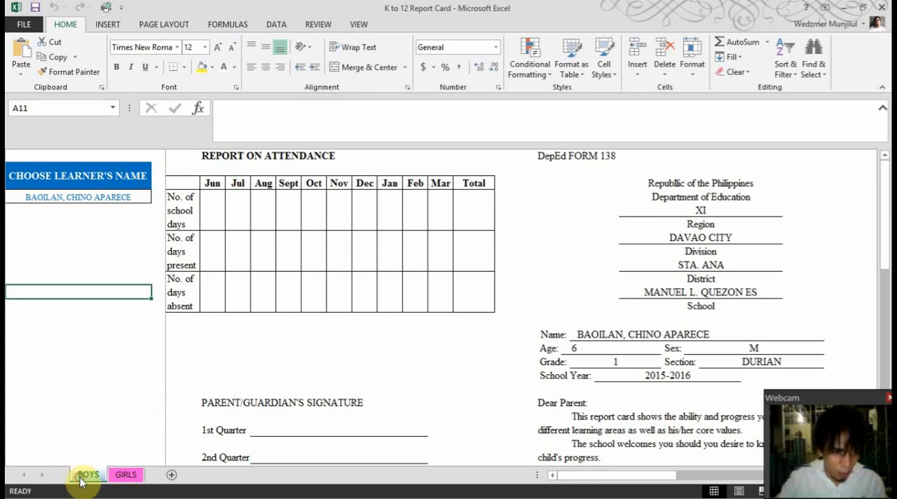
Examine the GIRLS sheet briefly and the BOYS report card's learner details, attendance table, signature lines and Certificate of Transfer
click(126, 475)
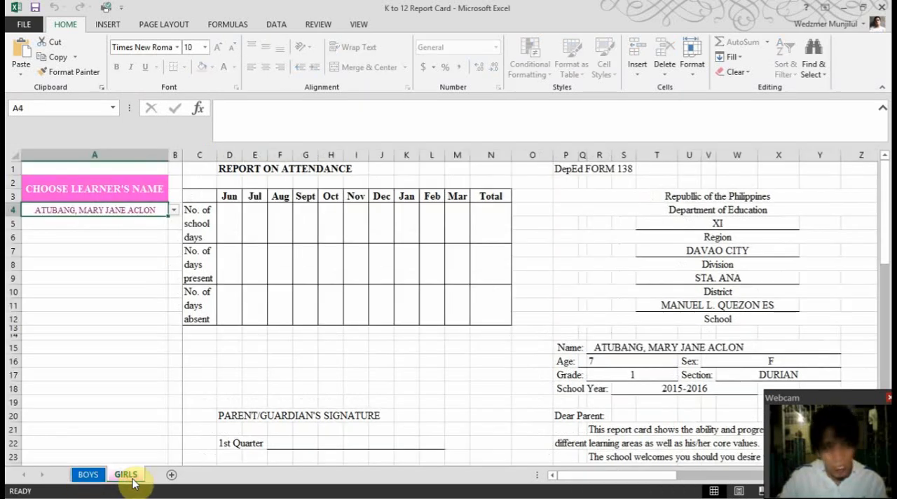
click(88, 475)
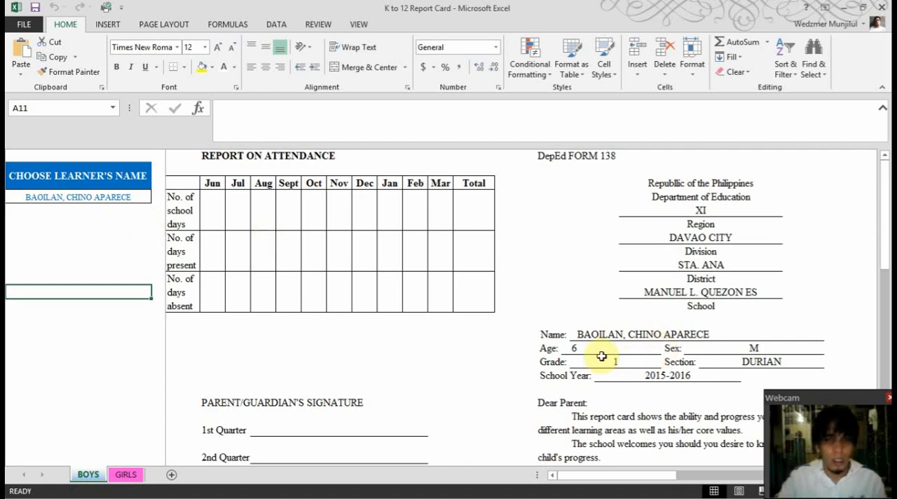
scroll(602, 356, down, 4)
scroll(607, 341, up, 1)
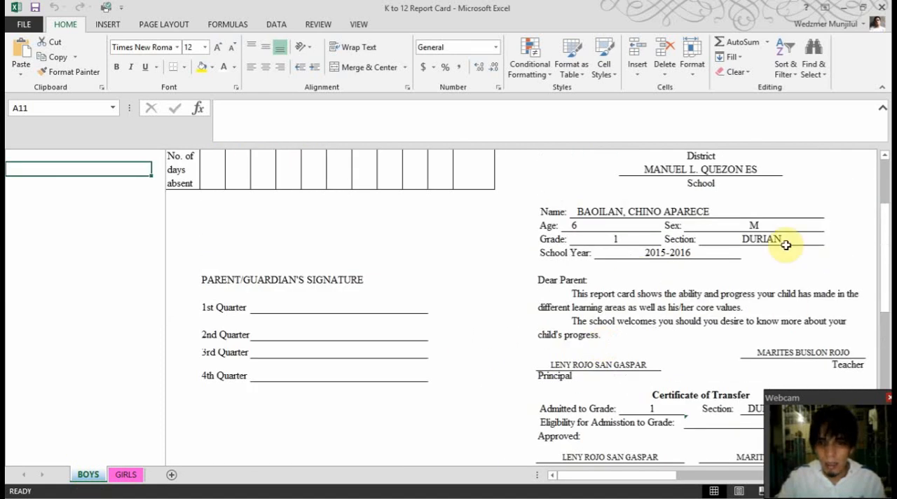
scroll(627, 379, up, 2)
scroll(596, 391, down, 3)
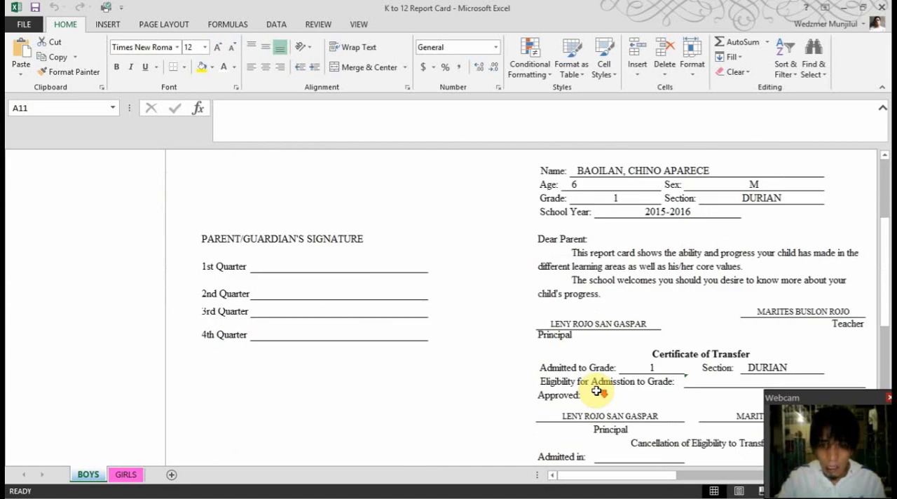
scroll(596, 391, up, 2)
scroll(596, 391, up, 2)
scroll(596, 391, down, 2)
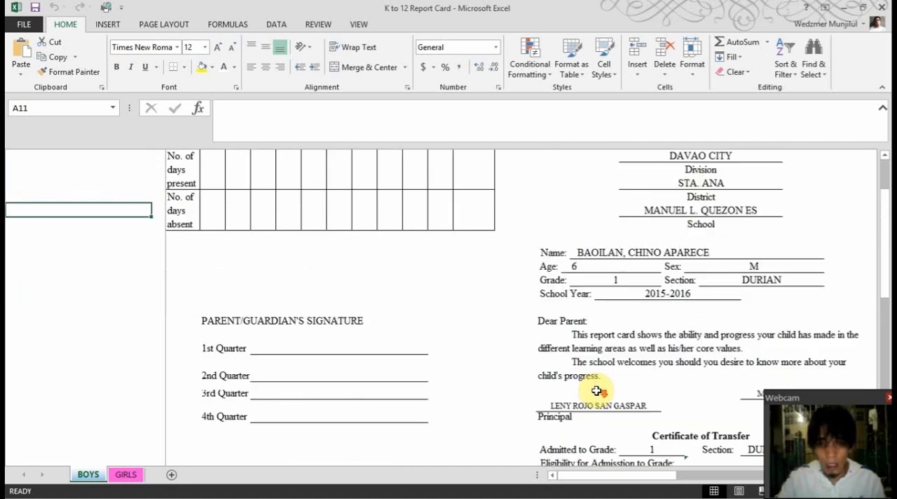
scroll(596, 391, up, 2)
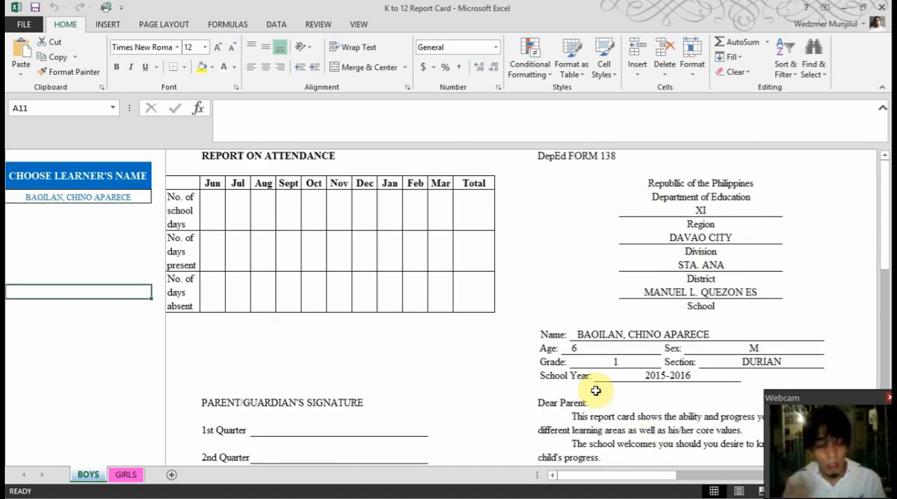
scroll(601, 390, down, 2)
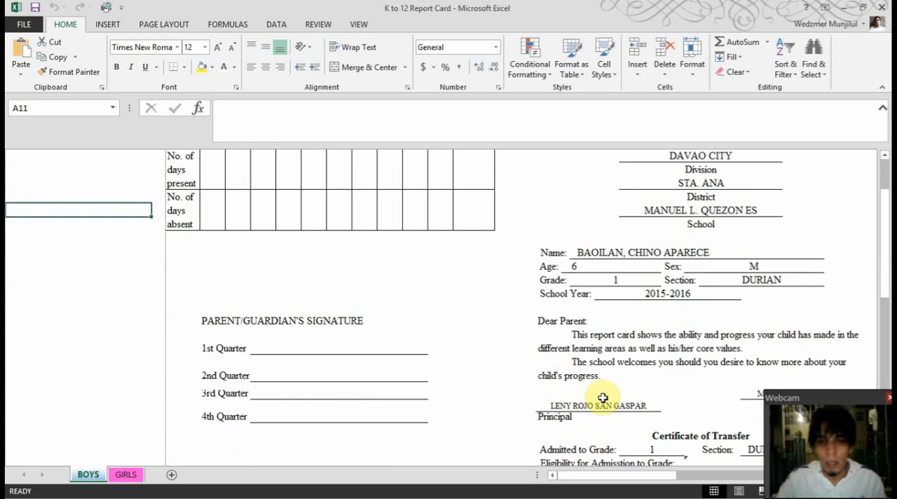
scroll(601, 391, up, 2)
scroll(745, 328, down, 1)
scroll(744, 328, down, 3)
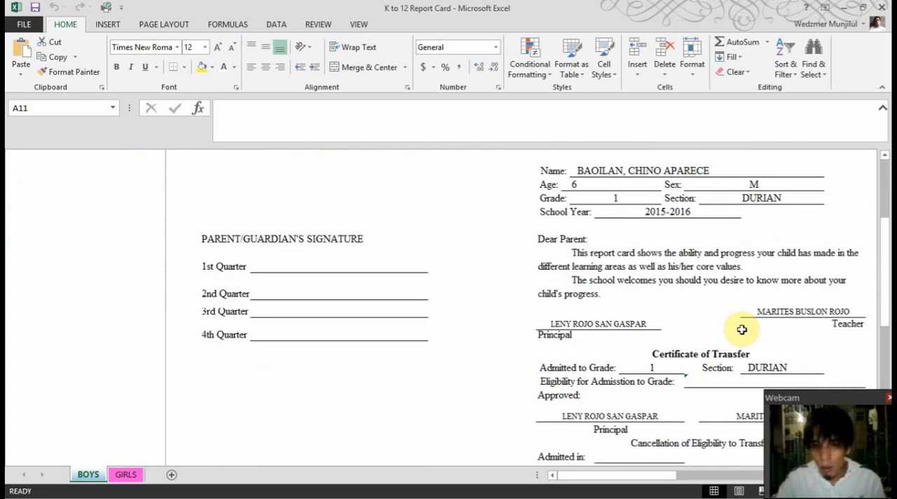
scroll(687, 260, up, 1)
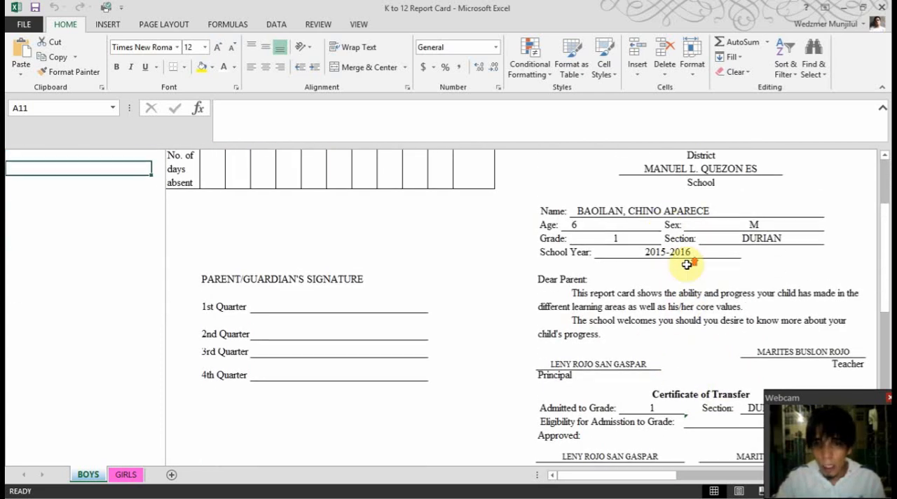
scroll(832, 325, down, 4)
scroll(671, 357, down, 1)
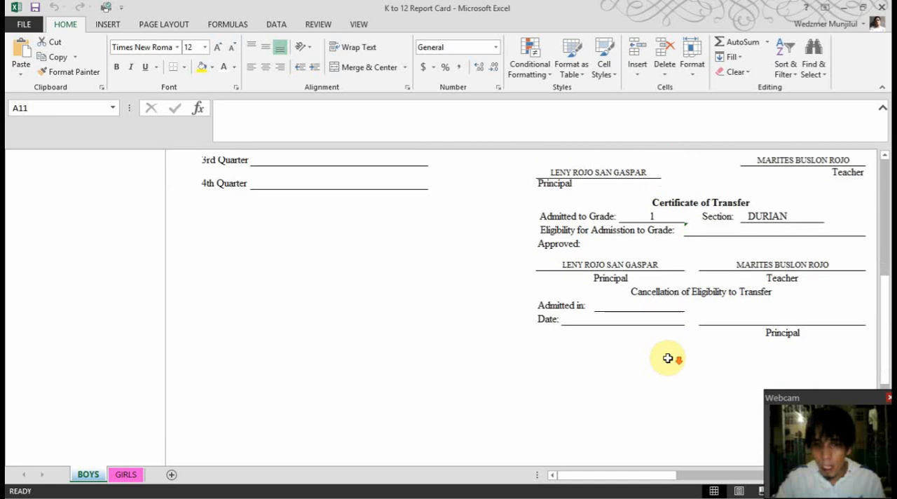
scroll(803, 367, up, 4)
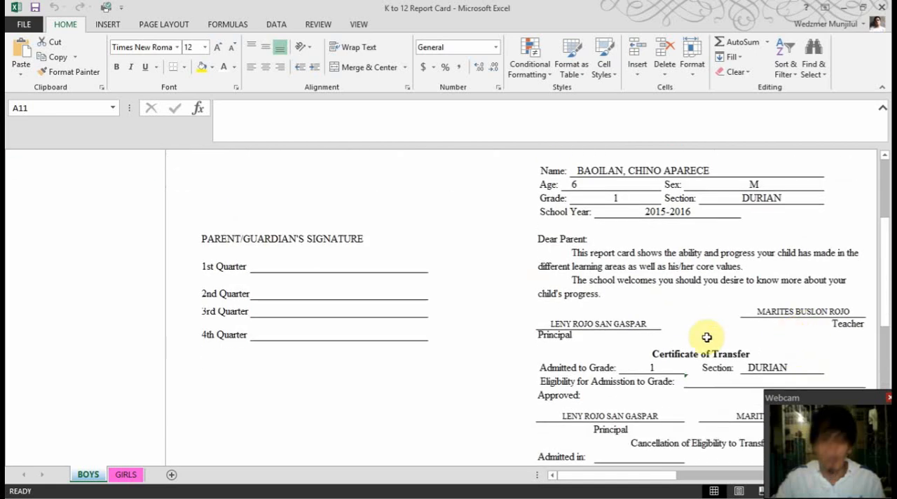
scroll(385, 403, up, 4)
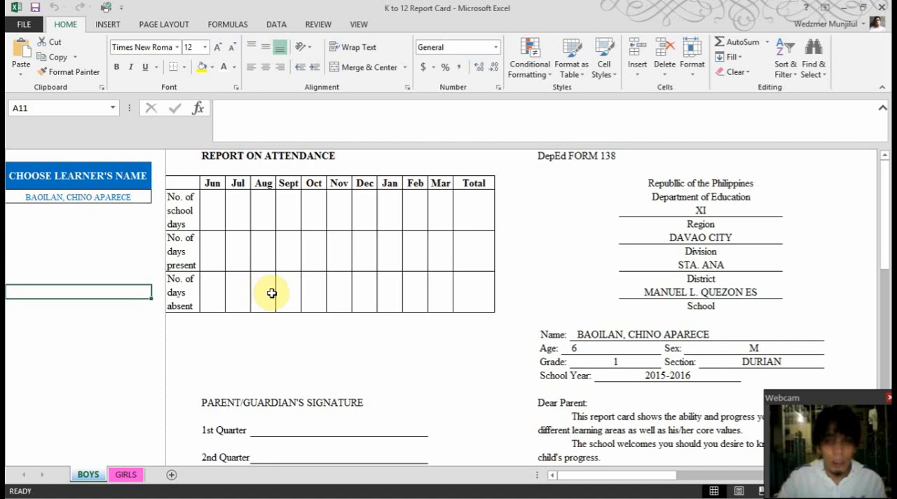
scroll(754, 287, down, 3)
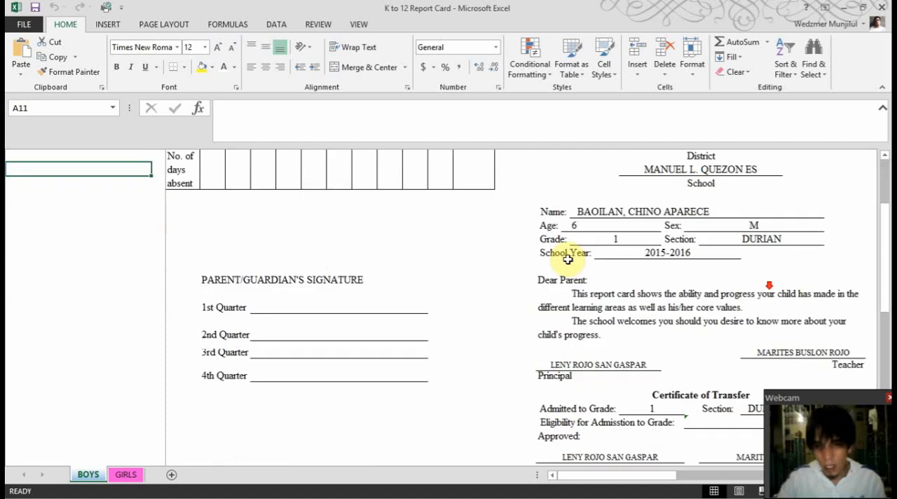
scroll(568, 259, up, 3)
Choose the fourth learner in the BOYS sheet's name list, and check the learner details on the report card
click(117, 199)
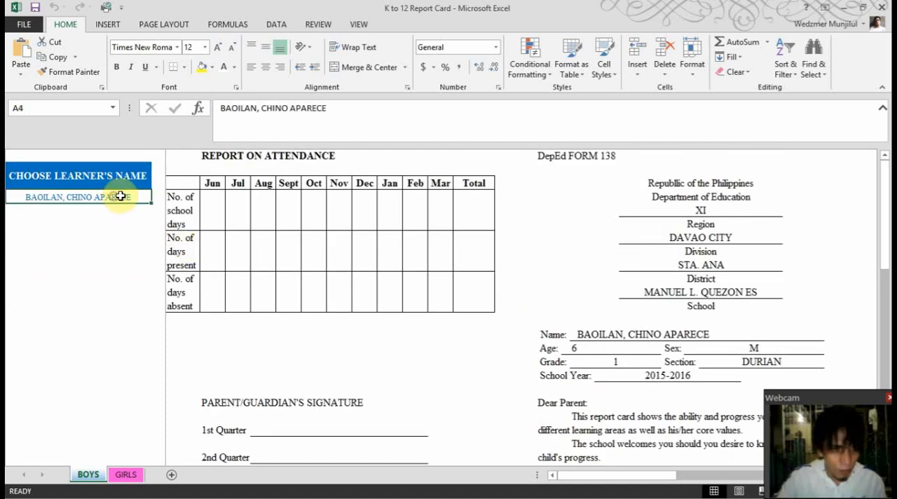
click(158, 197)
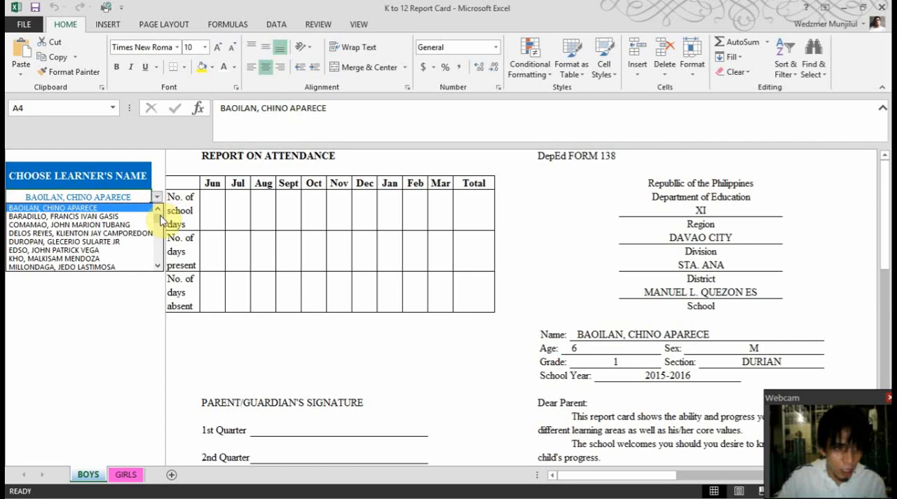
mouse_move(160, 215)
mouse_down()
mouse_move(161, 226)
mouse_move(161, 213)
mouse_up()
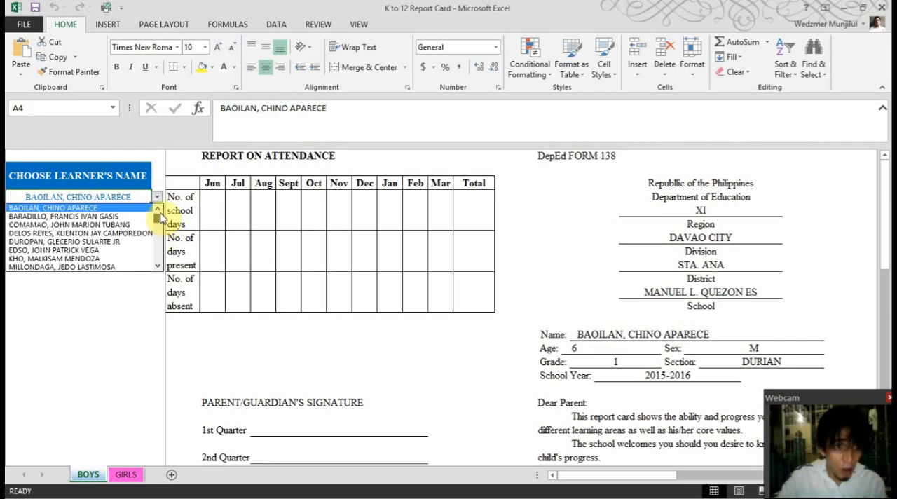
click(40, 233)
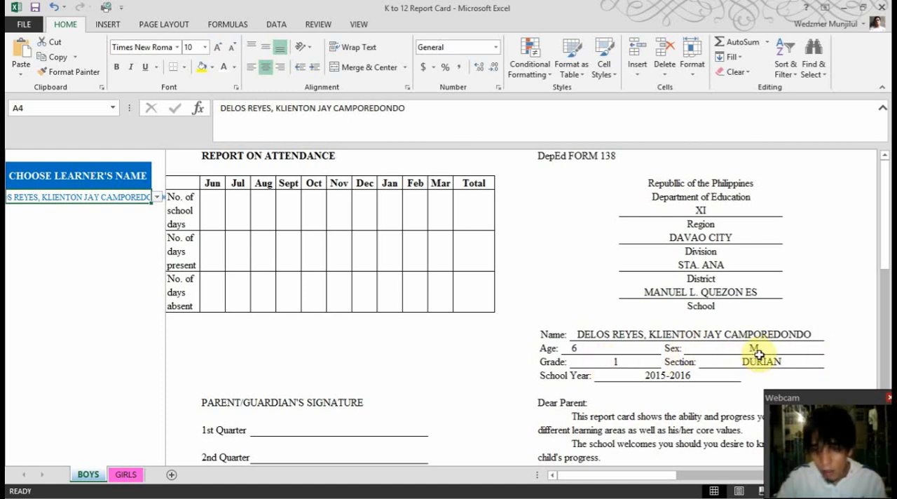
scroll(755, 351, down, 1)
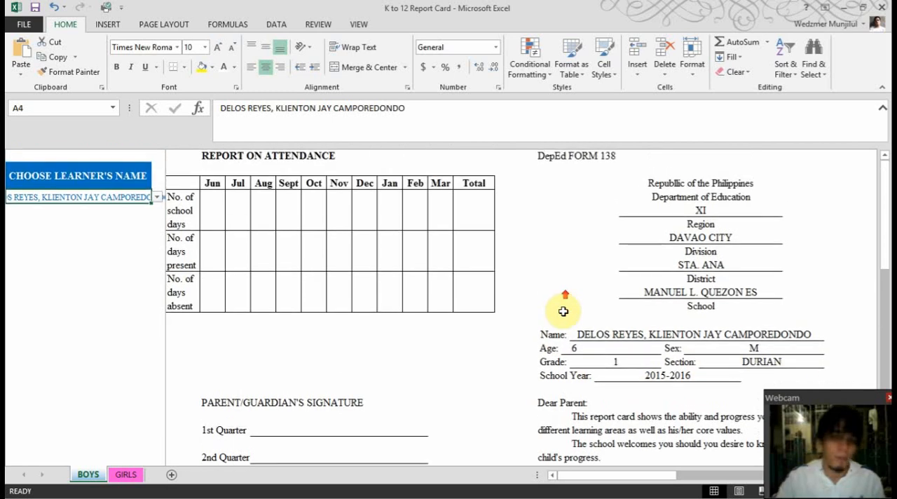
scroll(559, 297, up, 1)
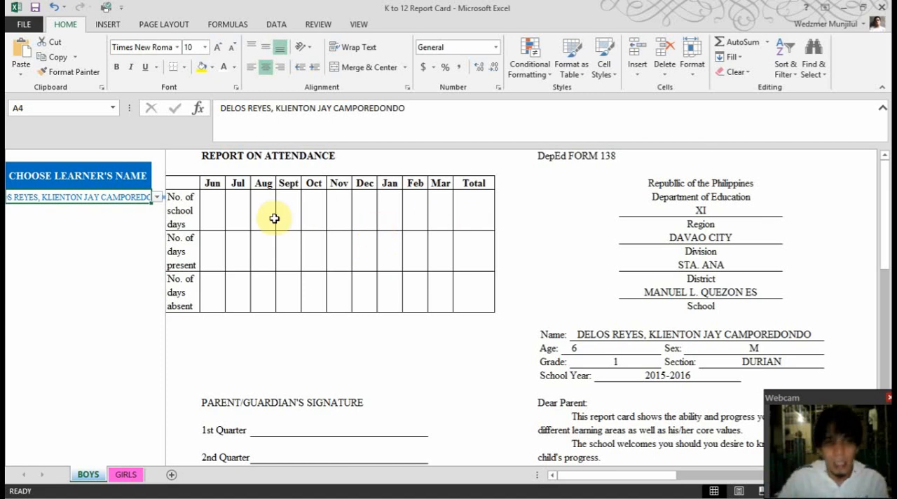
Enter 22 as the number of school days for June in the BOYS sheet's Report on Attendance
click(220, 216)
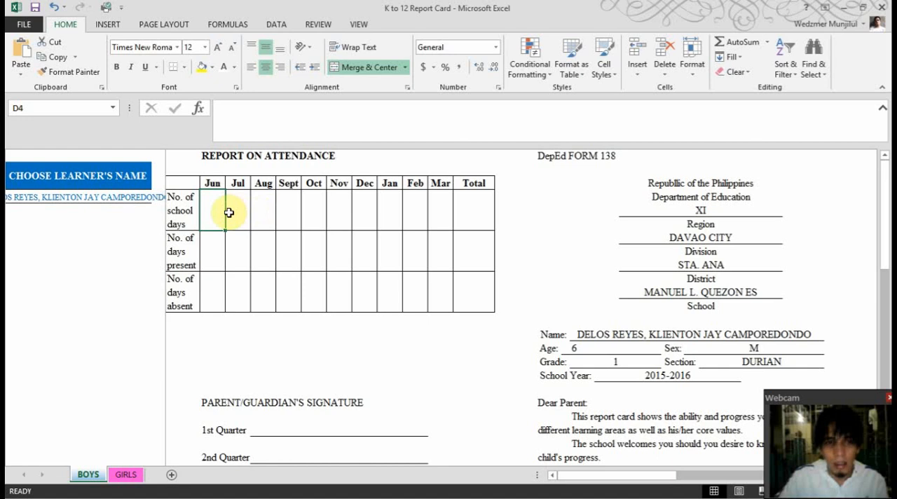
click(238, 218)
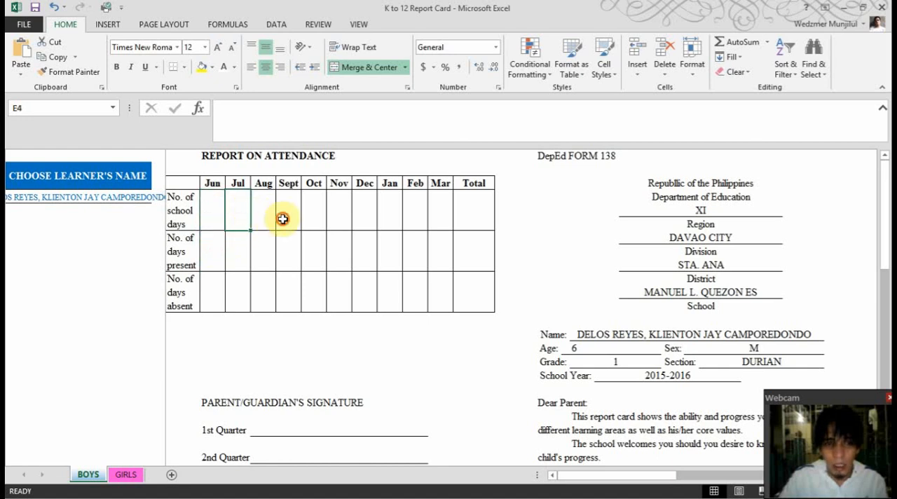
click(345, 216)
click(391, 216)
click(221, 217)
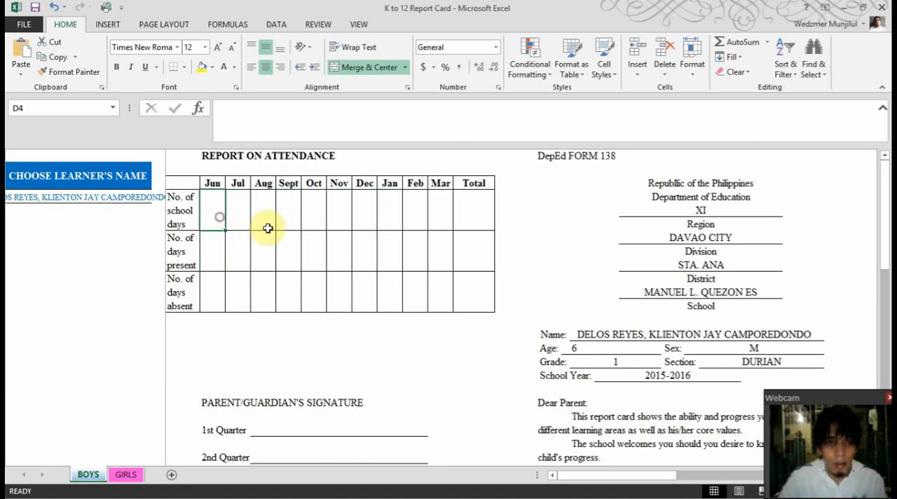
text(22)
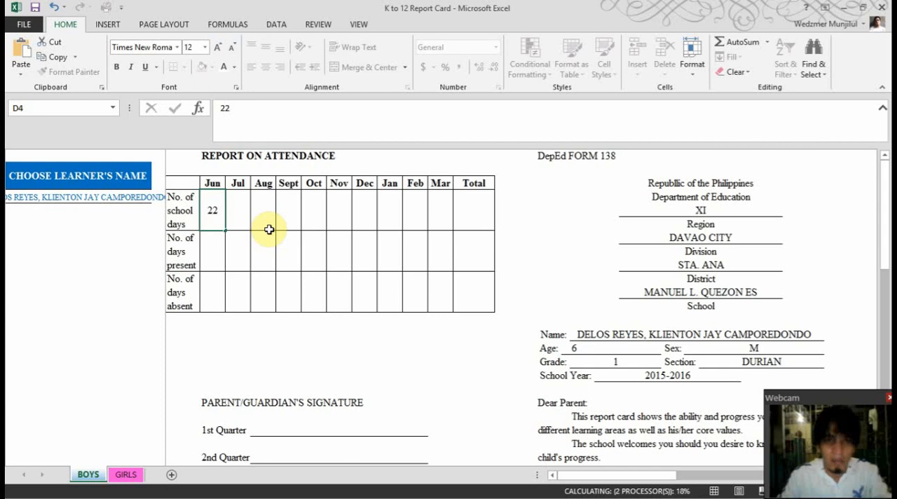
key(Return)
key(Return)
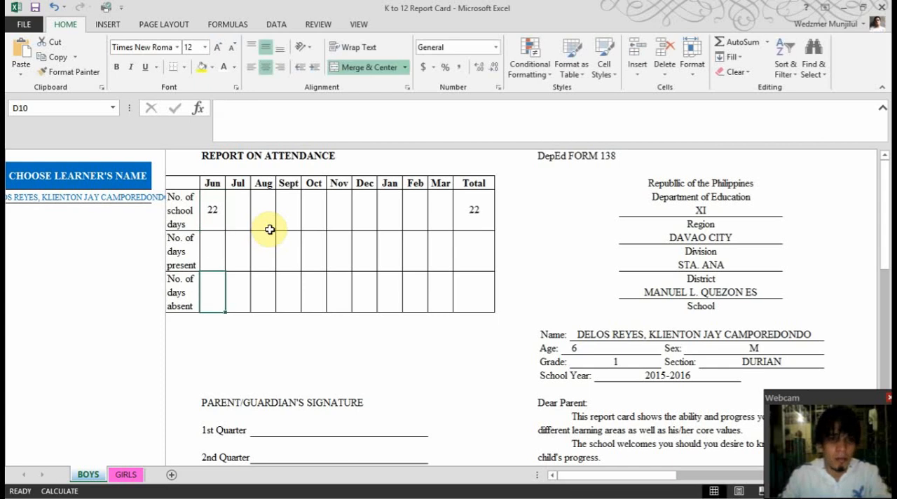
Enter 20 days present and 0 days absent for June in the Report on Attendance
text(20)
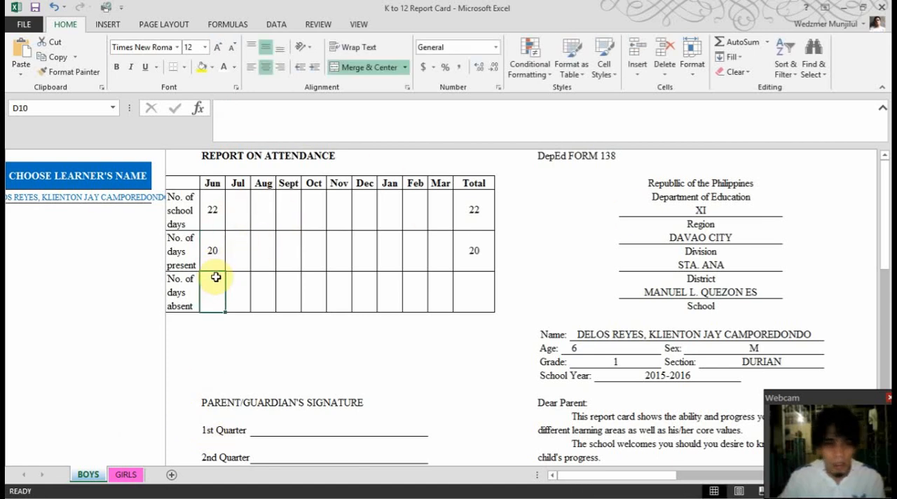
text(0)
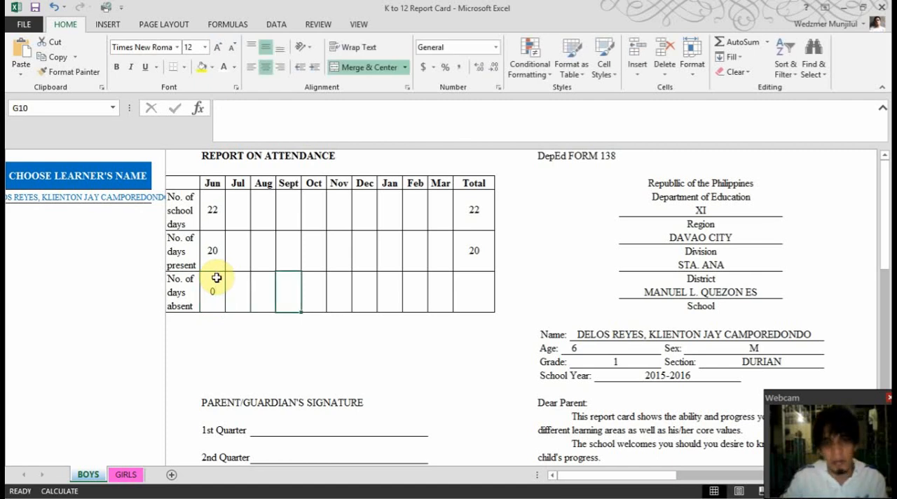
Enter March attendance as 20 school days, 10 days present and 10 days absent
click(432, 207)
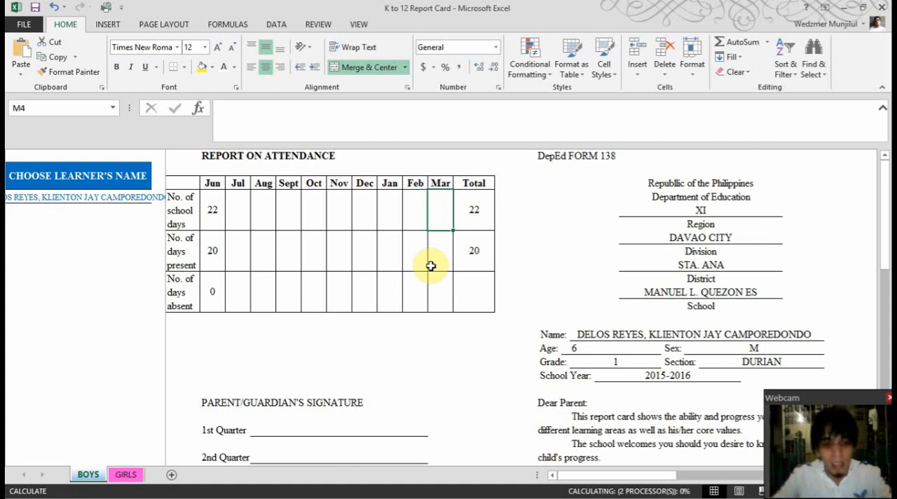
text(2)
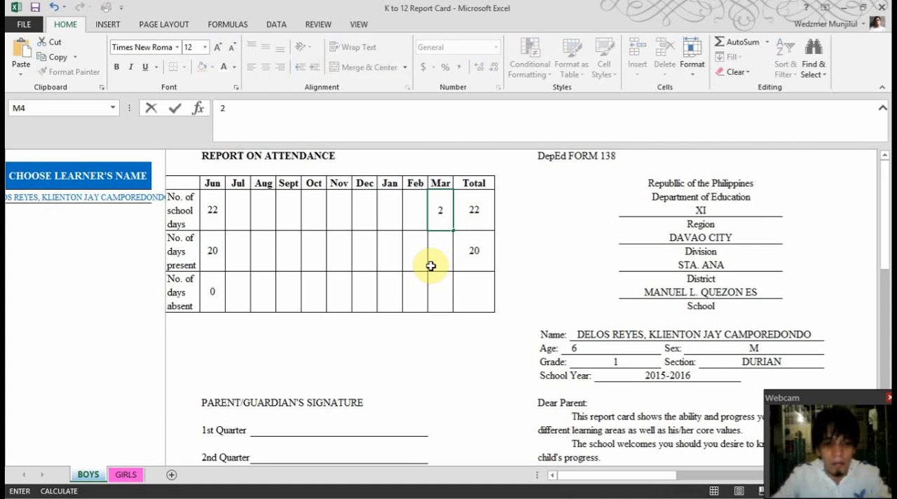
text(0)
key(Return)
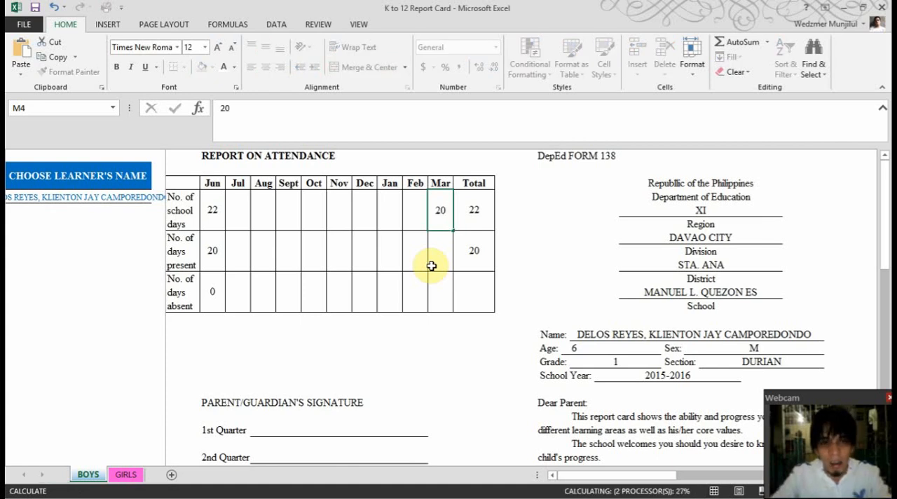
click(432, 265)
text(10)
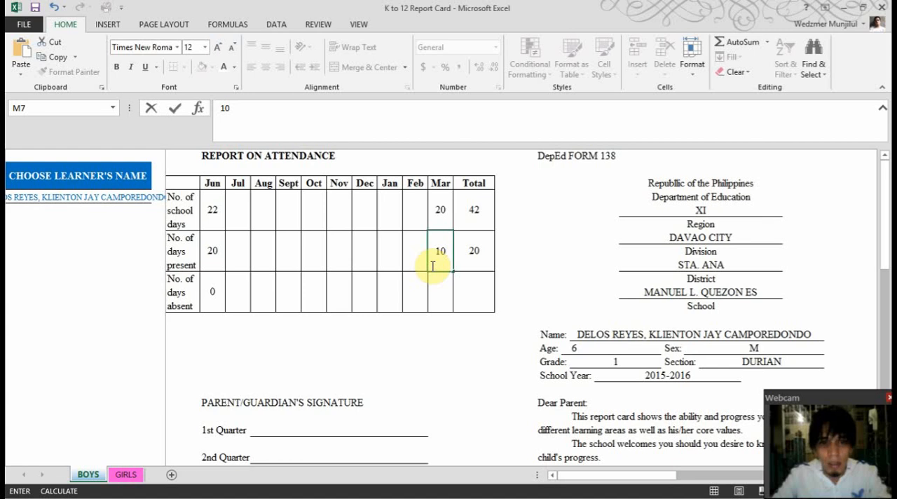
key(Return)
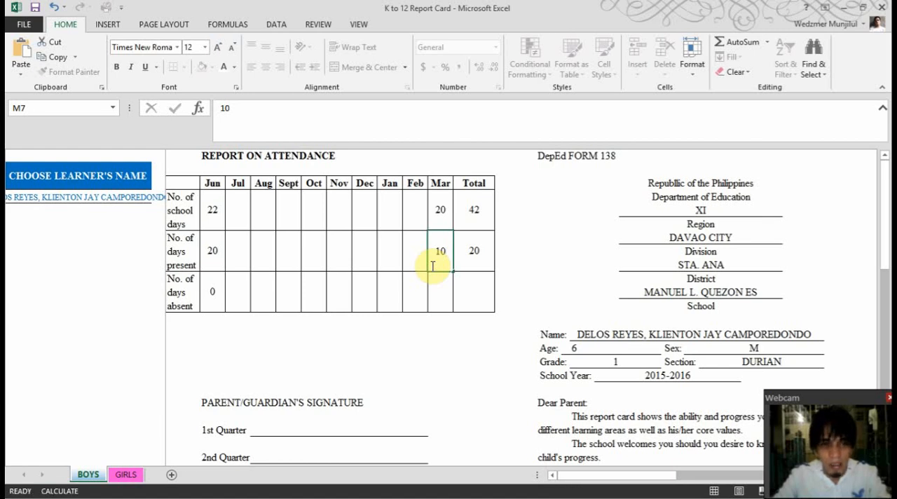
text(10)
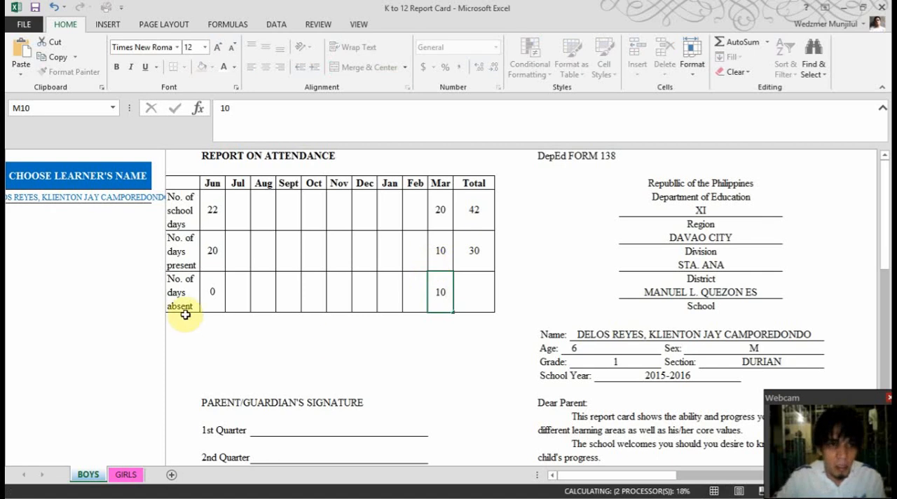
Set the number of days absent for June to 2
click(183, 293)
text(2)
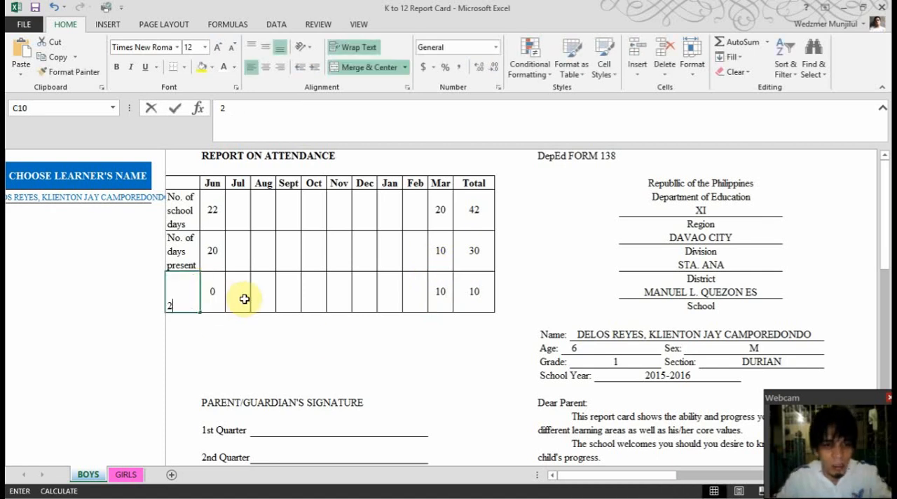
key(Escape)
click(223, 299)
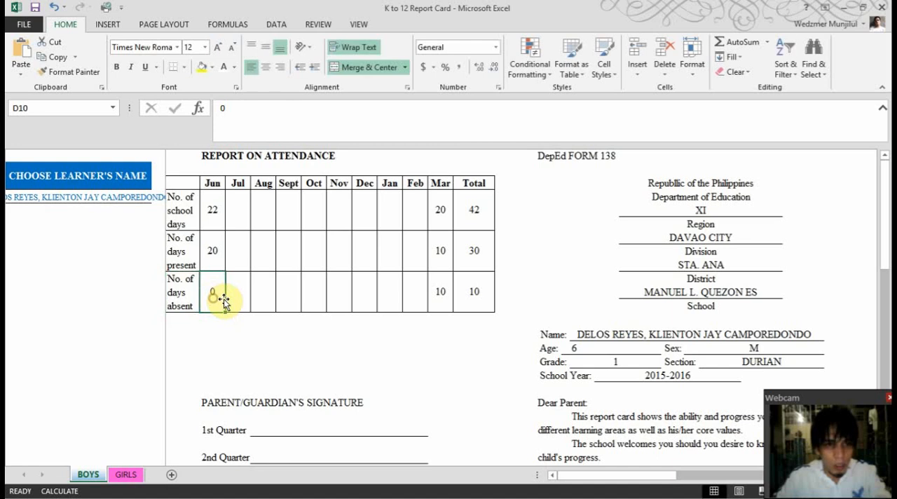
text(2)
key(ctrl+Return)
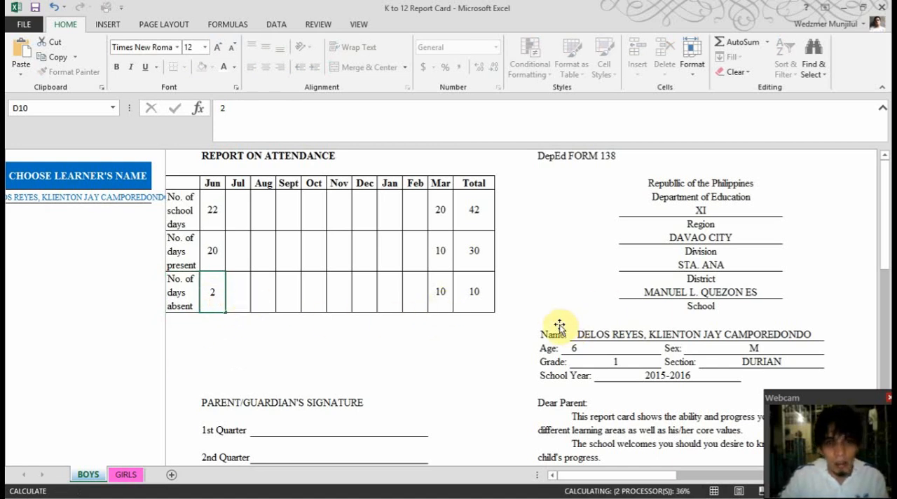
key(Return)
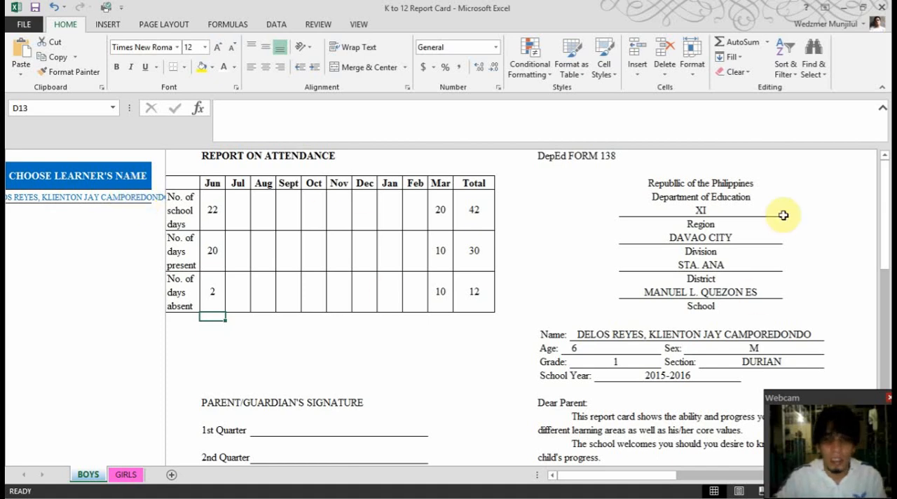
Look over the report card, and preview both of its pages as they would print
scroll(614, 302, down, 6)
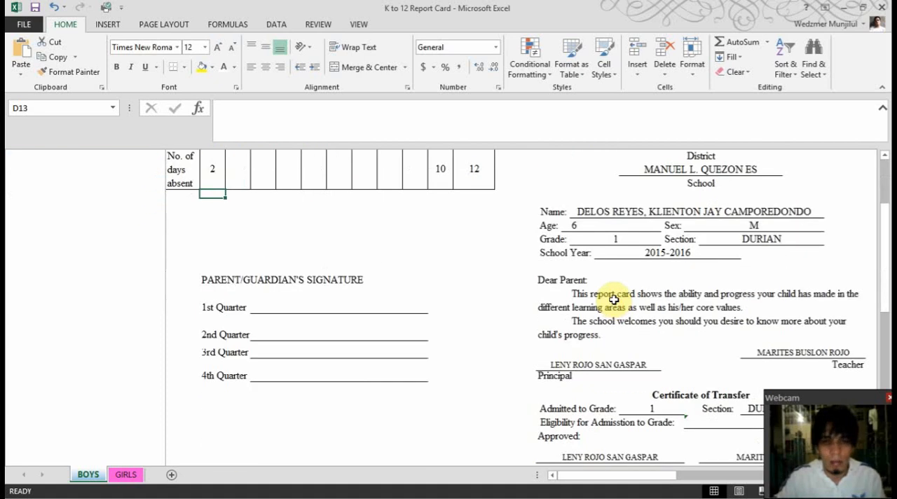
scroll(619, 276, up, 3)
scroll(333, 276, up, 3)
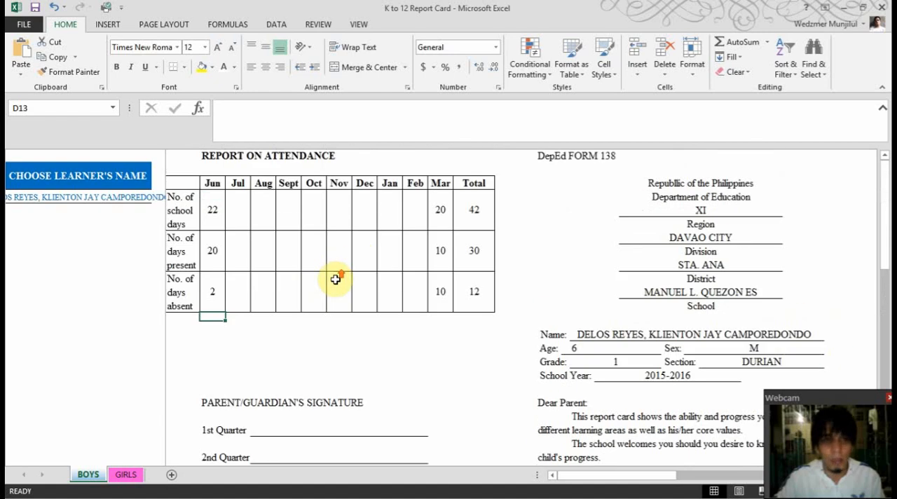
key(ctrl+p)
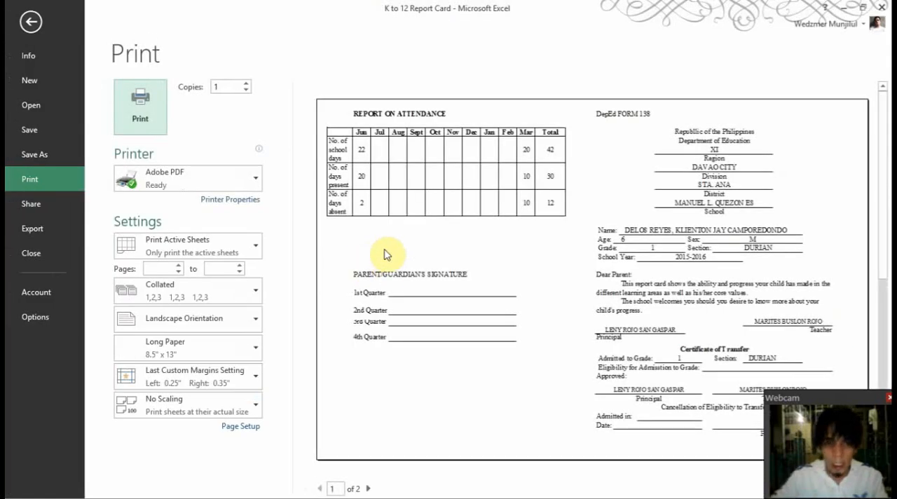
click(367, 489)
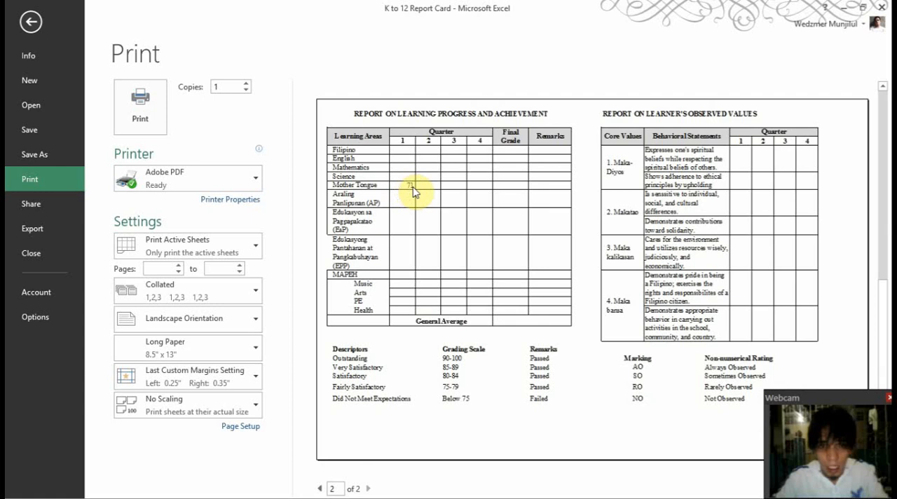
key(Escape)
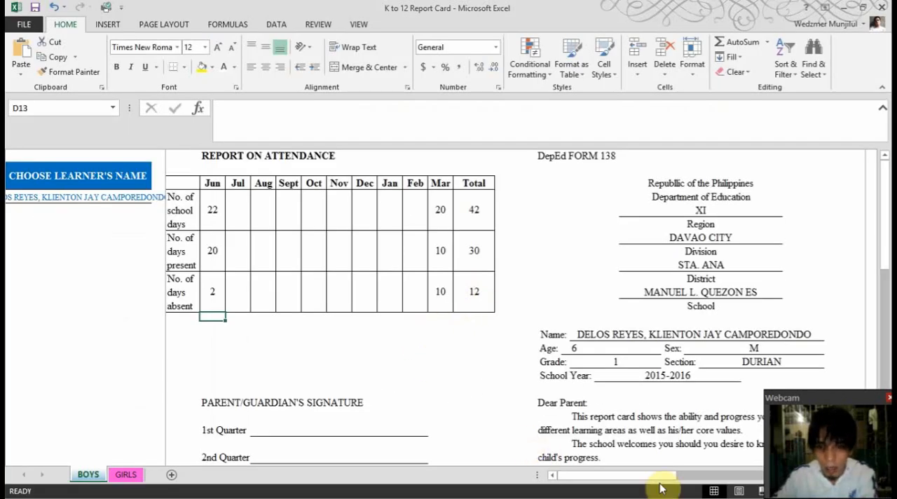
Check the report card's Mother Tongue grade, and switch to Advisory ECR to examine the learners' Mother Tongue grades in FINALS
drag(657, 480, 785, 476)
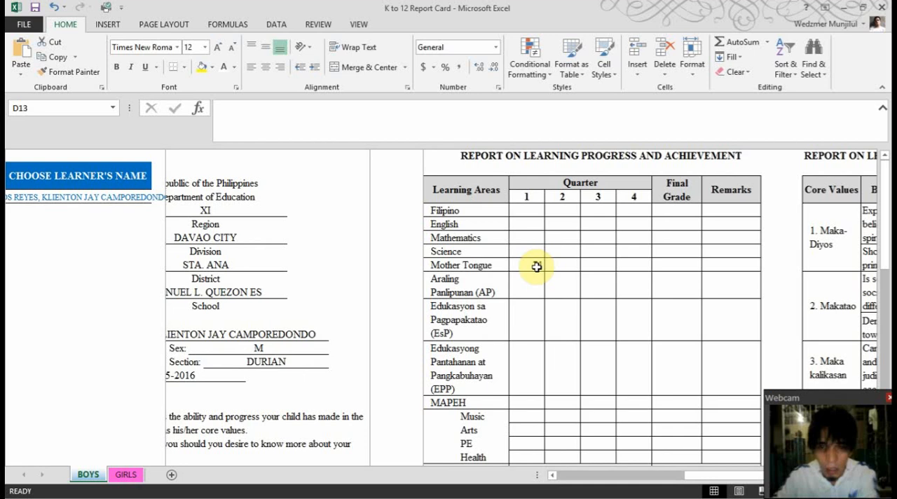
key(alt+Tab)
key(alt+Tab)
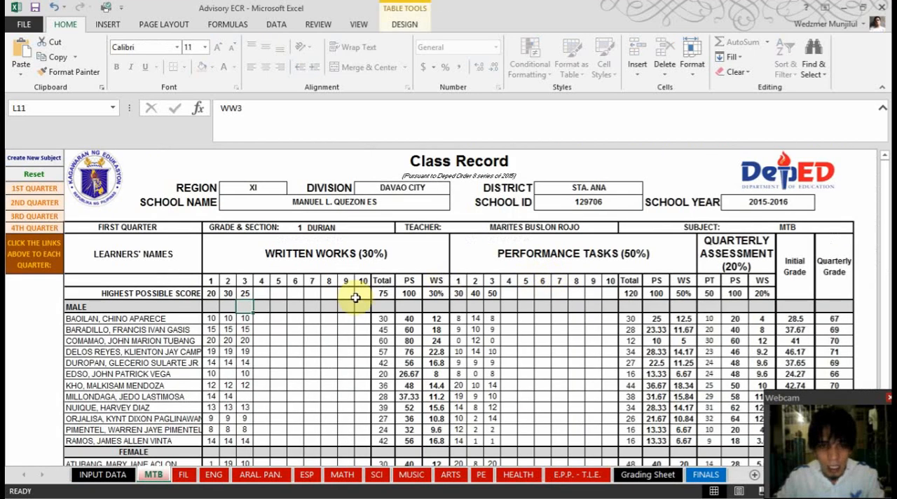
click(706, 474)
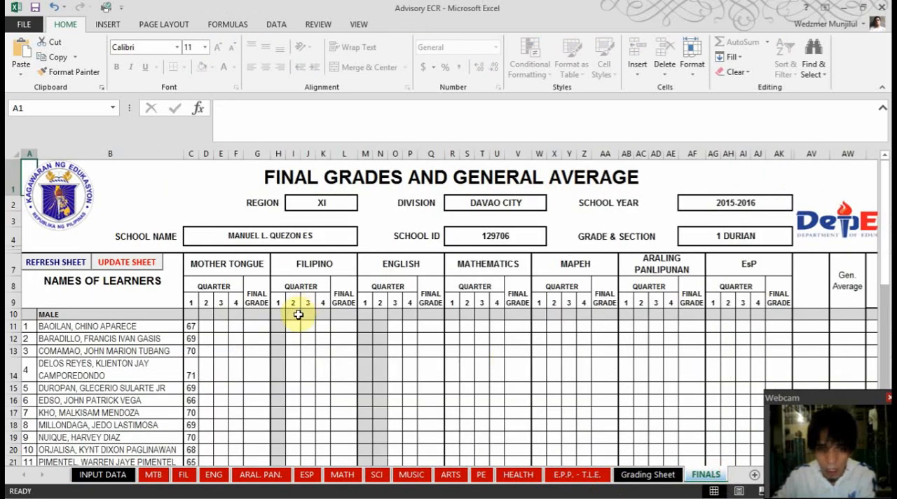
scroll(270, 319, down, 3)
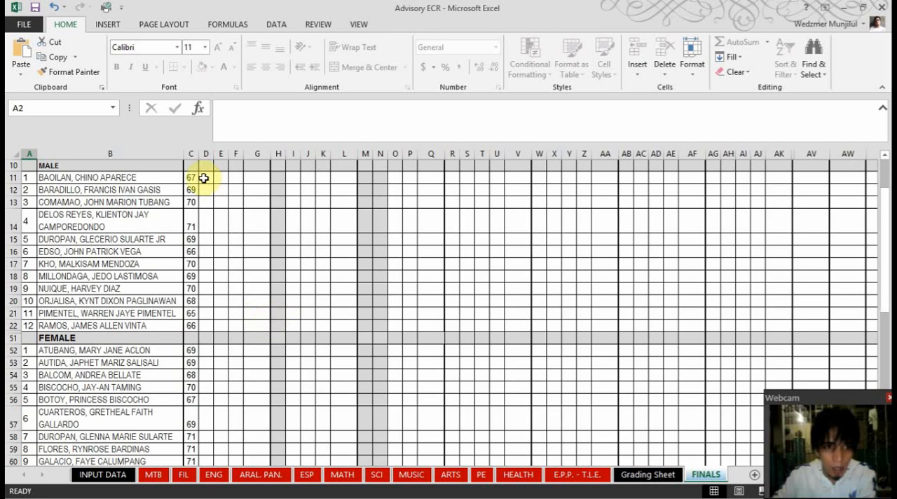
scroll(198, 231, down, 3)
scroll(257, 326, up, 6)
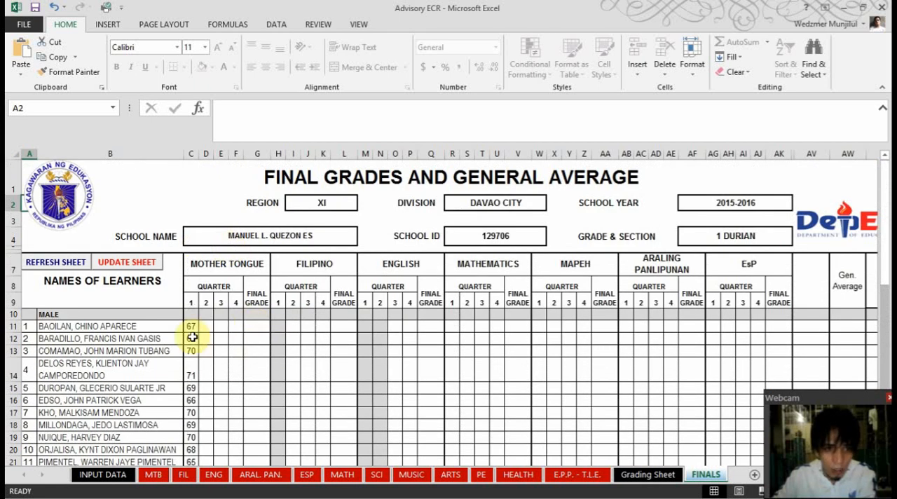
click(657, 478)
click(705, 474)
Compare the fourth male learner's first-quarter Mother Tongue grade between the FINALS sheet and the K to 12 Report Card
key(alt+Tab)
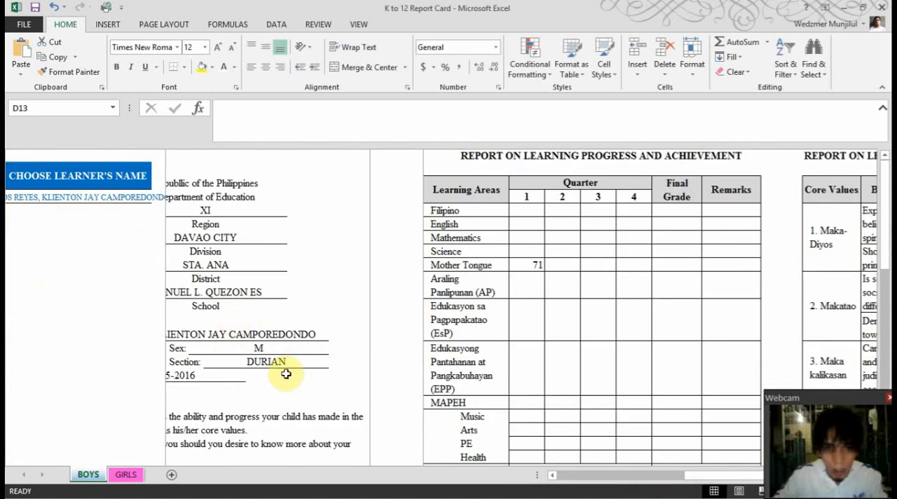
drag(699, 477, 666, 478)
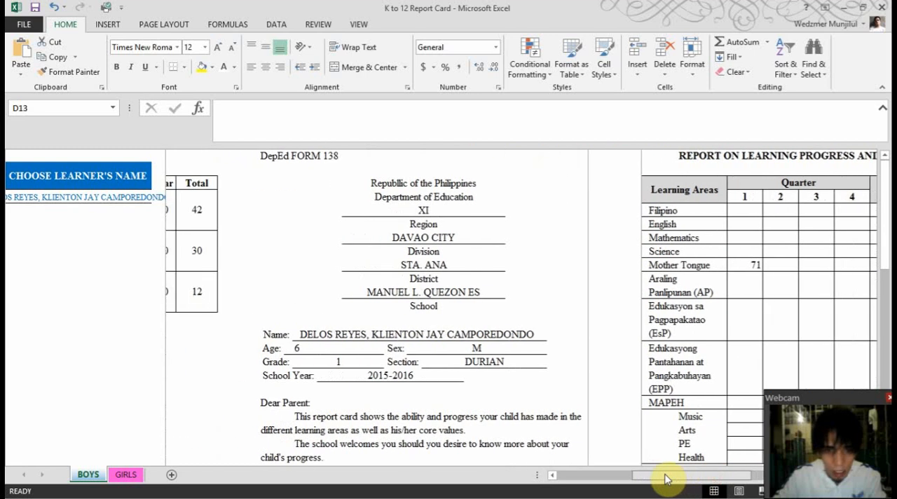
key(alt+Tab)
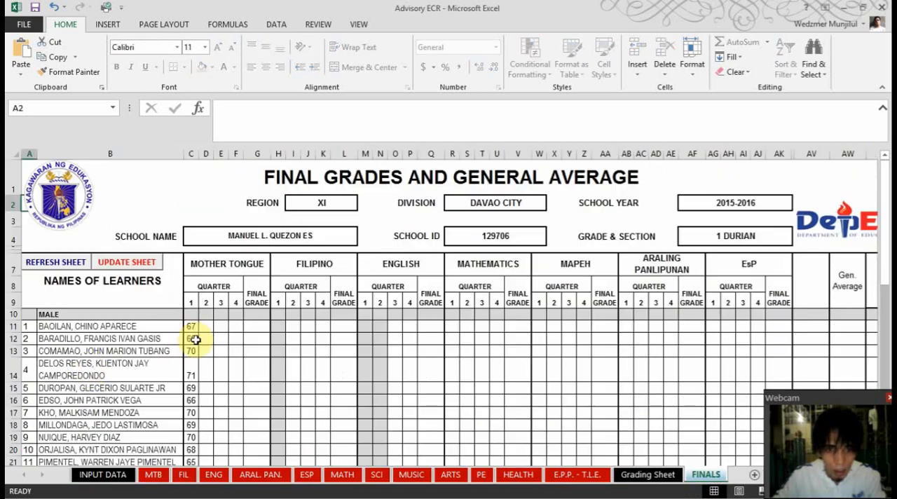
click(80, 361)
click(193, 371)
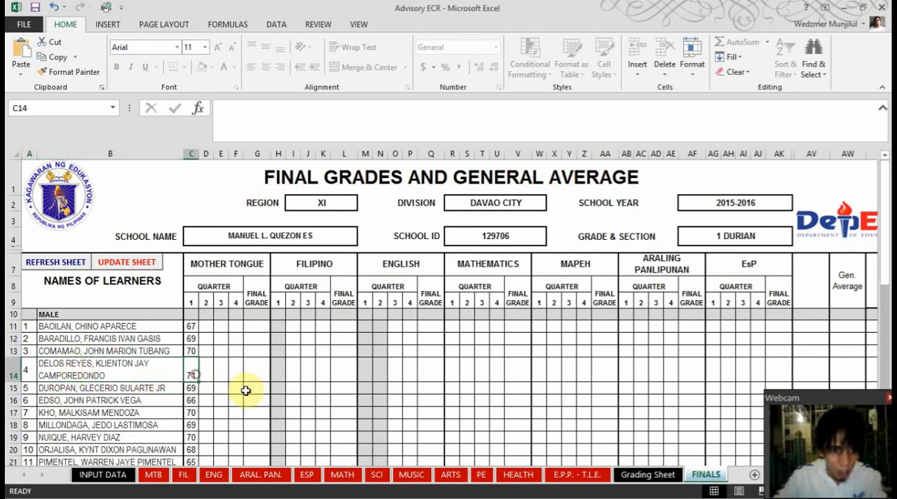
key(alt+Tab)
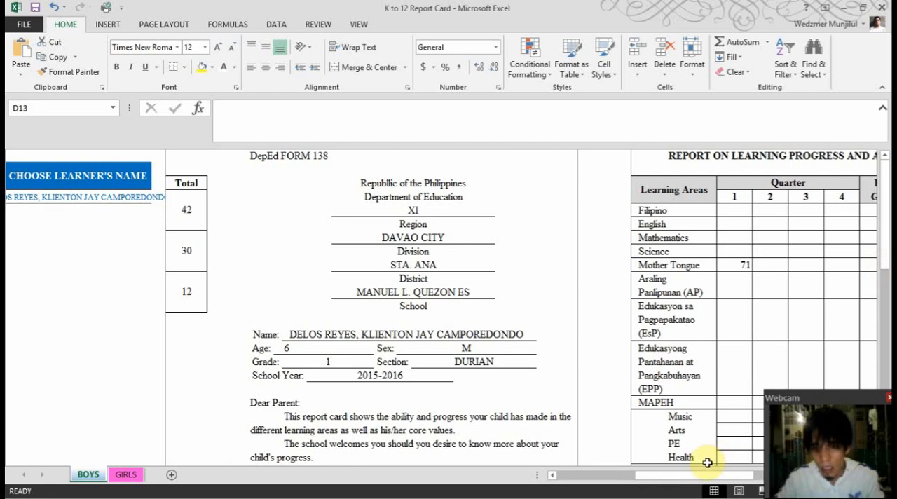
drag(703, 475, 747, 471)
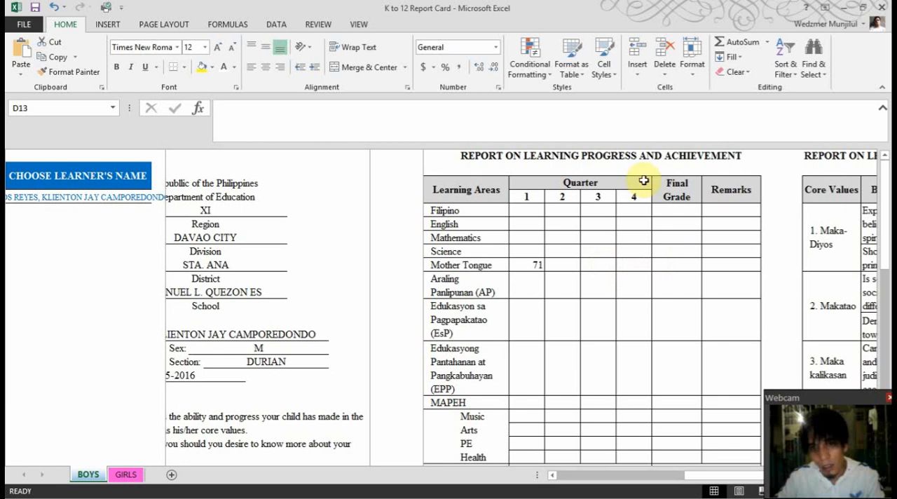
Examine the report card's learning progress table, the Learner's Observed Values table and the marking legend below it
scroll(687, 341, down, 2)
scroll(686, 336, up, 2)
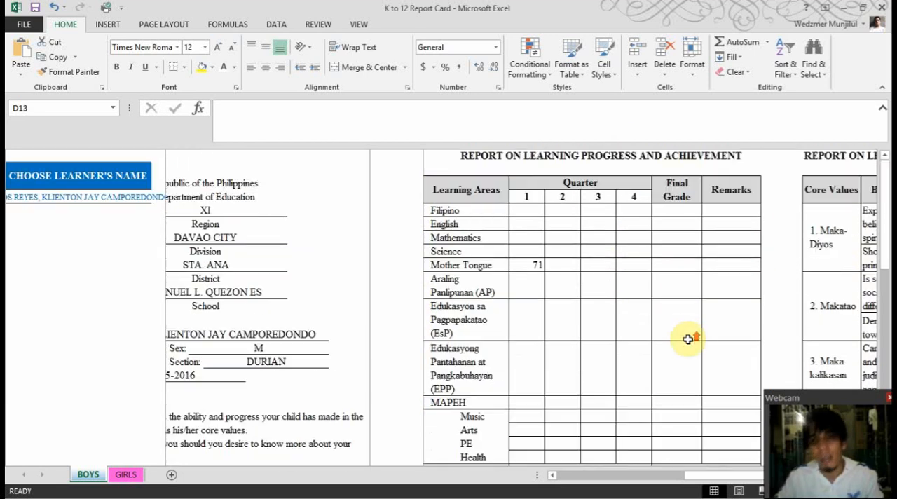
key(Right)
key(Right)
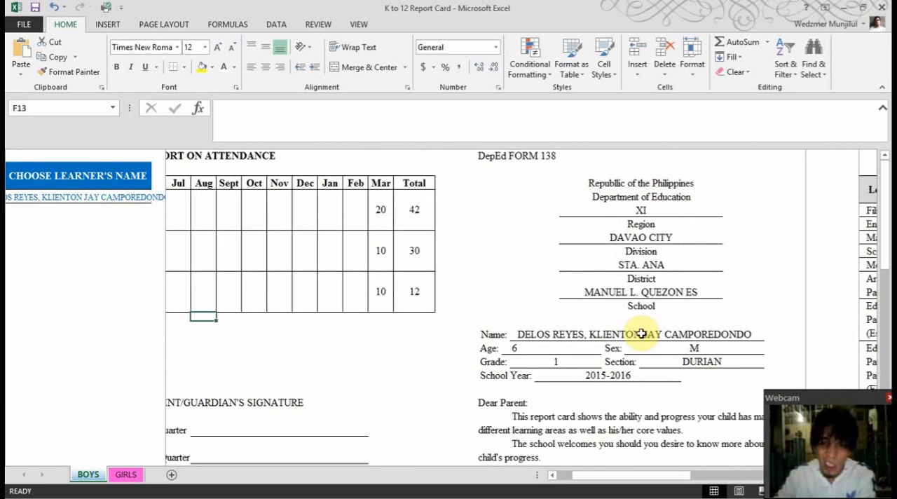
key(Right)
key(Right)
key(Right)
key(Right)
key(Right)
key(Right)
key(Right)
key(Right)
key(Right)
key(Right)
key(Right)
key(Right)
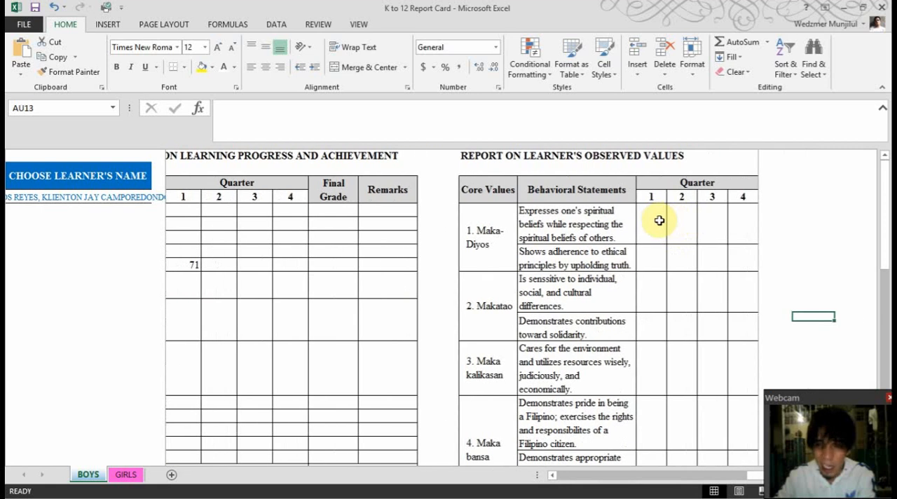
click(657, 219)
scroll(654, 262, down, 3)
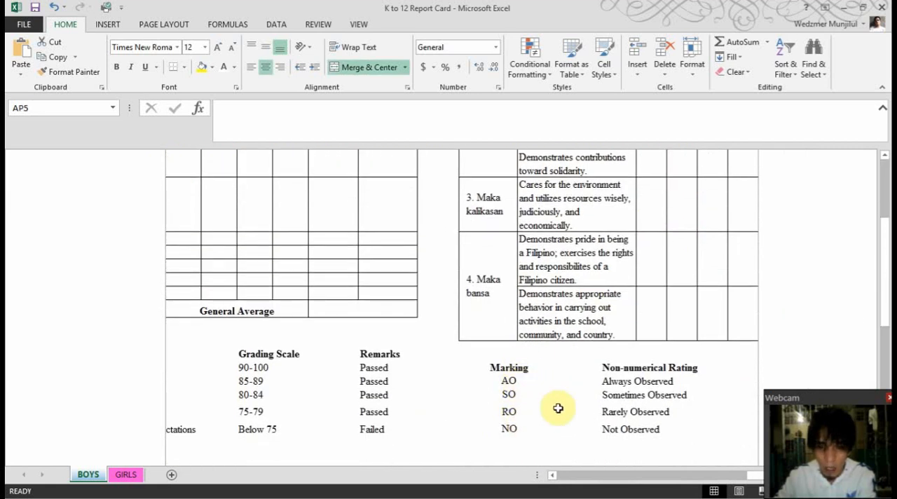
Choose the fifth learner in the BOYS sheet's name list
scroll(561, 399, up, 3)
key(Left)
key(Home)
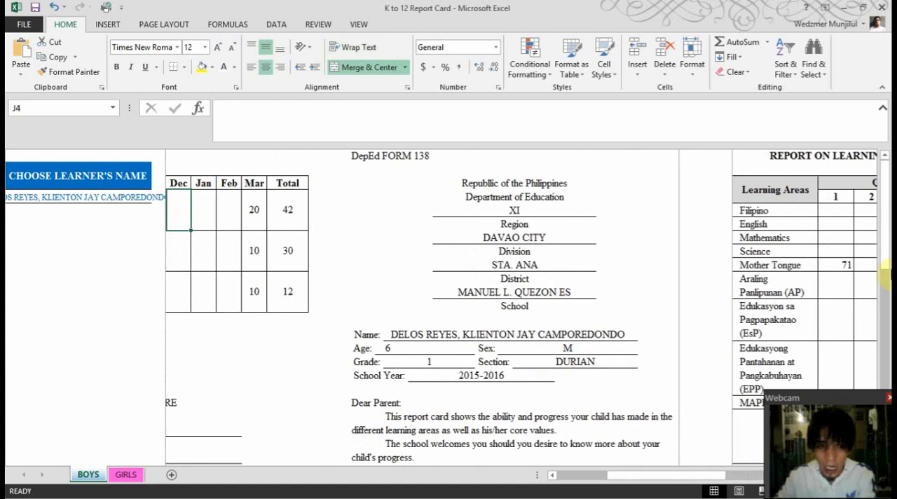
click(141, 199)
click(157, 199)
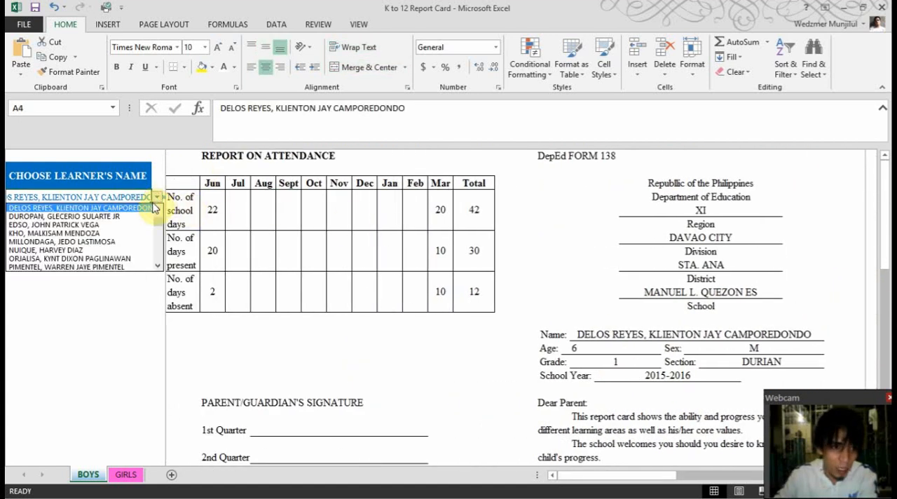
click(144, 216)
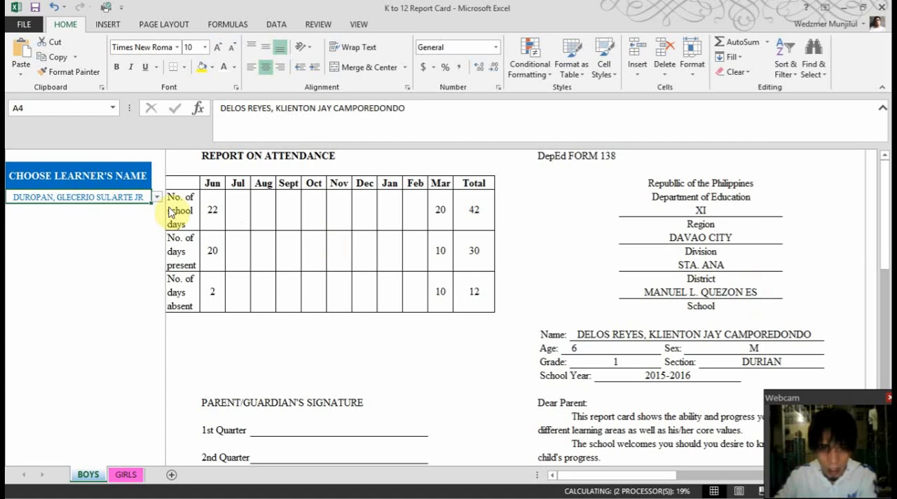
Examine the fifth male learner's report card, from the personal details on the cover to the first-quarter Mother Tongue grade
click(221, 211)
scroll(621, 355, down, 5)
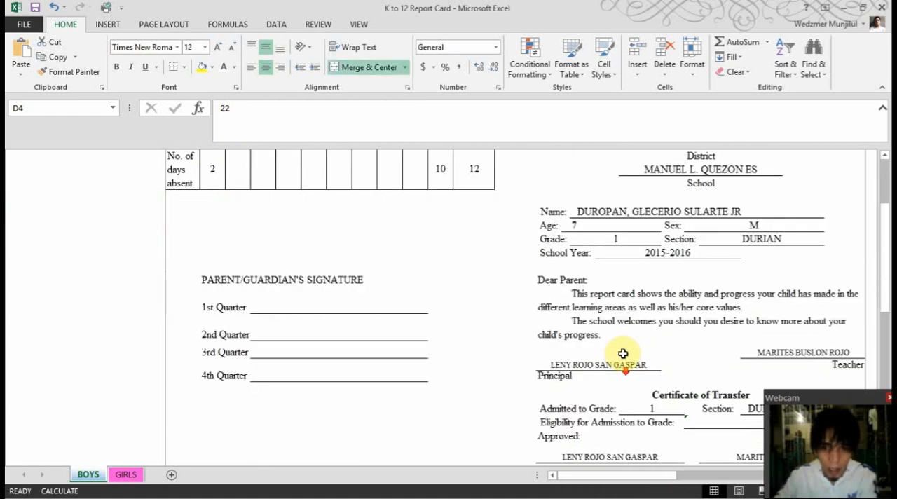
scroll(694, 337, up, 5)
key(Right)
key(Right)
key(Right)
key(Right)
key(Right)
key(Right)
key(Right)
key(Right)
key(Right)
key(Right)
key(Right)
key(Right)
key(Right)
key(Right)
key(Right)
key(Right)
key(Right)
key(Right)
key(Right)
key(Right)
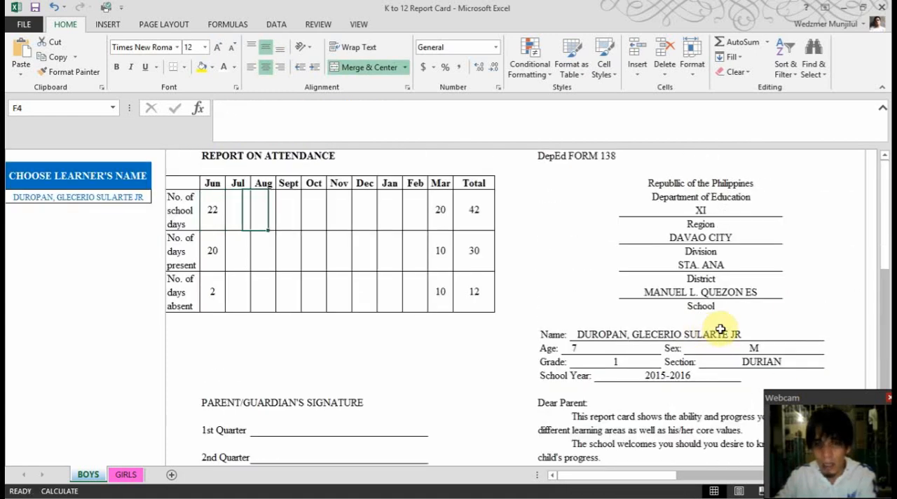
key(Right)
click(362, 264)
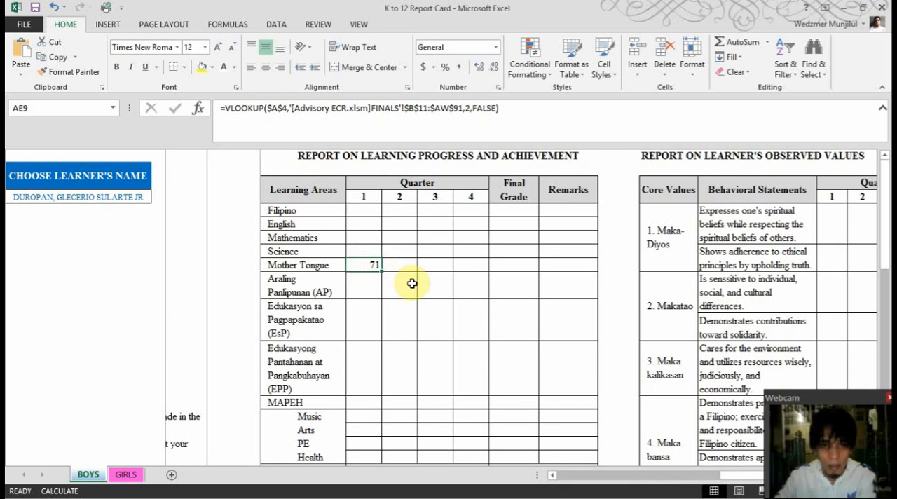
key(Left)
key(Left)
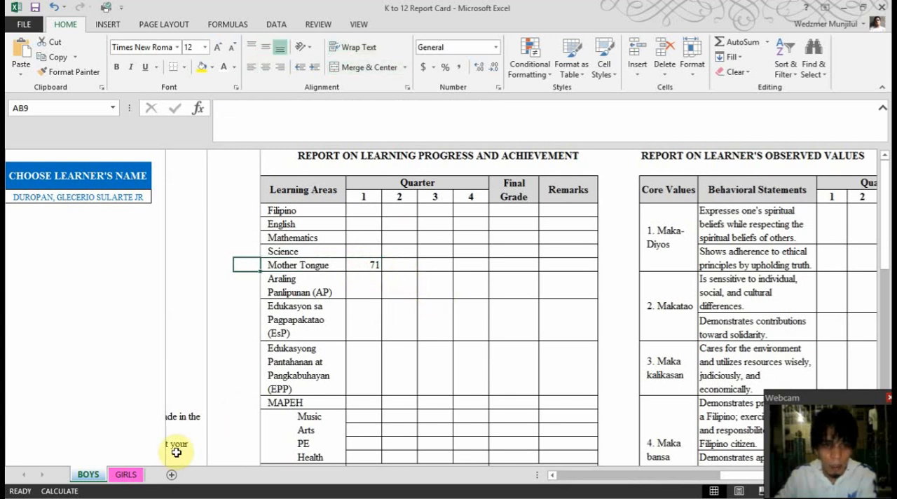
key(Home)
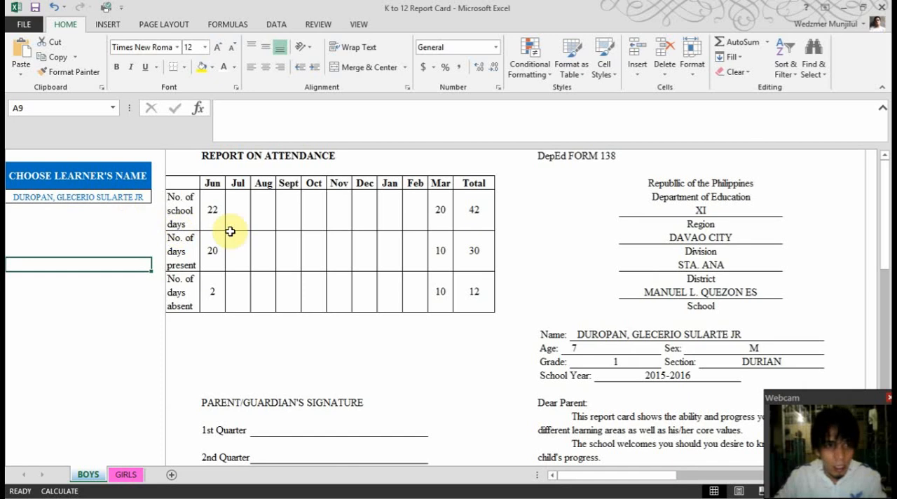
Switch to Advisory ECR to check the fifth male learner's first-quarter Mother Tongue grade in FINALS, and return to K to 12 Report Card
key(alt+Tab)
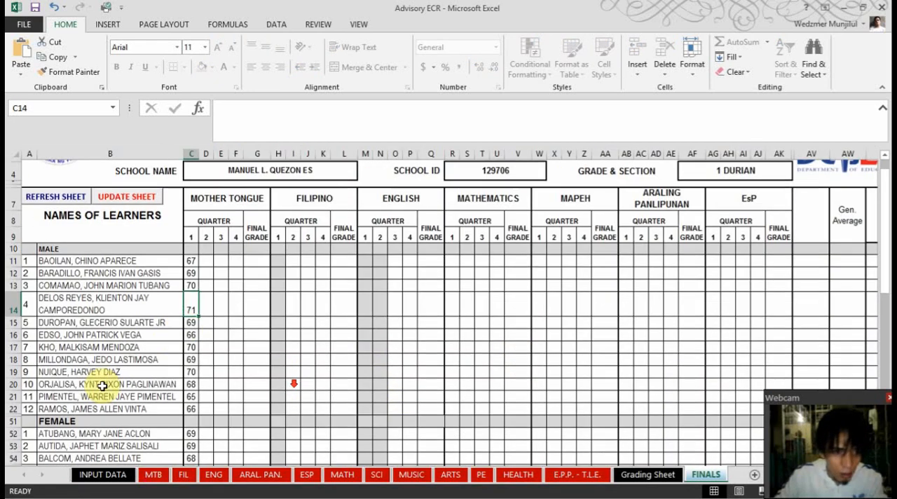
scroll(295, 381, down, 1)
click(188, 321)
key(alt+Tab)
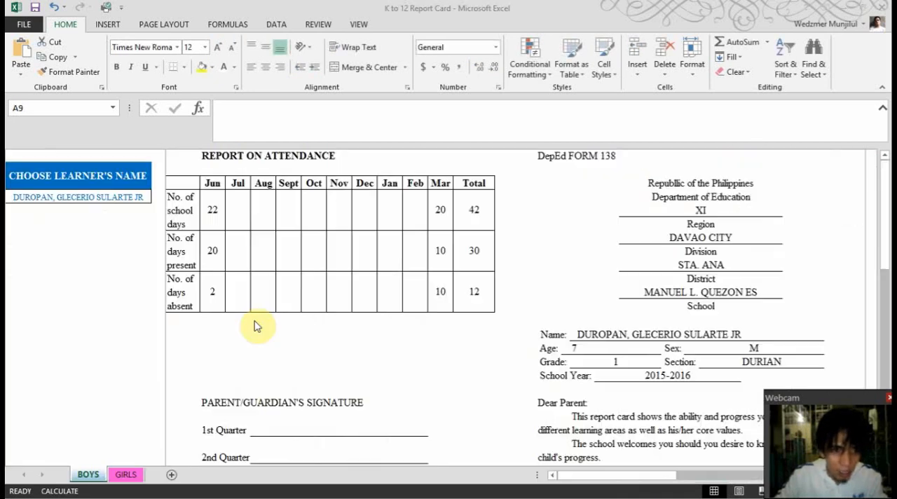
Choose the fifth learner again in the BOYS sheet's name list to refresh the report card
click(582, 335)
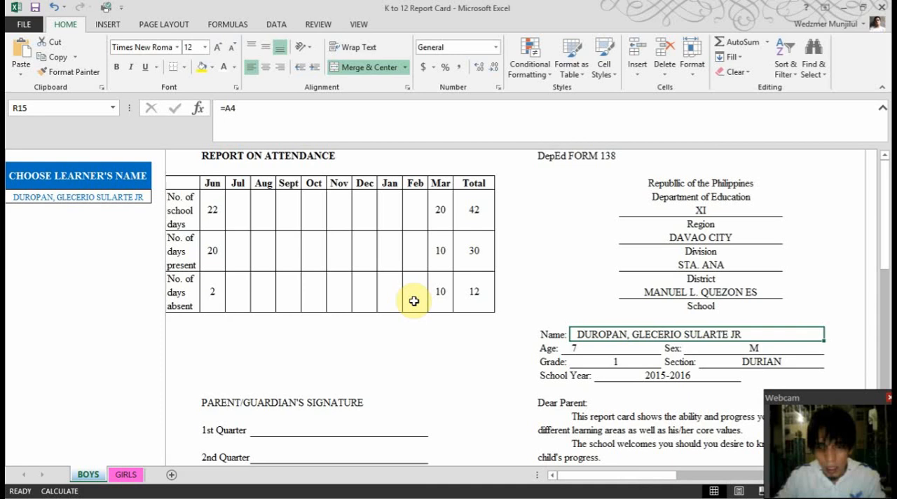
click(106, 197)
click(160, 197)
click(124, 202)
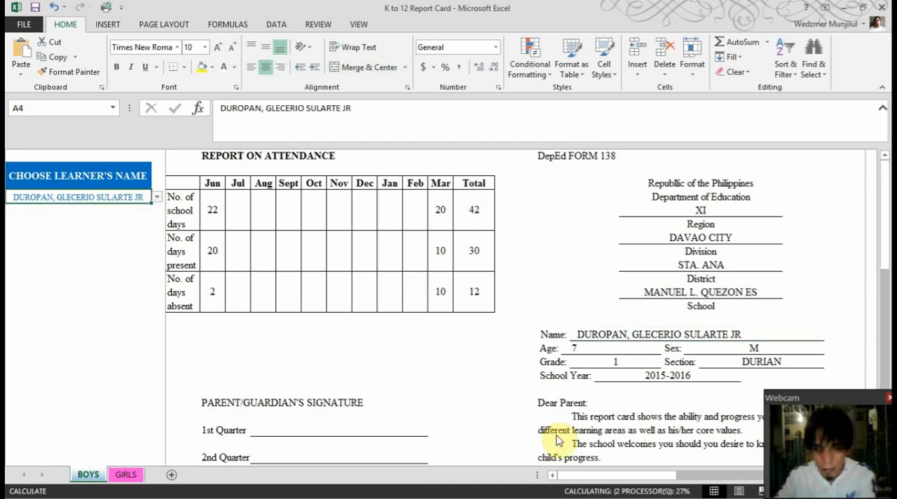
Recheck the fifth learner's first-quarter Mother Tongue grade in the learning progress table and go back to the attendance report
key(Right)
key(Right)
key(Right)
key(Right)
key(Right)
key(Right)
key(Right)
key(Right)
key(Right)
key(Right)
key(Right)
key(Right)
key(Right)
key(Right)
key(Right)
key(Right)
key(Right)
key(Right)
key(Right)
key(Right)
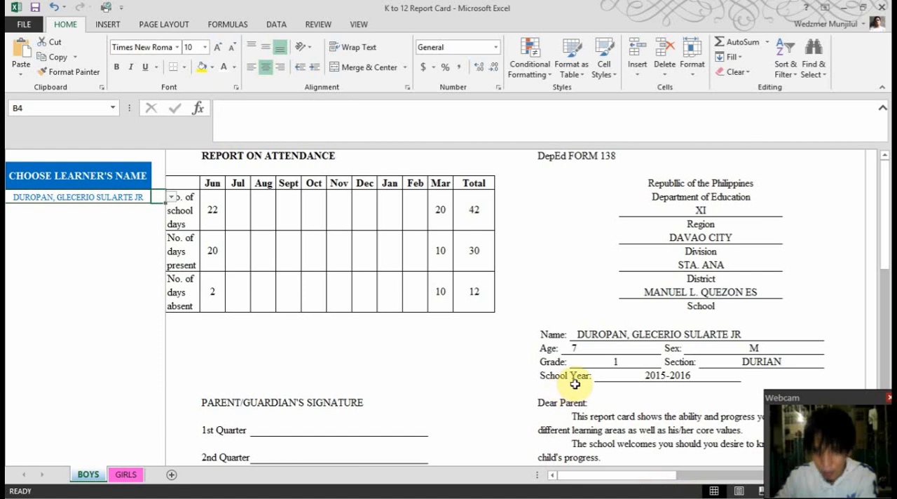
key(Left)
key(Left)
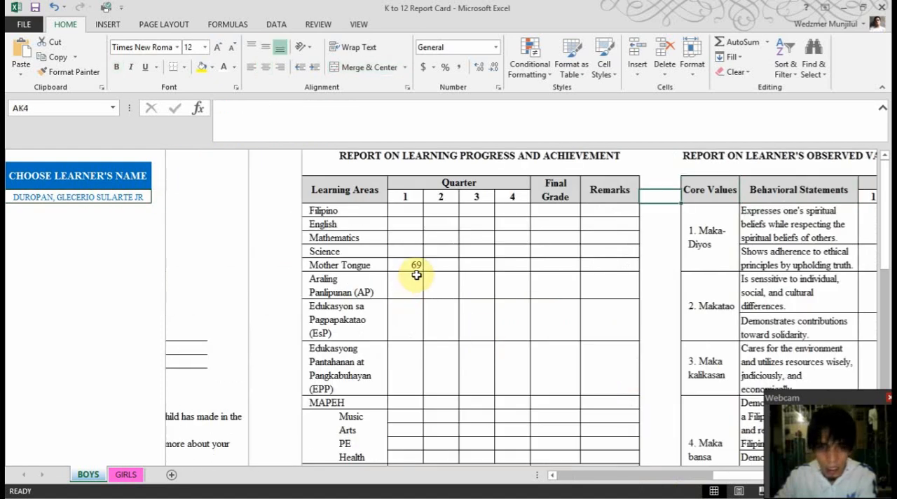
key(Left)
key(Left)
key(Left)
key(Left)
key(Left)
key(Left)
key(Left)
key(Left)
key(Left)
key(Left)
key(Left)
key(Left)
key(Left)
key(Left)
key(Left)
key(Left)
key(Left)
key(Left)
key(Left)
key(Left)
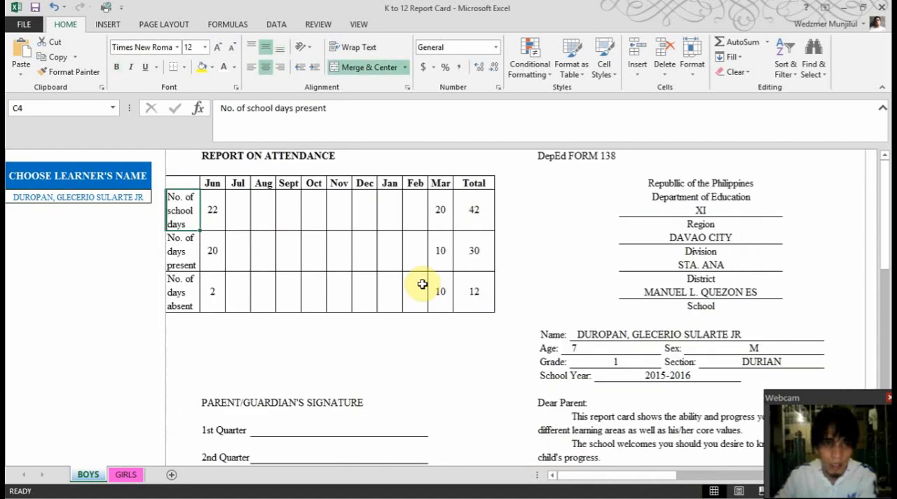
Choose the seventh learner in the BOYS sheet's name list and look over the learner's report card
click(160, 199)
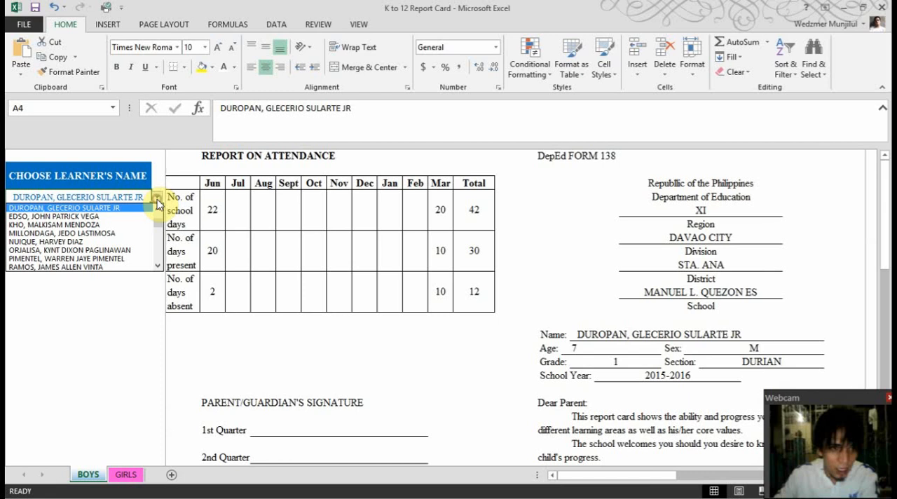
click(118, 226)
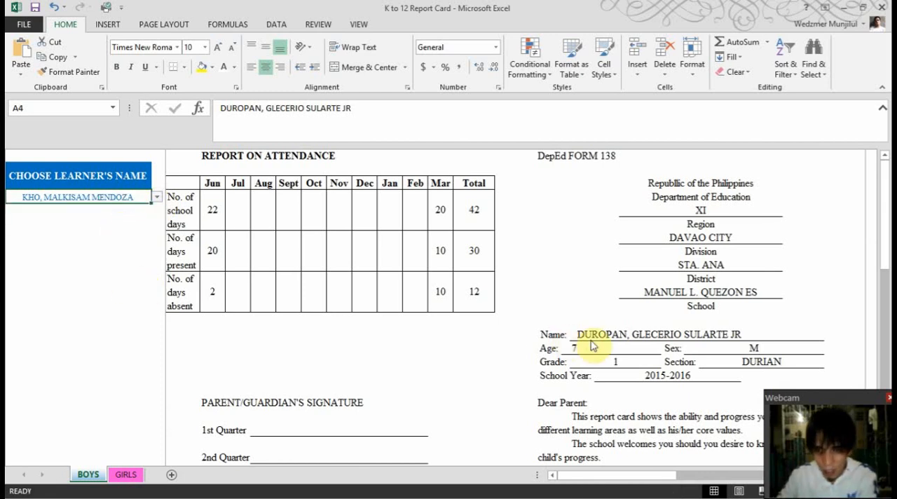
key(Right)
key(Right)
key(Right)
key(Right)
key(Right)
key(Right)
key(Right)
key(Right)
key(Right)
key(Right)
key(Right)
key(Right)
key(Right)
key(Right)
key(Right)
key(Right)
key(Right)
key(Right)
key(Right)
key(Right)
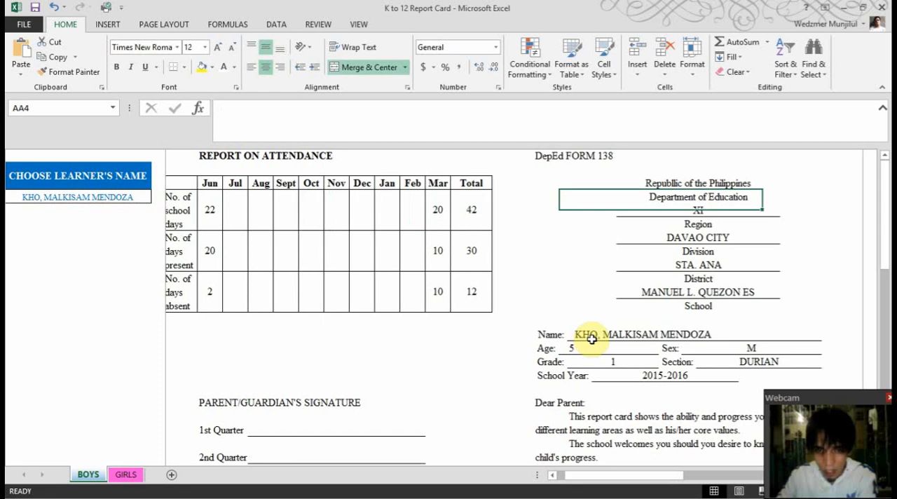
key(Left)
key(Left)
key(Left)
key(Left)
key(Left)
key(Left)
key(Left)
key(Left)
key(Left)
key(Left)
key(Left)
key(Left)
key(Left)
key(Left)
key(Left)
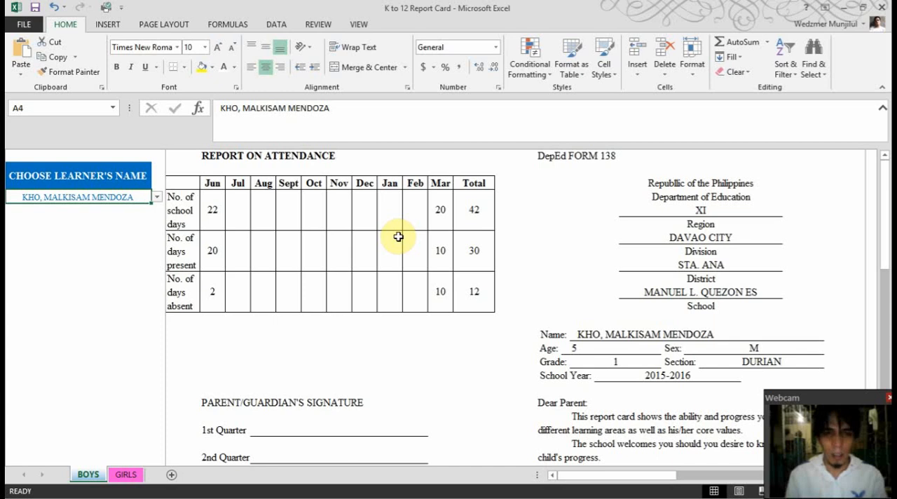
Choose the third learner in the GIRLS sheet's name list
click(125, 474)
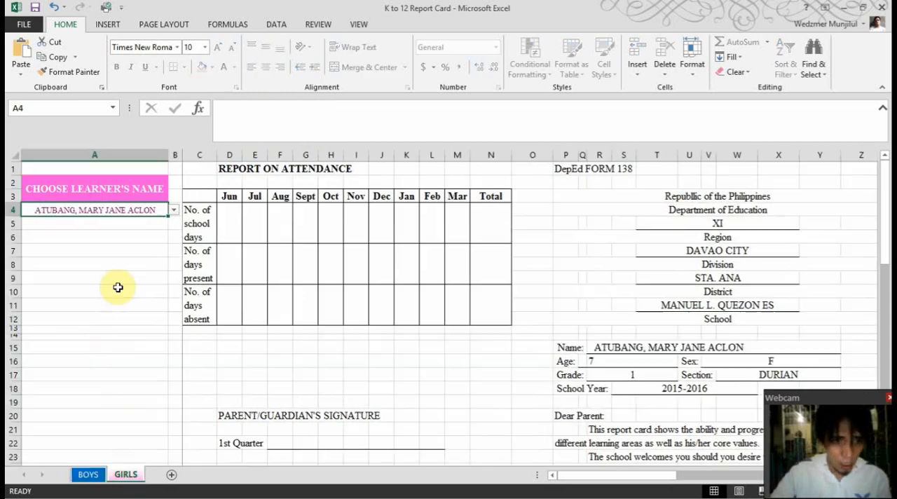
click(173, 210)
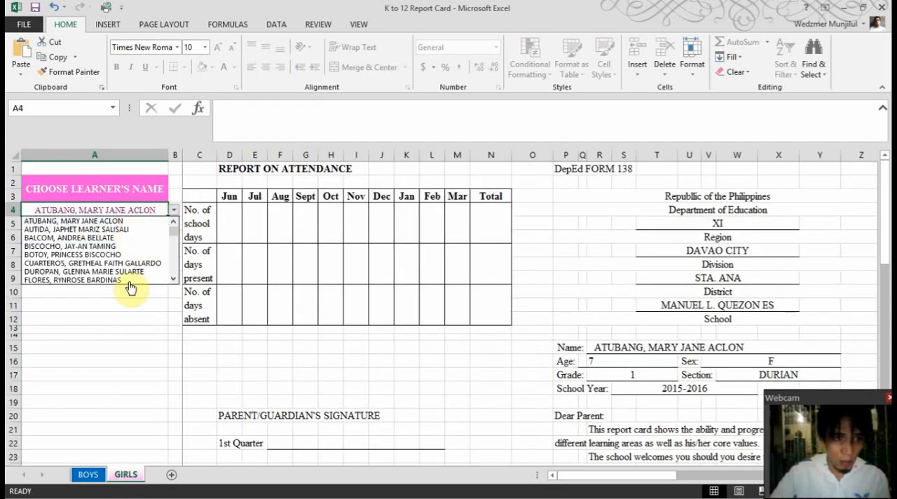
click(128, 237)
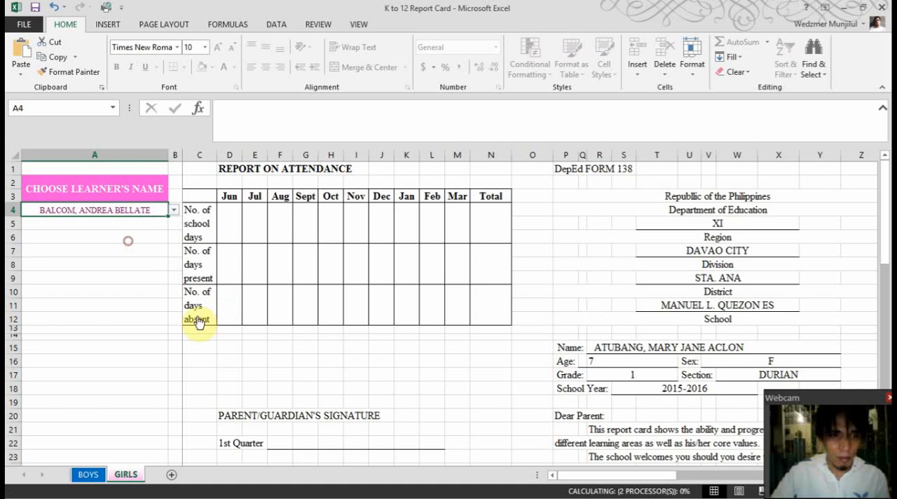